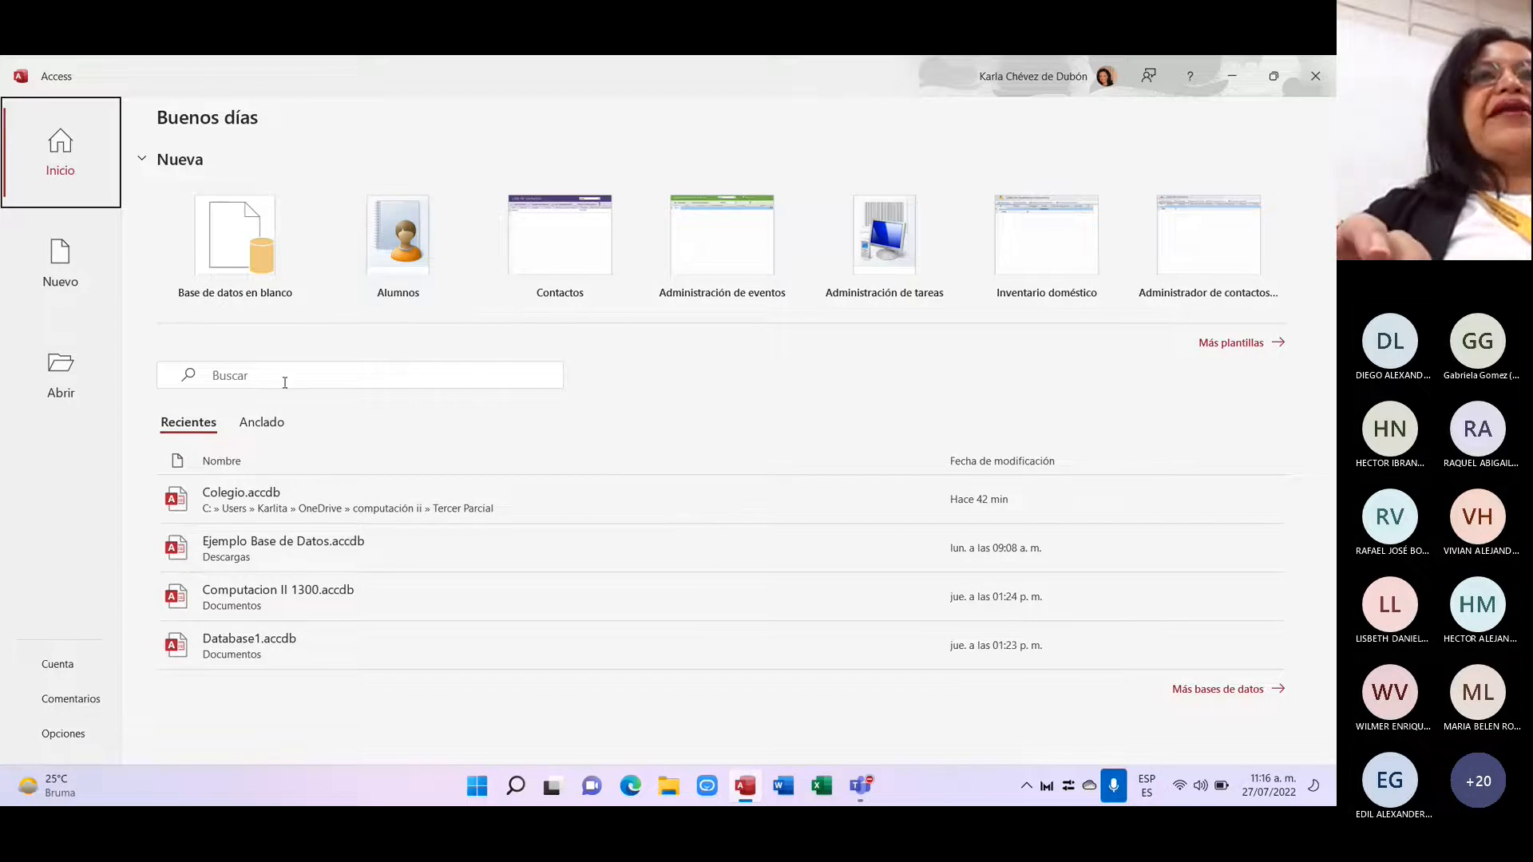
Step: Start a new blank database and name its file ColegioSección1000.accdb
click(246, 251)
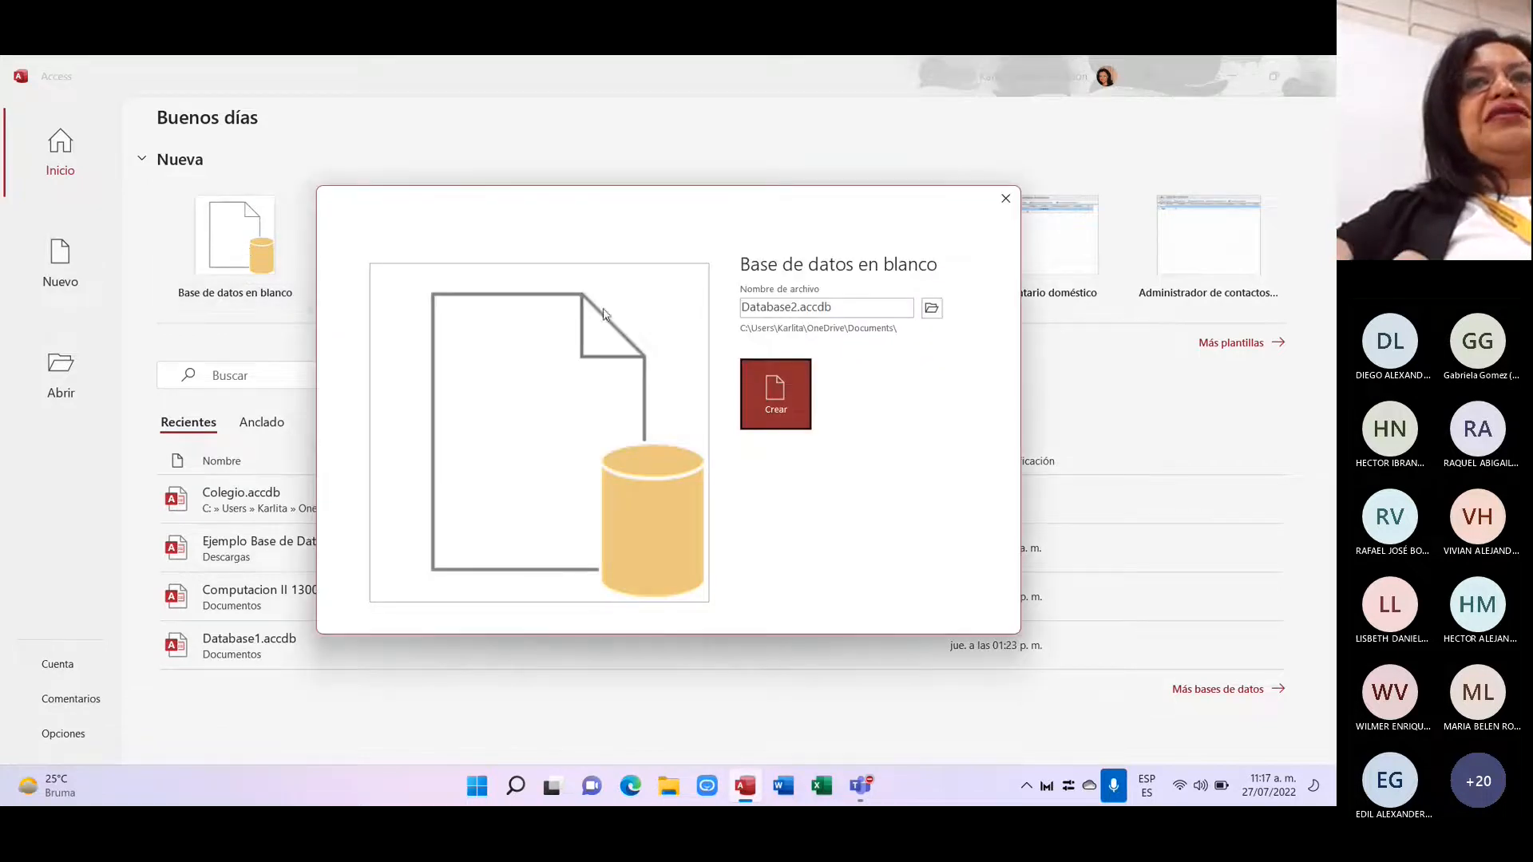
double_click(795, 307)
click(796, 307)
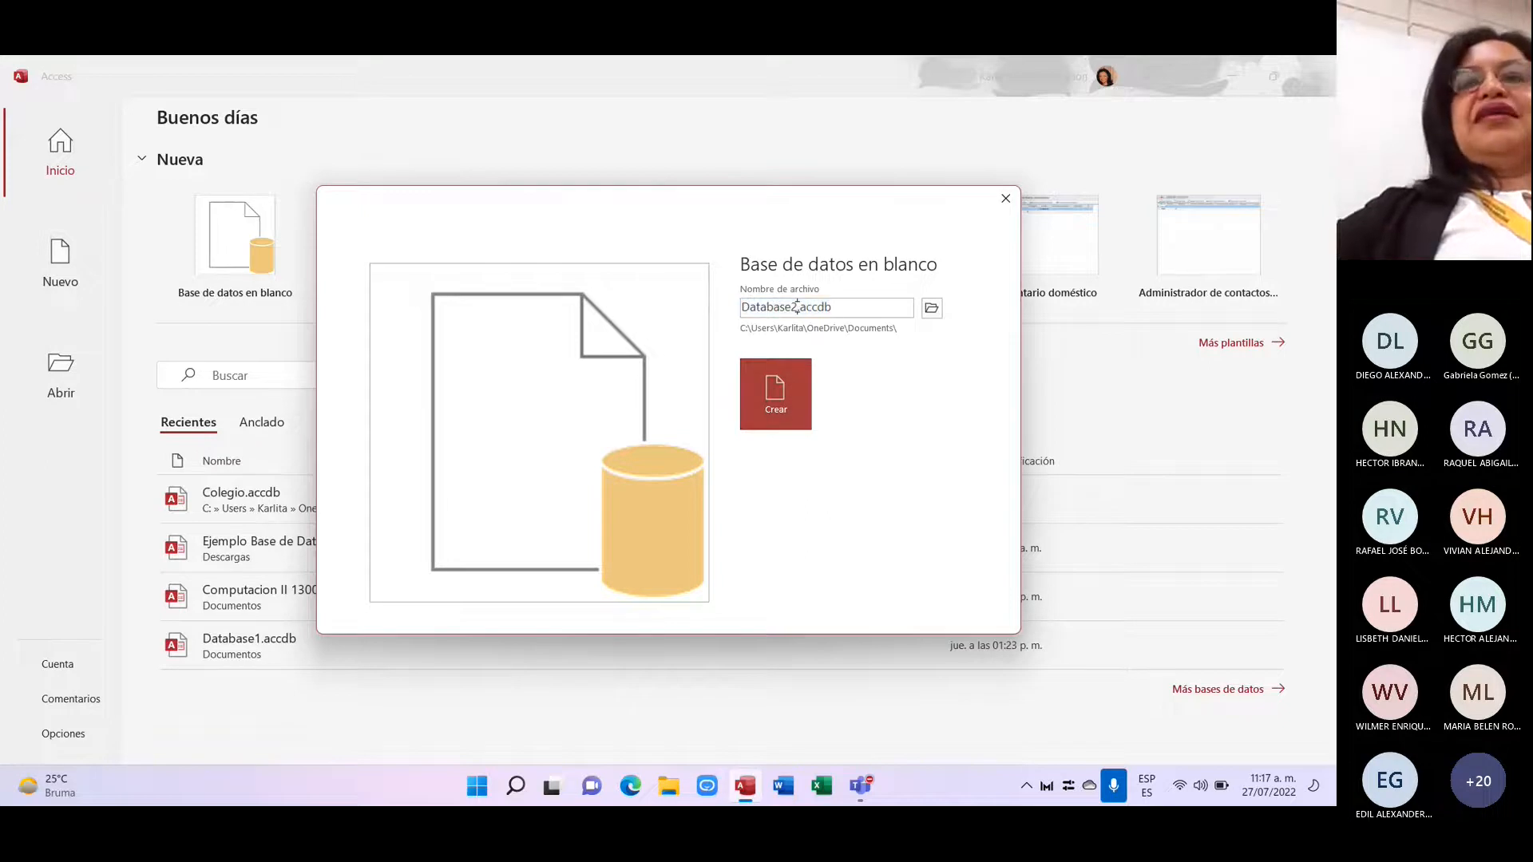
key(BackSpace)
key(BackSpace)
key(BackSpace)
key(BackSpace)
key(BackSpace)
key(BackSpace)
key(BackSpace)
key(BackSpace)
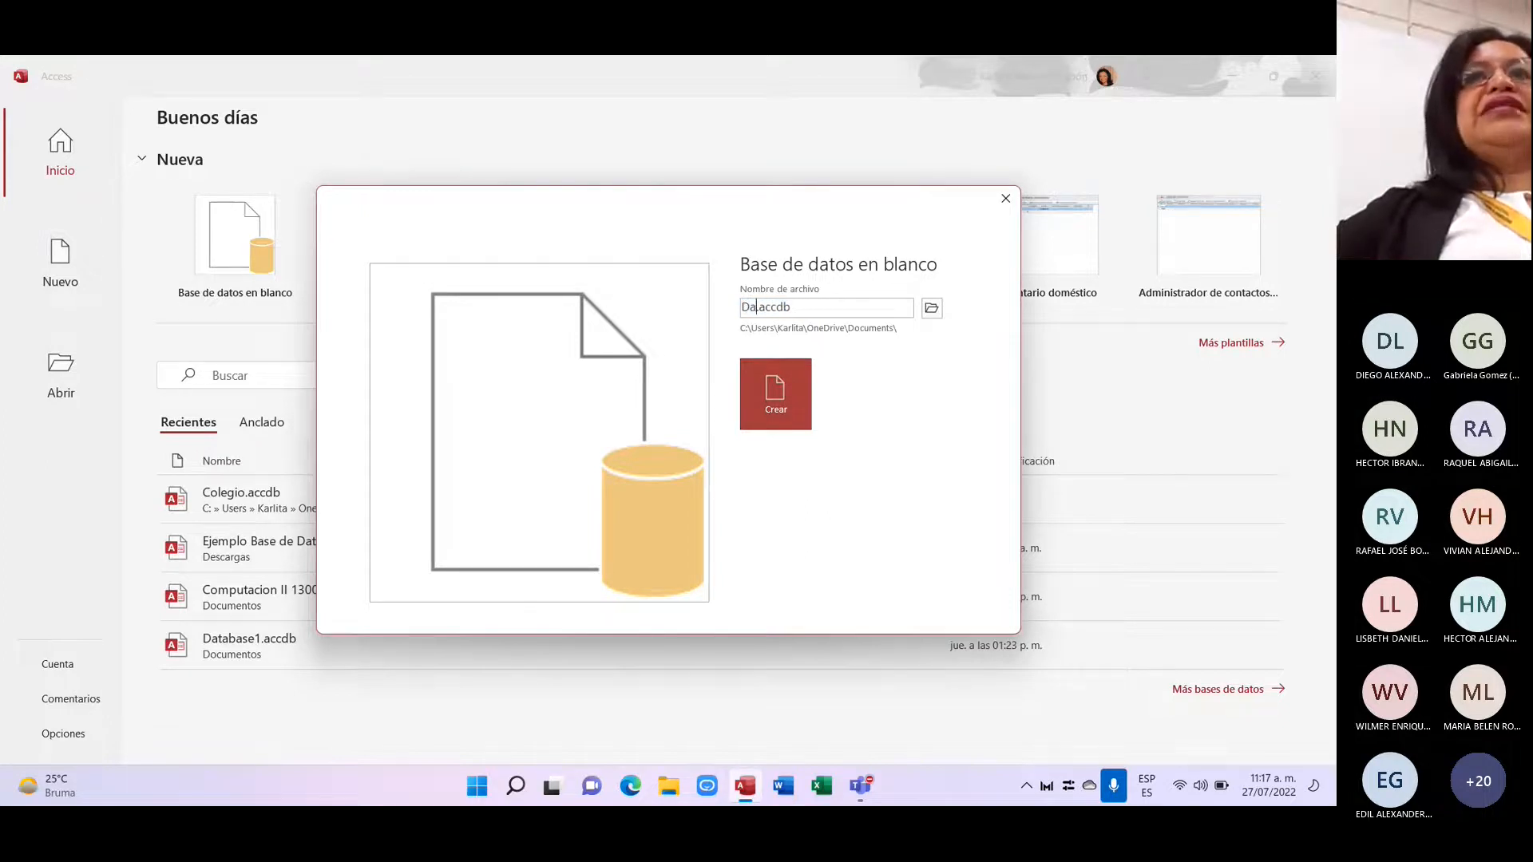
key(BackSpace)
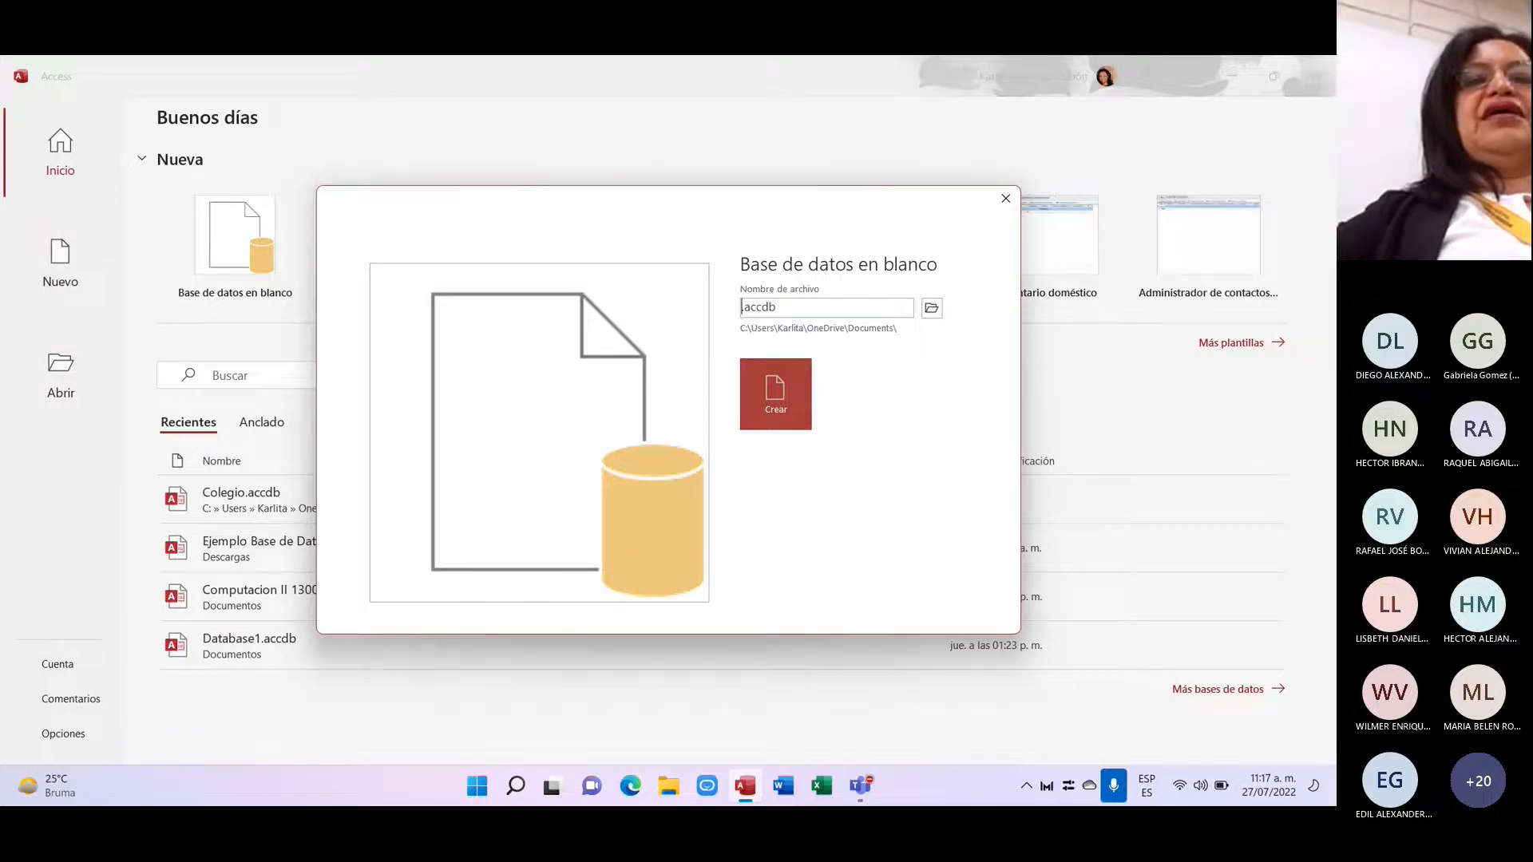
text(C)
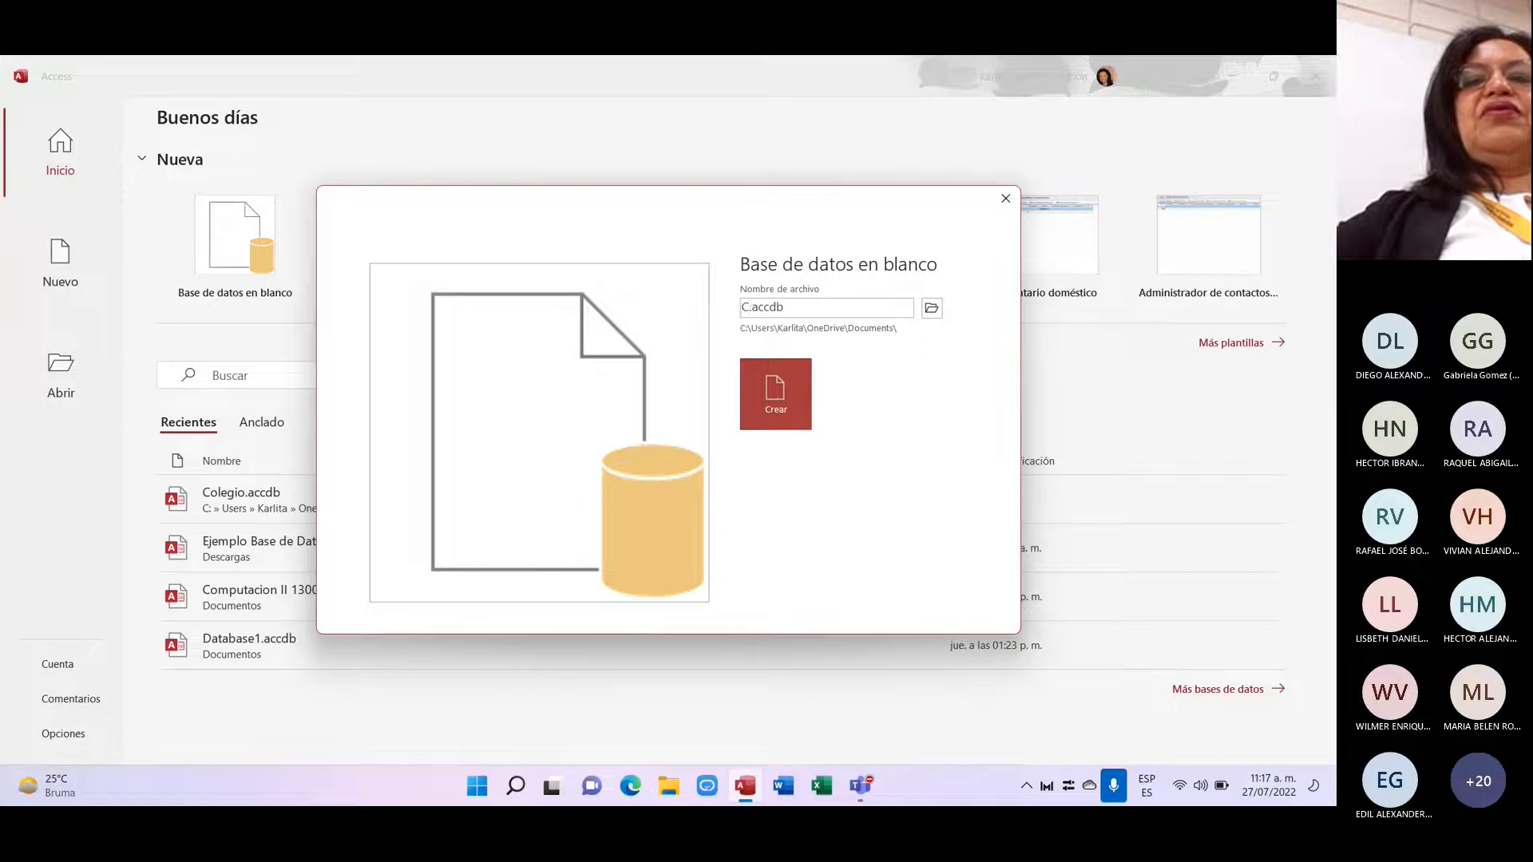
text(olegio)
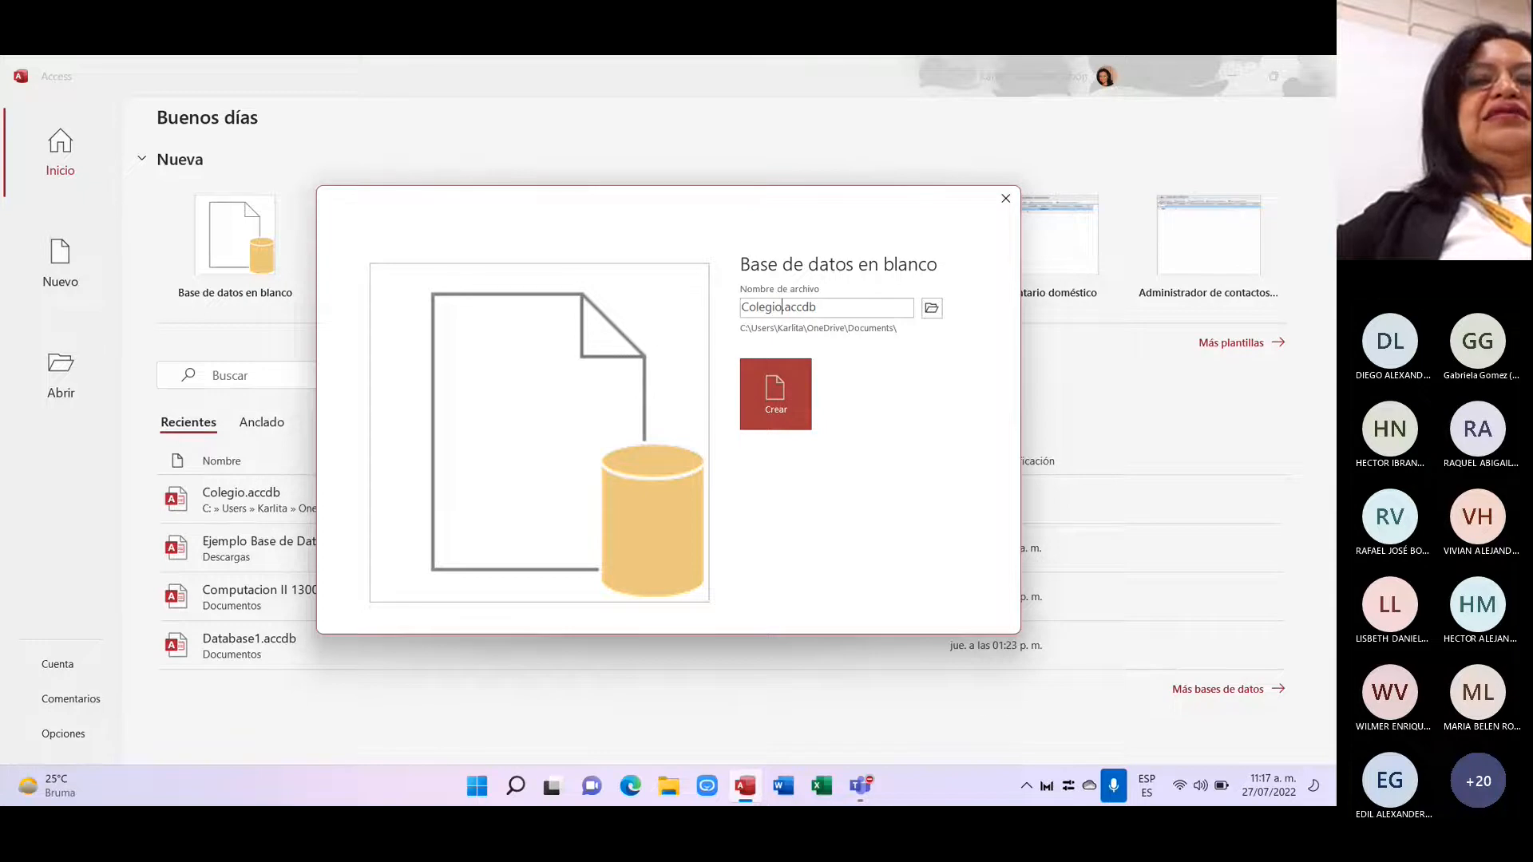
text(Secci)
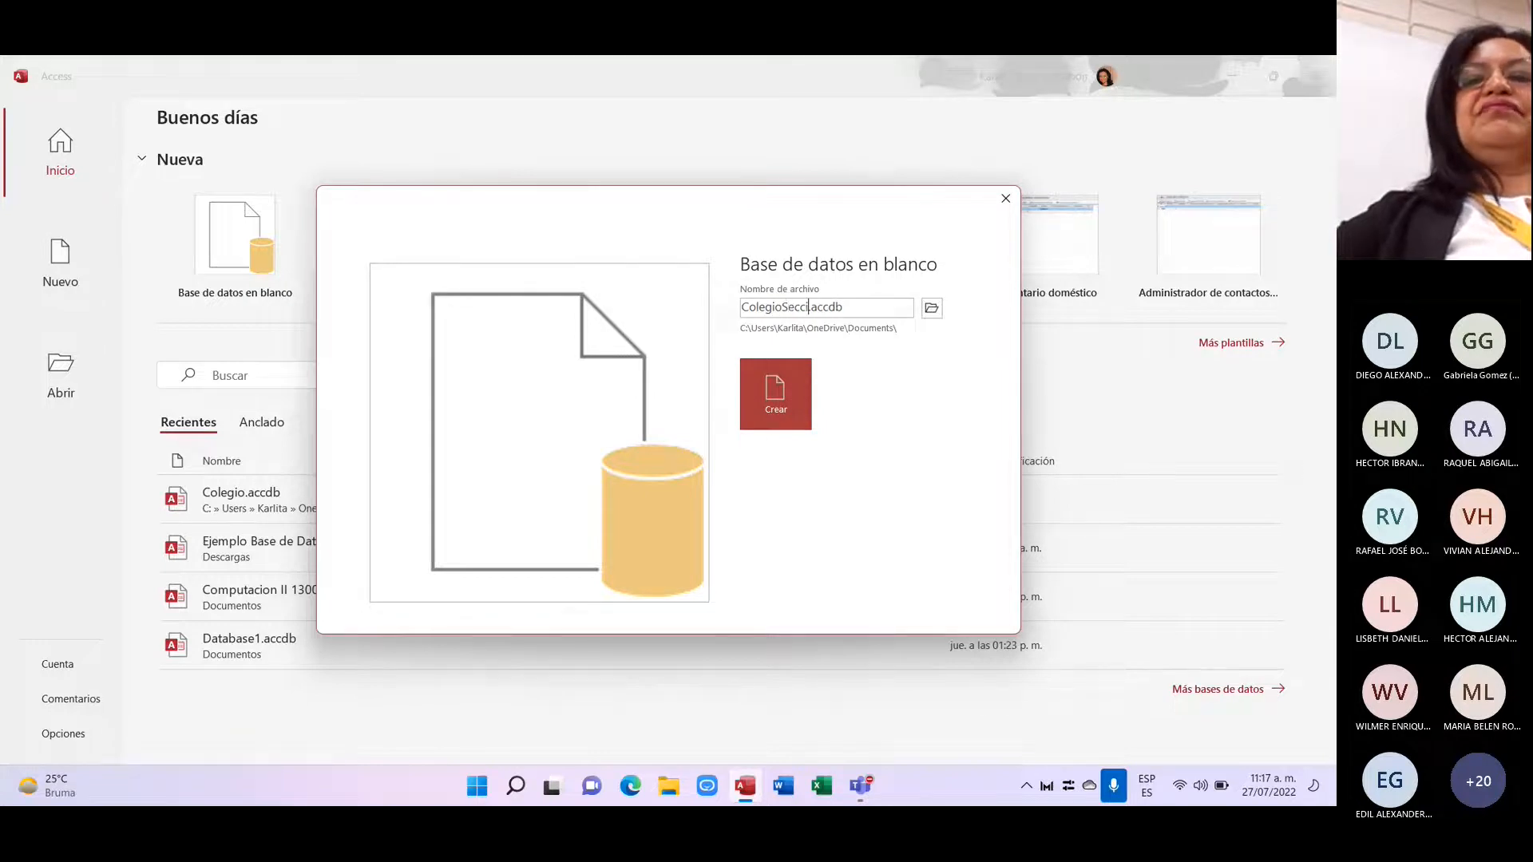
text(ón)
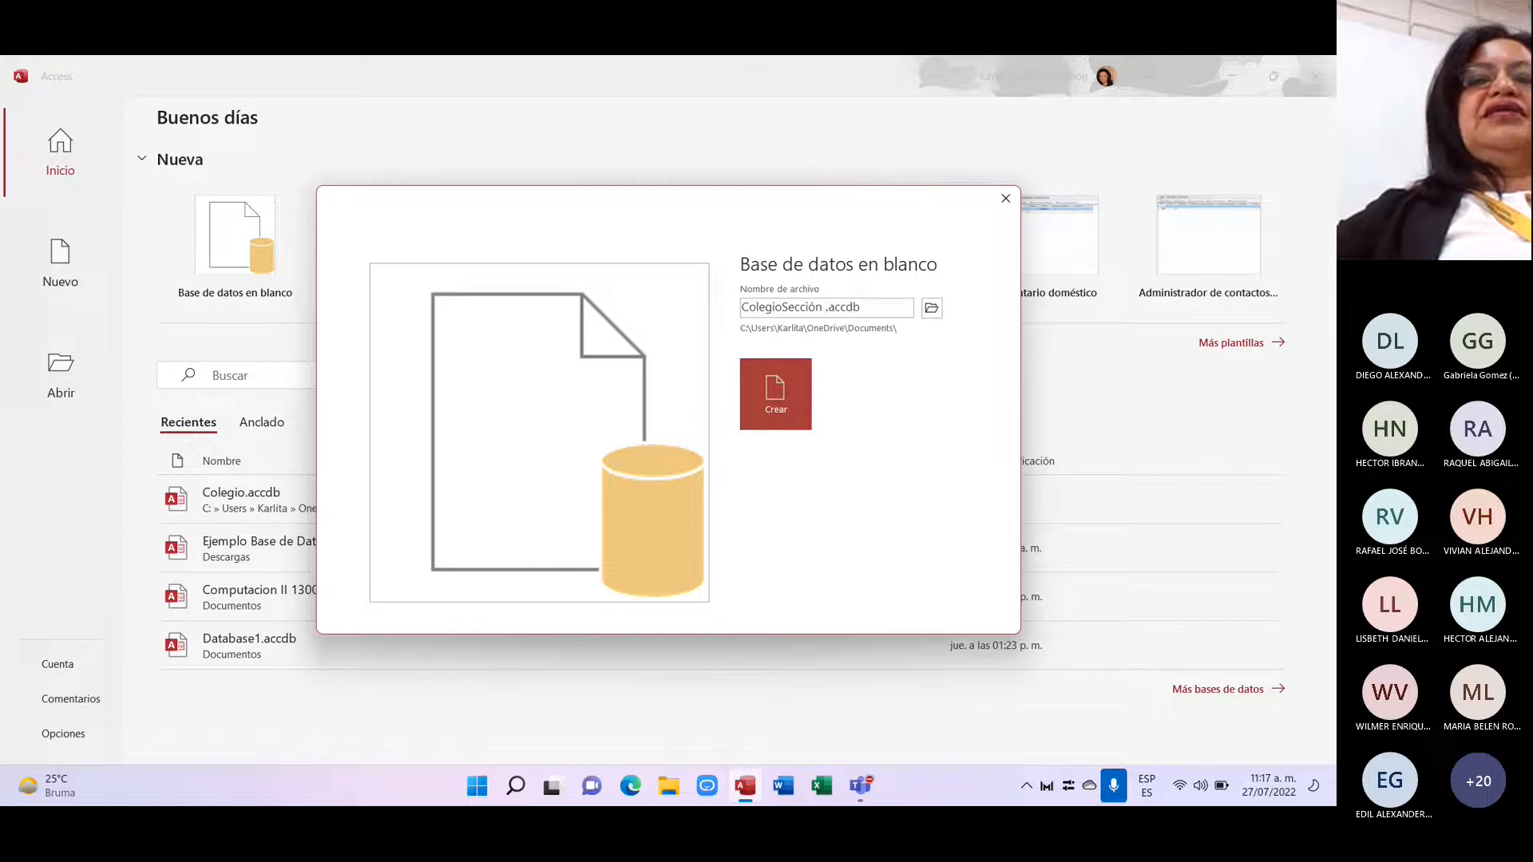
text(1000)
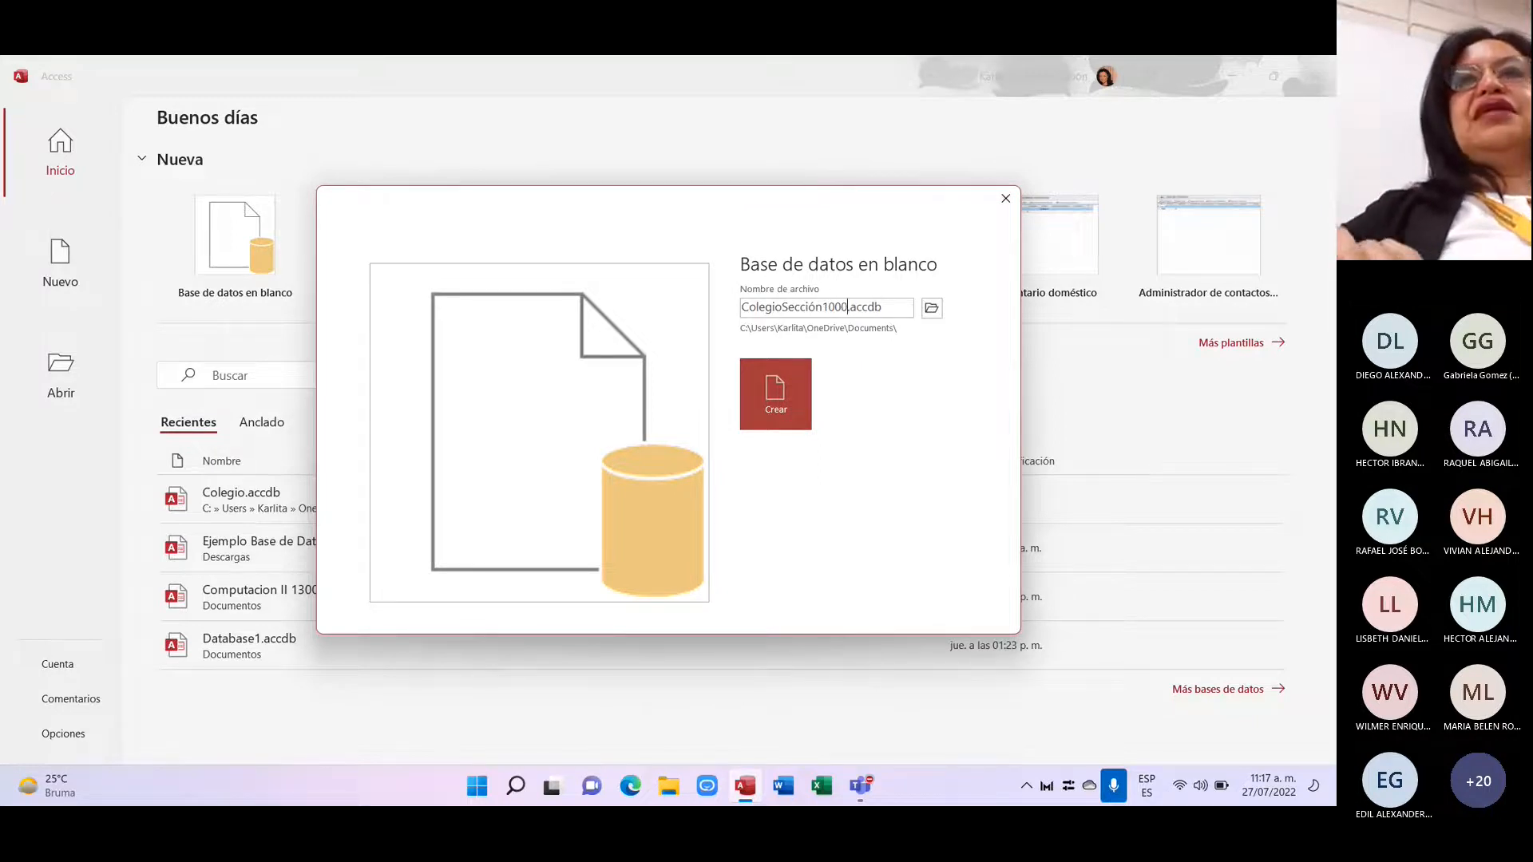
Step: Set the save location to the Tercer Parcial folder inside computación ii on OneDrive and create the database
click(932, 309)
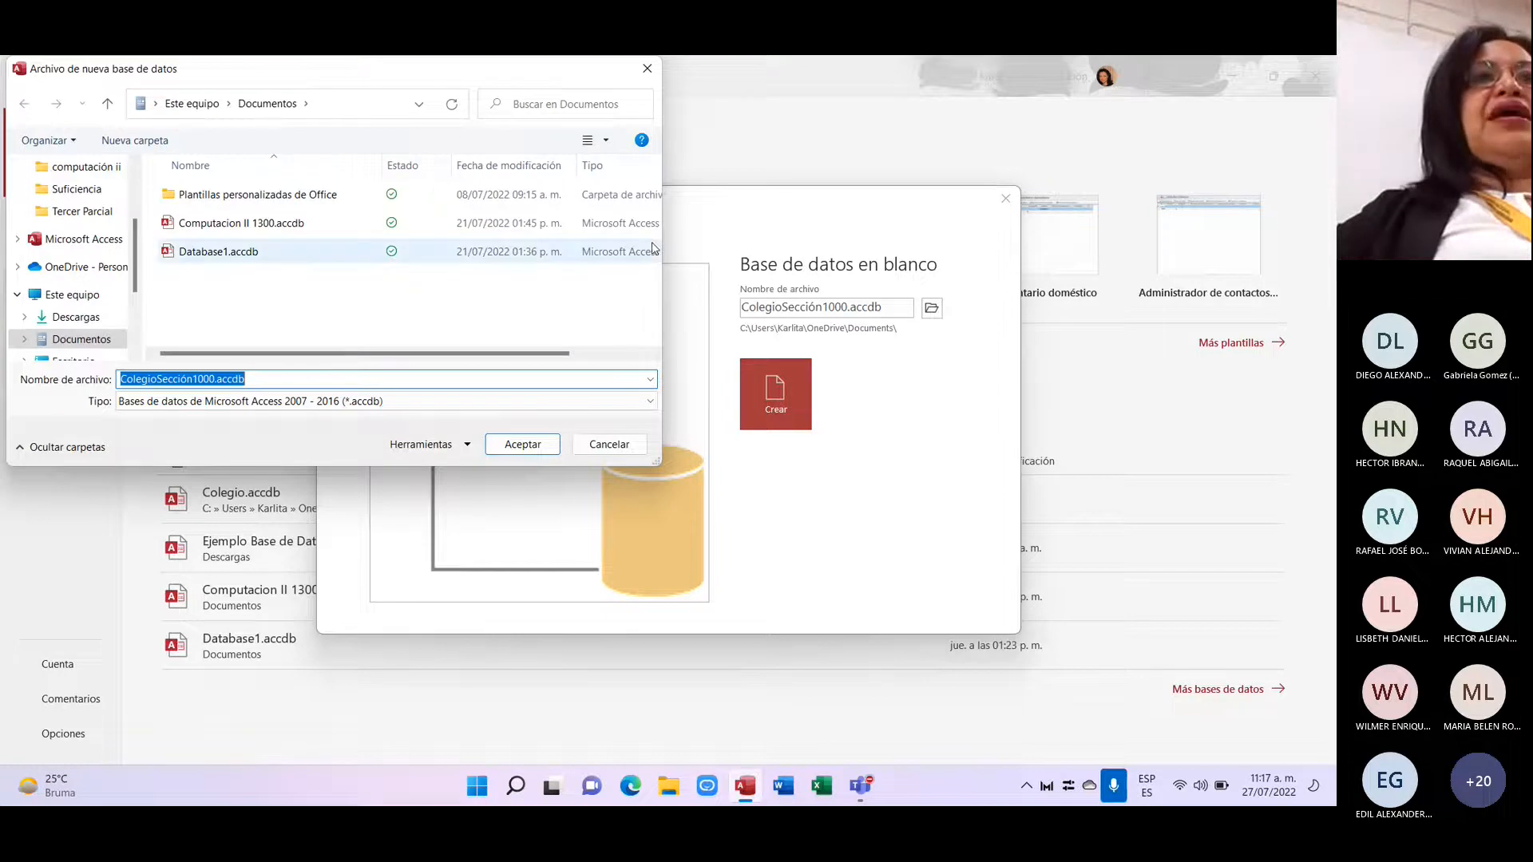
click(107, 268)
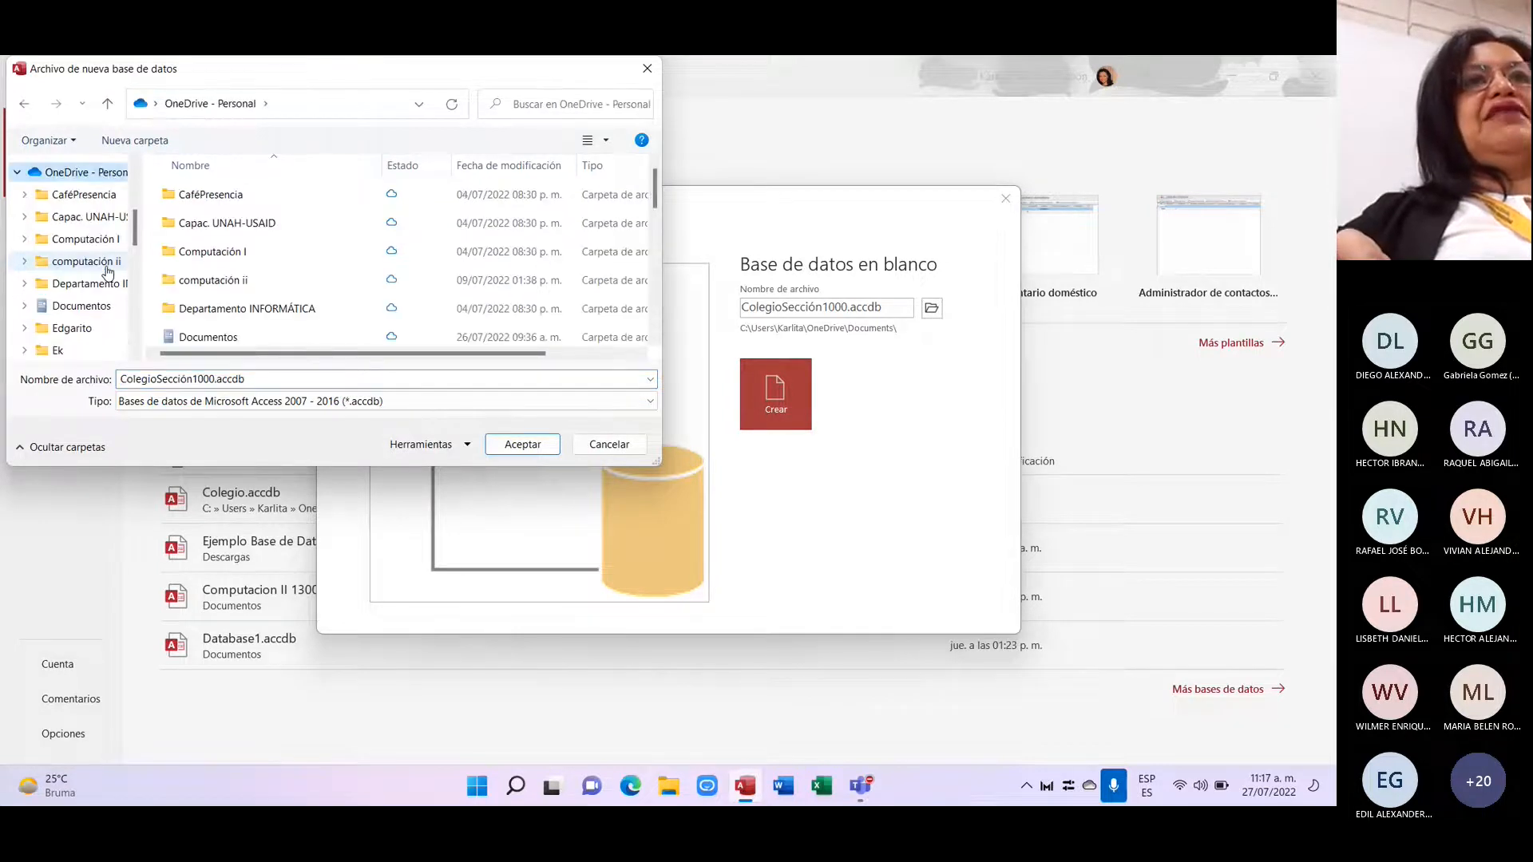
double_click(206, 283)
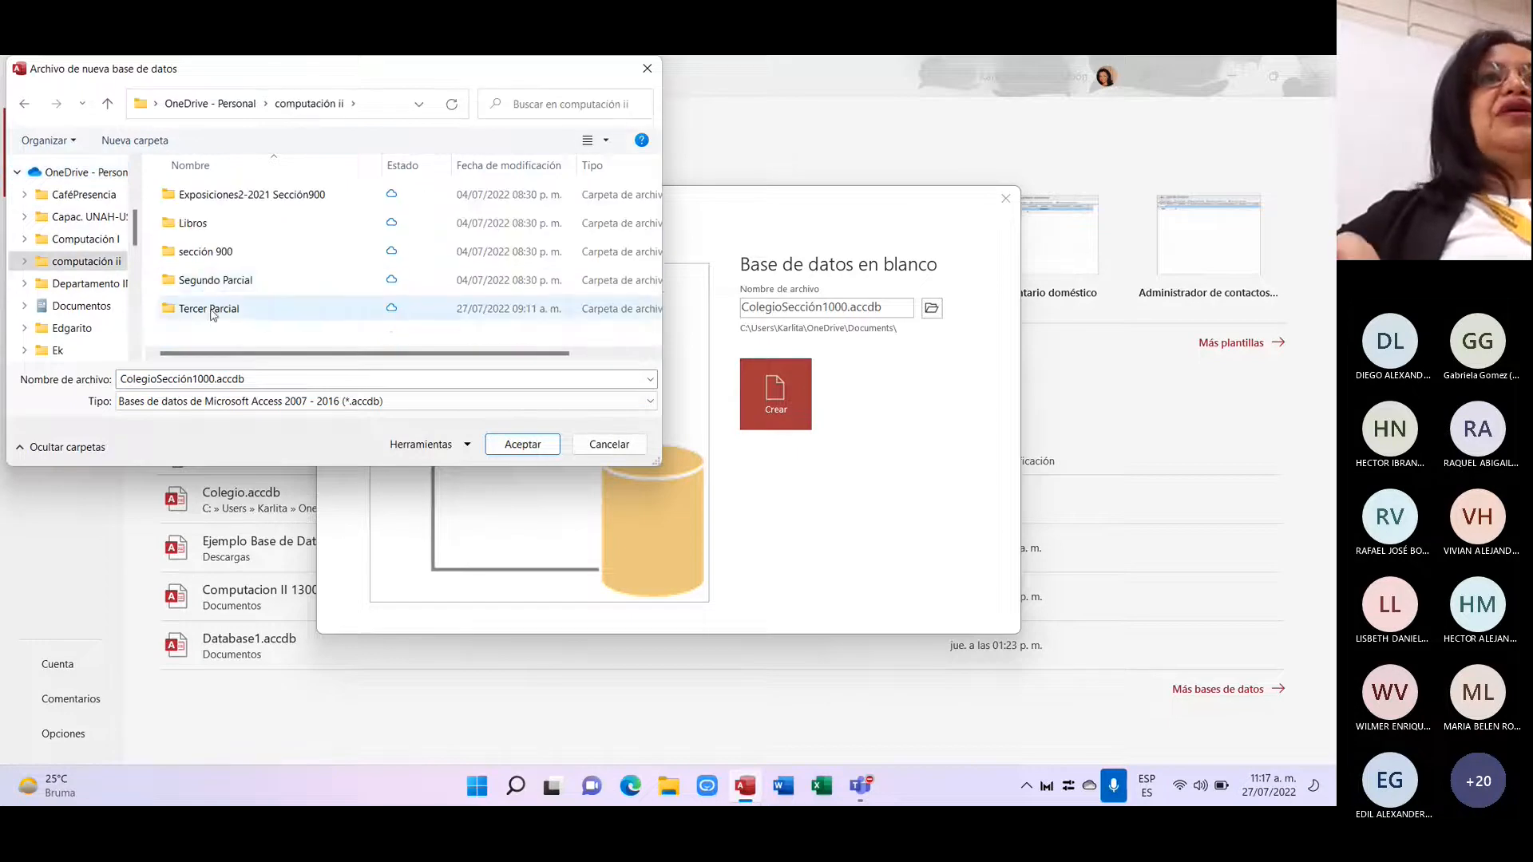
double_click(209, 309)
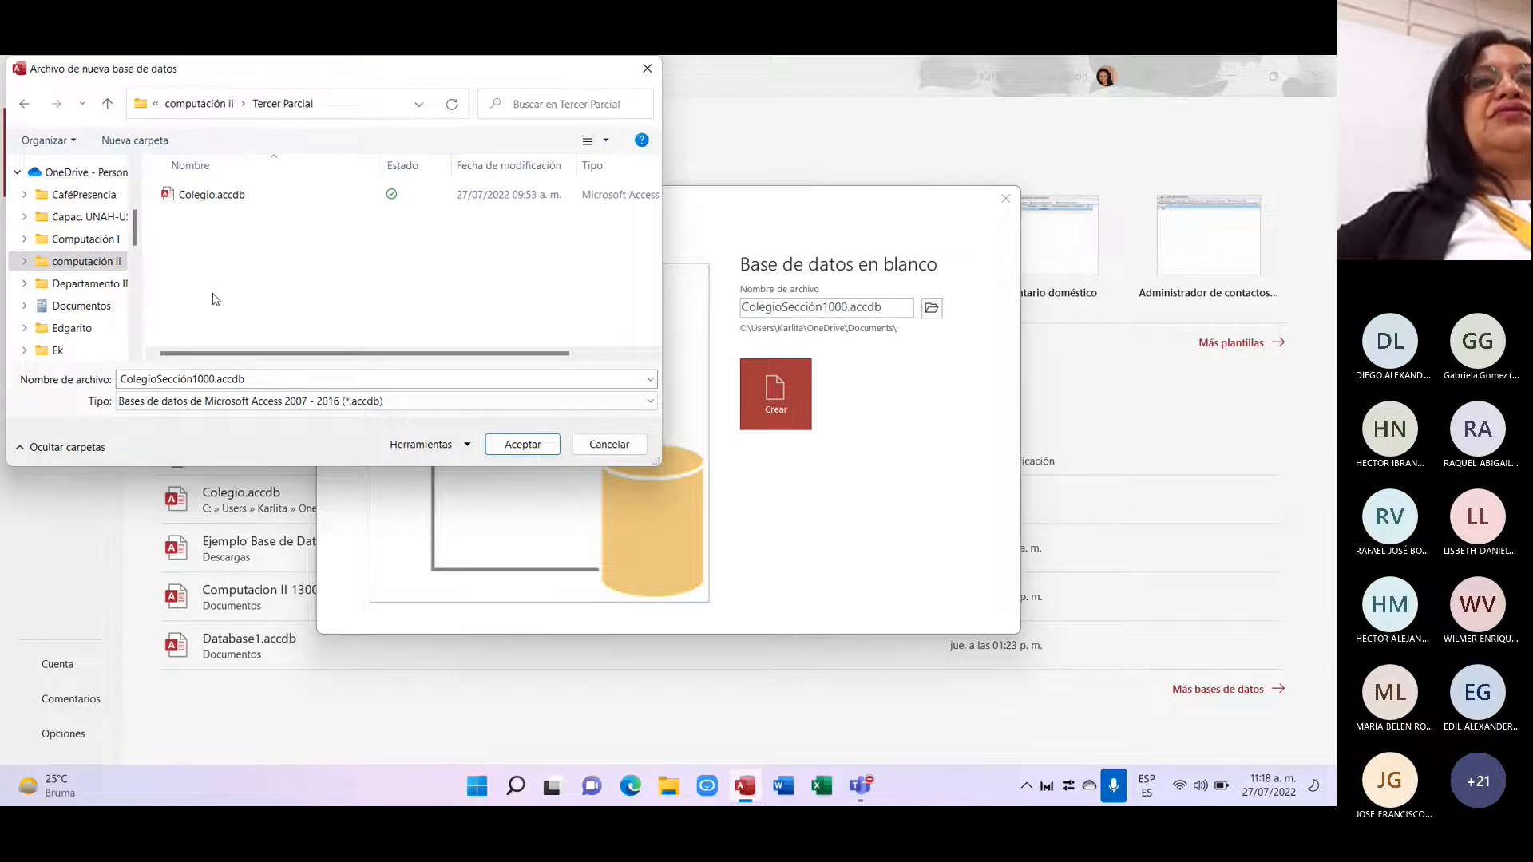
click(521, 445)
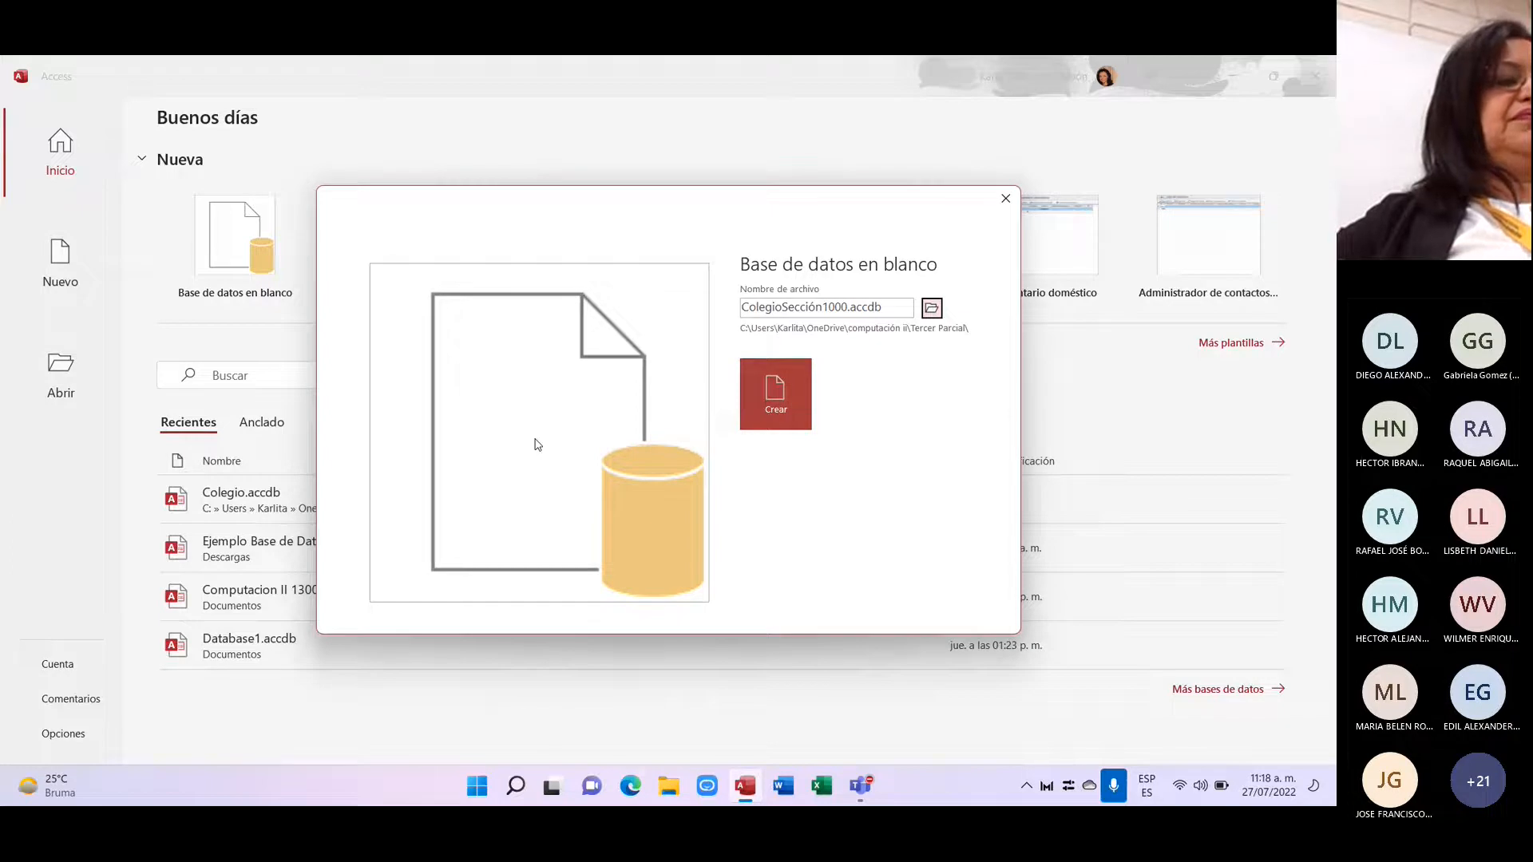
click(779, 394)
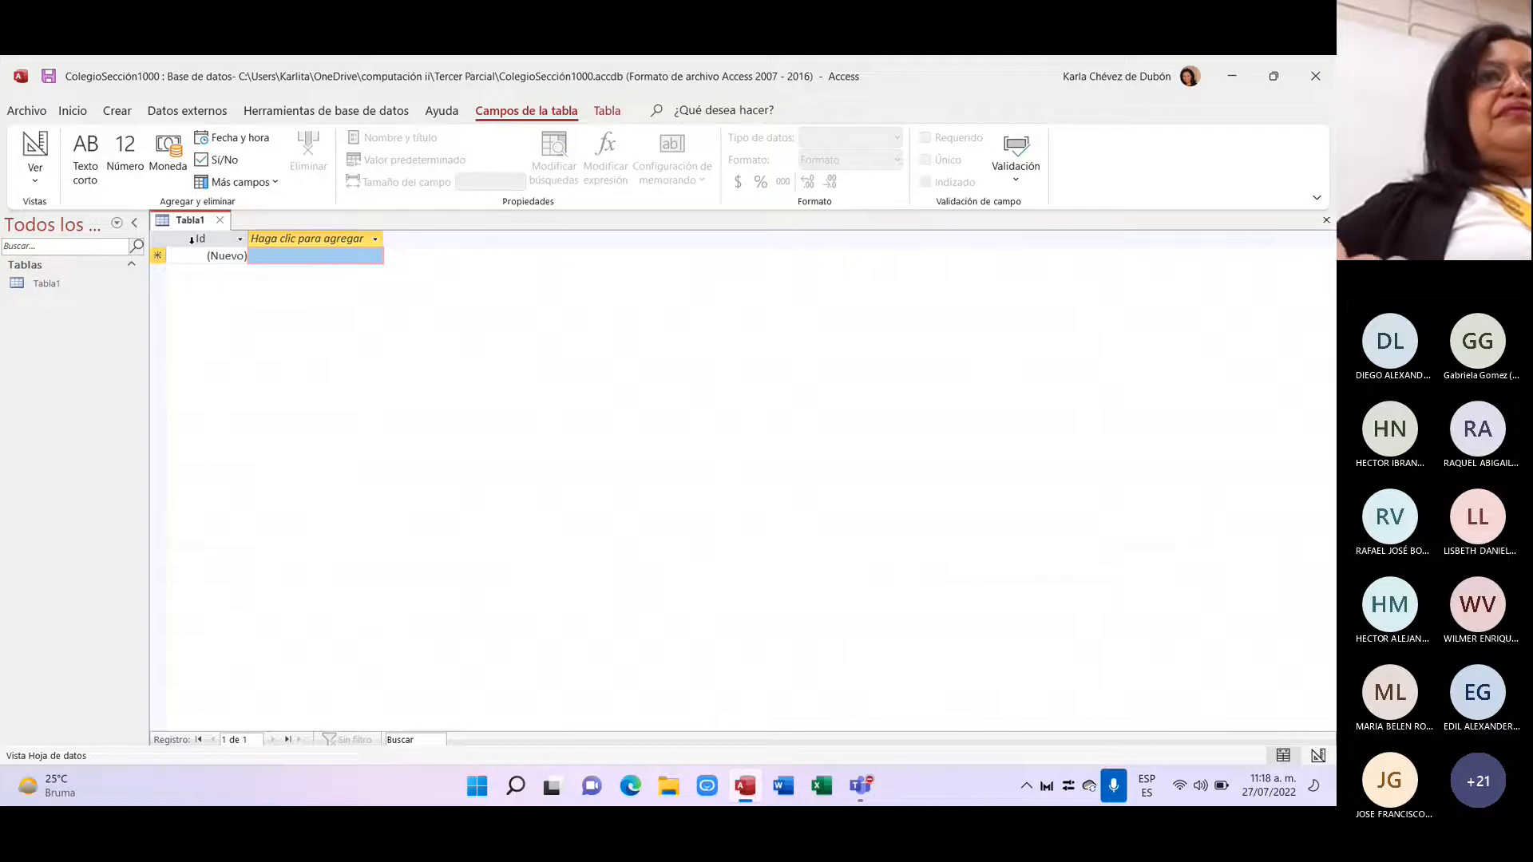
click(34, 170)
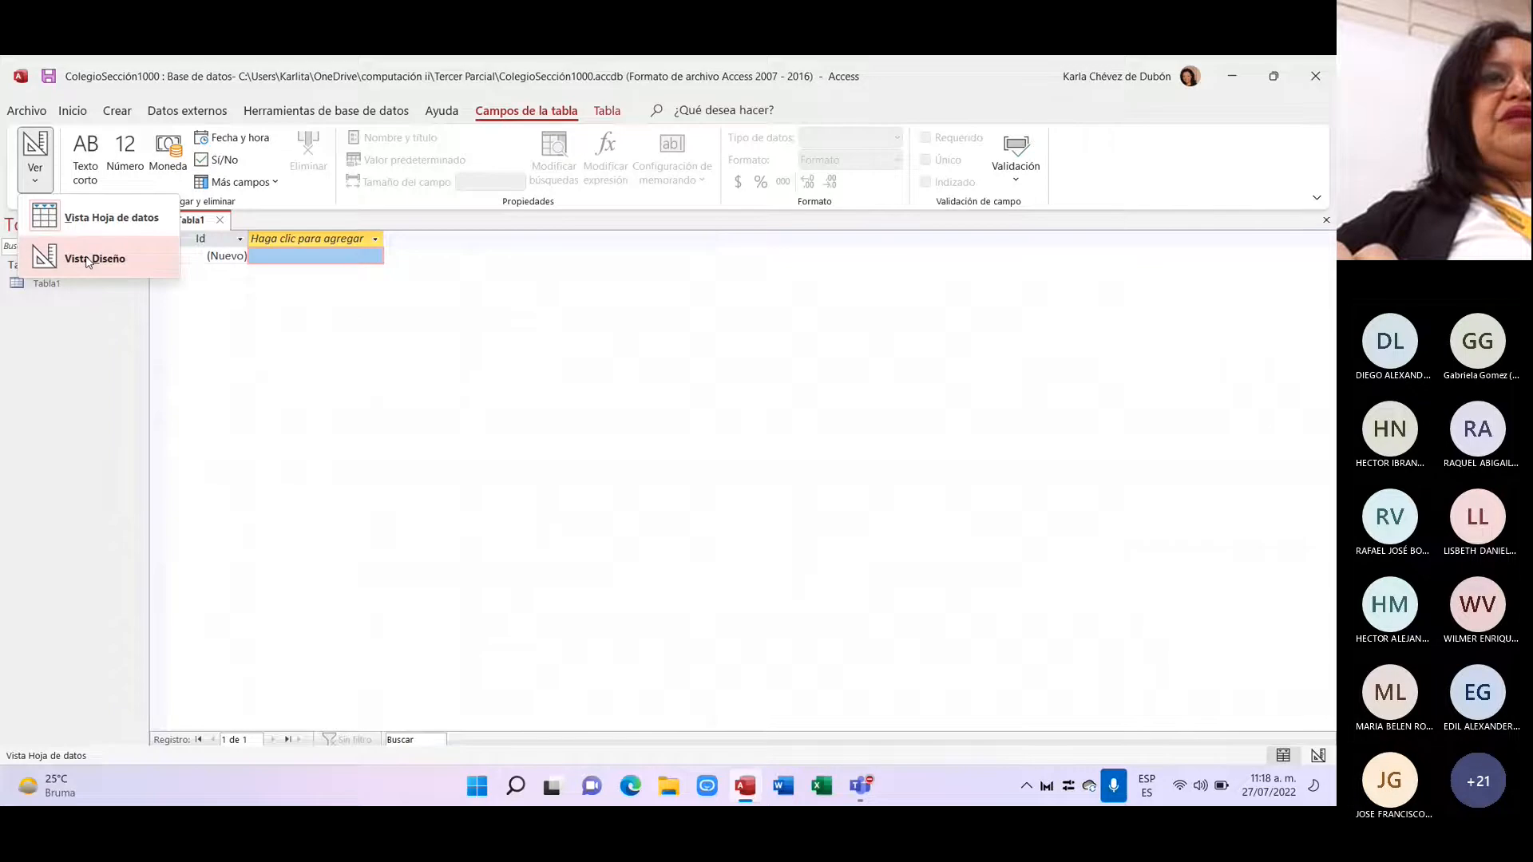
click(83, 339)
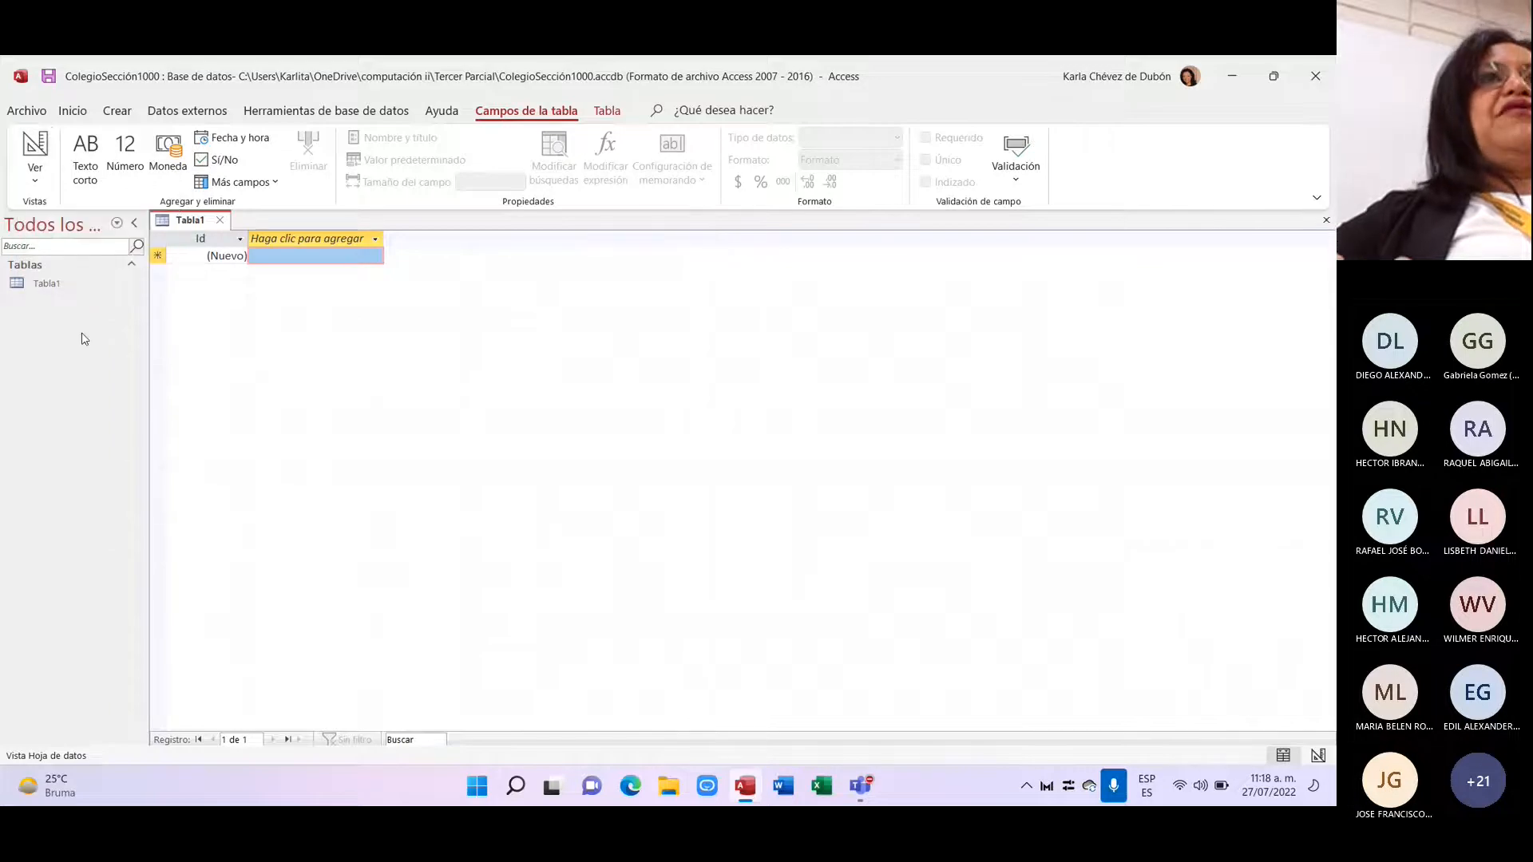
right_click(57, 288)
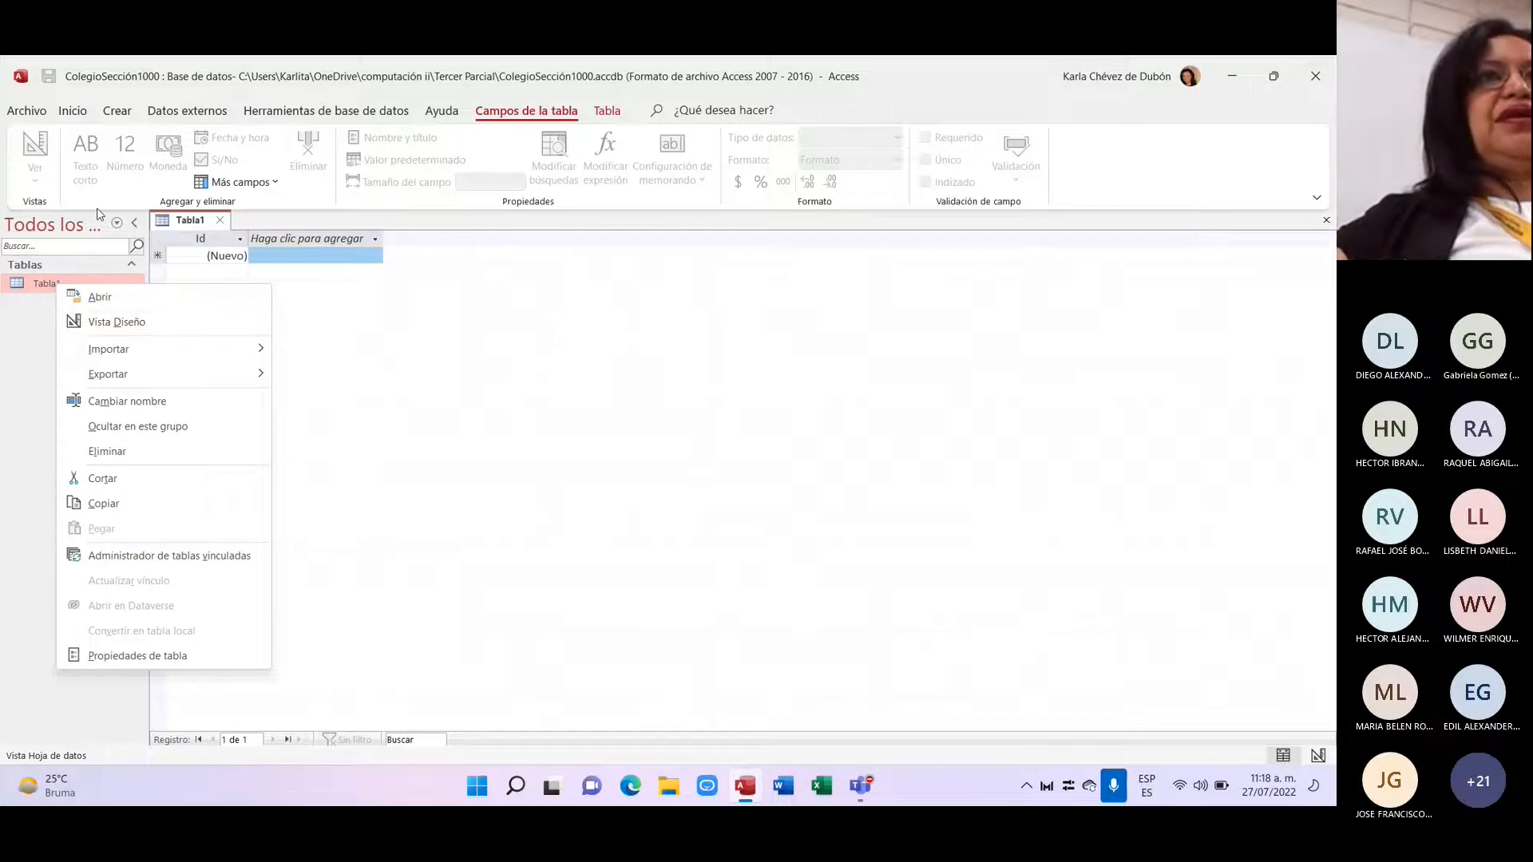
click(24, 284)
click(35, 151)
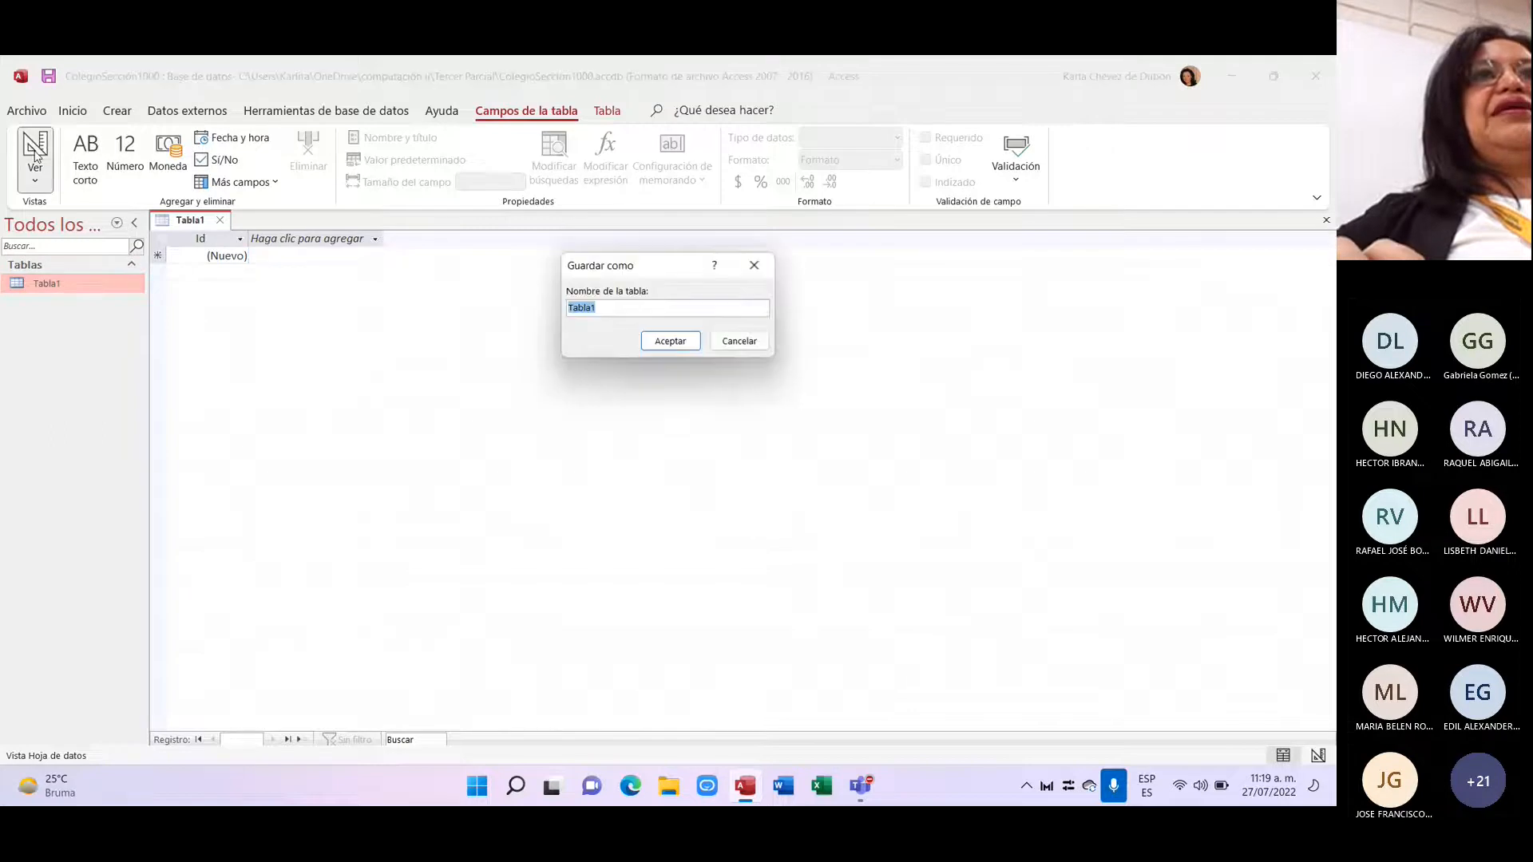
click(739, 343)
Step: Switch the new table to Design view, saving it under the name Estudiantes
click(40, 174)
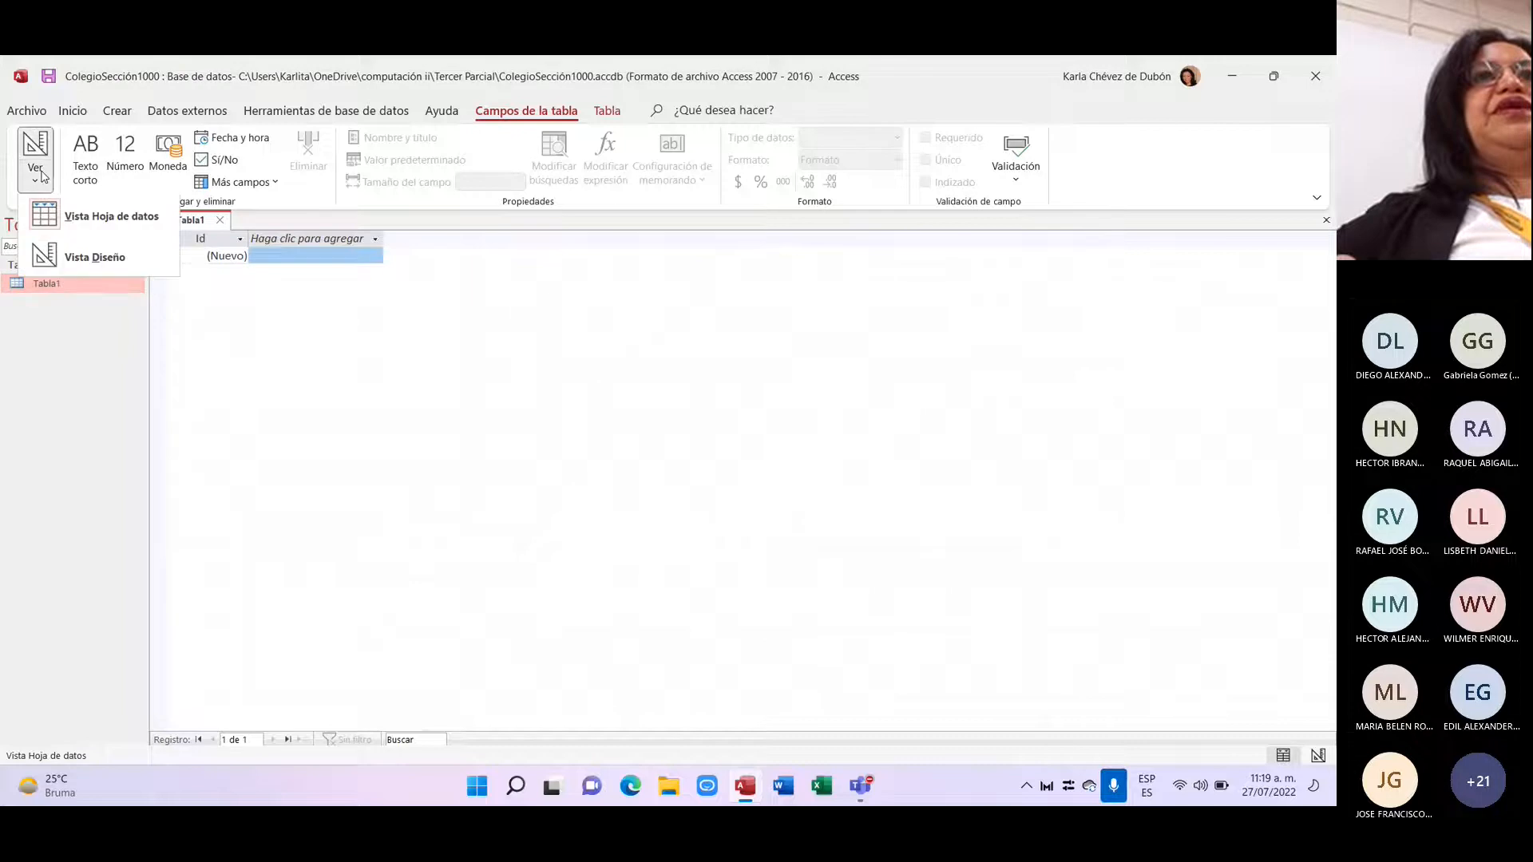
click(82, 258)
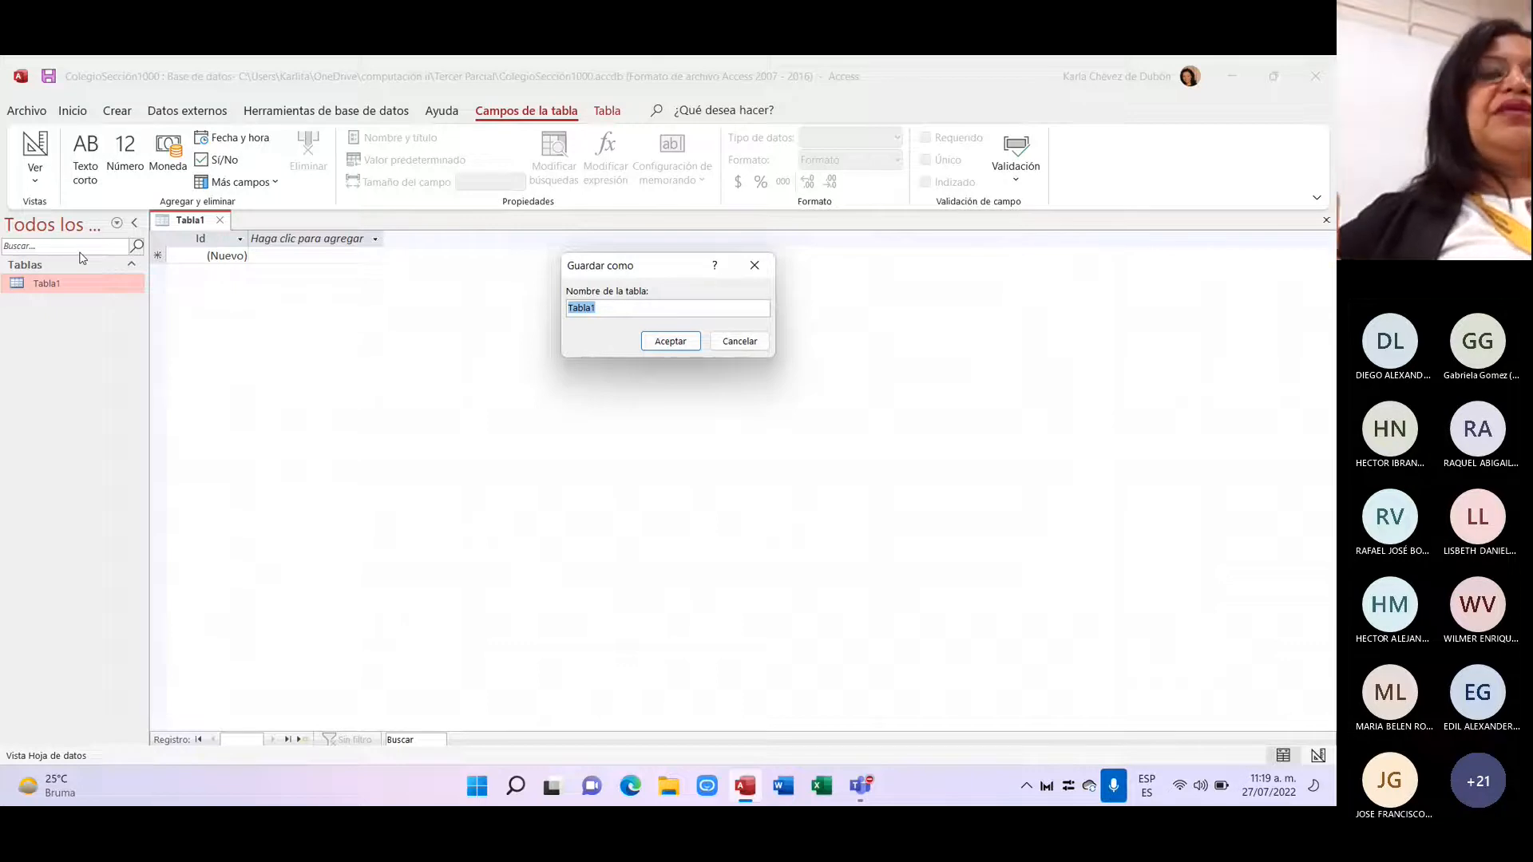
key(Caps_Lock)
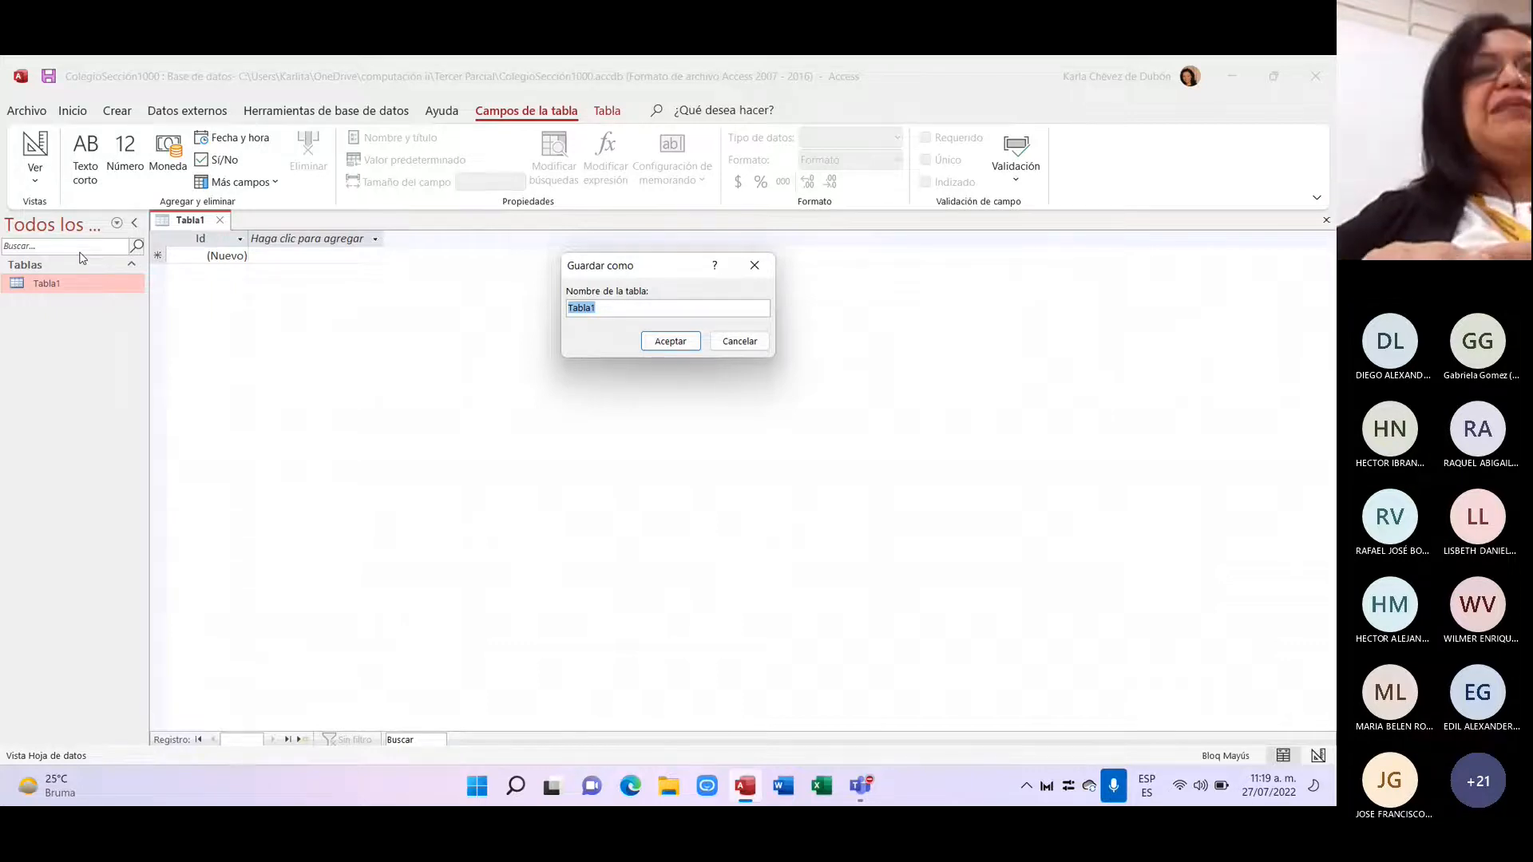
text(E)
key(Caps_Lock)
text(s)
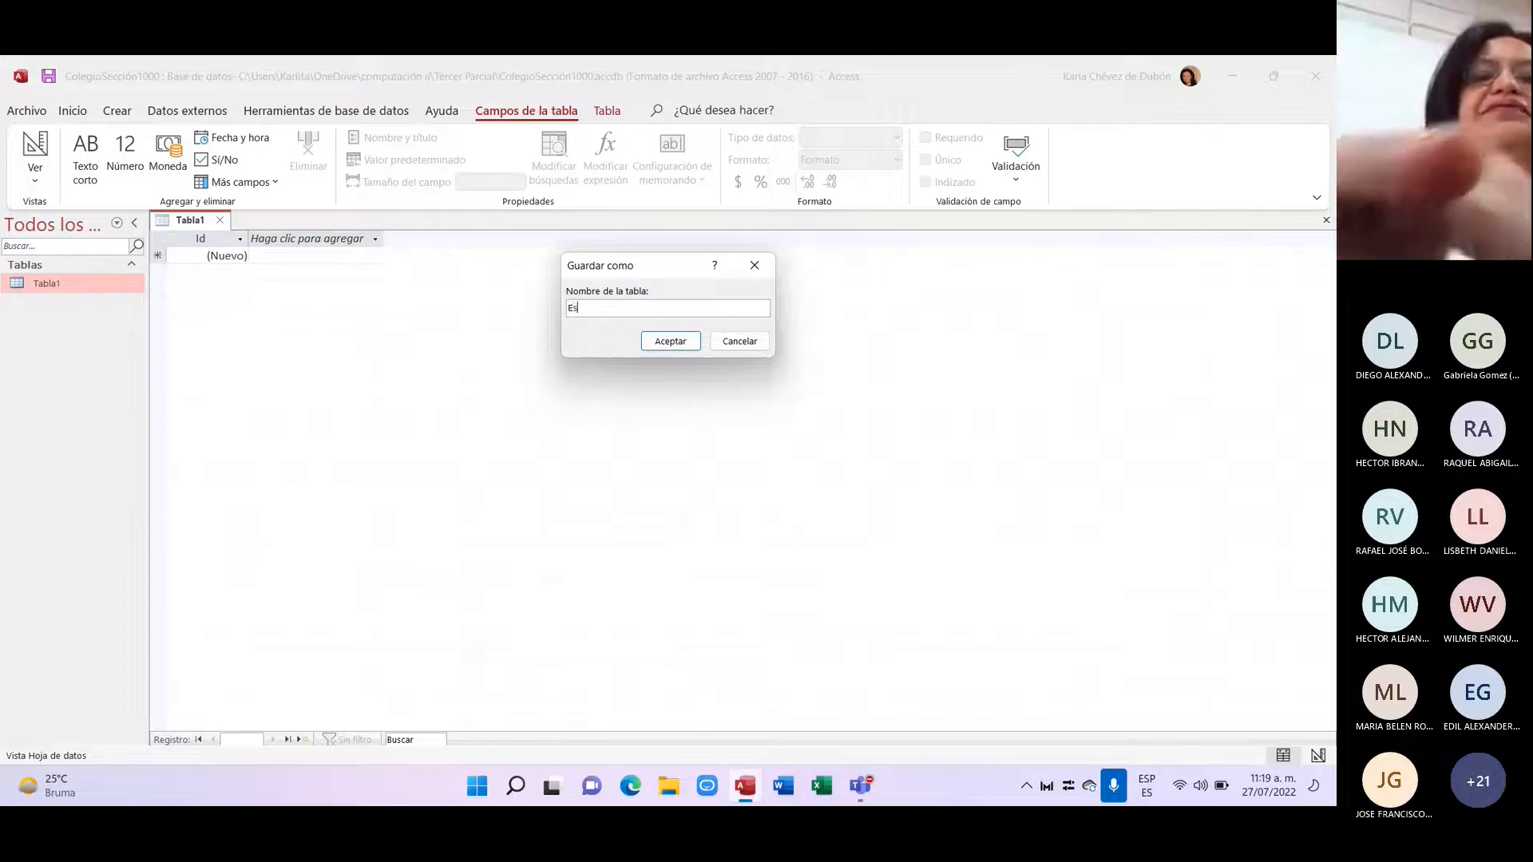
text(tudian)
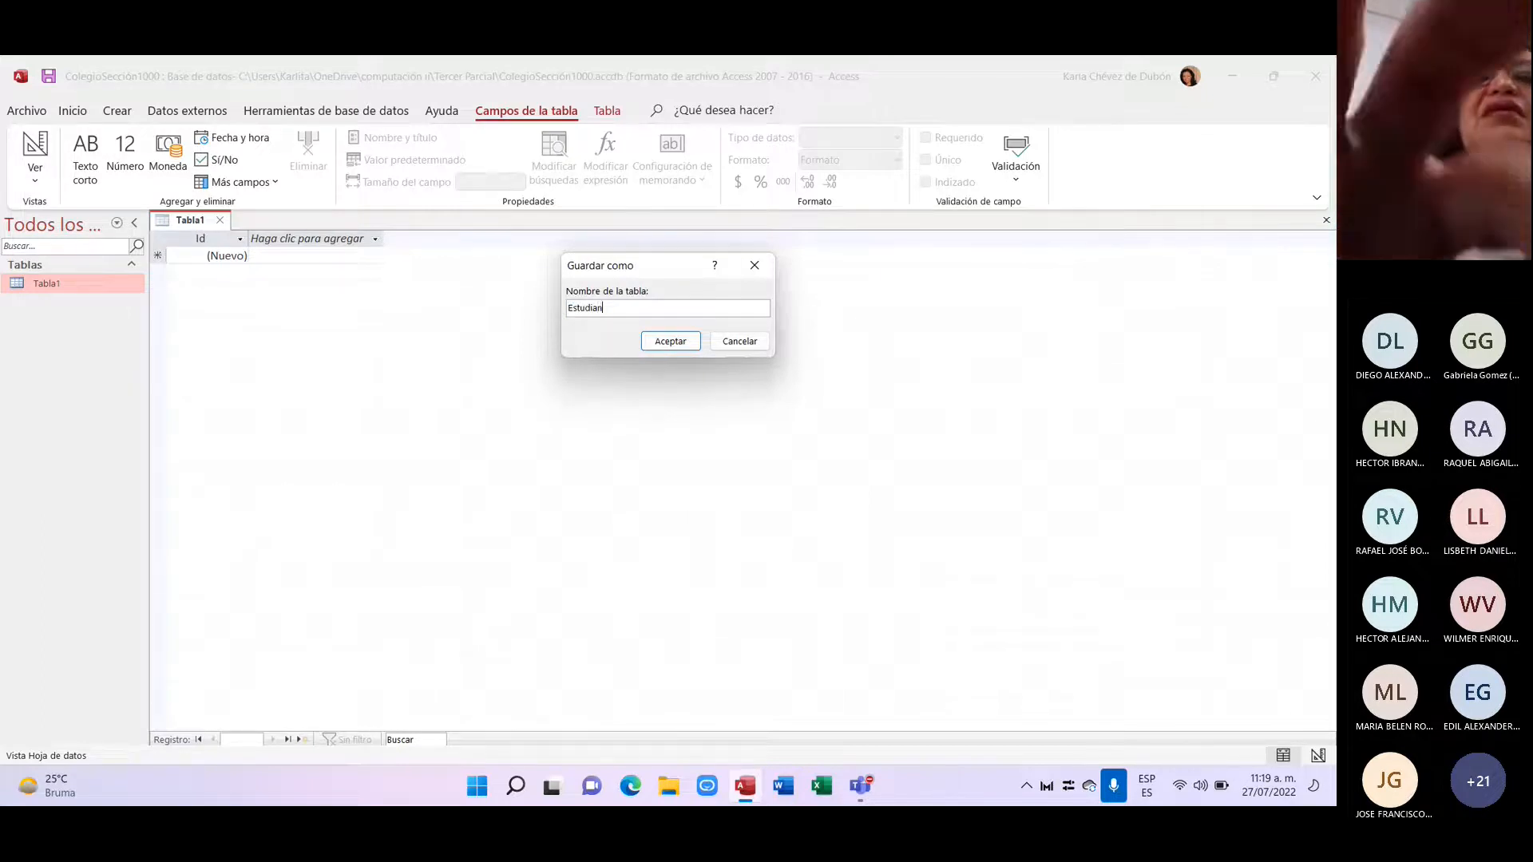
text(tes)
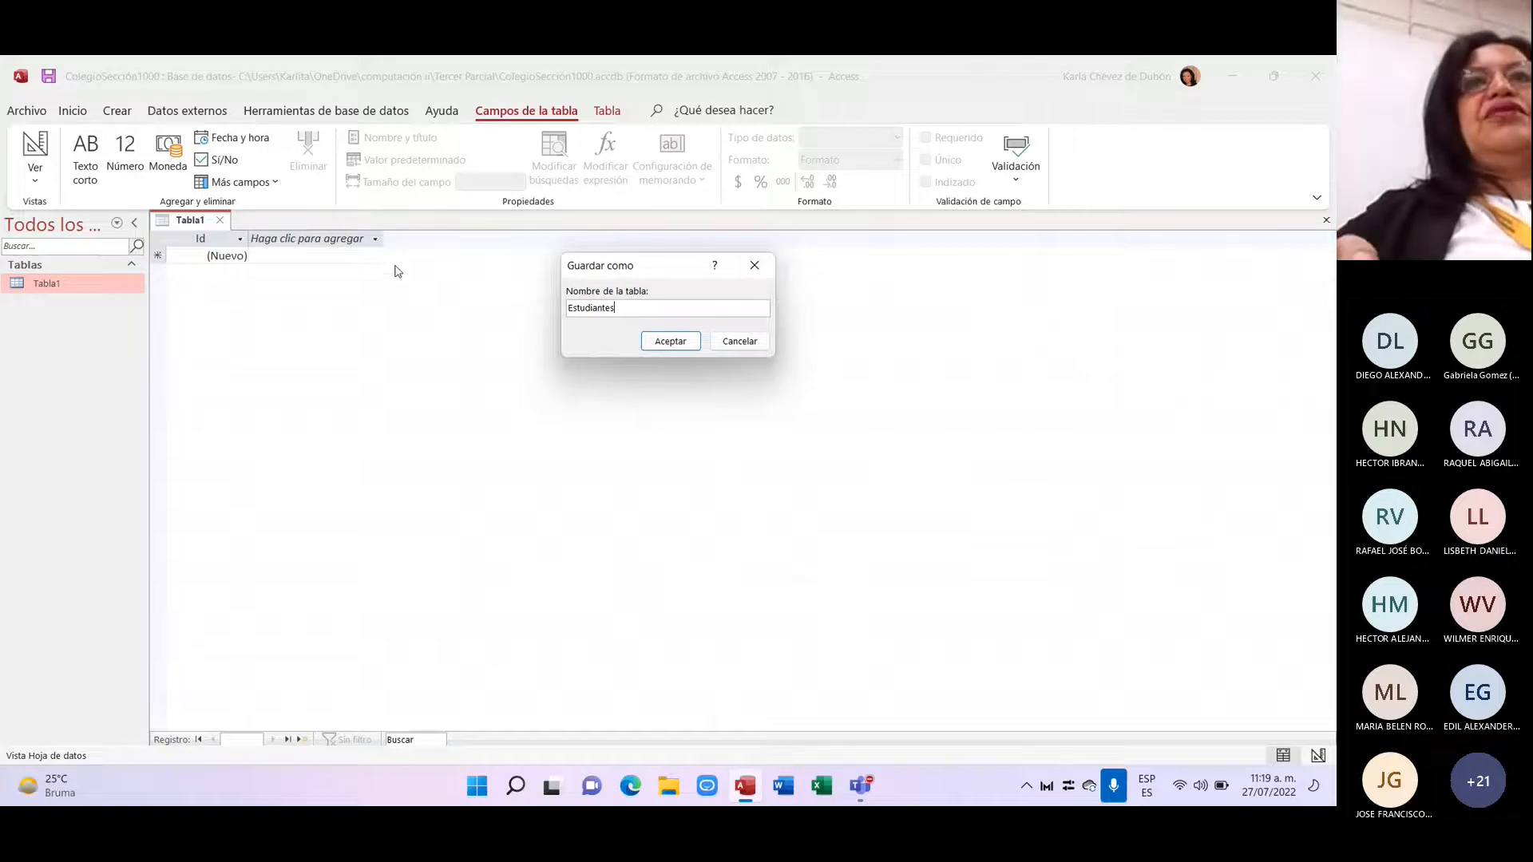
click(669, 341)
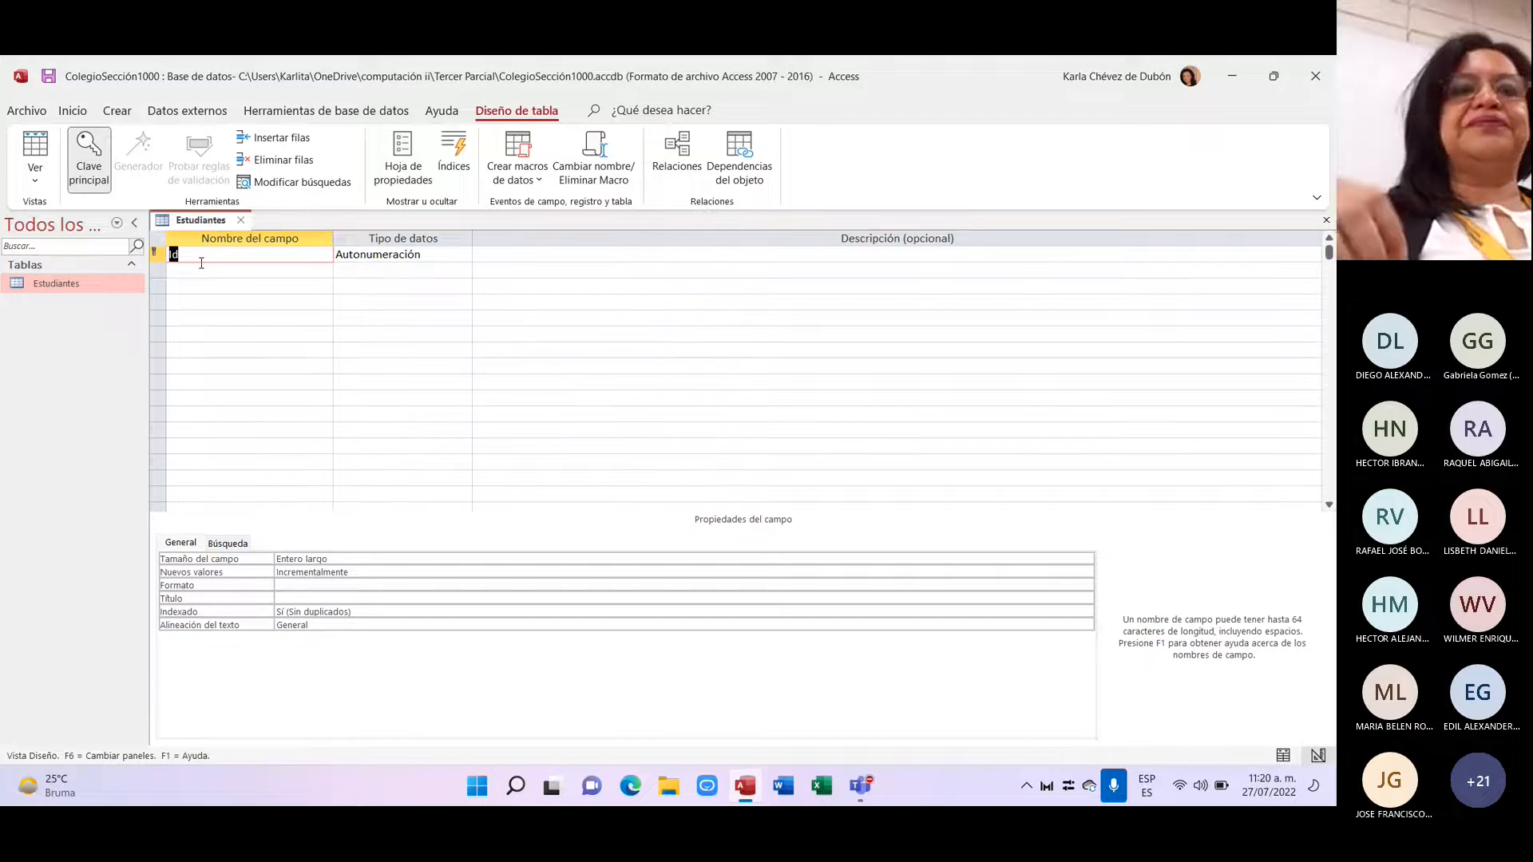
Step: Rename the primary key field as Celula and set its data type to Texto corto
key(Caps_Lock)
text(C)
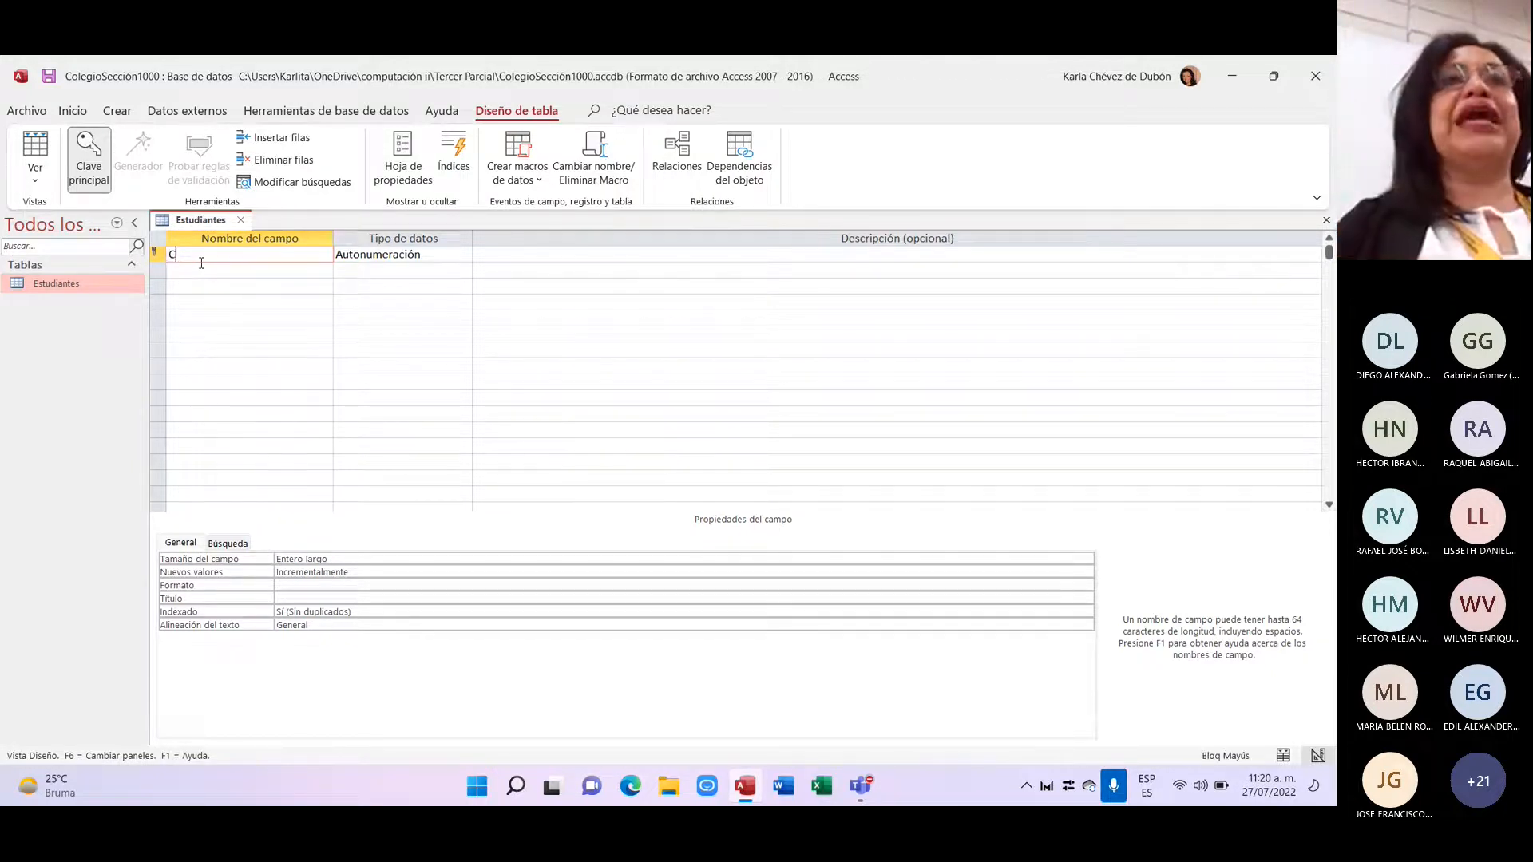
key(Caps_Lock)
text(elula)
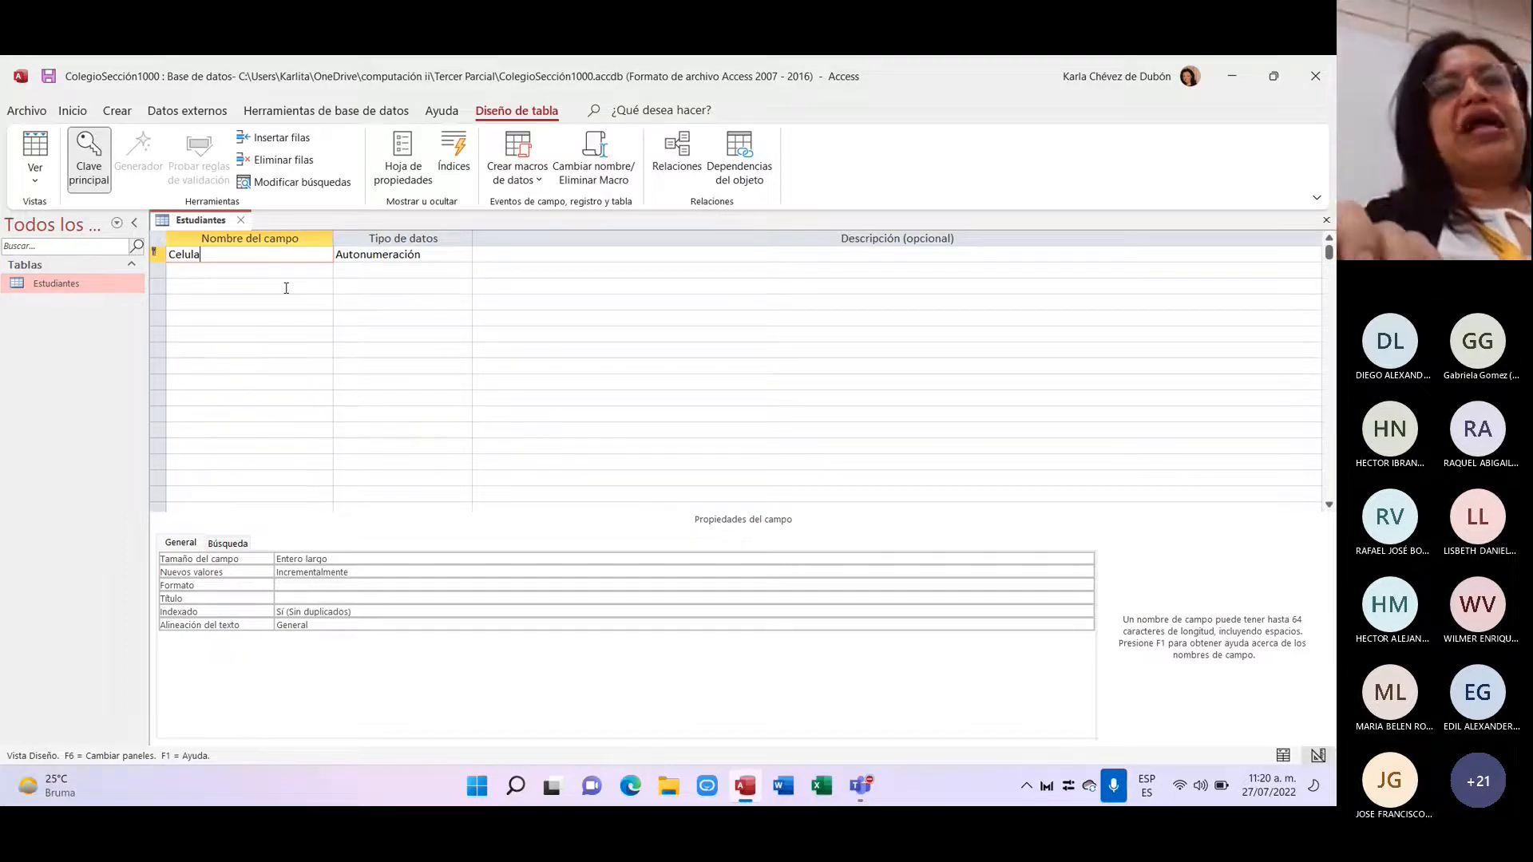
click(452, 252)
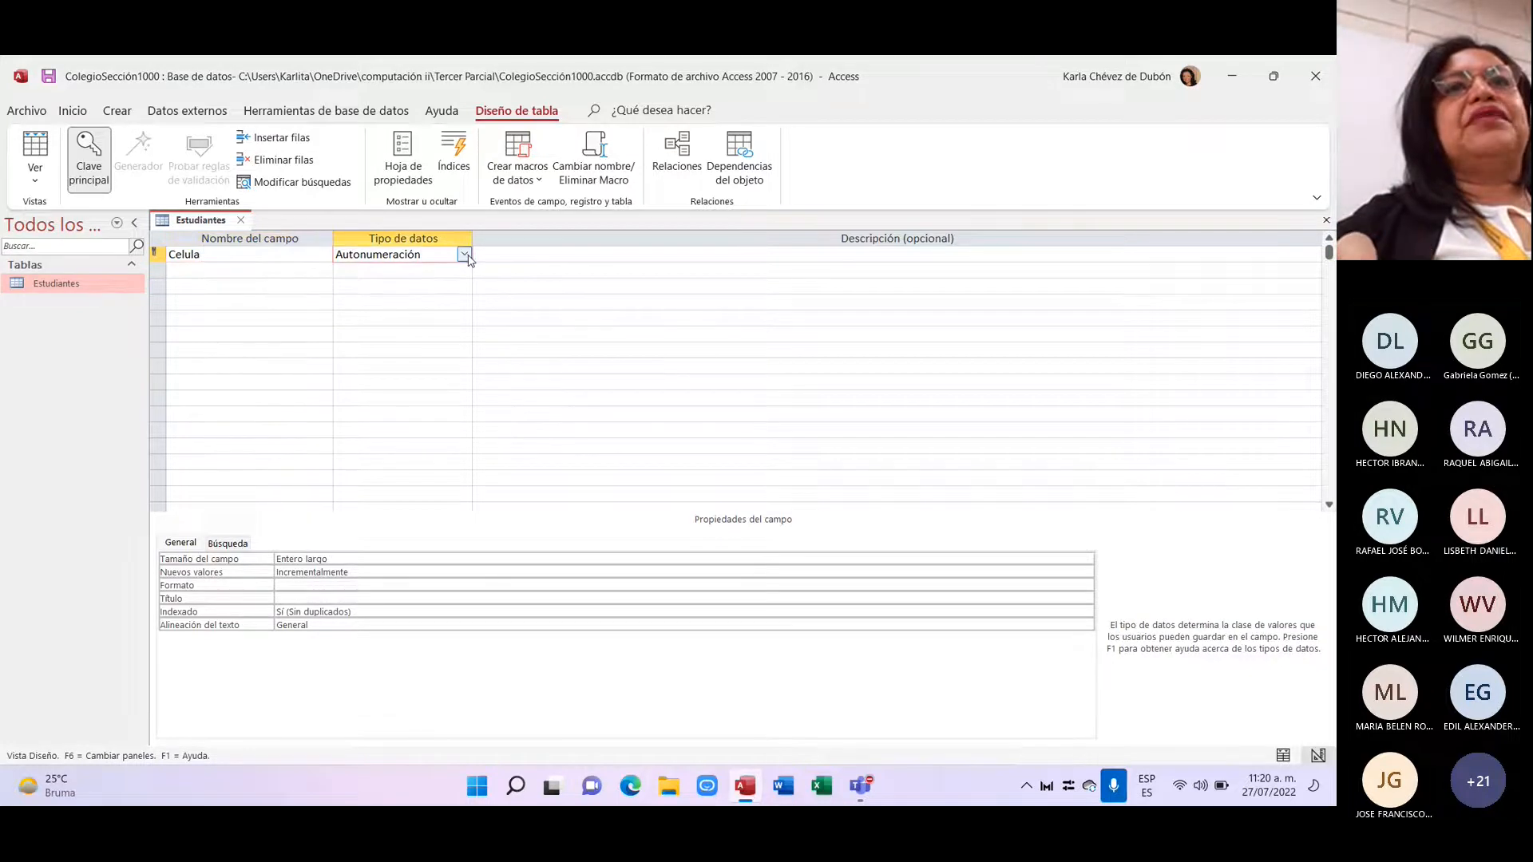
click(467, 255)
click(444, 270)
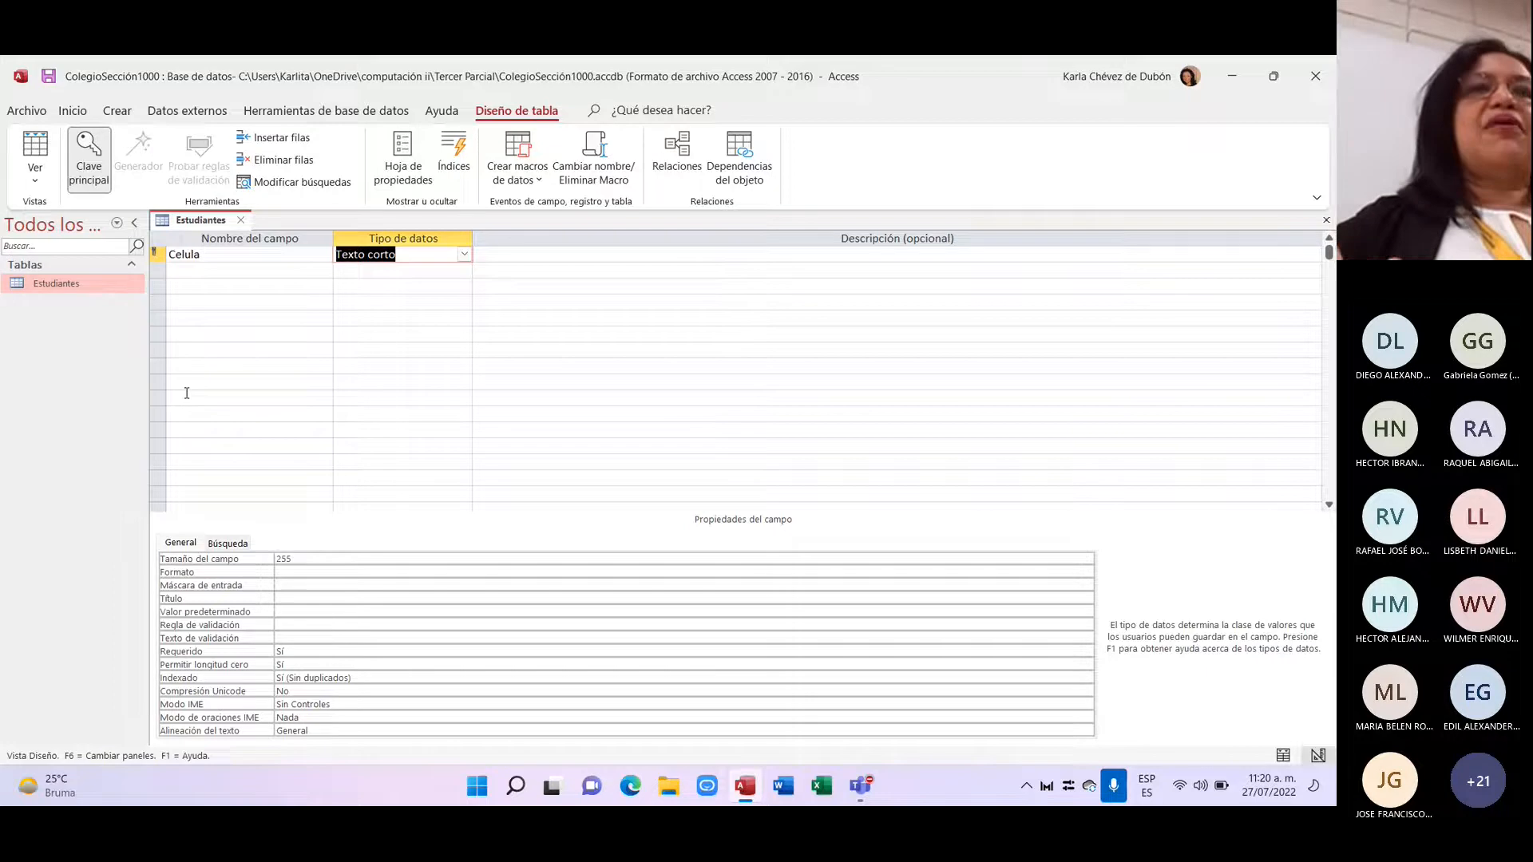
Step: Add a second field named Nombre with the data type Texto corto
click(195, 272)
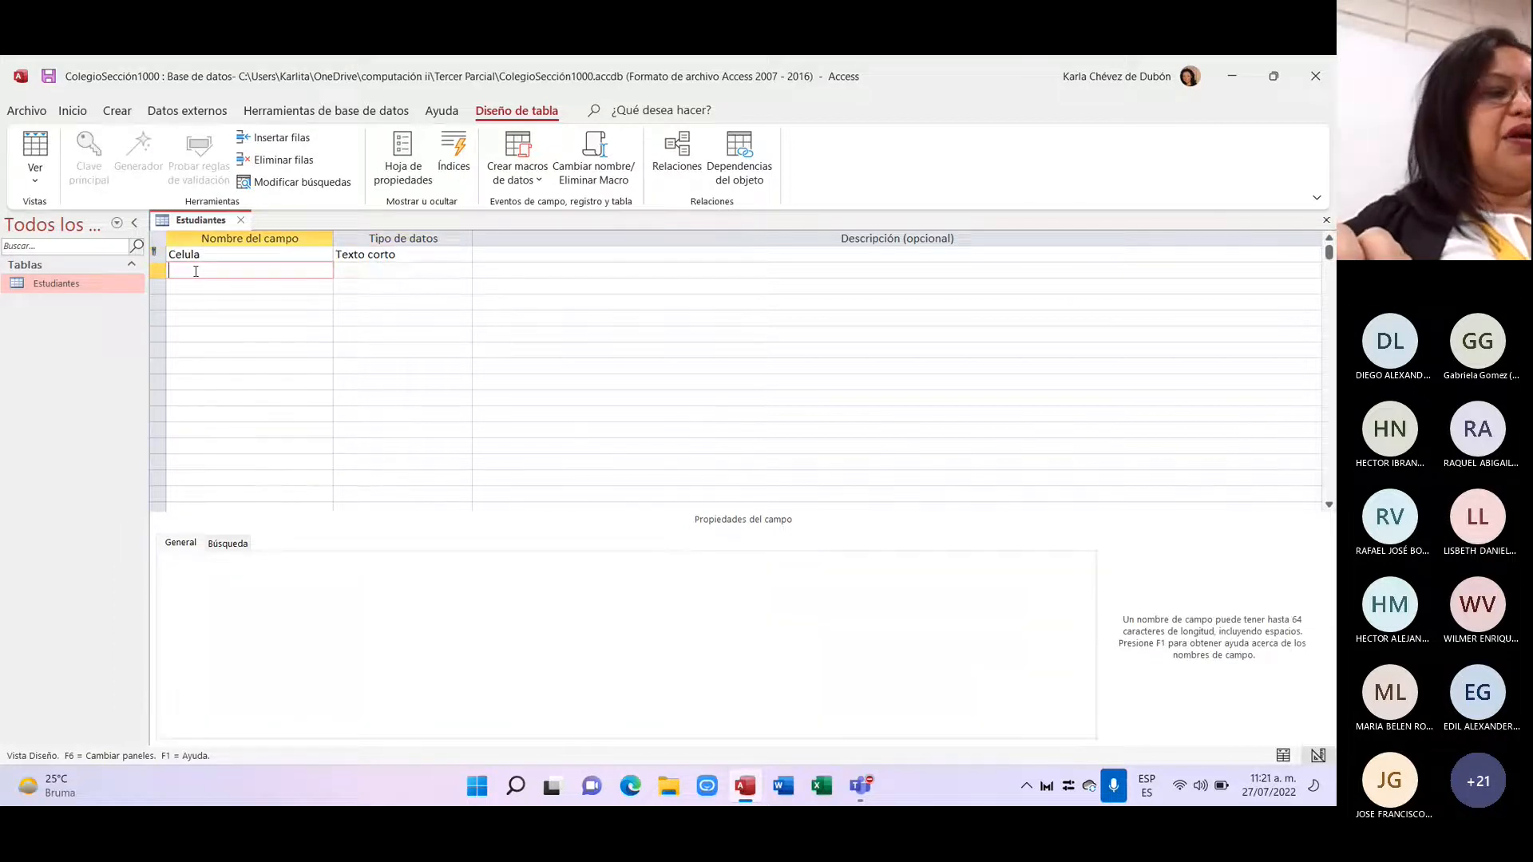
text(Nombre)
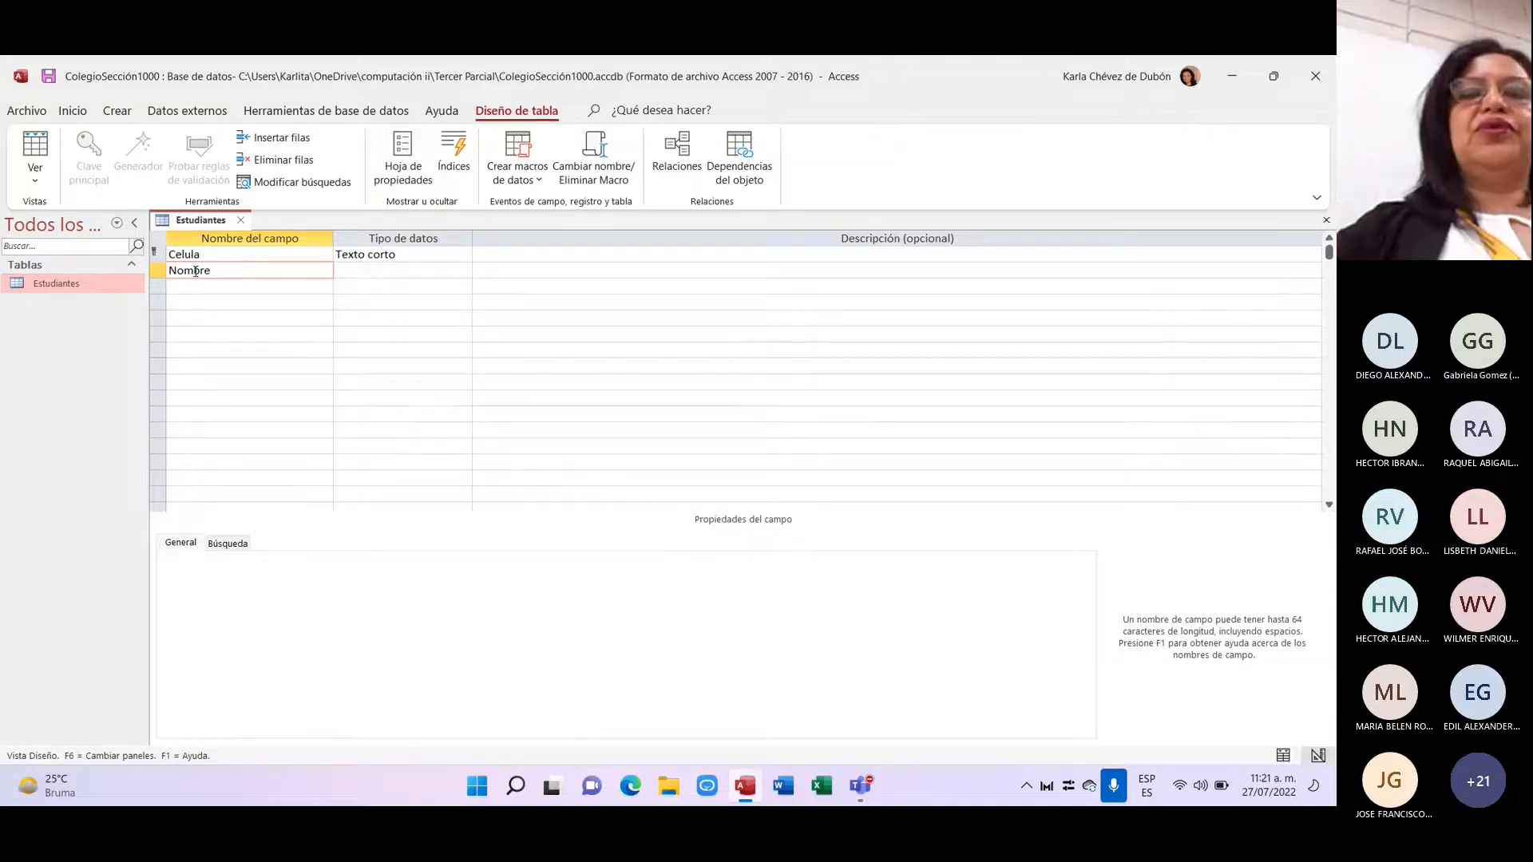
key(Tab)
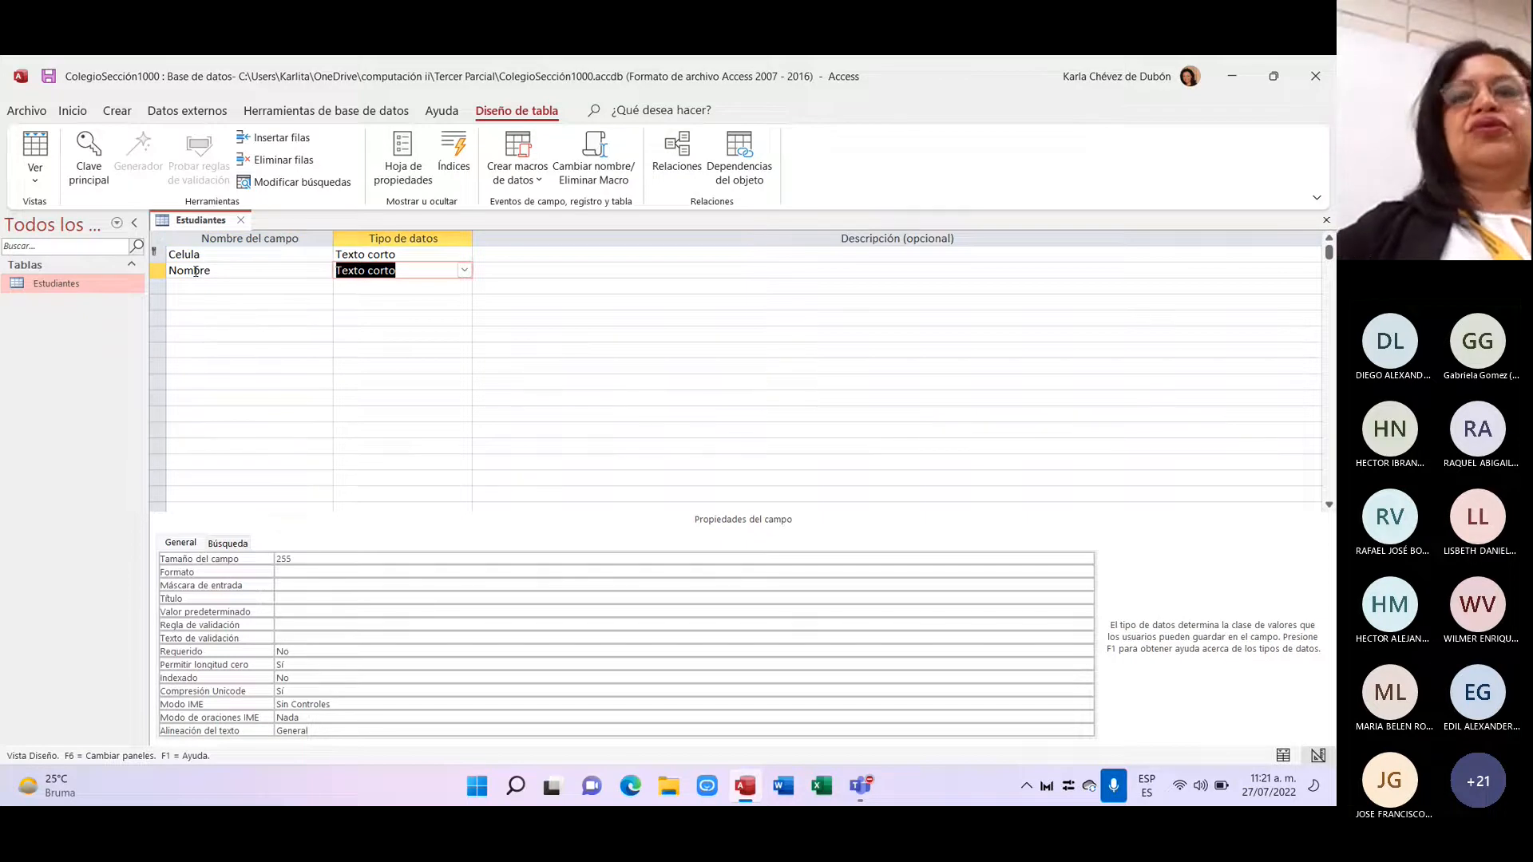
key(Tab)
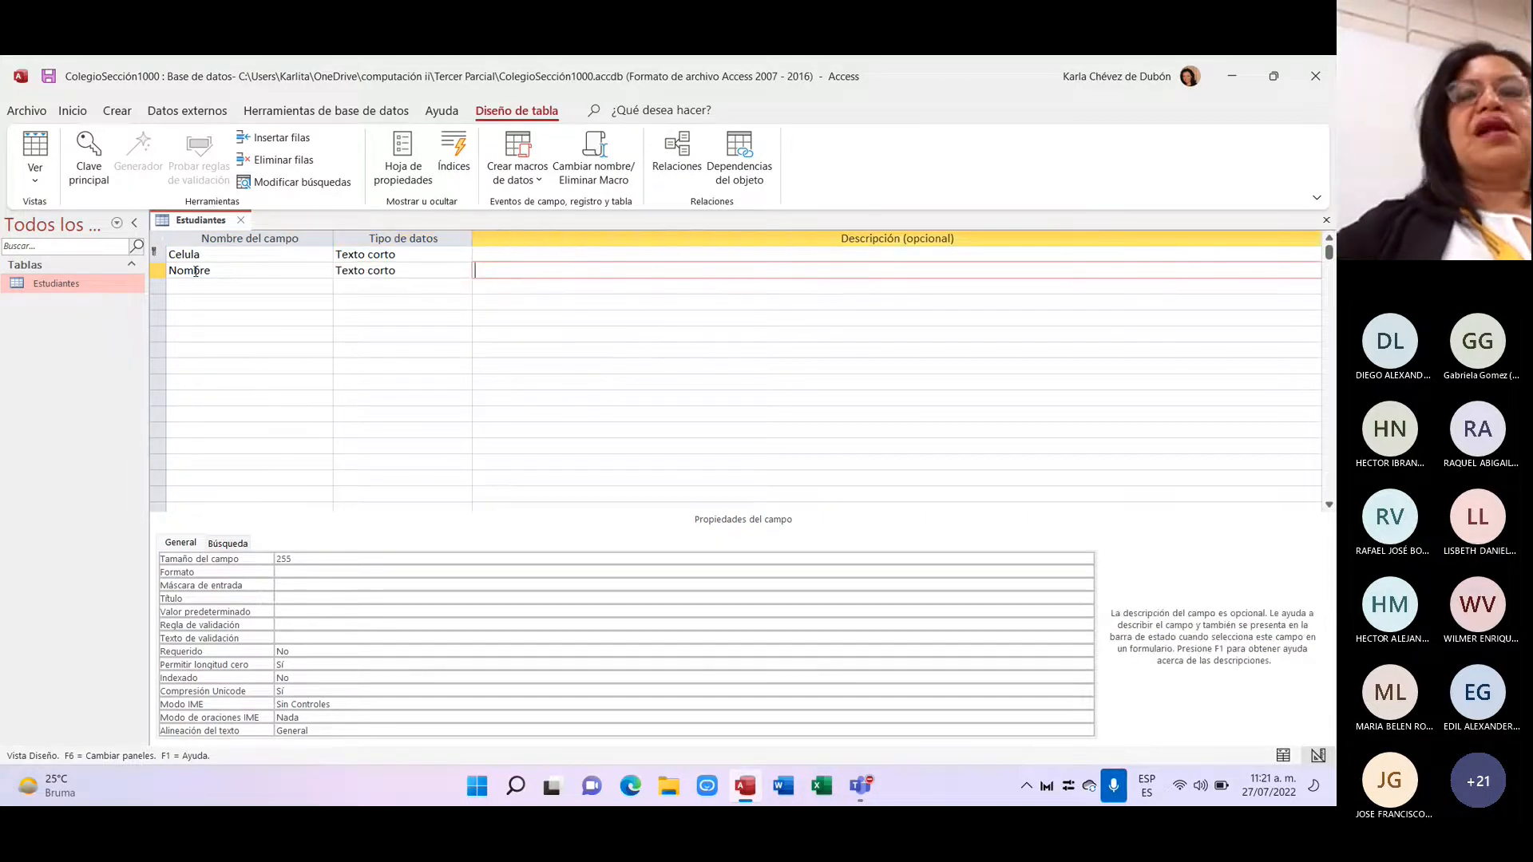
click(199, 289)
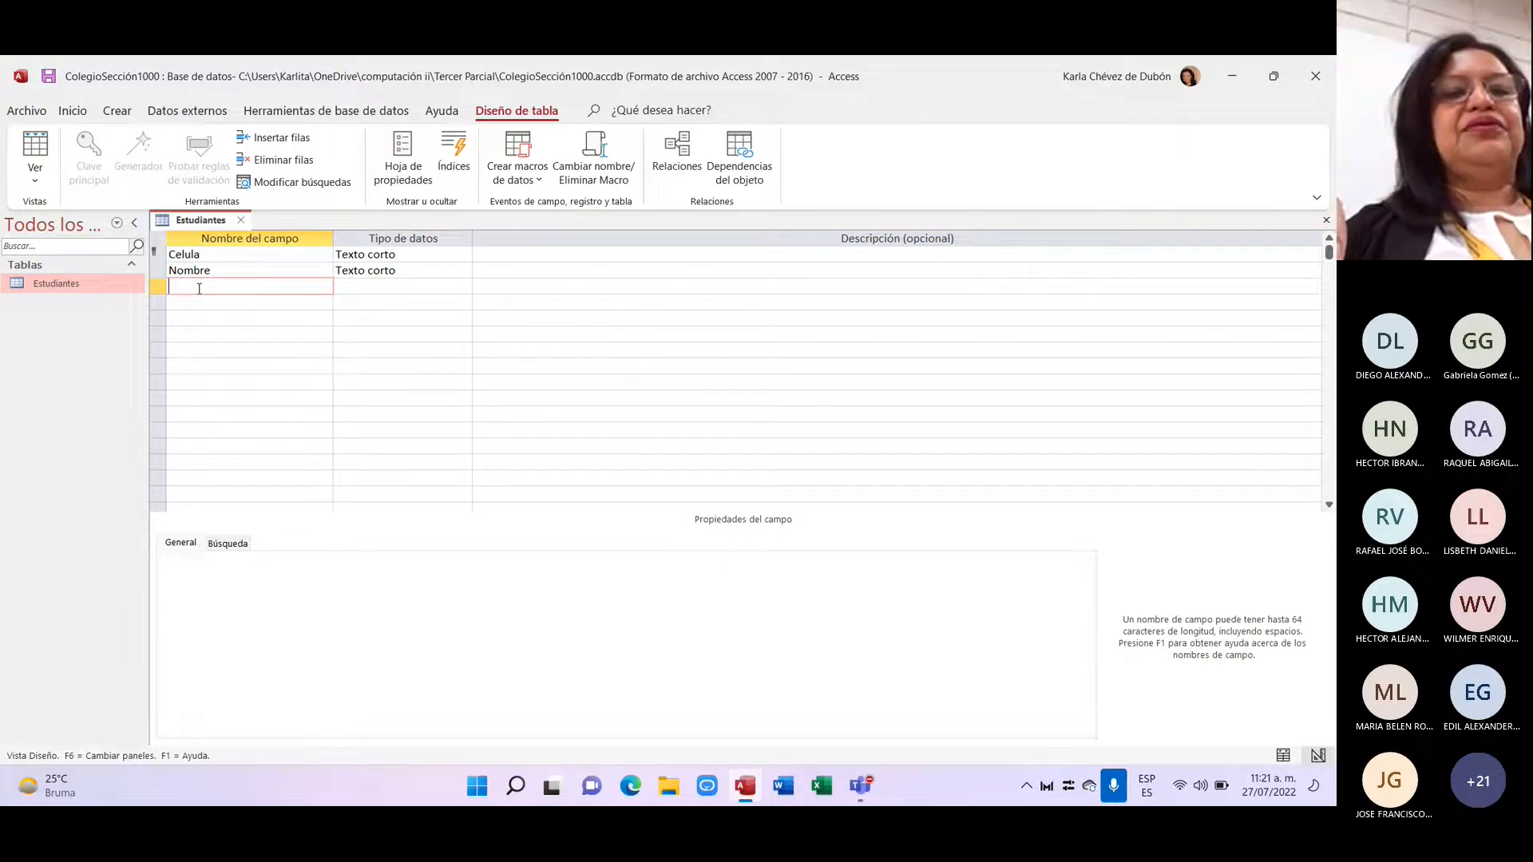
Step: Add a third field named Apellido with the data type Texto corto
text(Apellid)
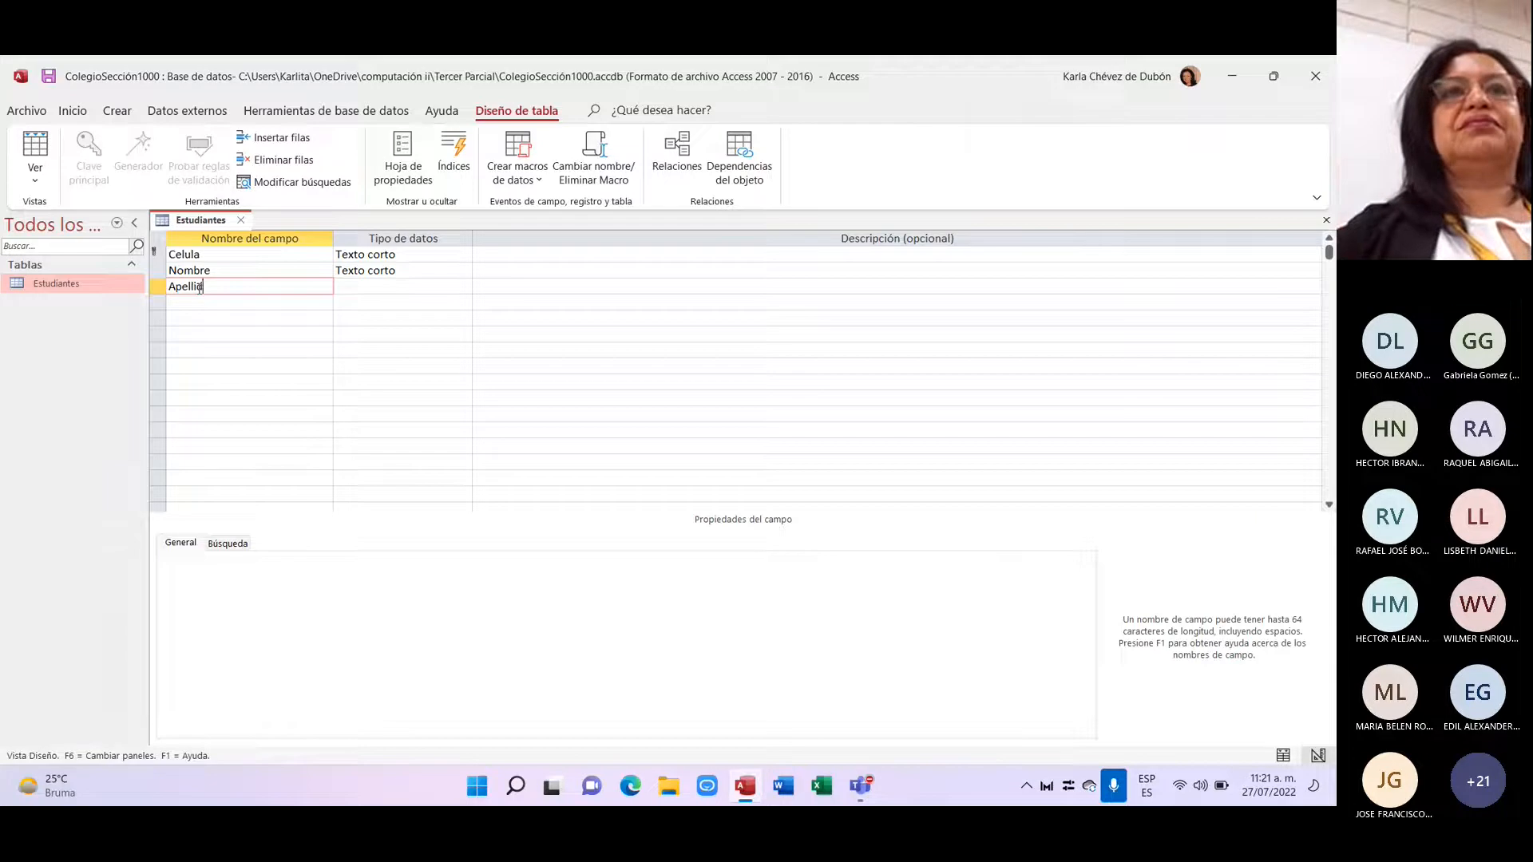
text(o)
key(Tab)
key(Tab)
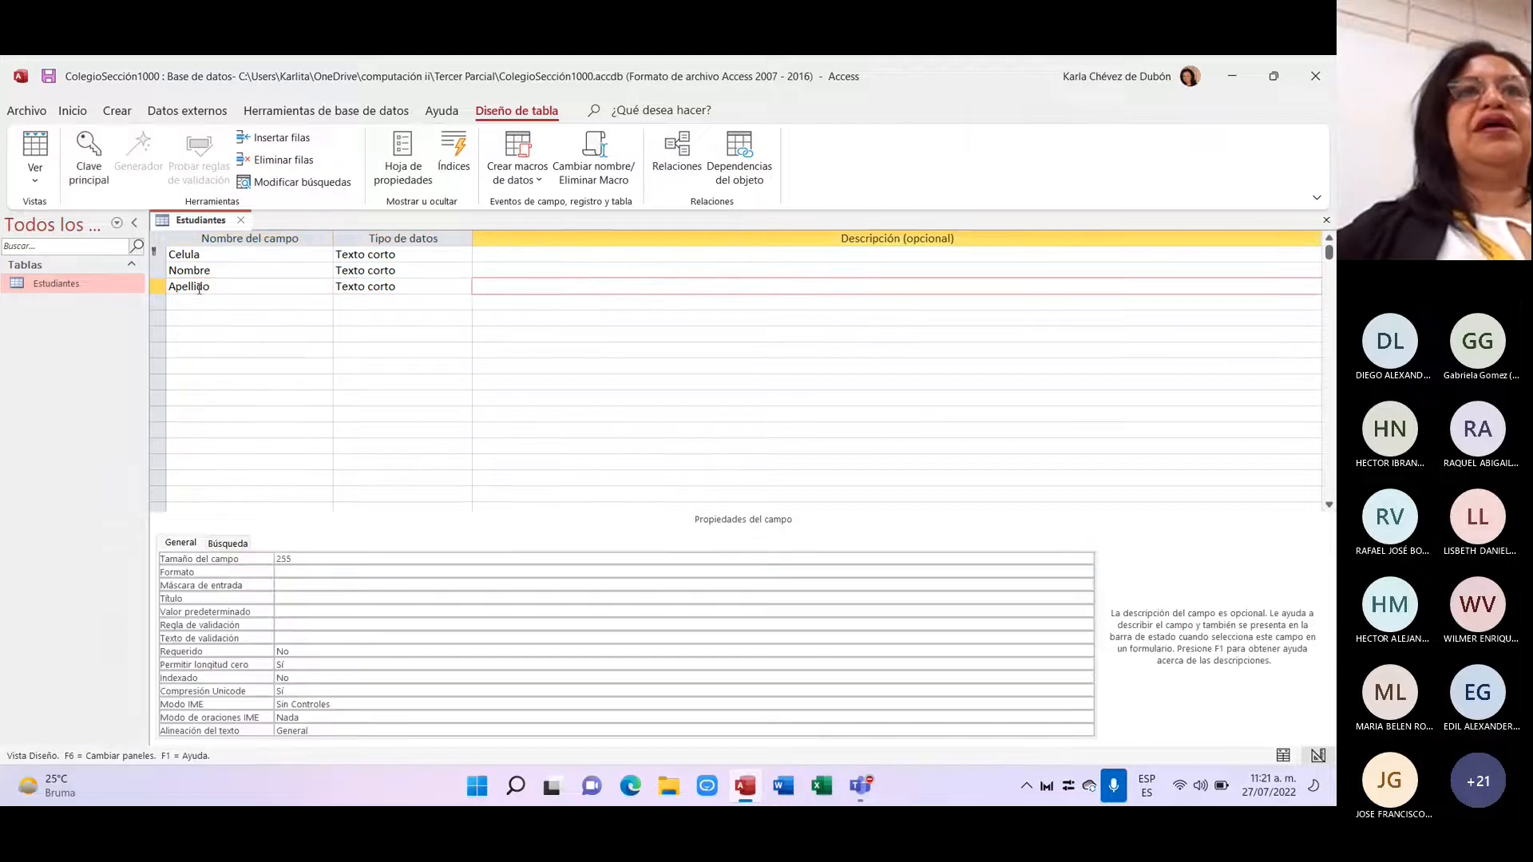
key(Tab)
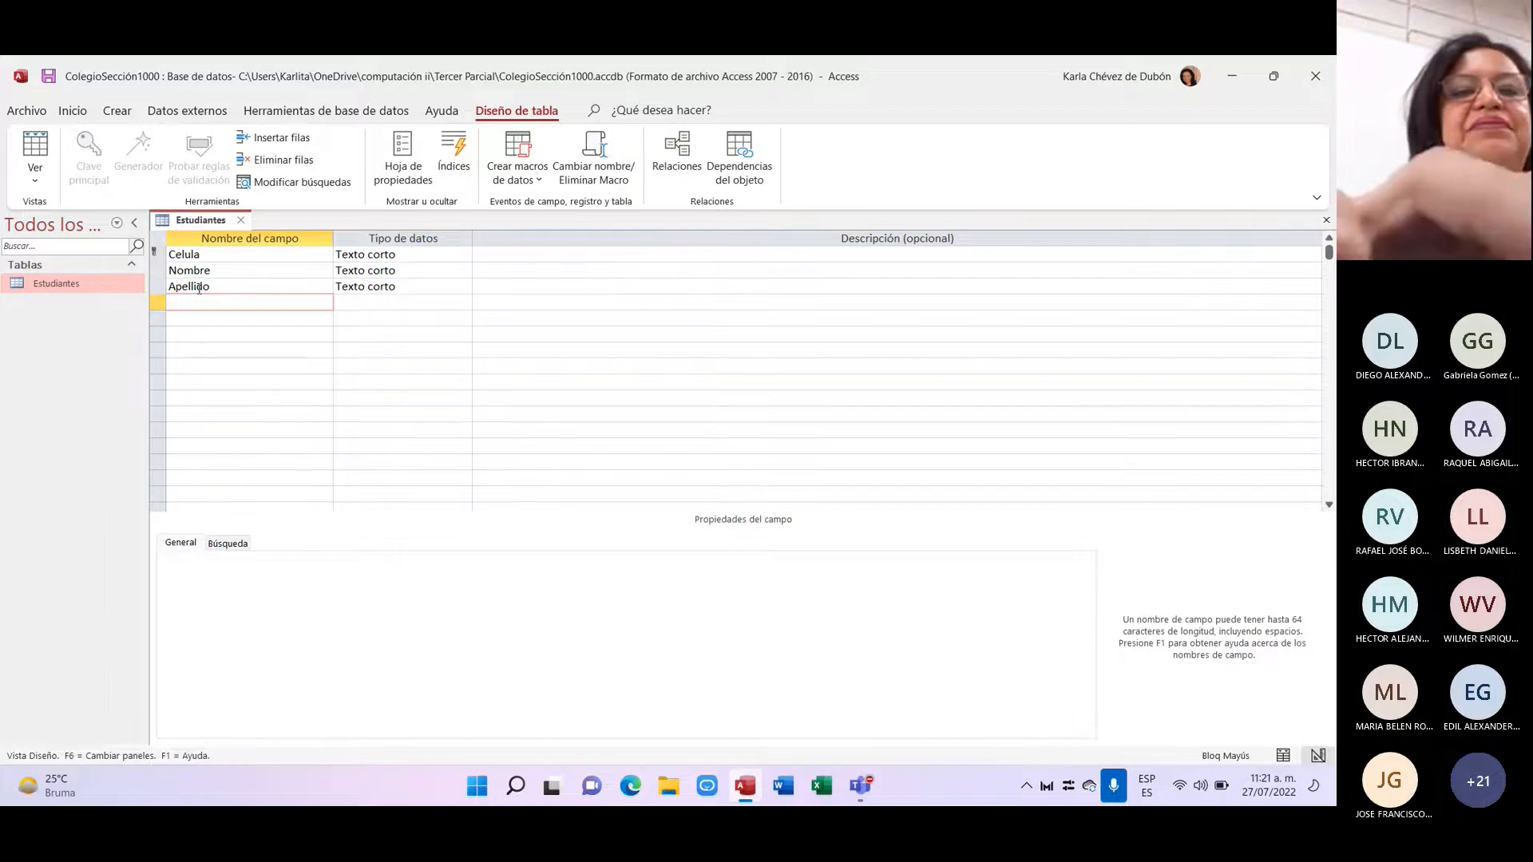
Step: Add a fourth field named Fecha De Naciemiento and set its data type to Fecha/Hora
text(Fecha)
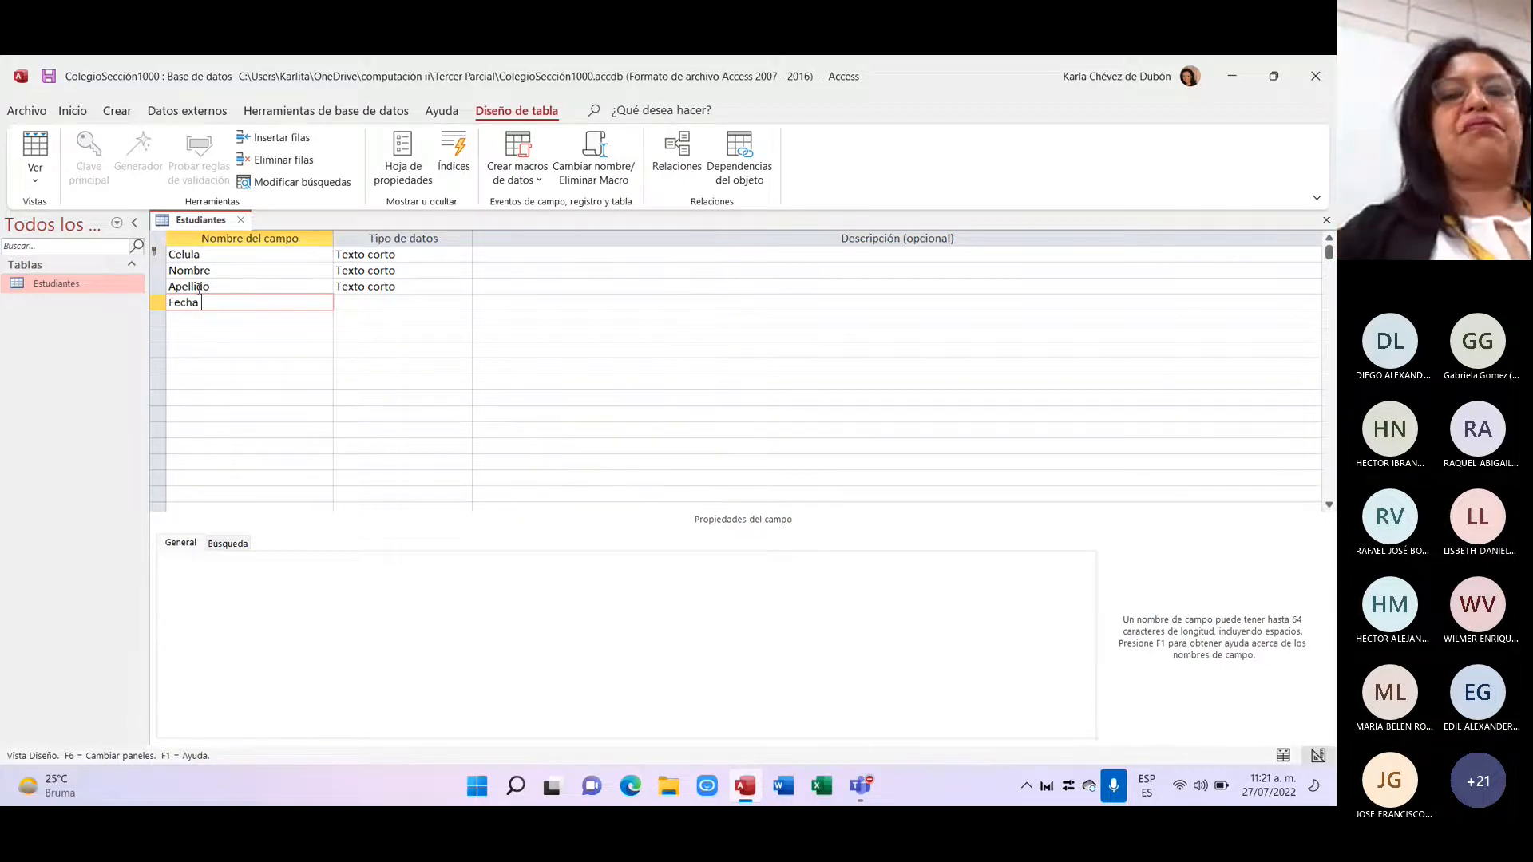
text( De )
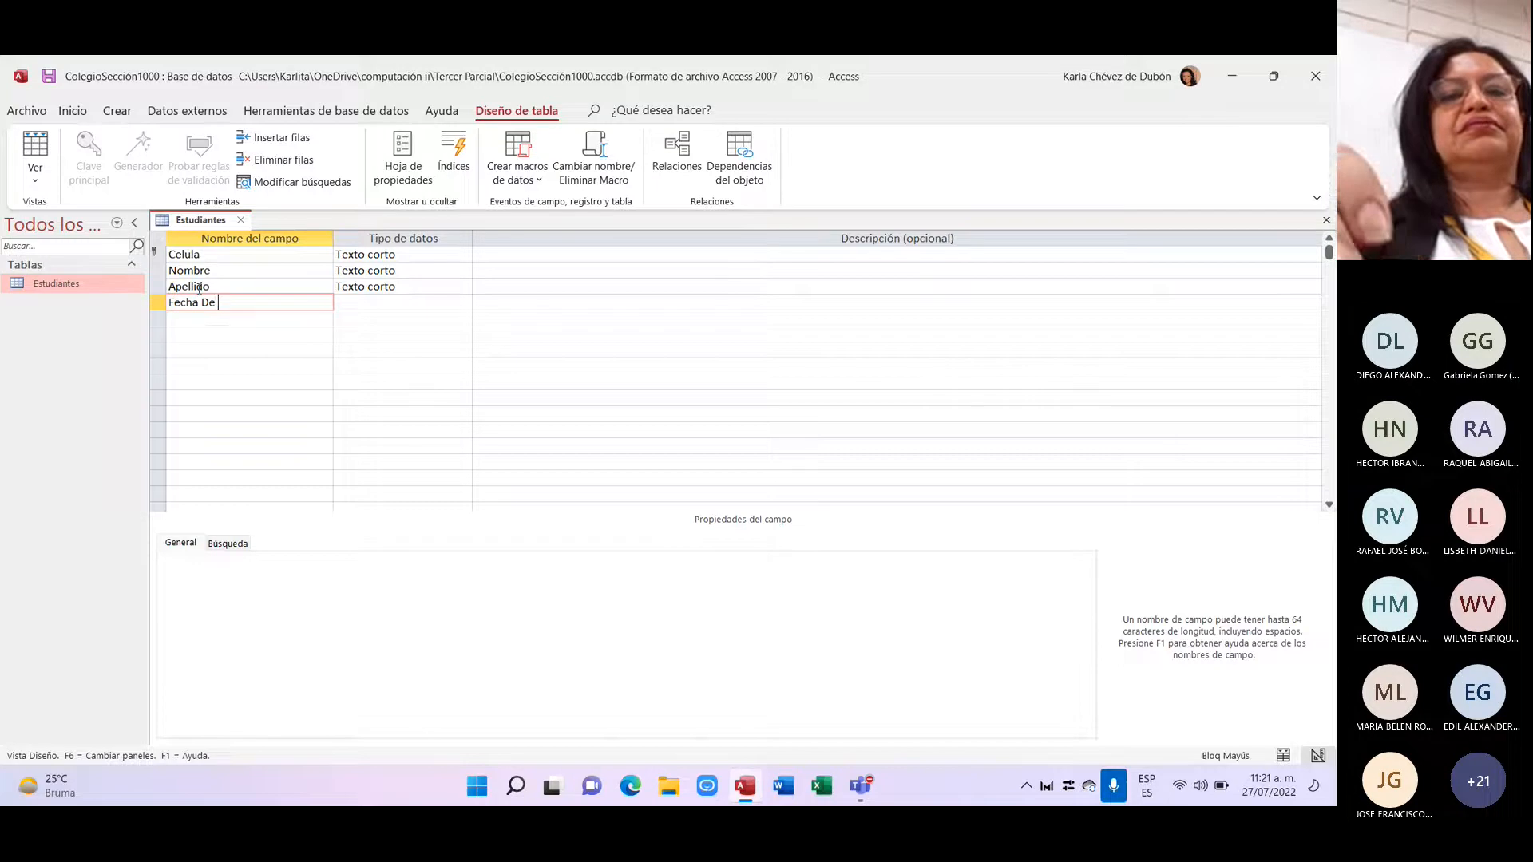
text(Naciemi)
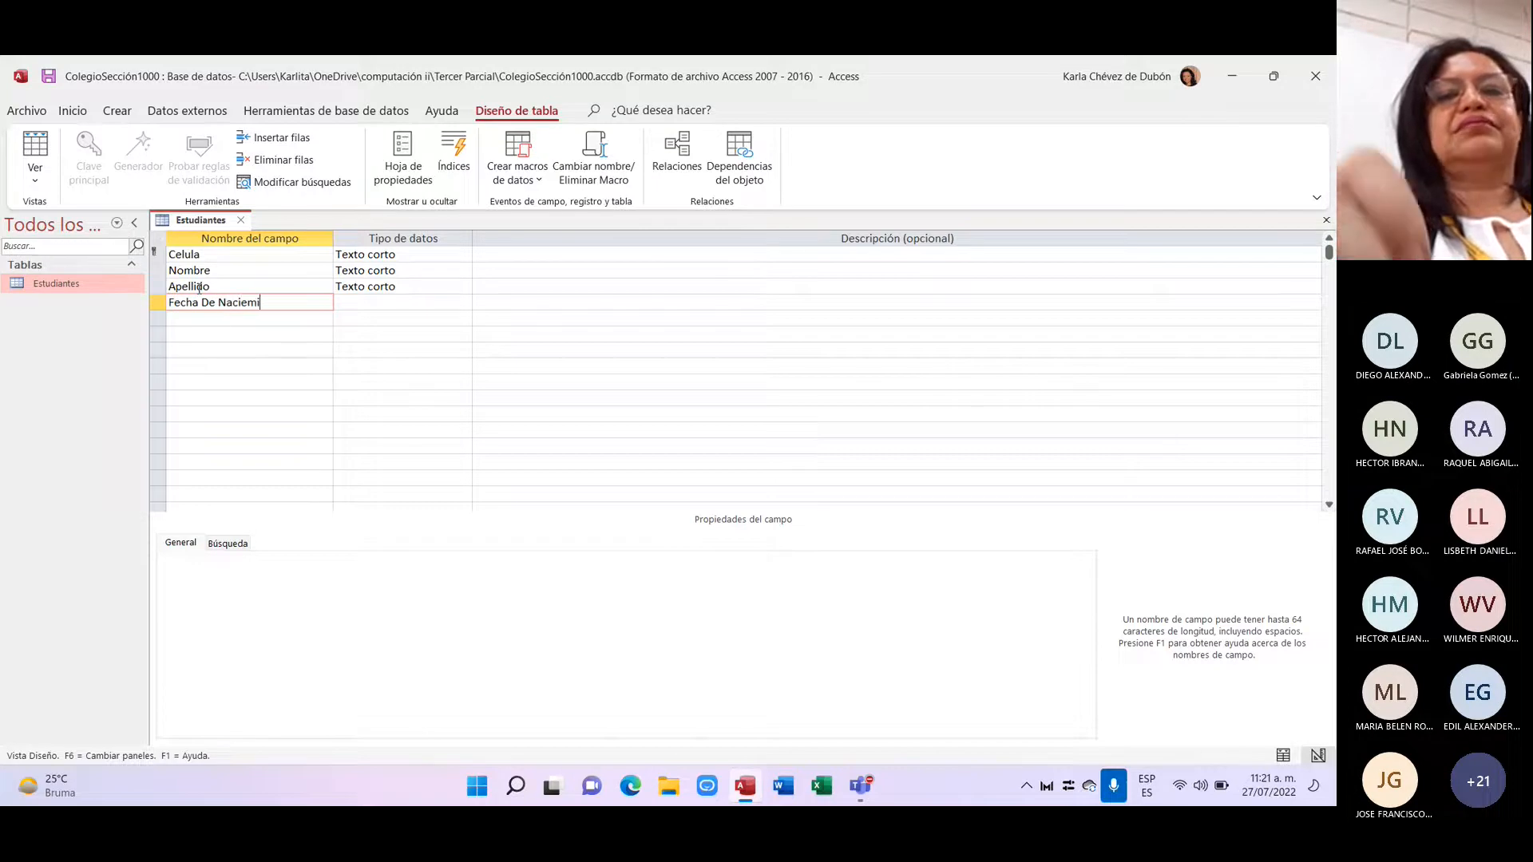
text(ento)
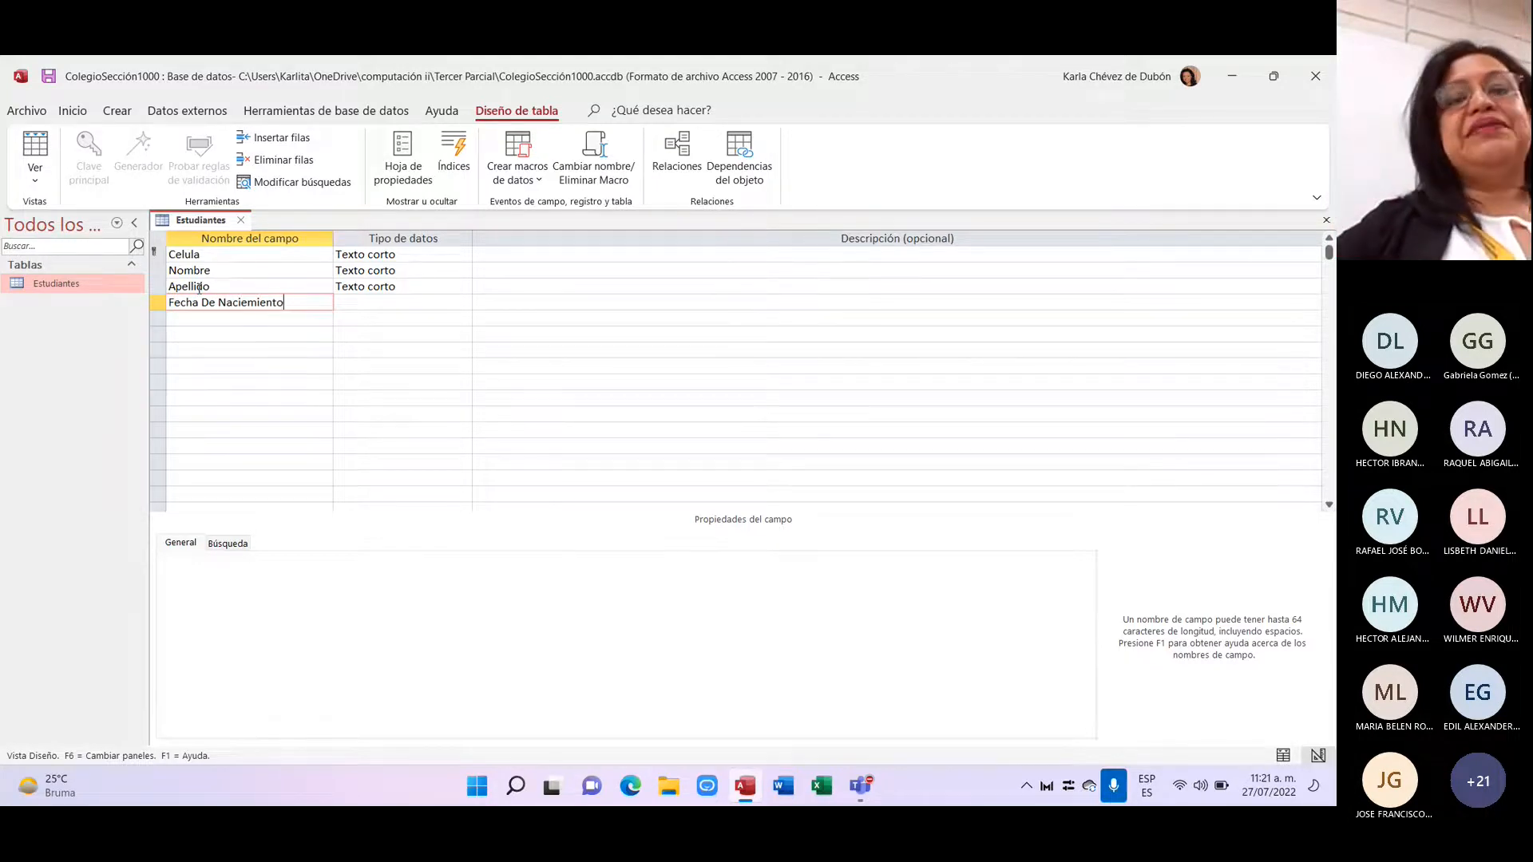
key(Tab)
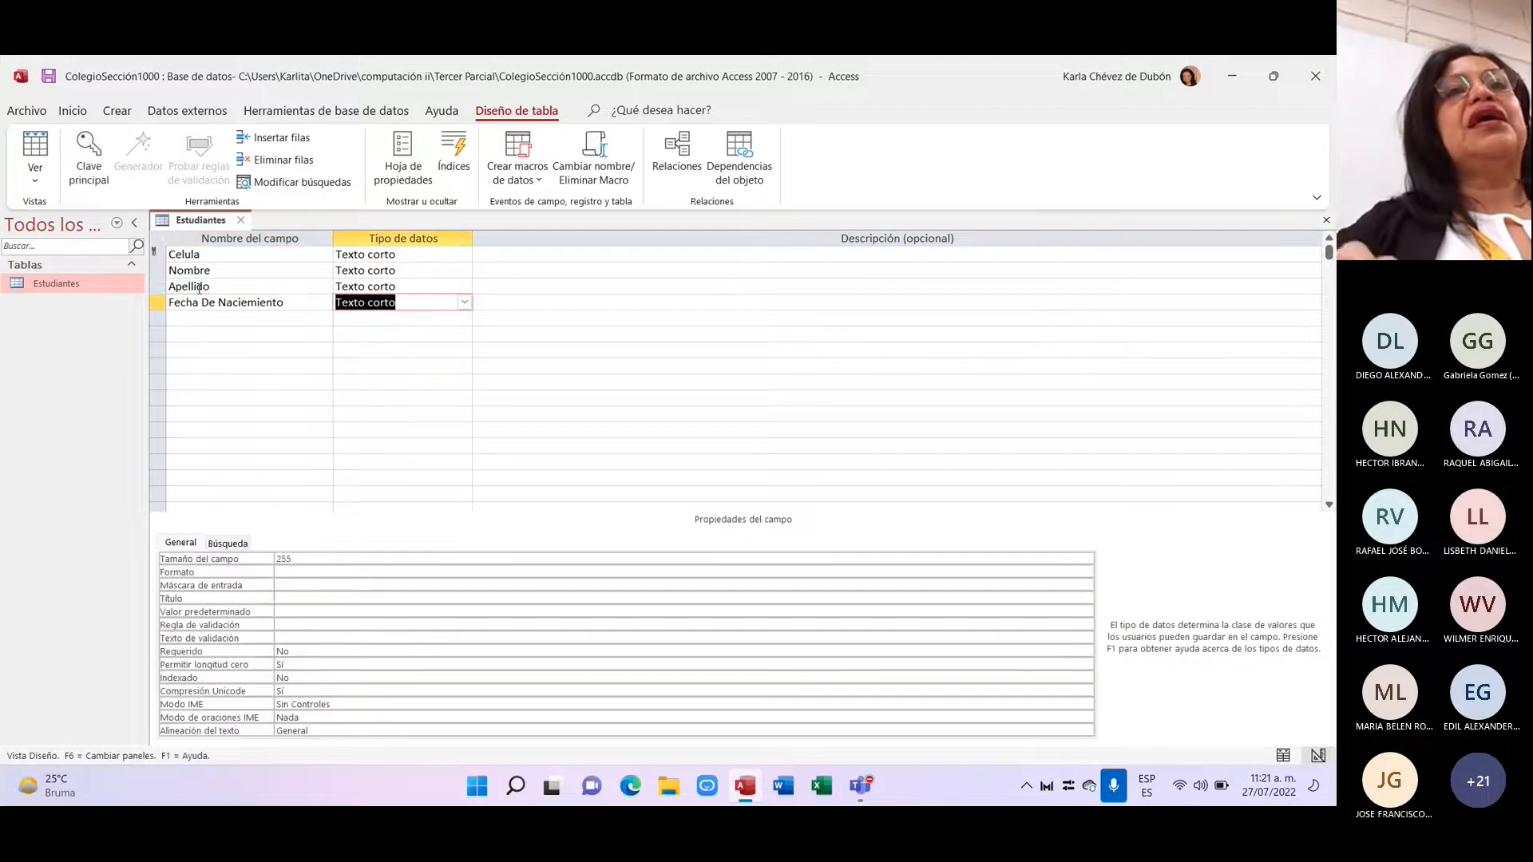
click(464, 302)
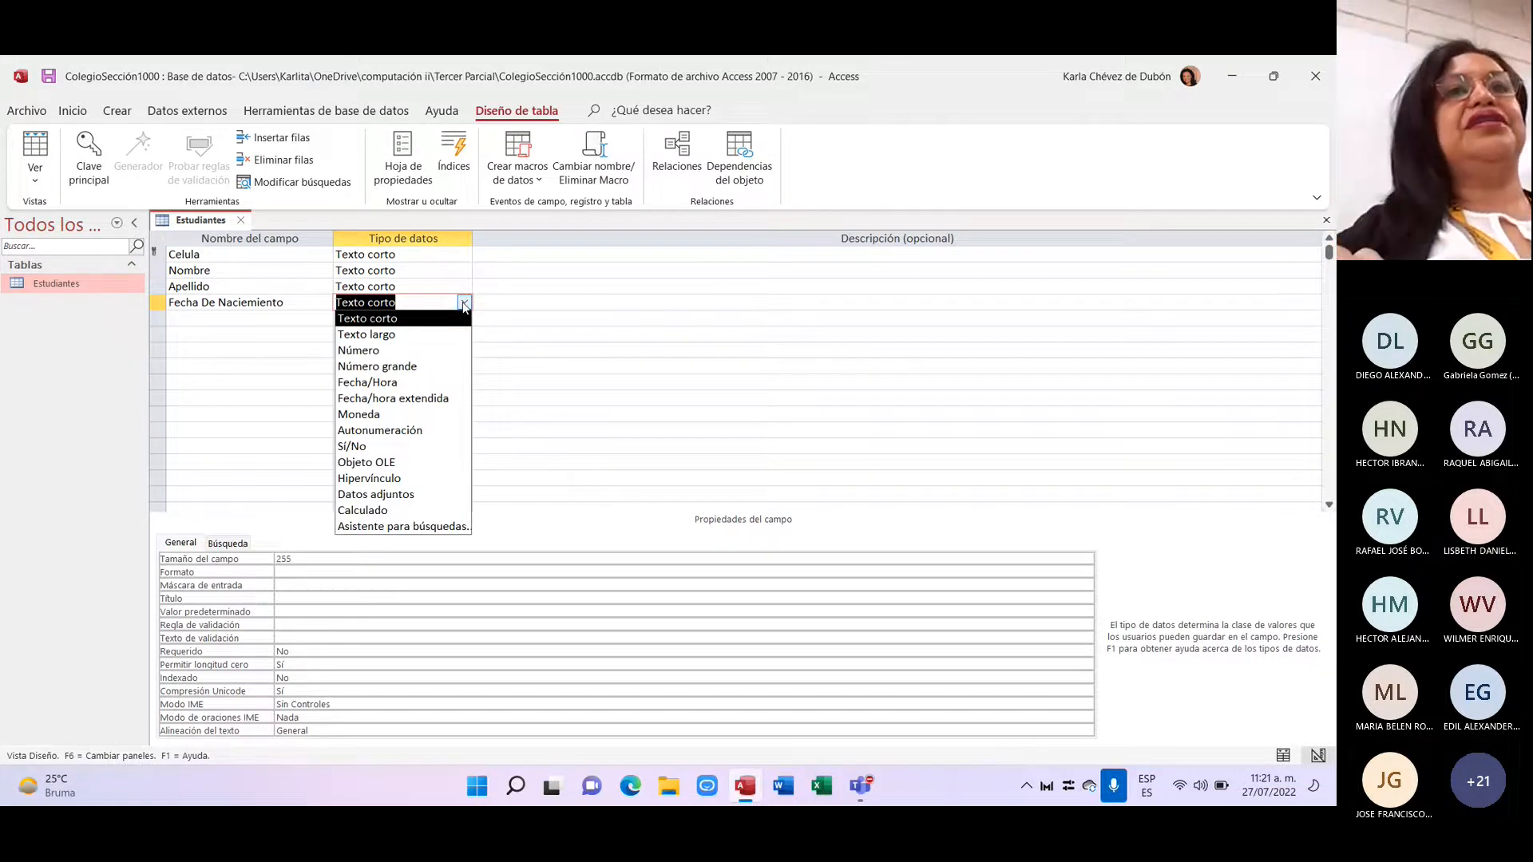
click(433, 381)
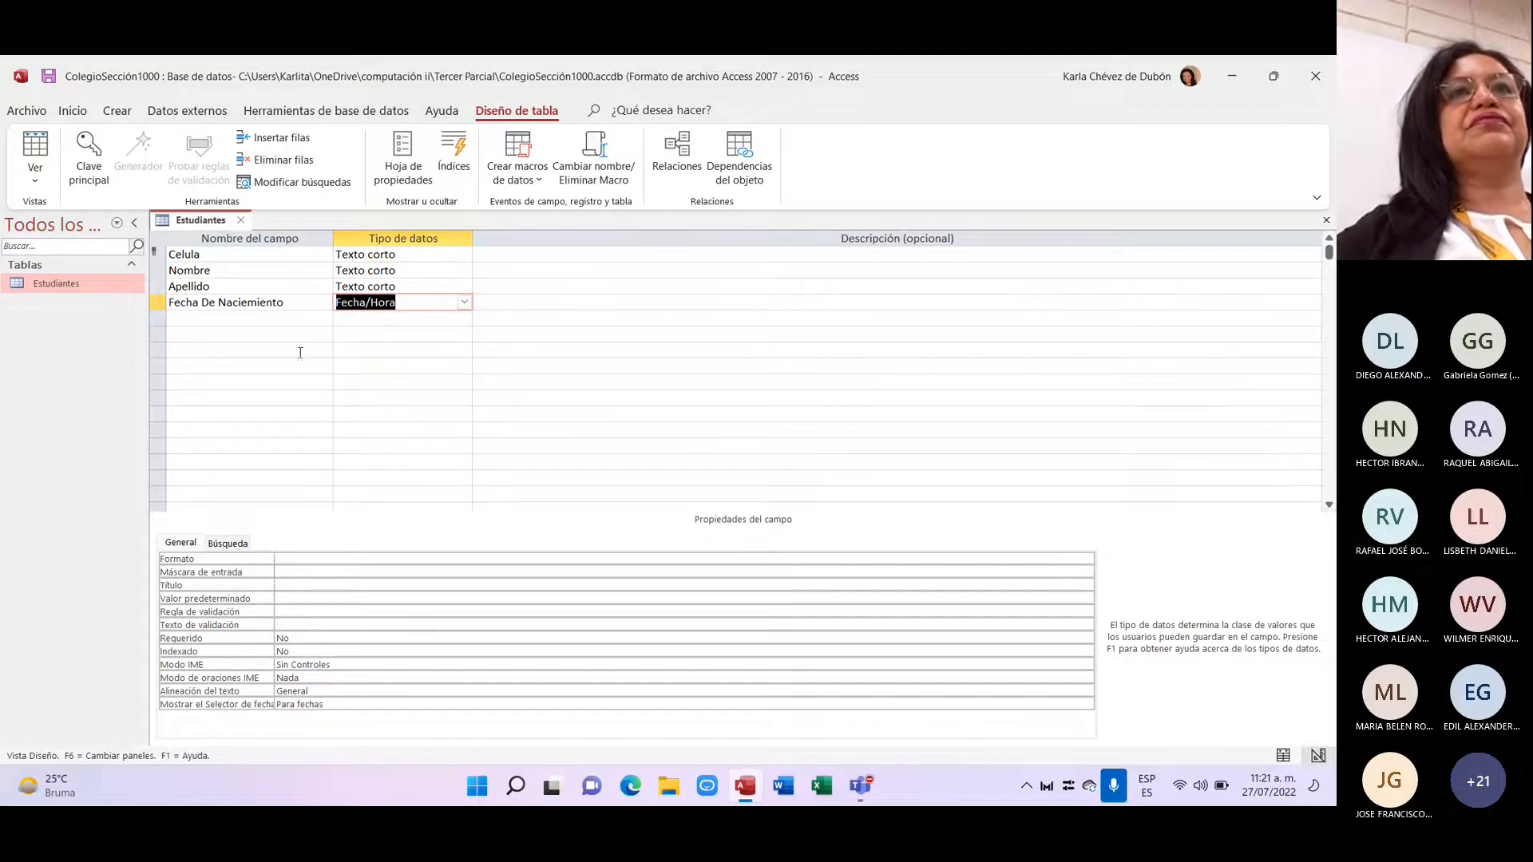
Step: Add a fifth field named Edad and set its data type to Número
click(267, 320)
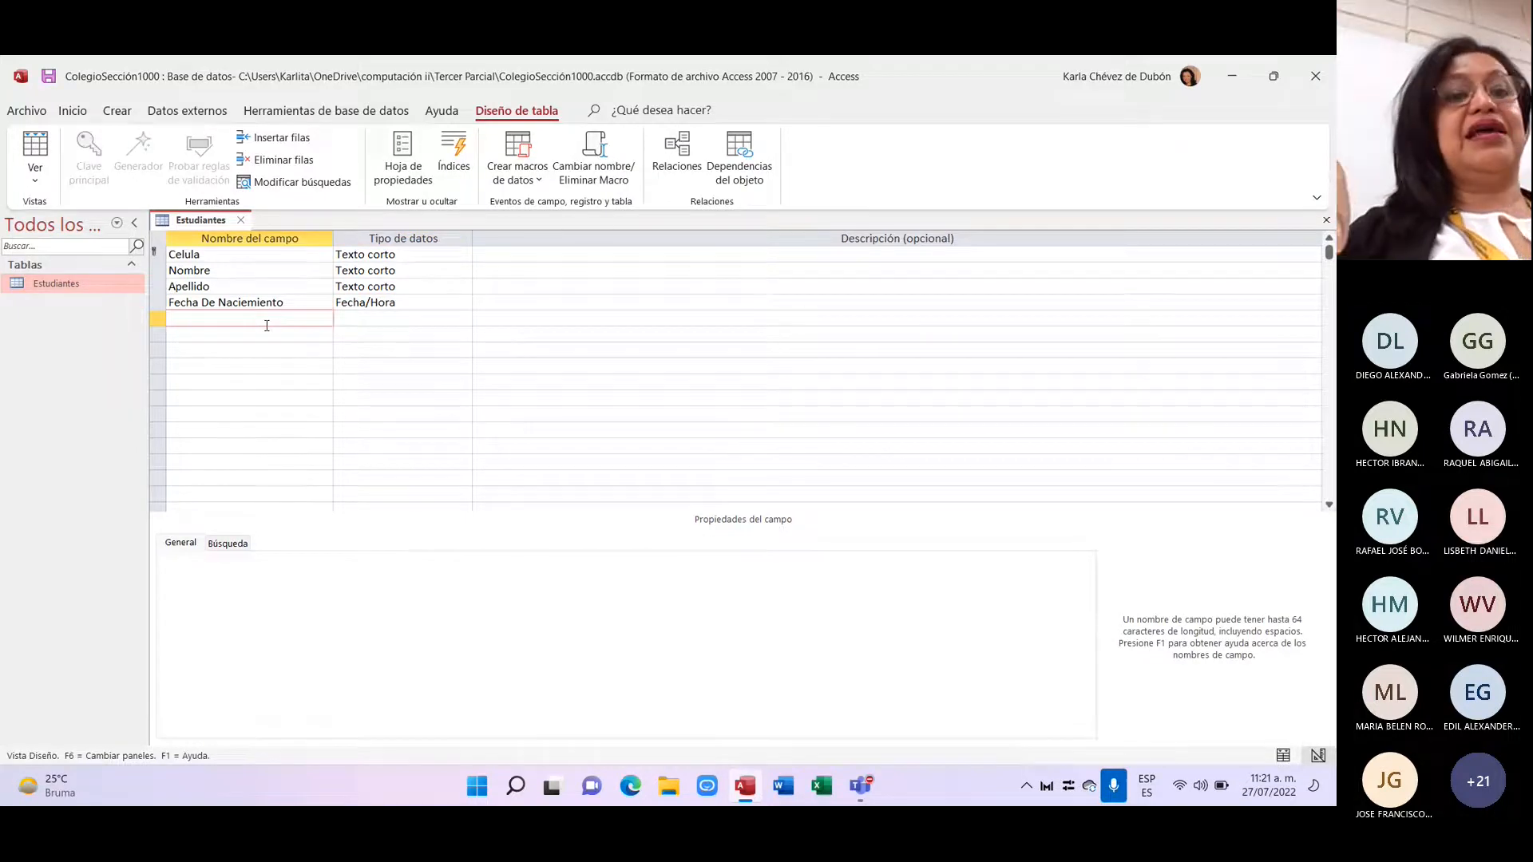
text(Eda)
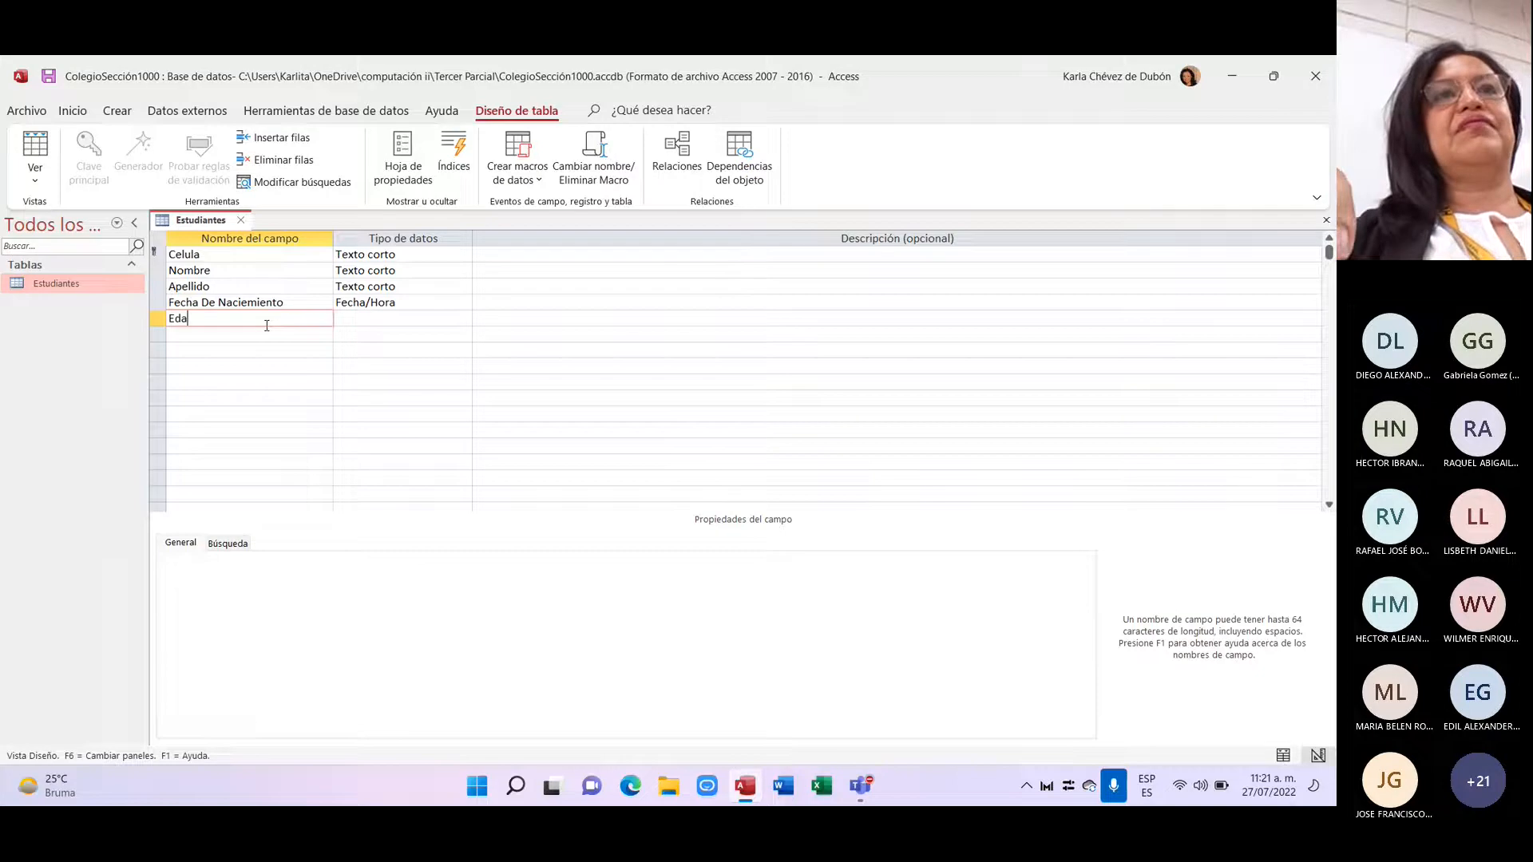
text(d)
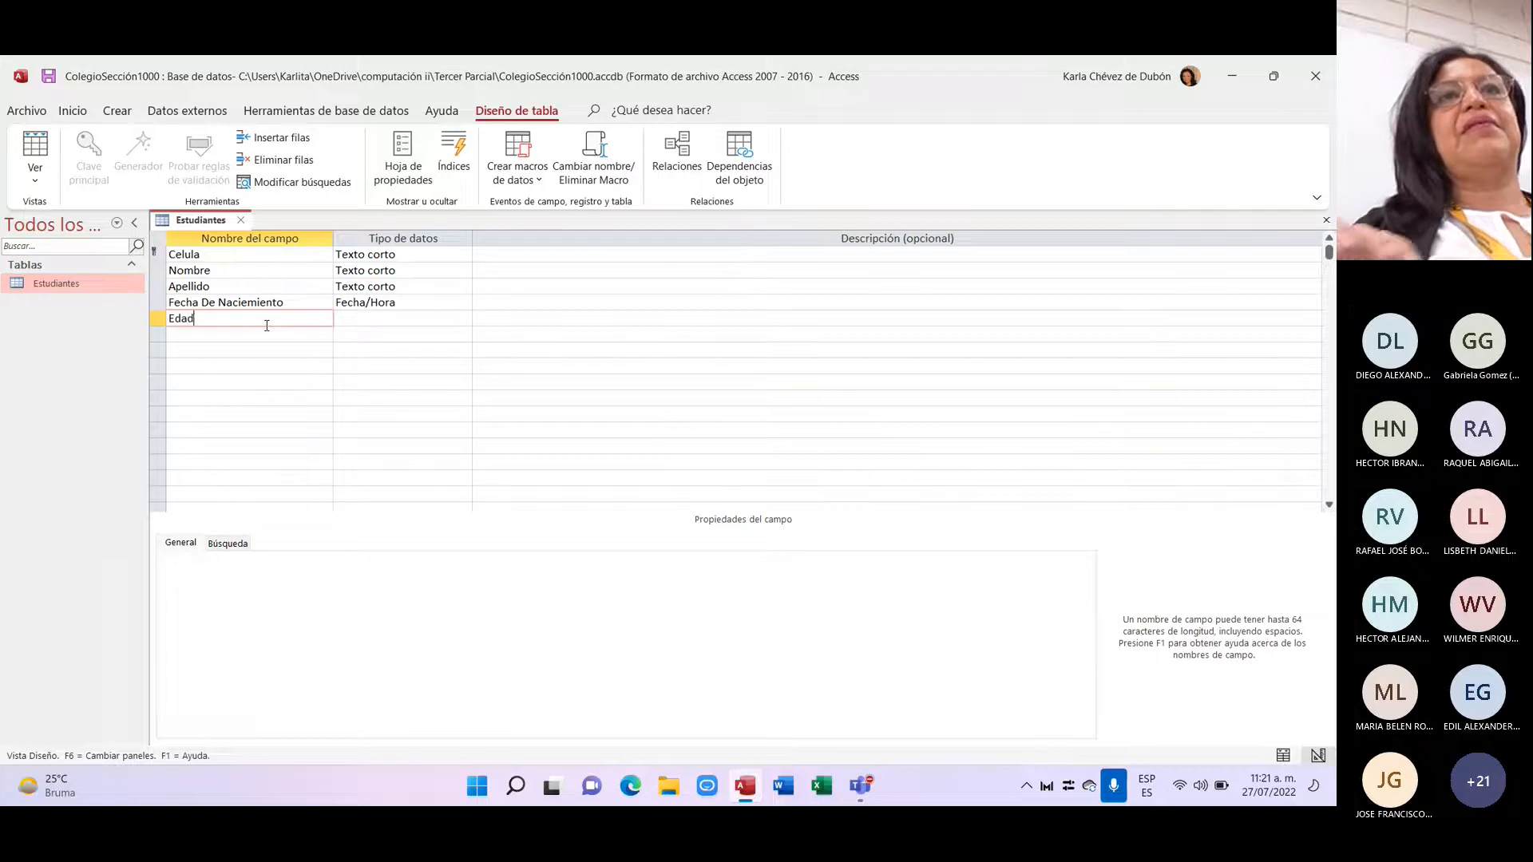
click(373, 319)
click(464, 319)
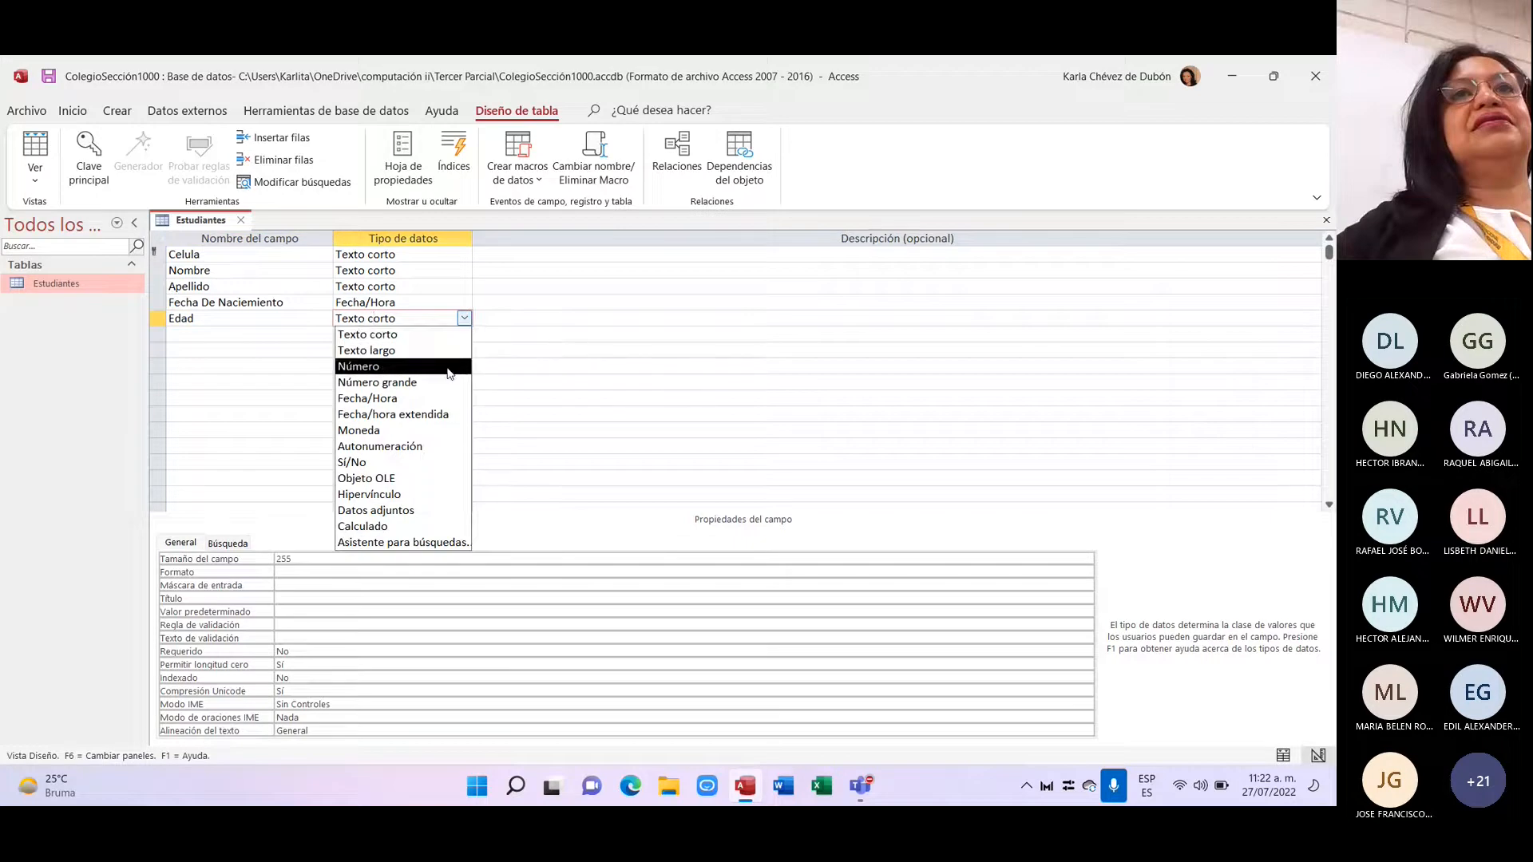
click(448, 367)
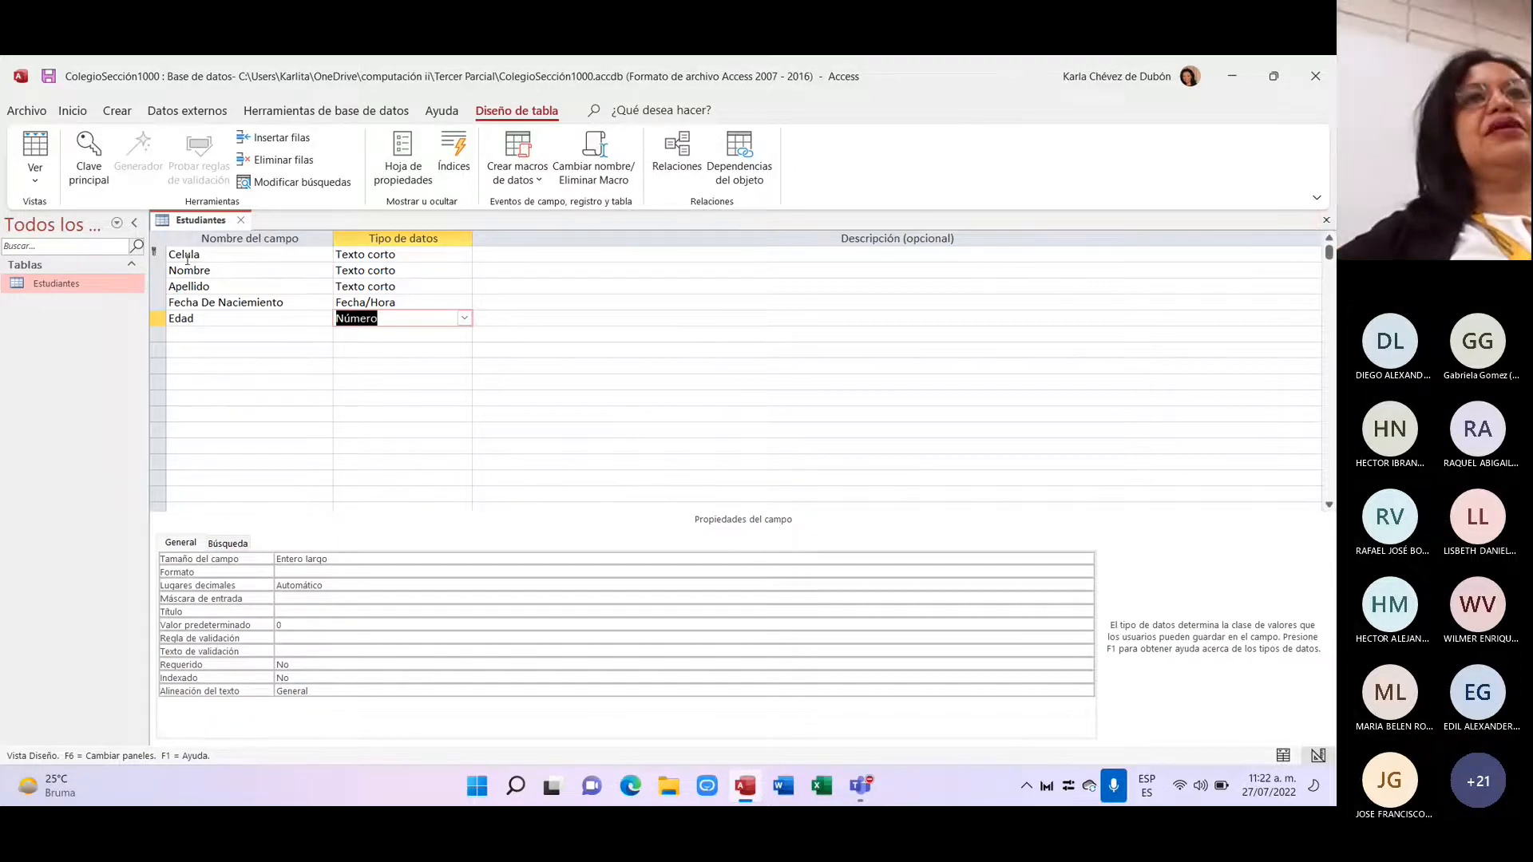
Step: Close the Estudiantes table design with its changes saved, and check its columns briefly in Datasheet view
click(237, 221)
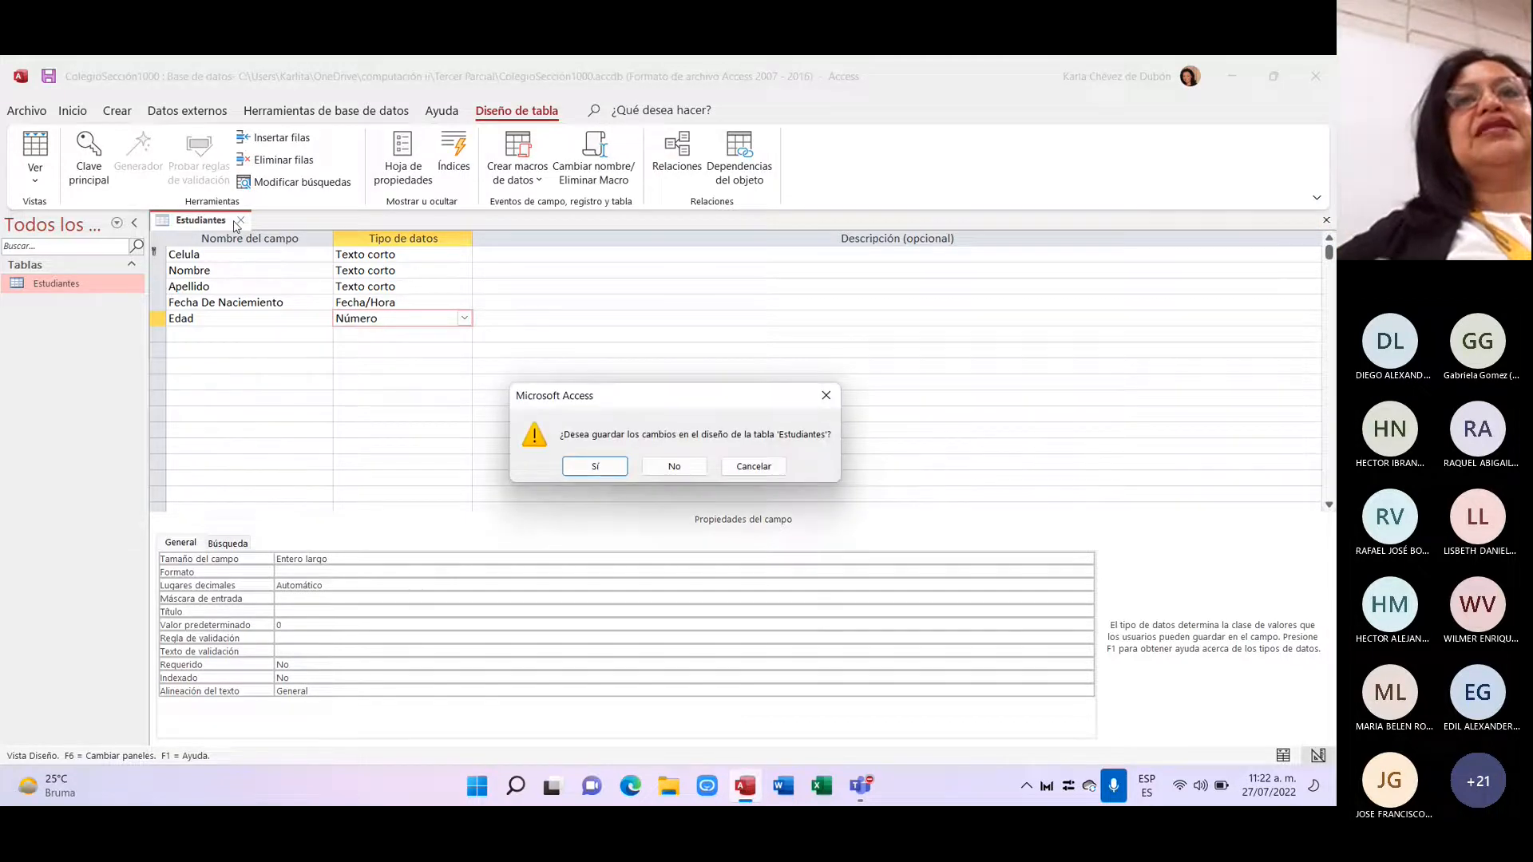
click(595, 467)
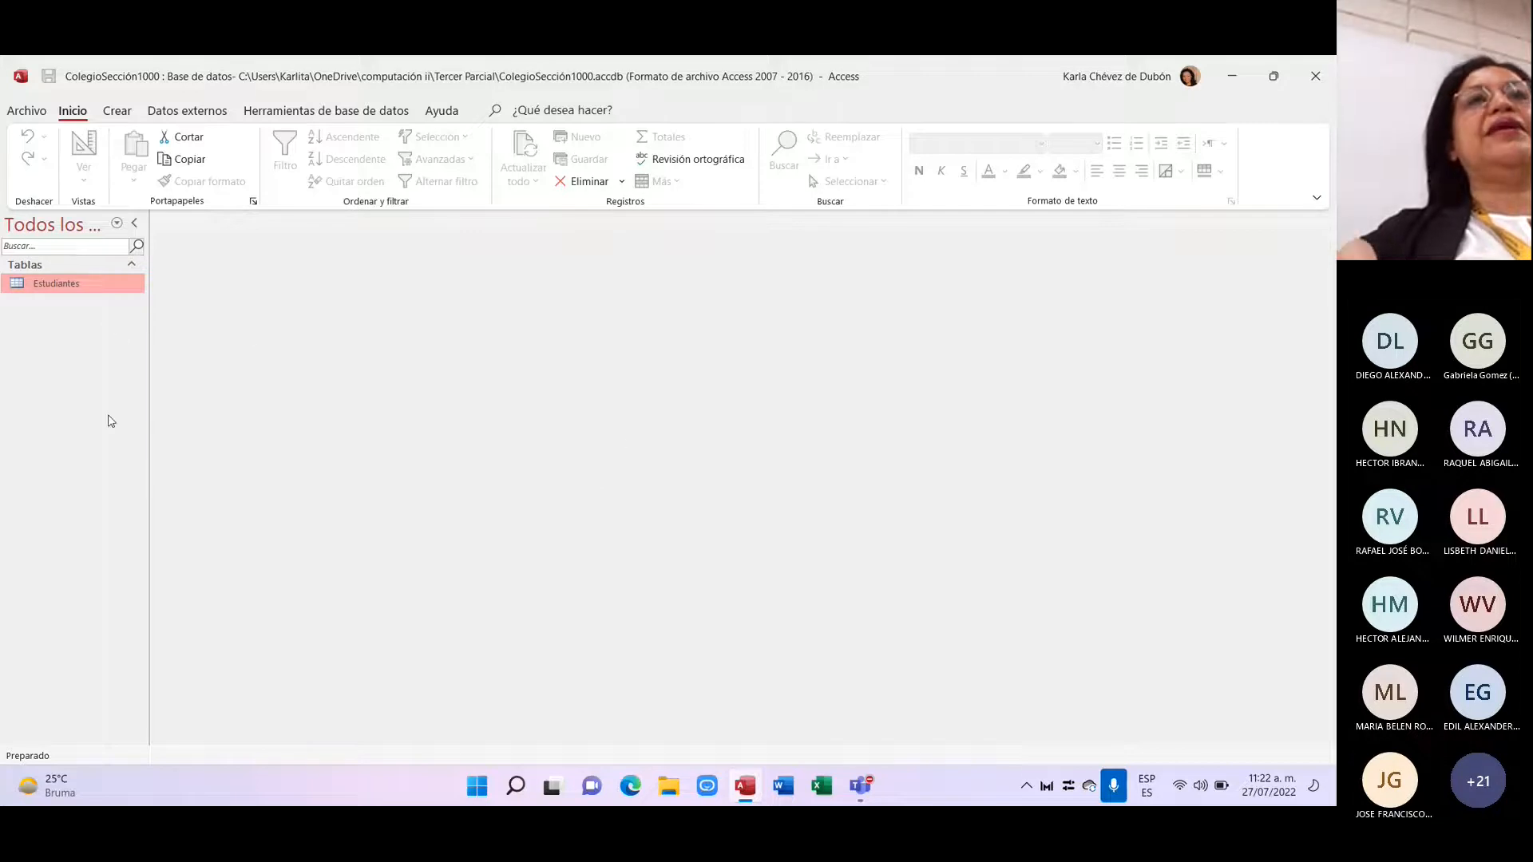
double_click(90, 285)
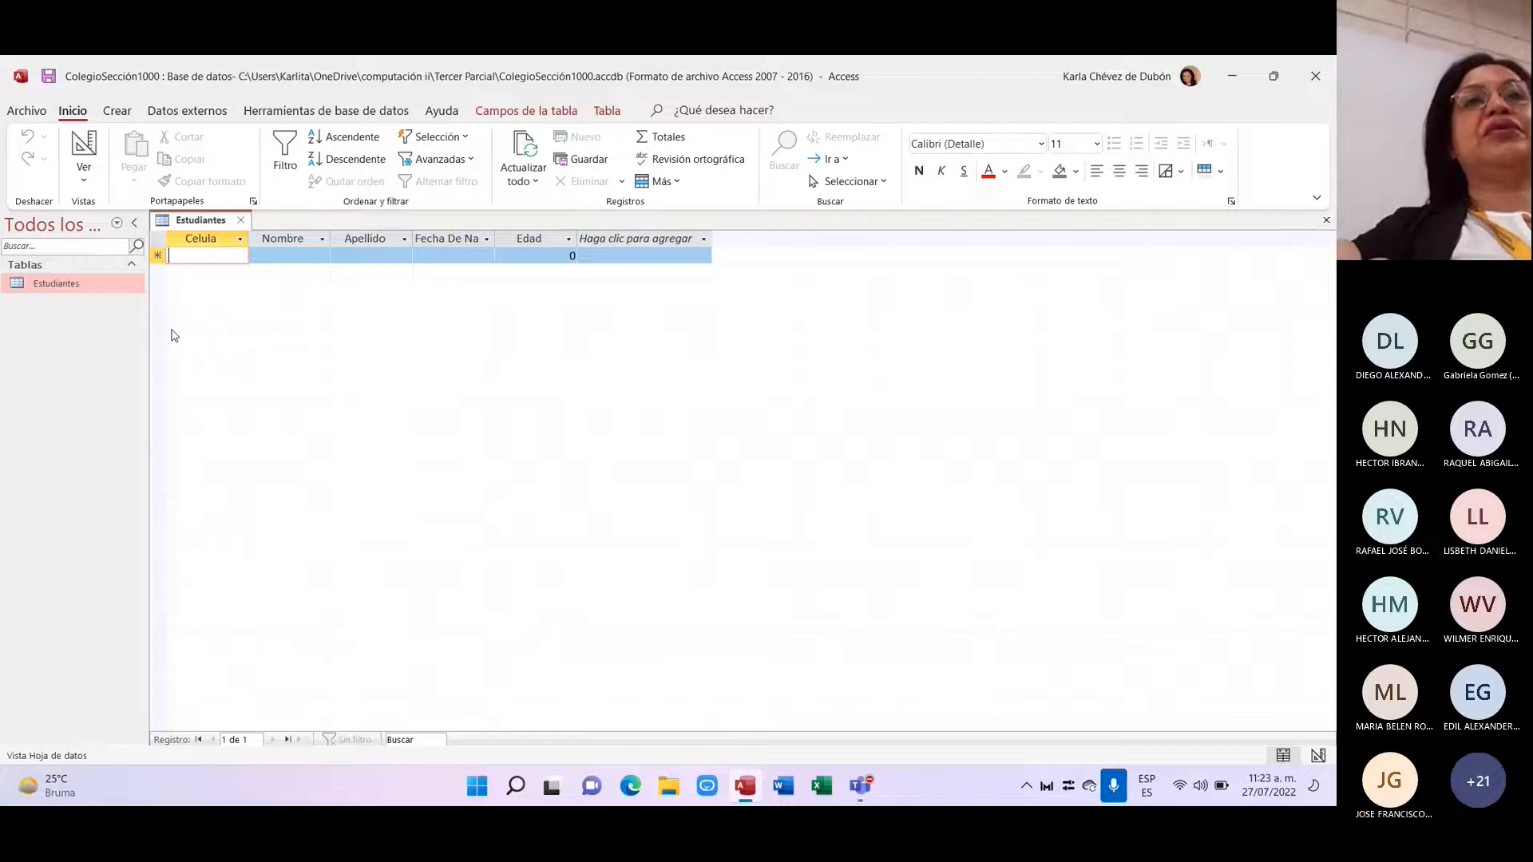
click(240, 221)
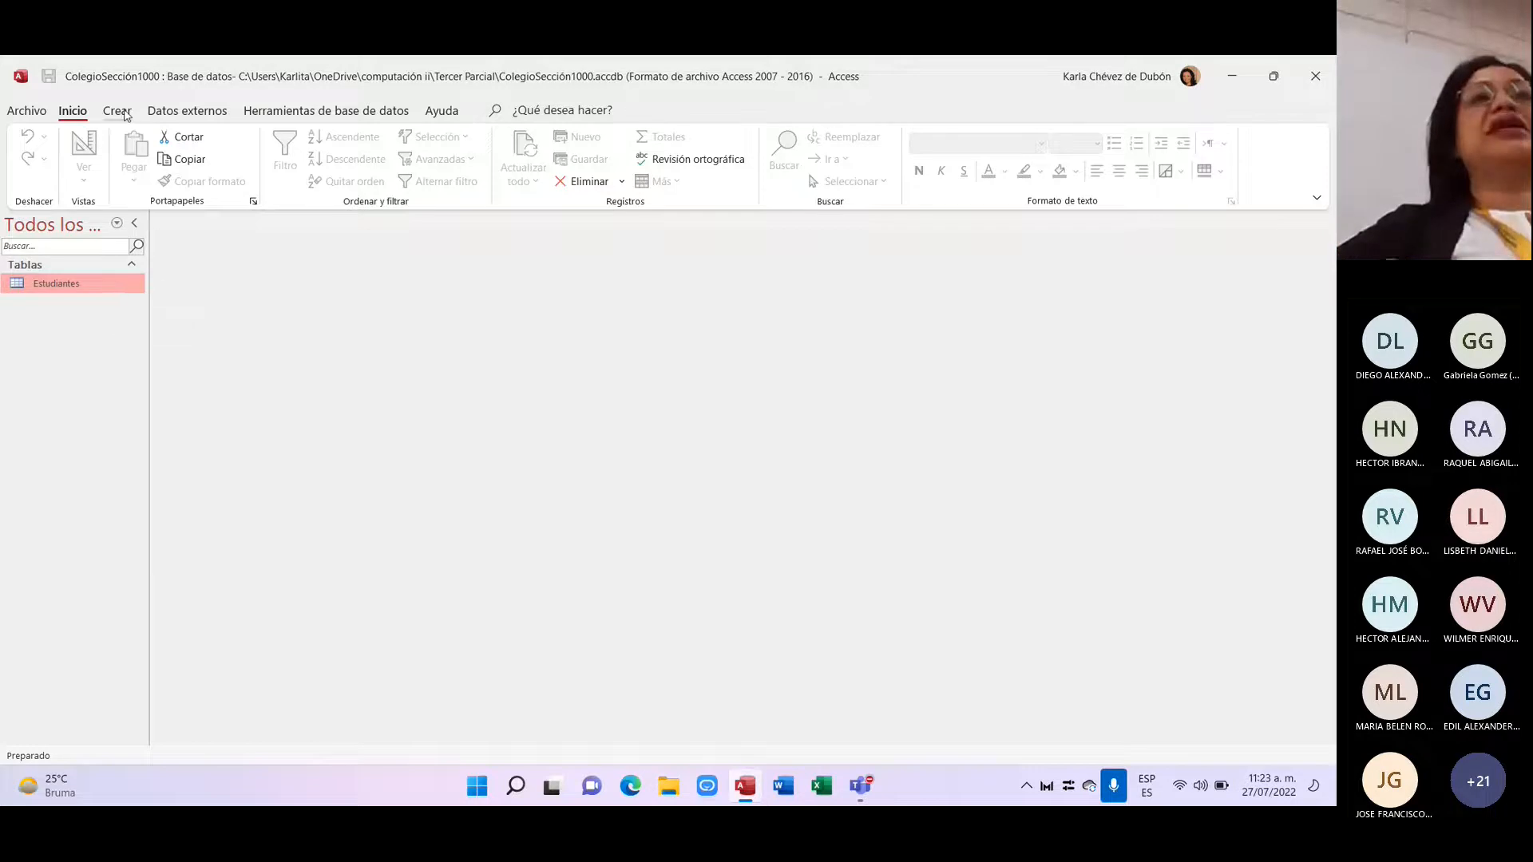
Step: Create a second table and switch it to Design view, saving it under the name Profesores
click(126, 115)
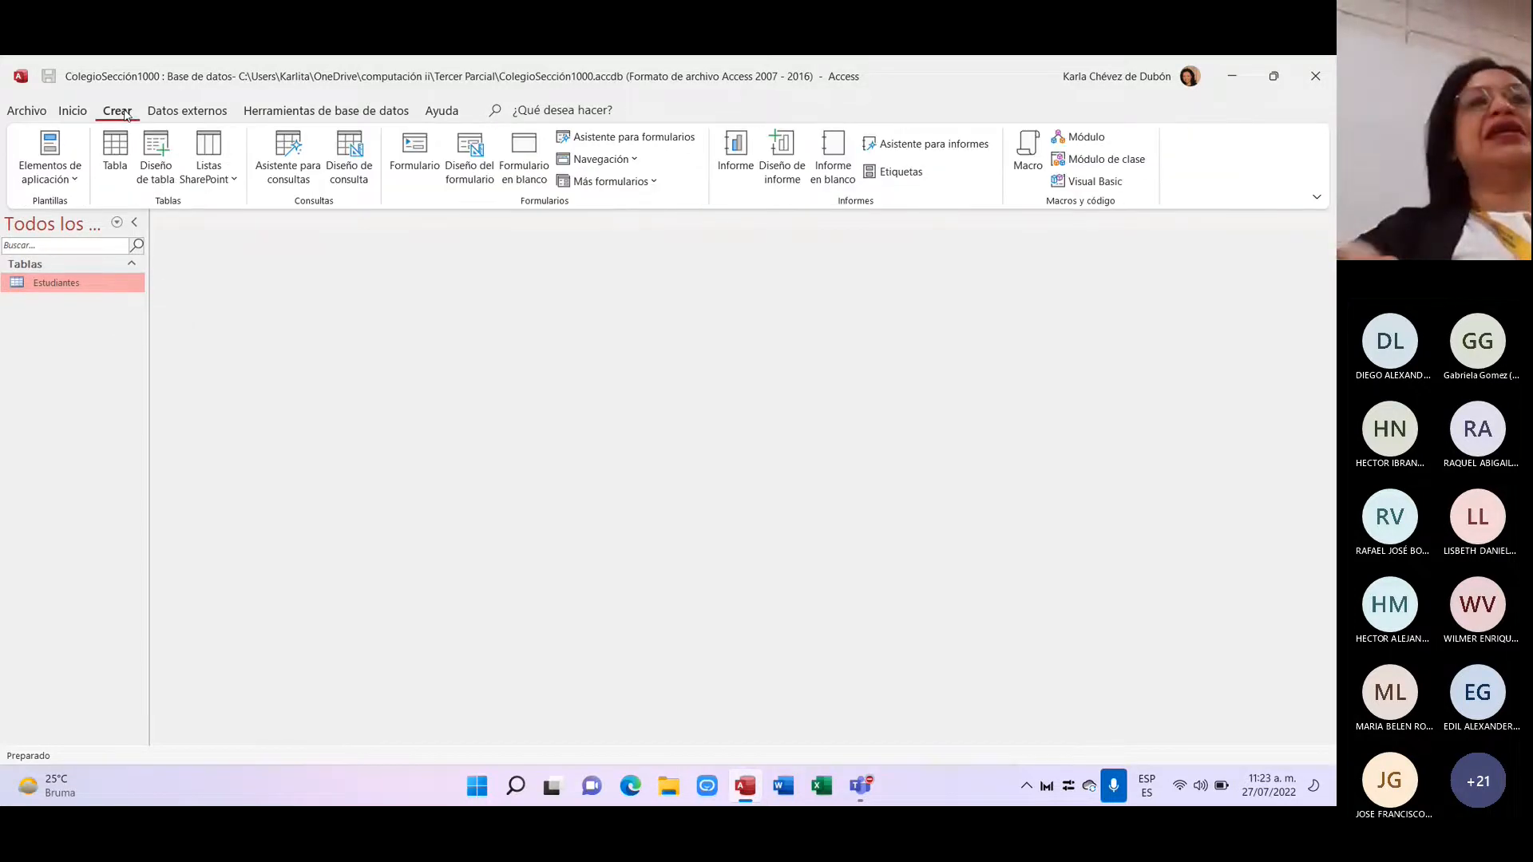
click(124, 157)
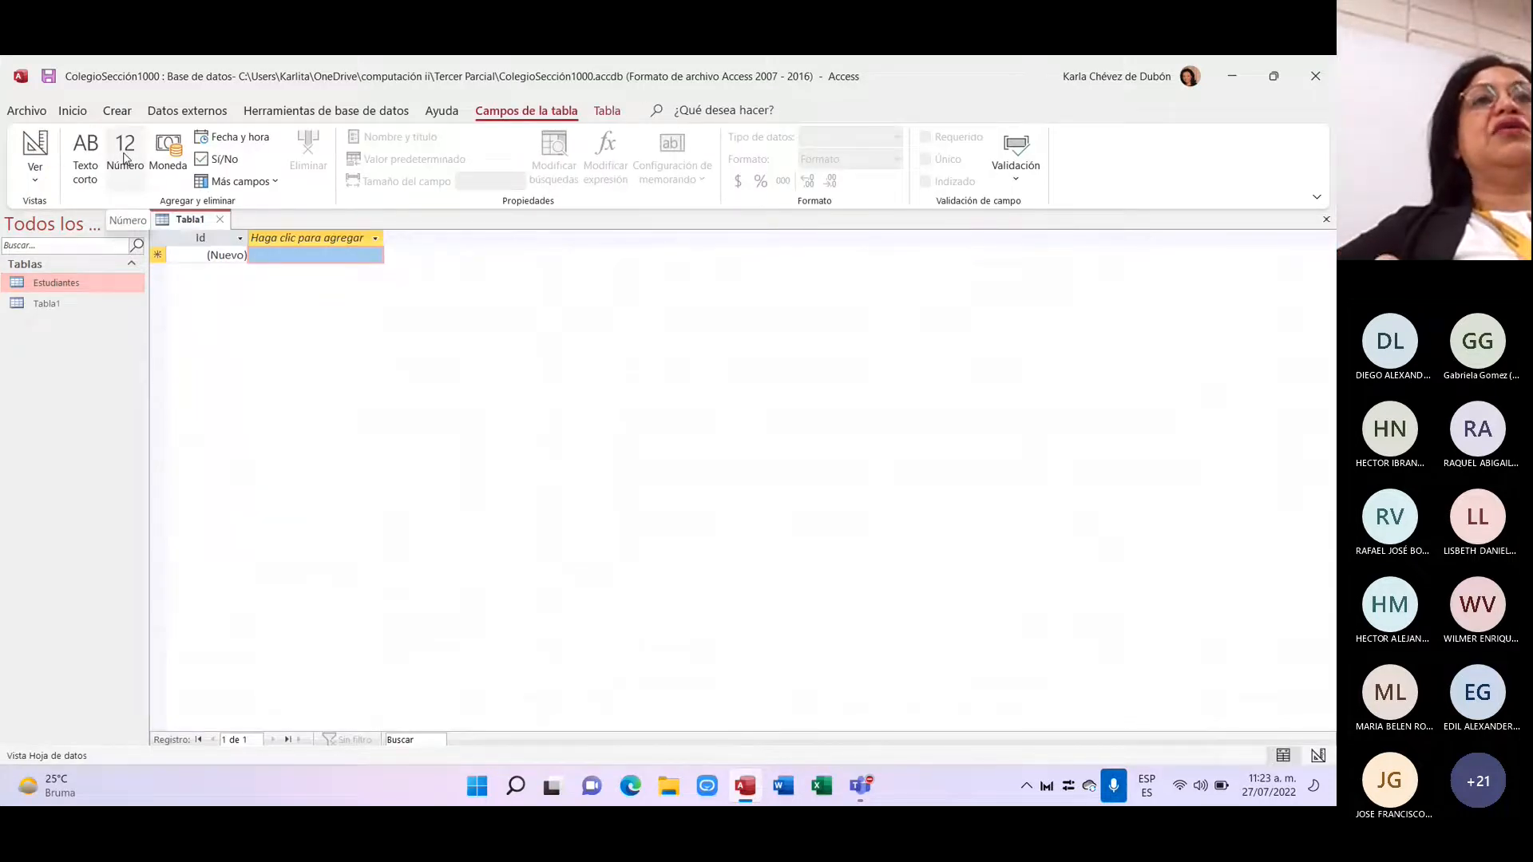
click(45, 307)
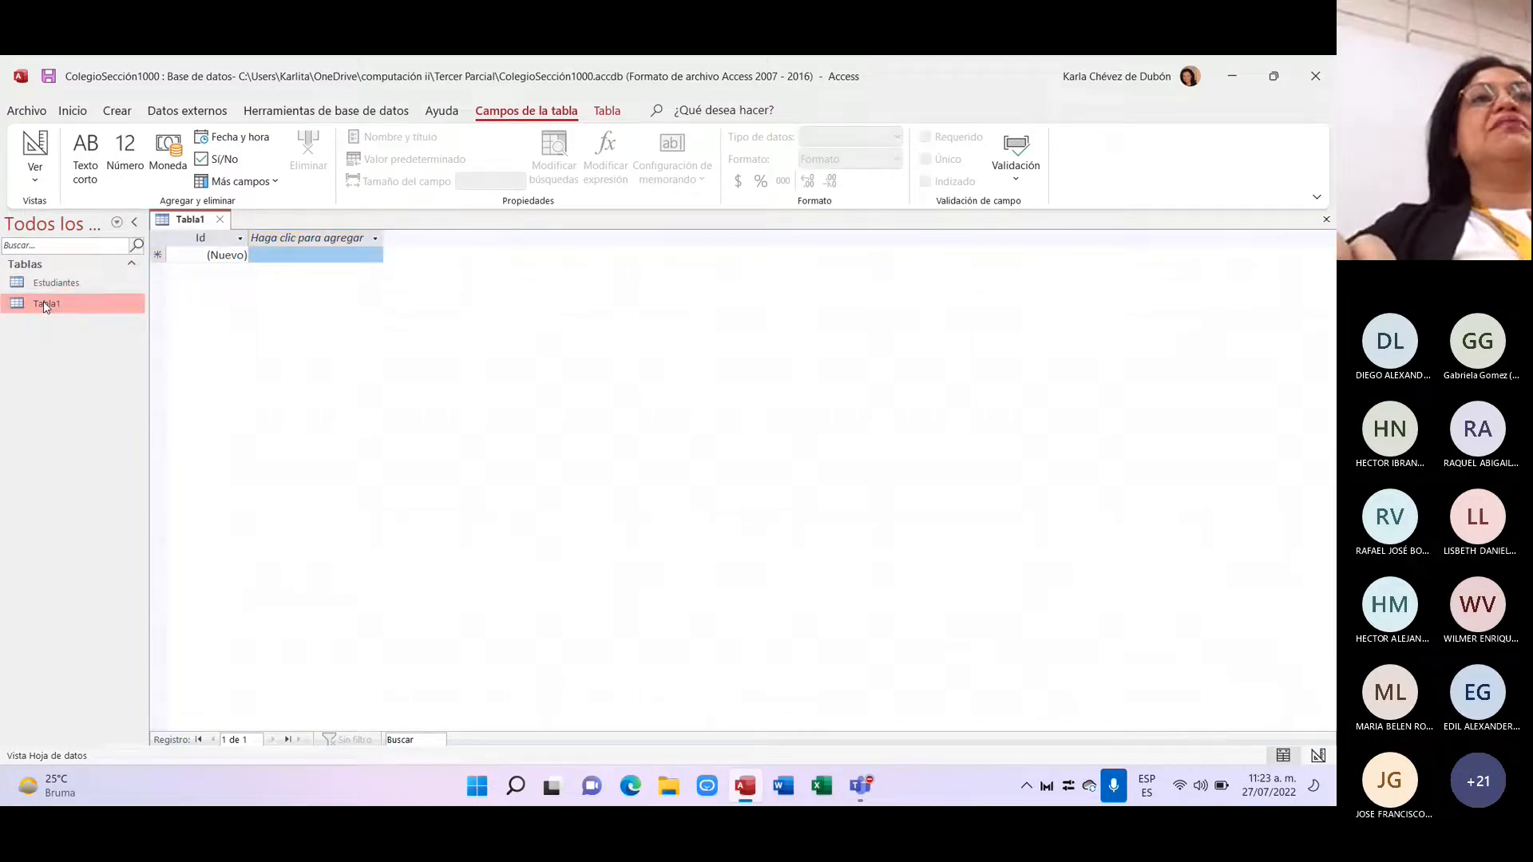
right_click(46, 307)
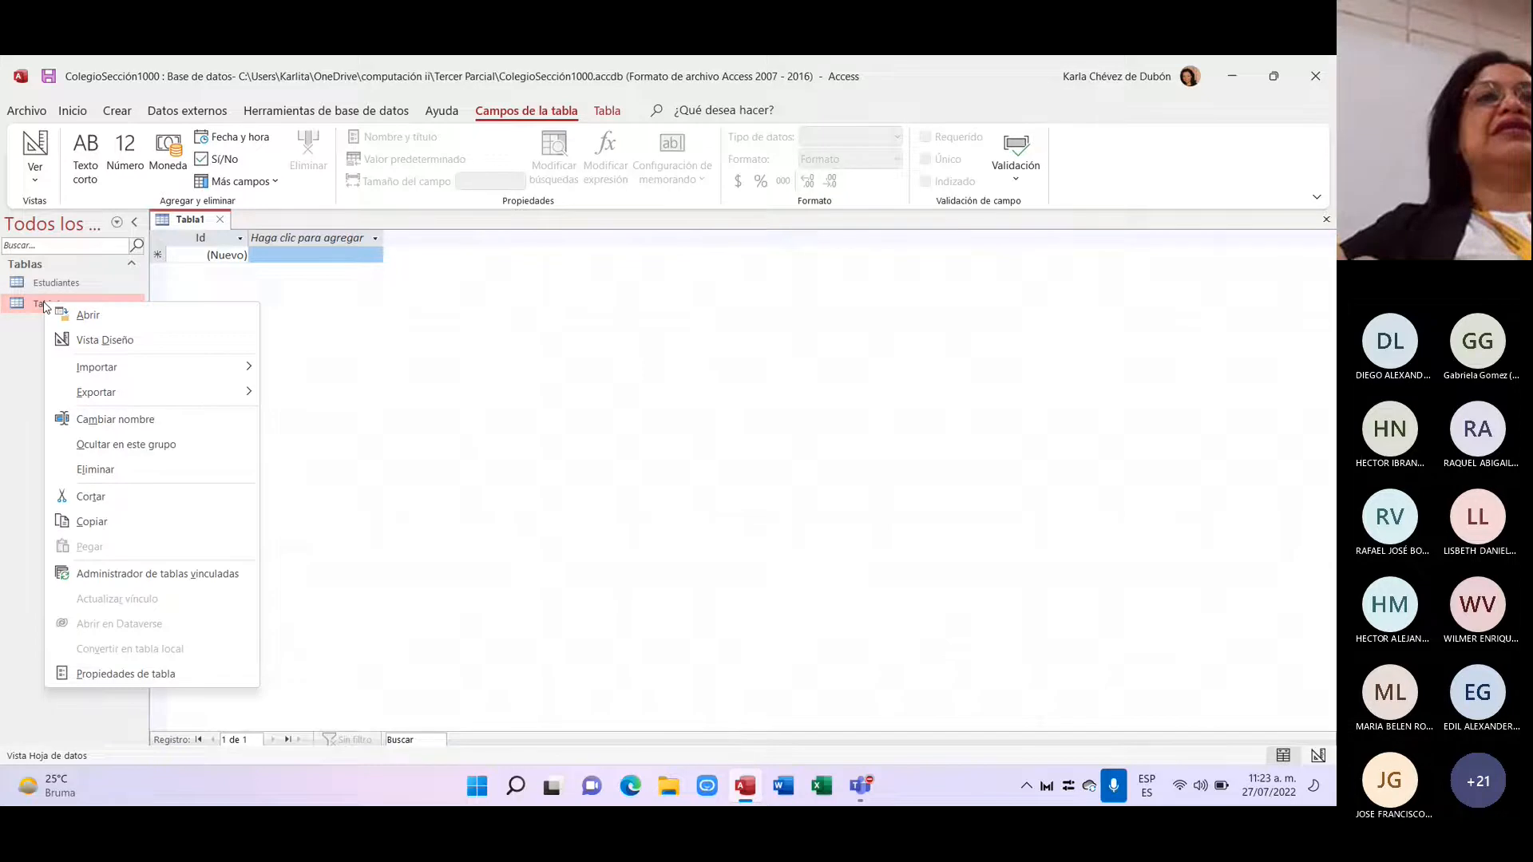
click(105, 340)
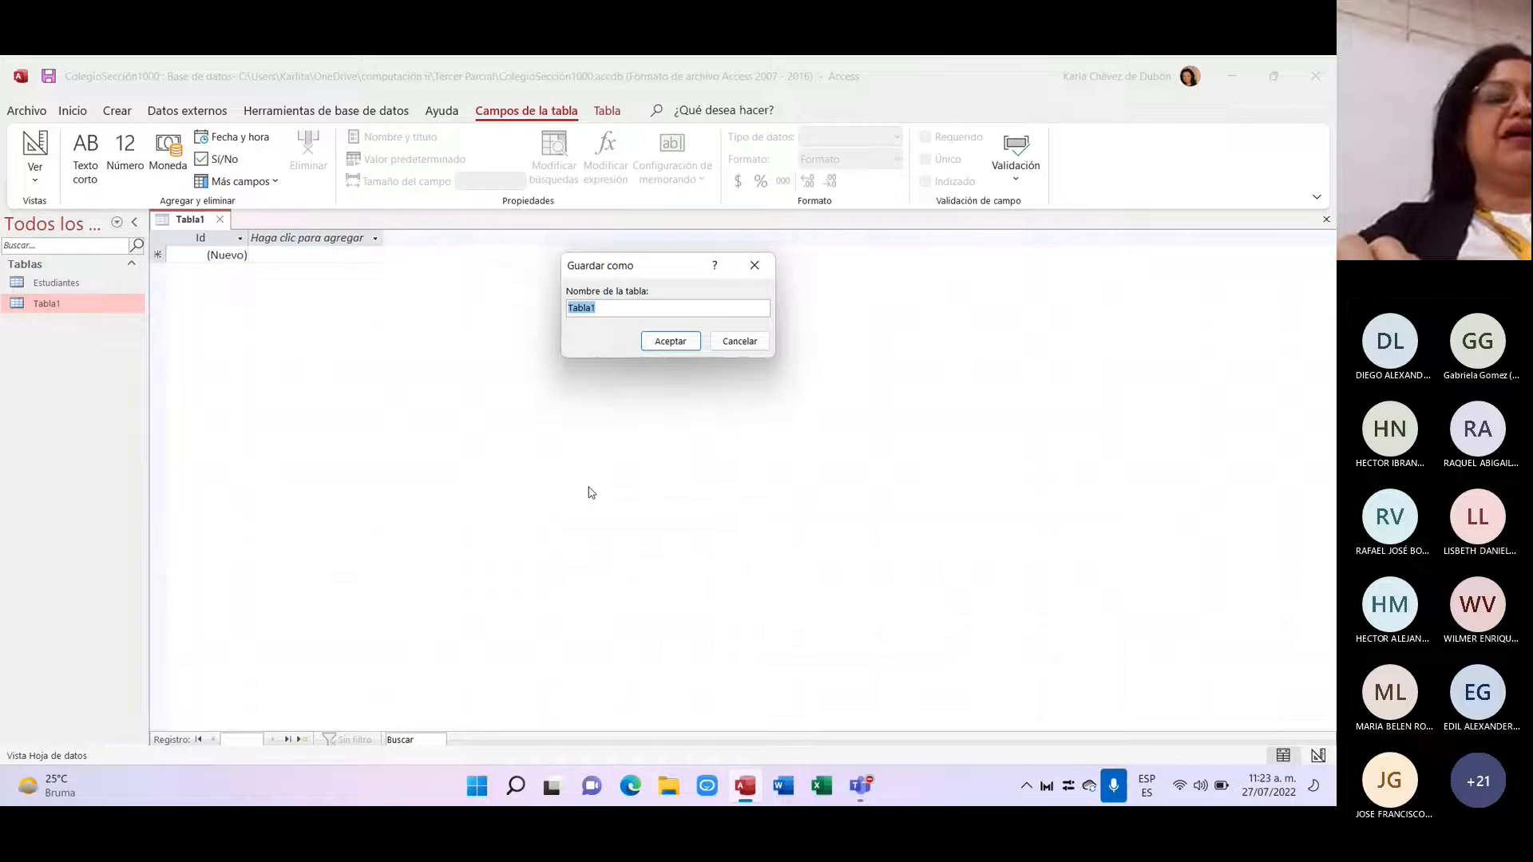
text(Profesores)
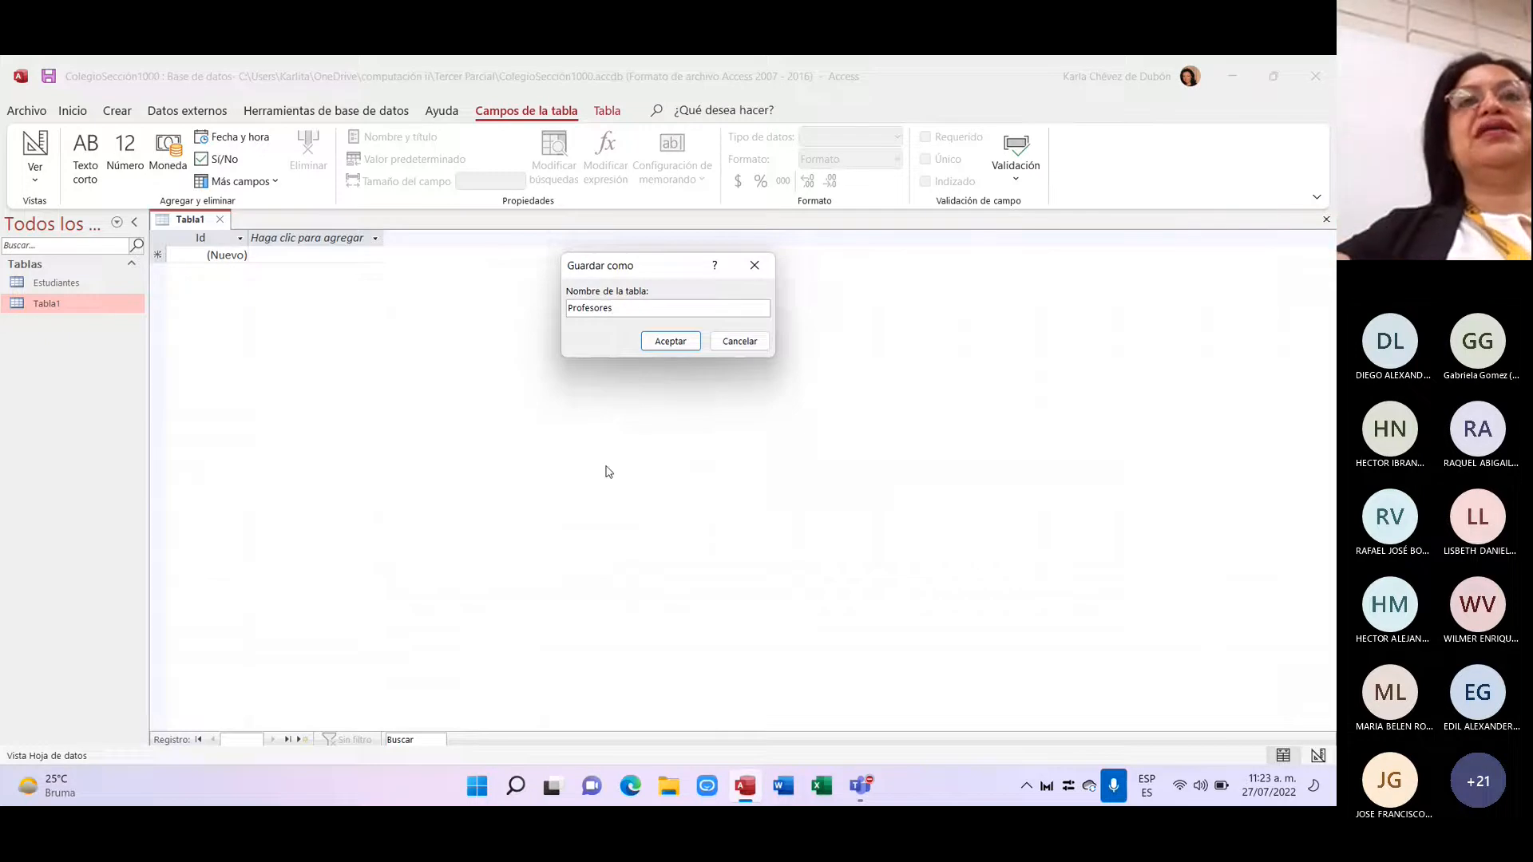
click(683, 348)
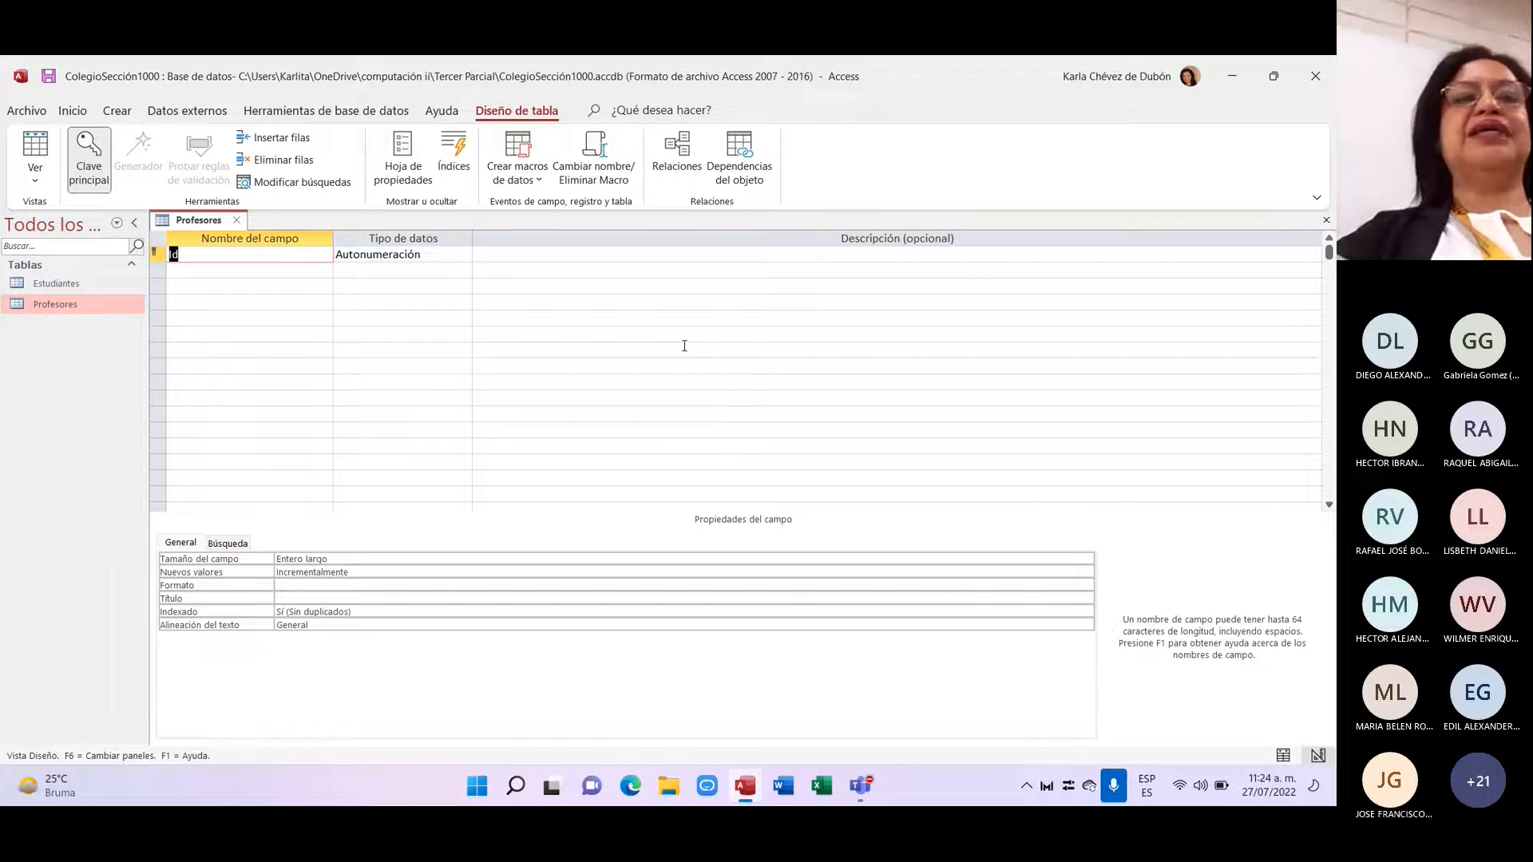
key(Caps_Lock)
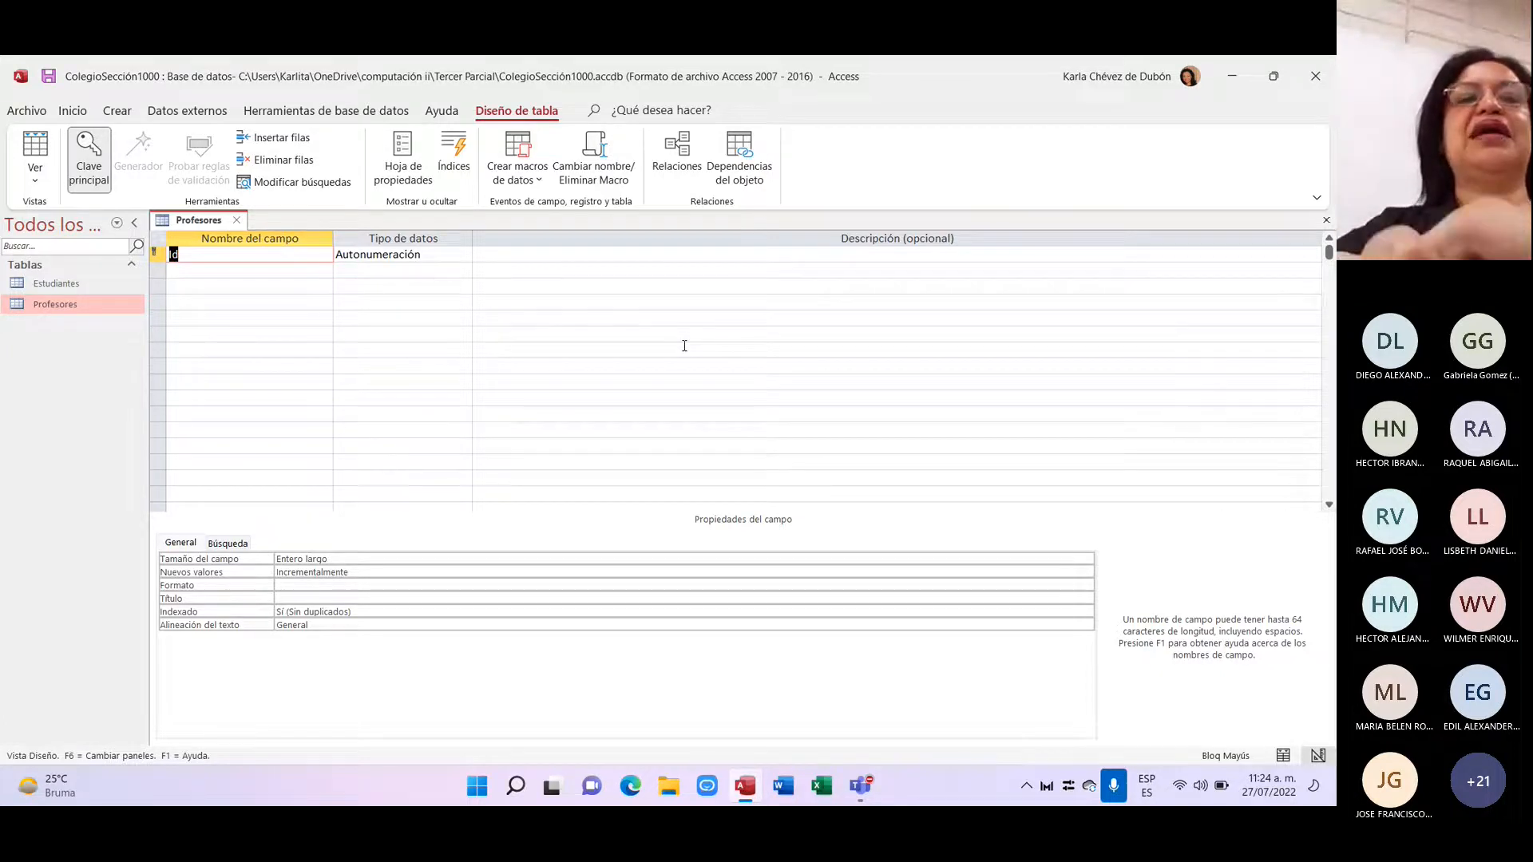
click(685, 346)
text(C)
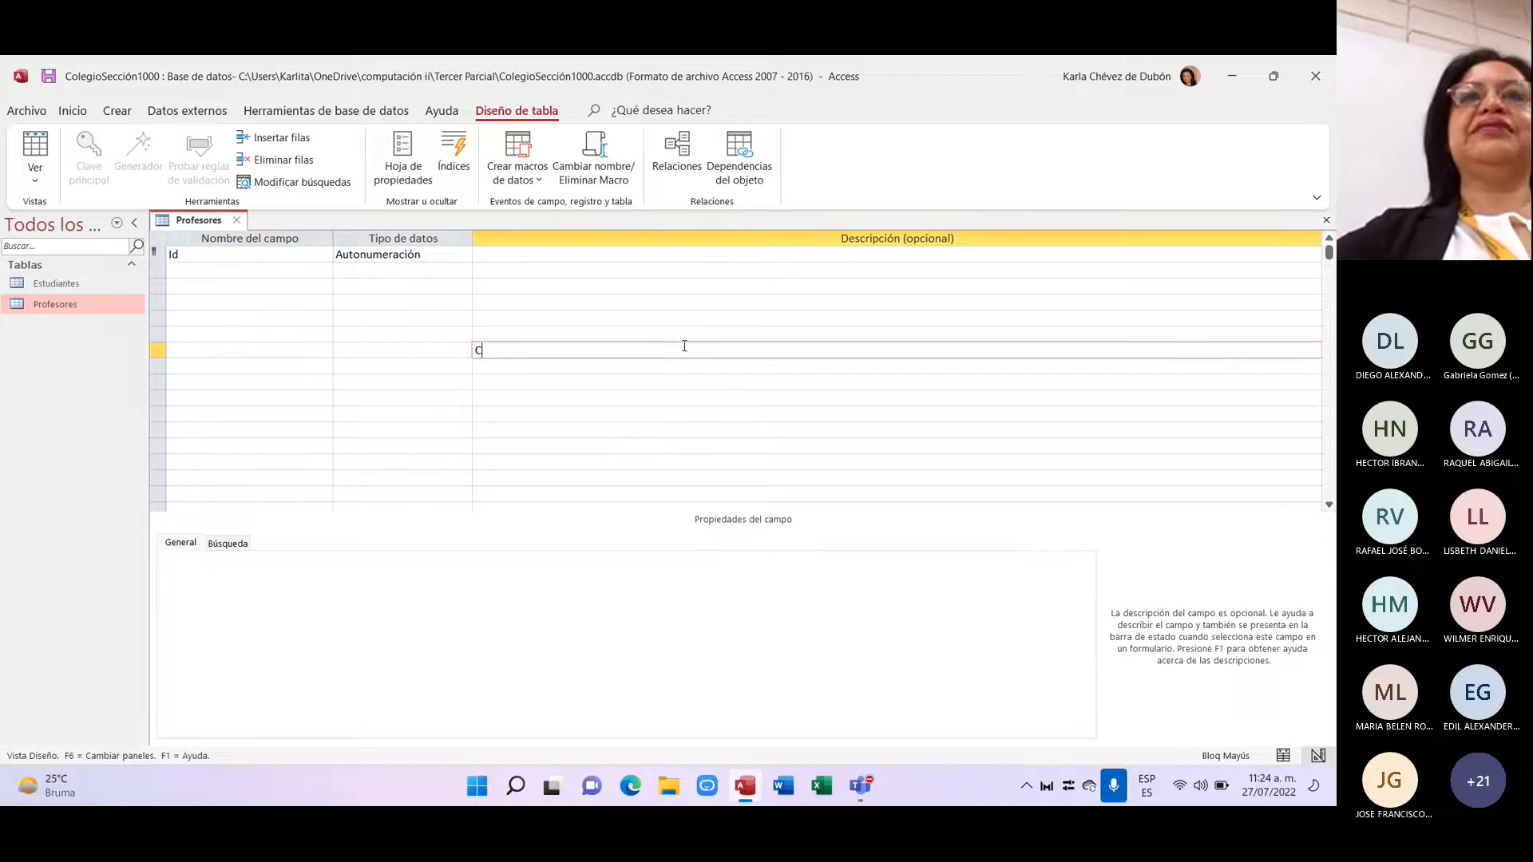
key(BackSpace)
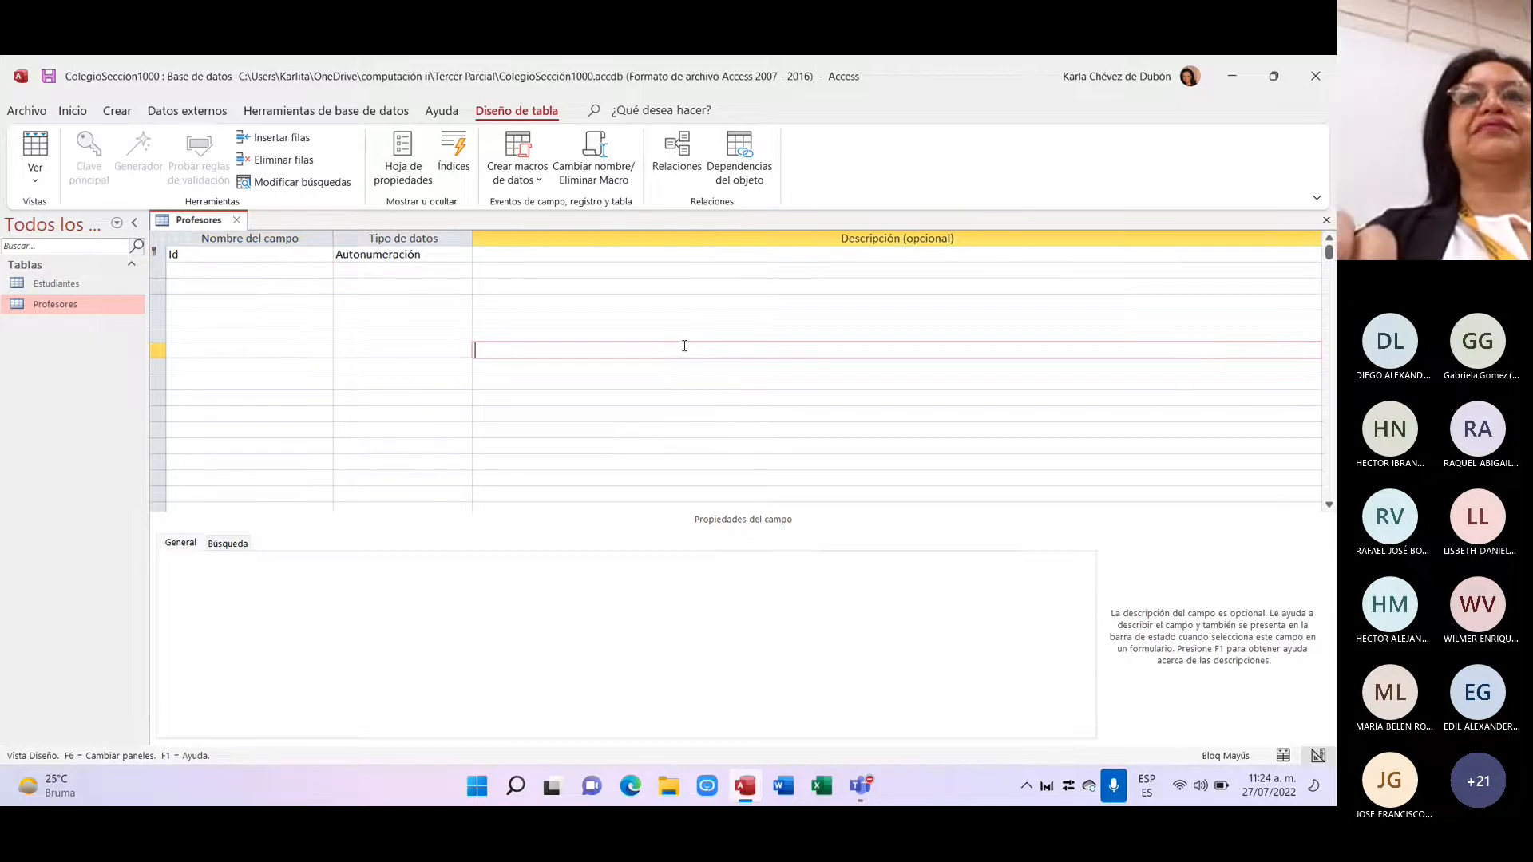
Step: Rename the Profesores table's primary key field as Celula and set its data type to Texto corto
click(263, 256)
key(BackSpace)
key(BackSpace)
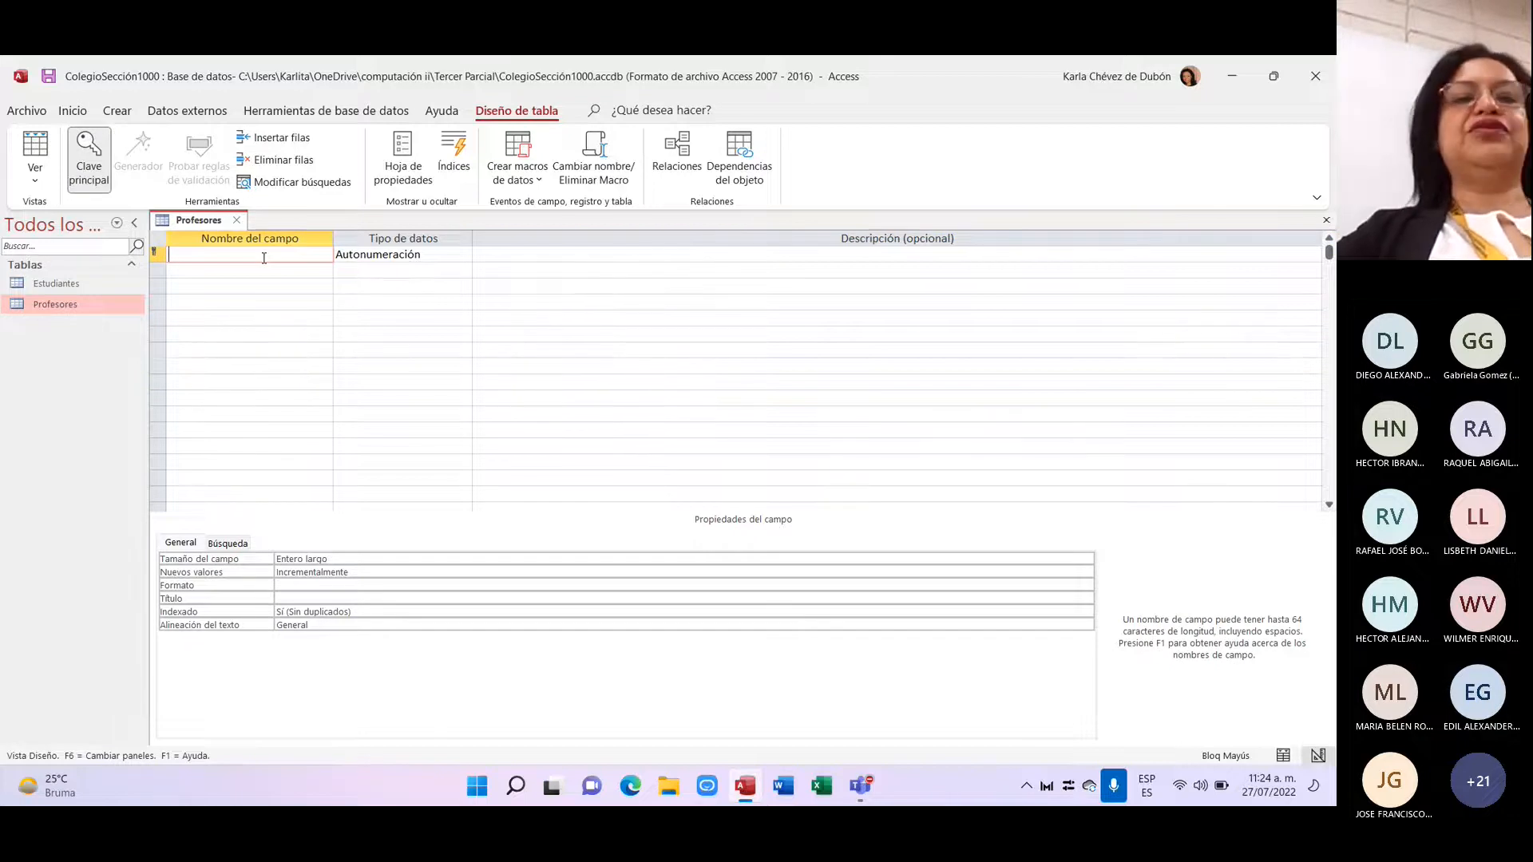
text(C)
key(Caps_Lock)
text(e)
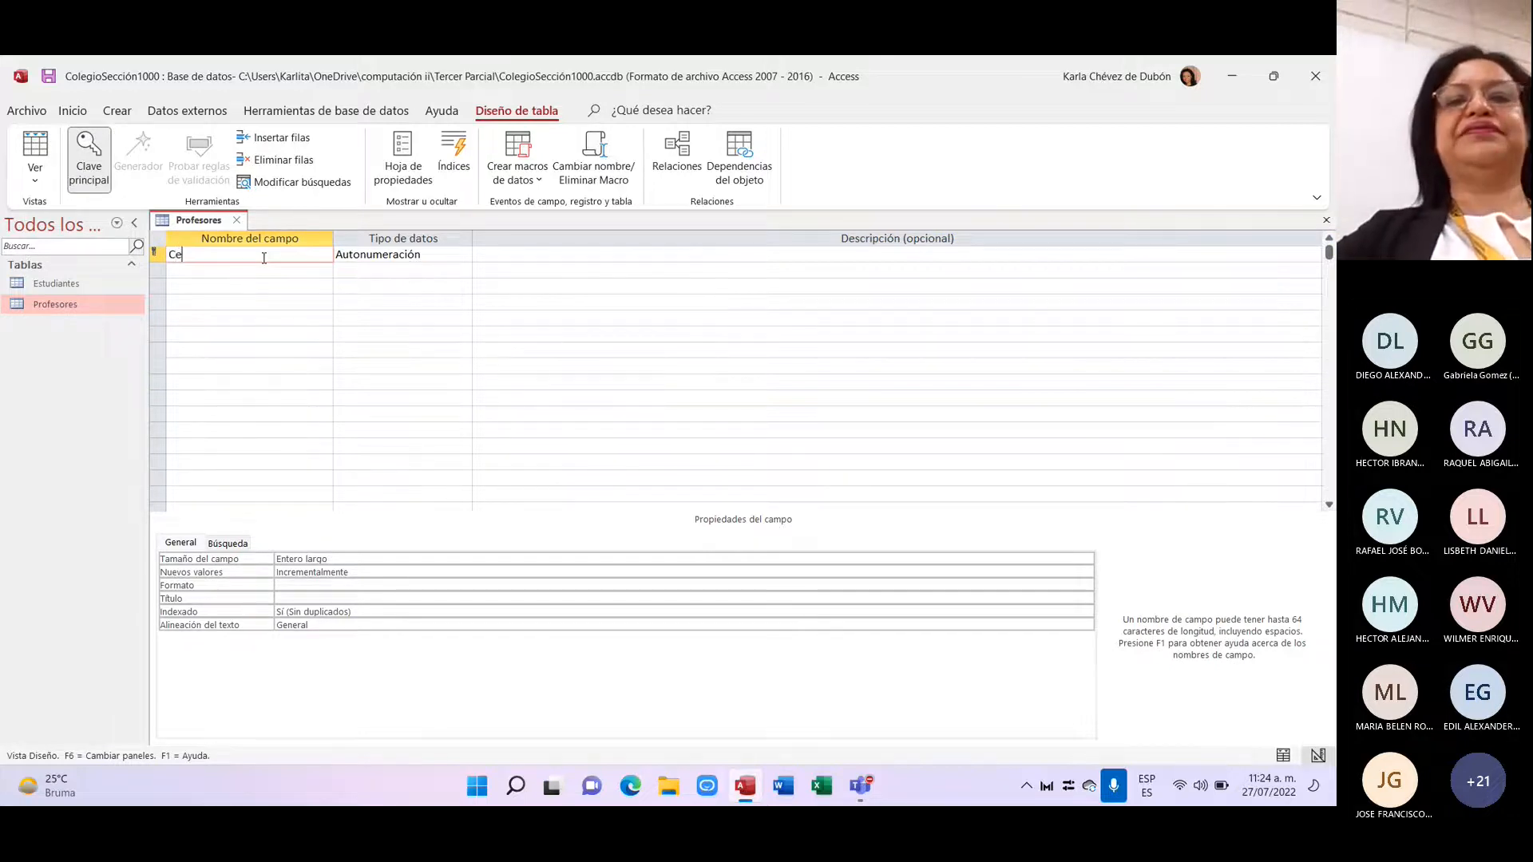
text(lula)
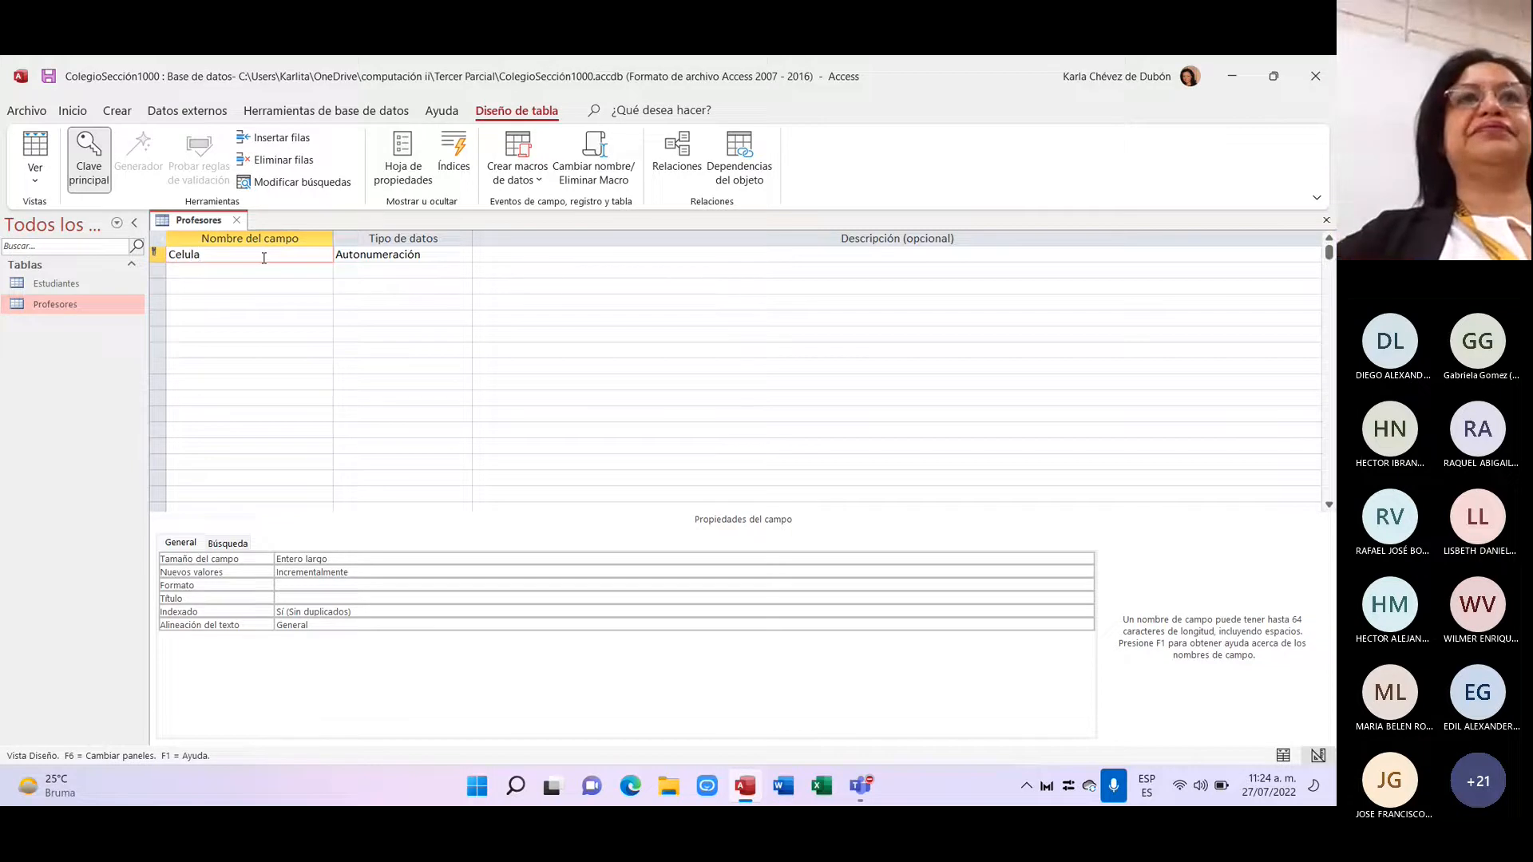
click(399, 253)
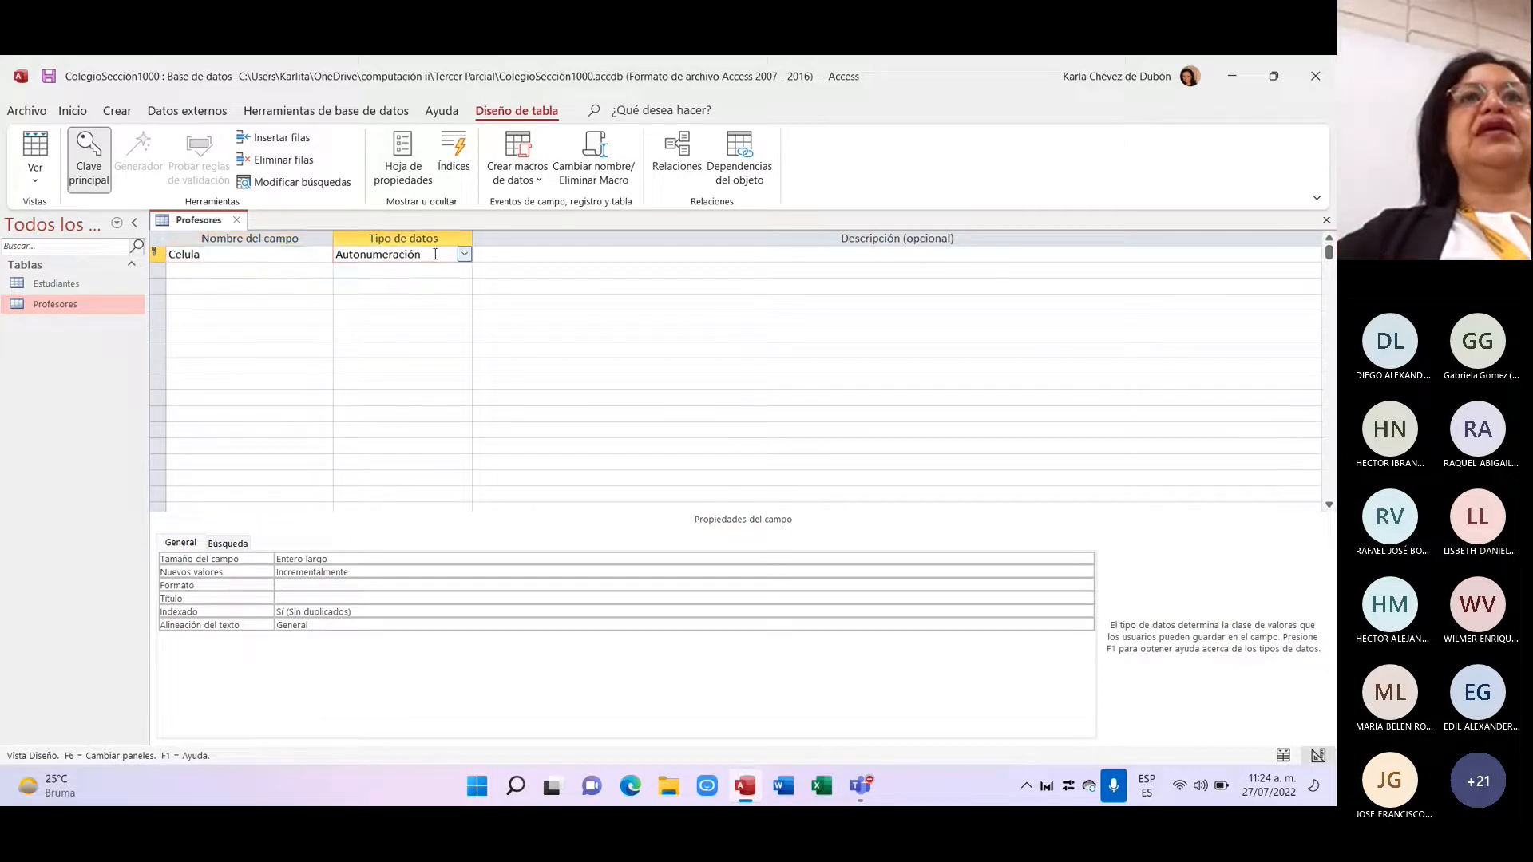
click(464, 255)
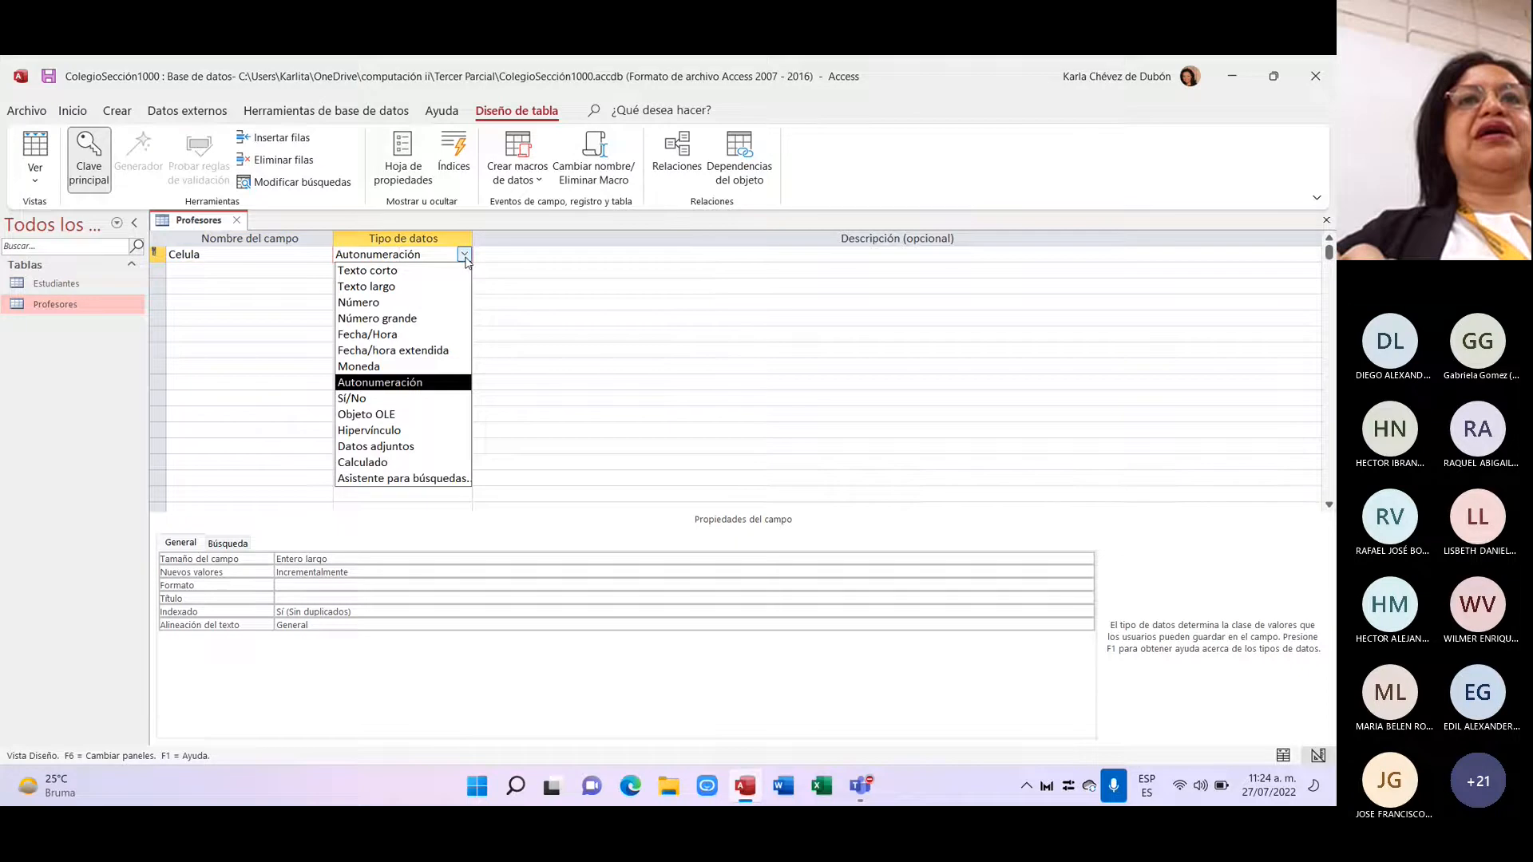
click(433, 273)
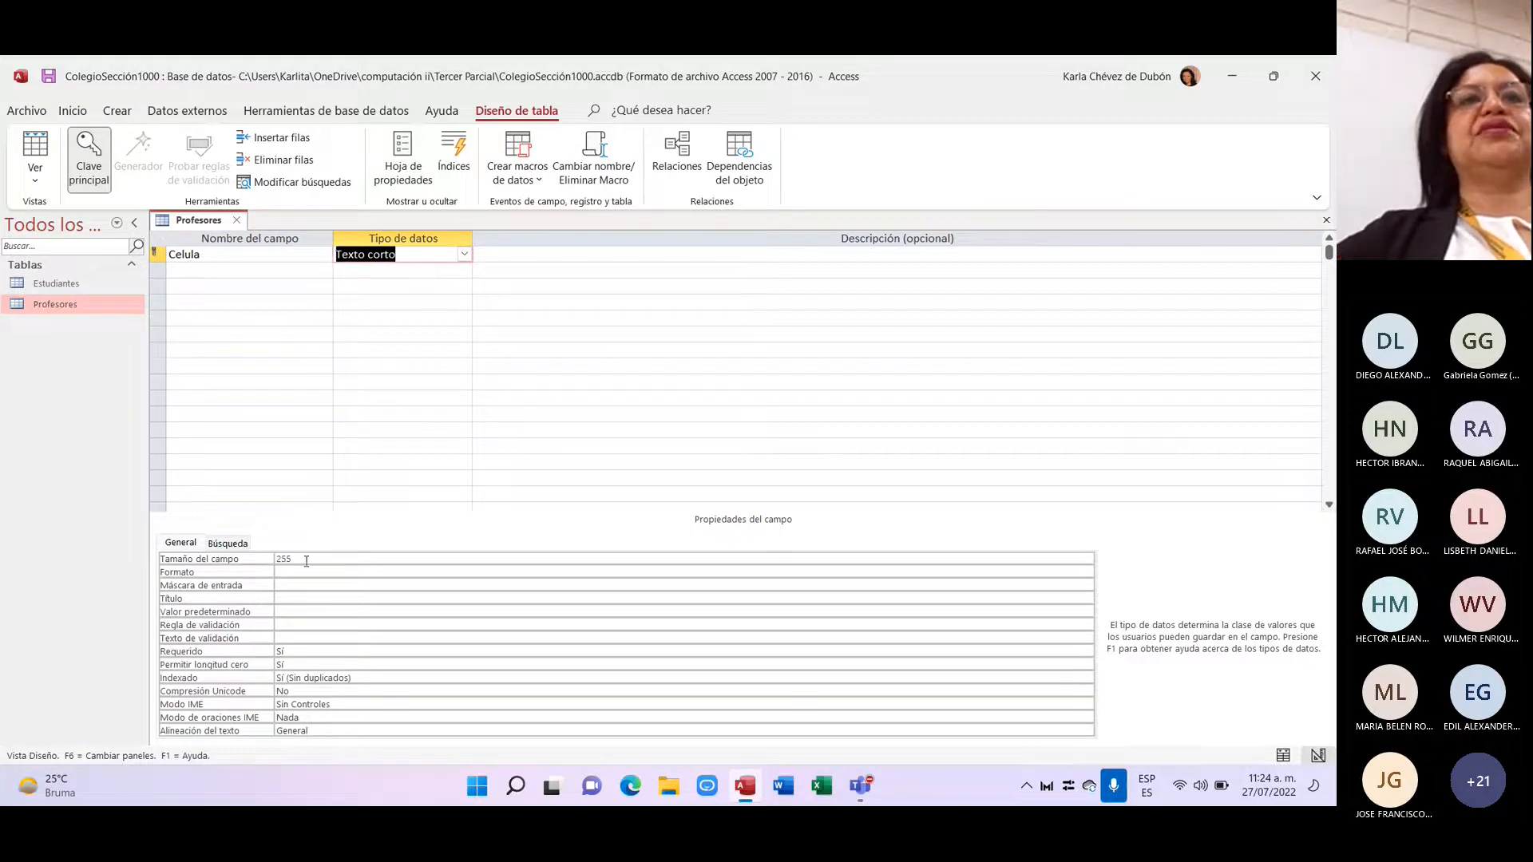
Step: Add a second field named Nombre to the Profesores table, keeping the Texto corto data type
click(197, 273)
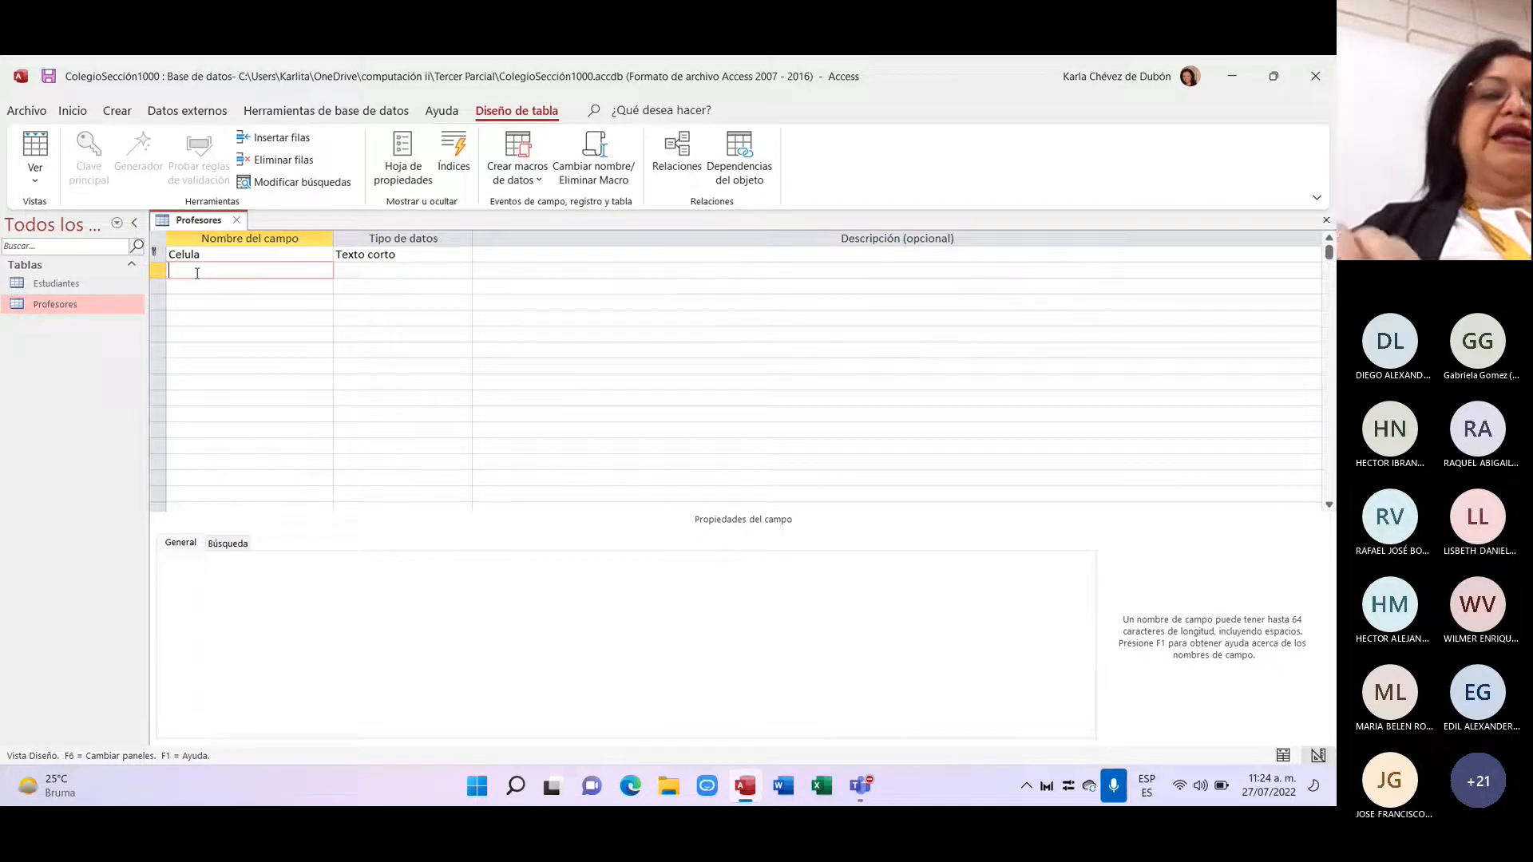
key(Caps_Lock)
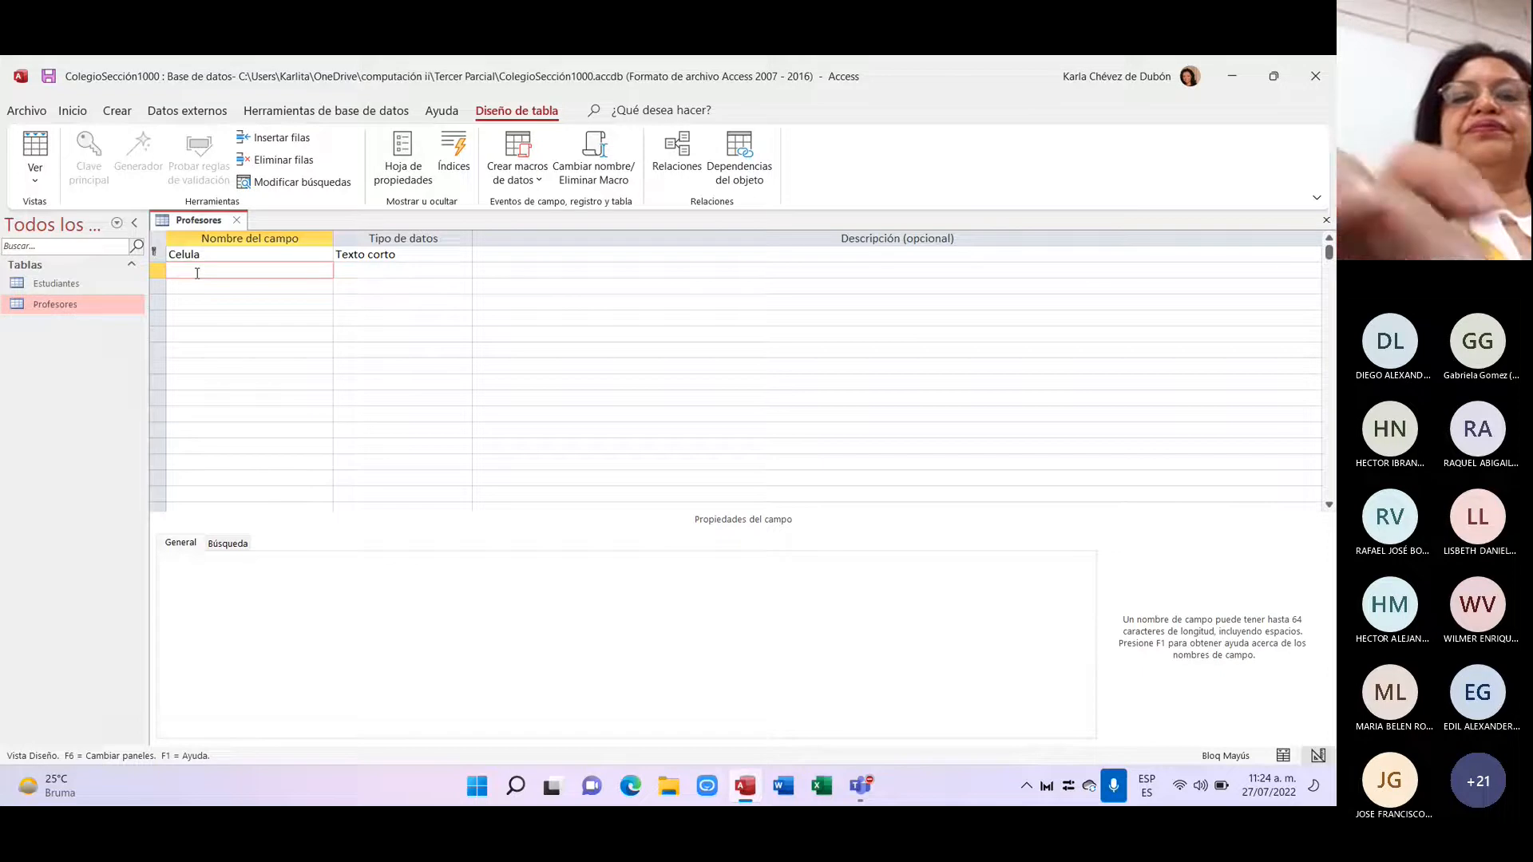
text(N)
key(Caps_Lock)
text(ombre)
key(Tab)
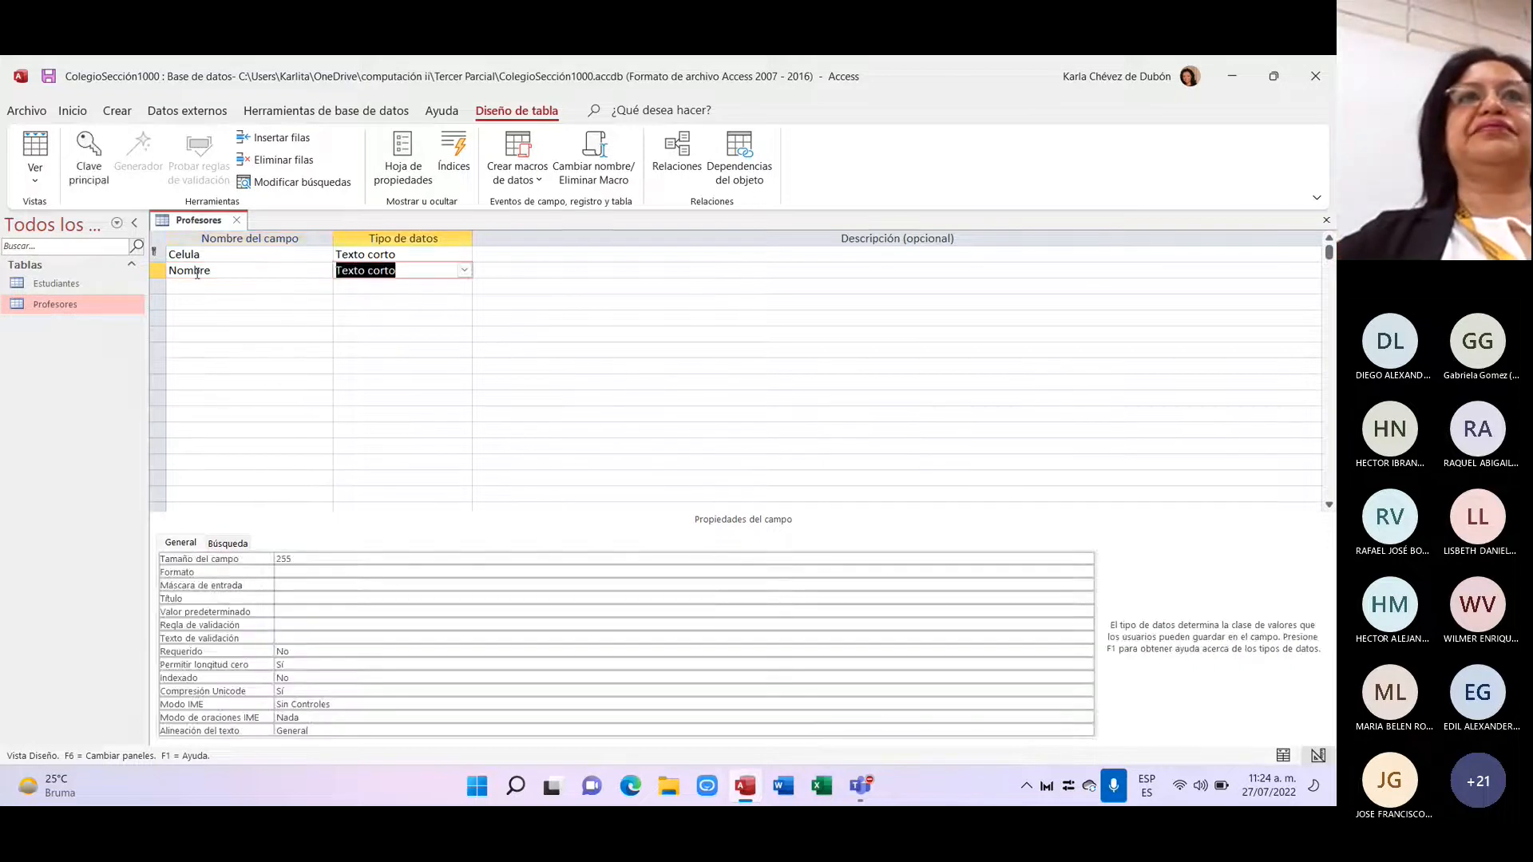
key(Tab)
key(Tab)
Step: Add a third field named Apellido to the Profesores table, keeping the Texto corto data type
key(Caps_Lock)
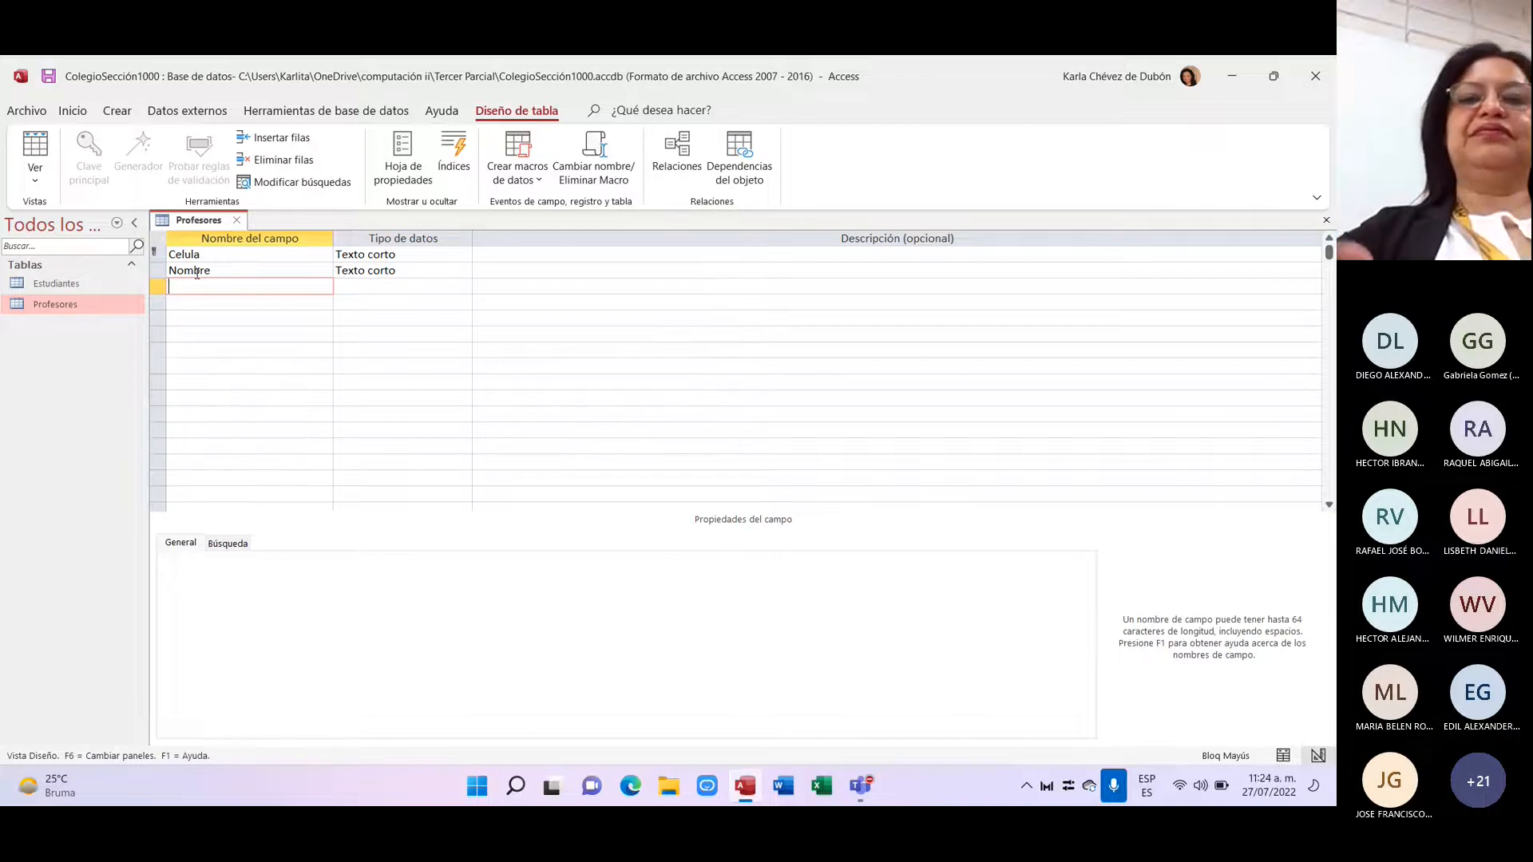
text(A)
key(Caps_Lock)
text(pellido)
key(Tab)
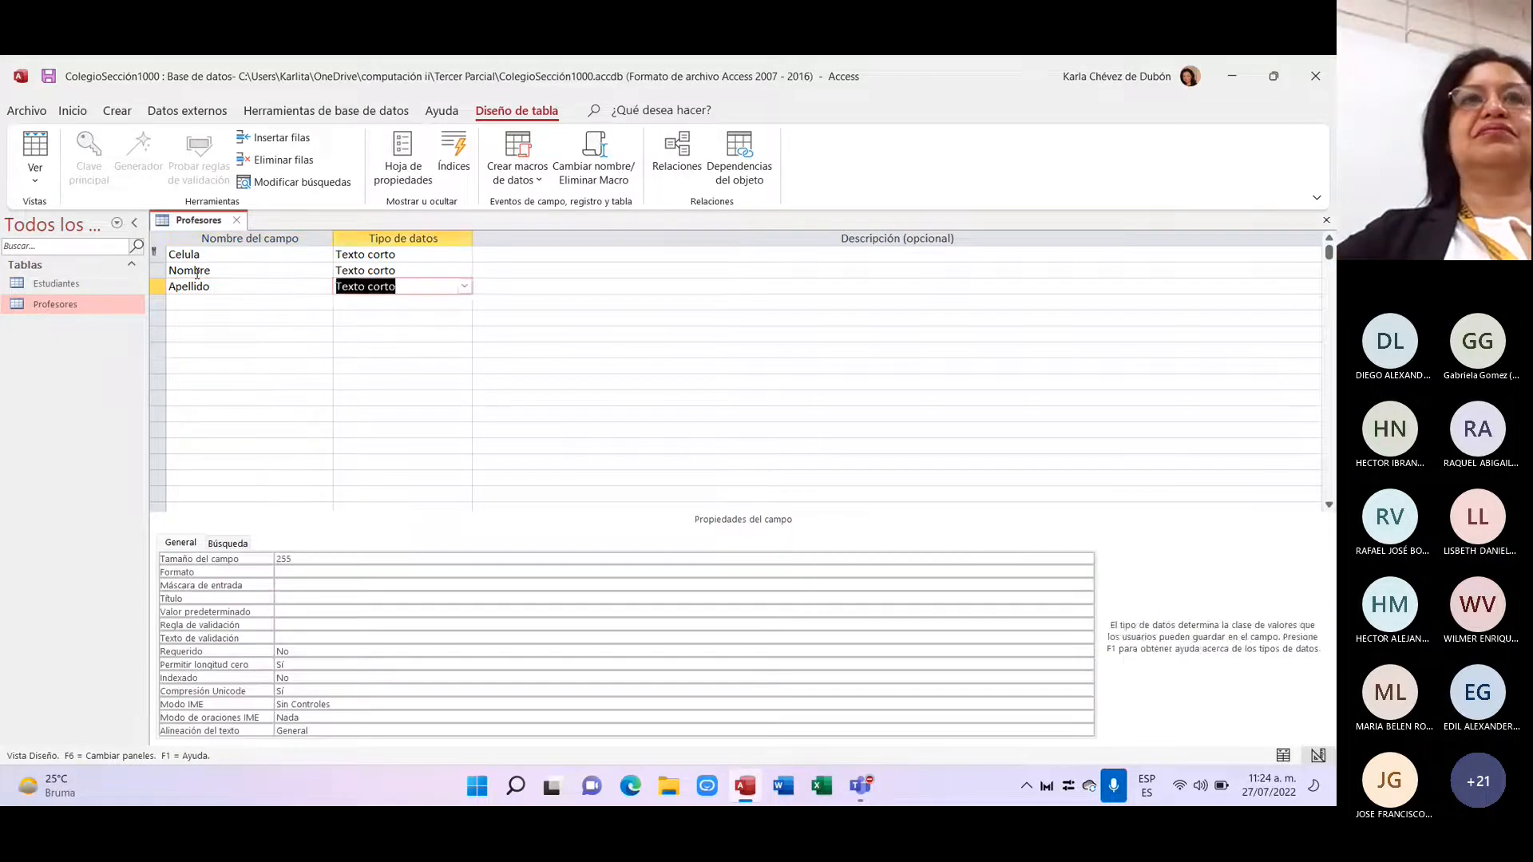
key(Tab)
key(Tab)
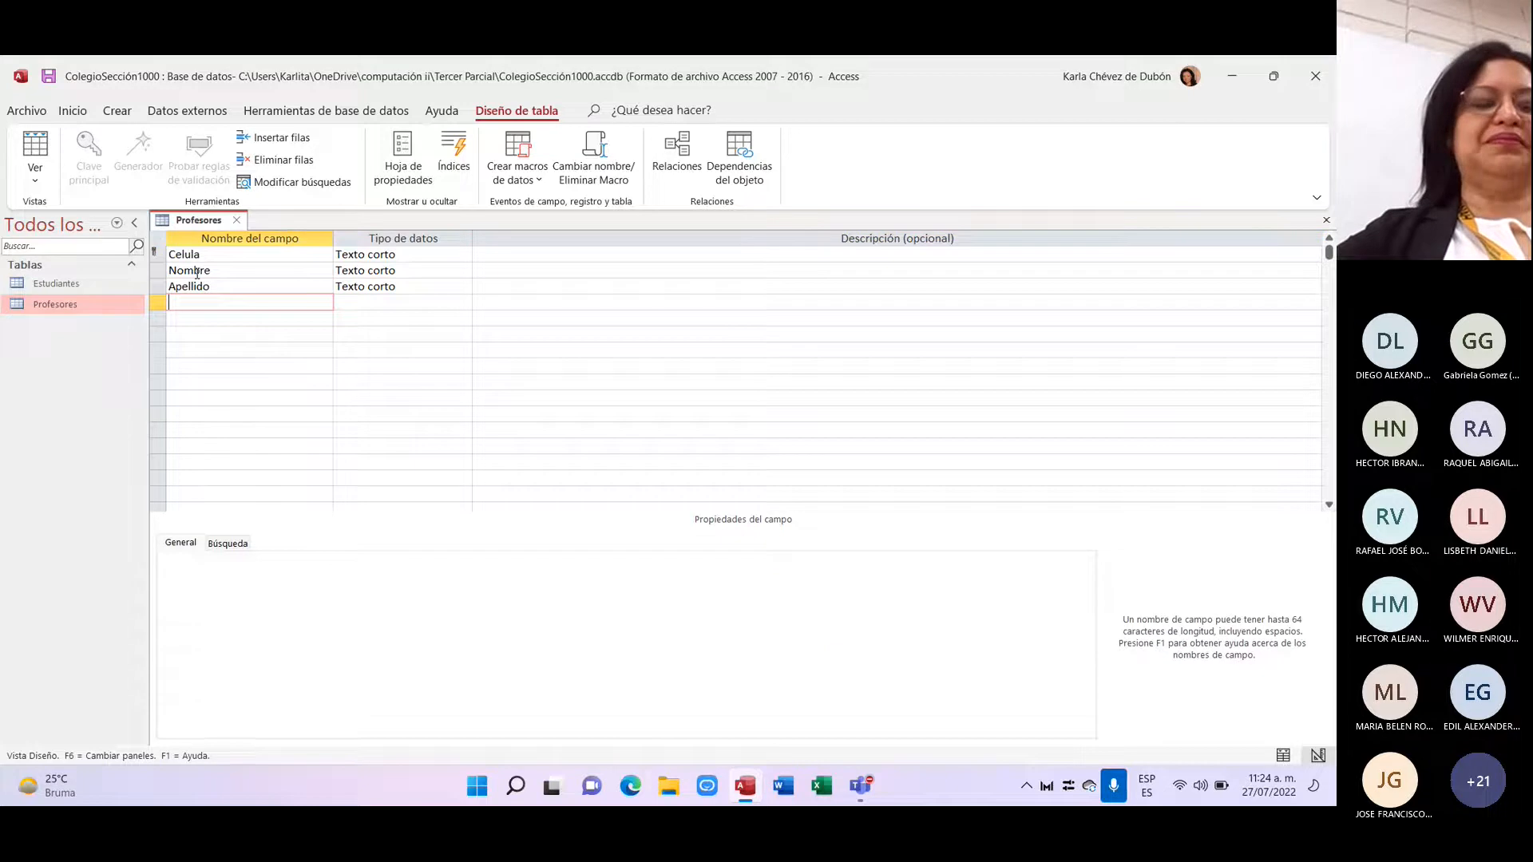
Step: Add a fourth field named Edad with the data type Número, and close the Profesores table with its design changes saved
key(Caps_Lock)
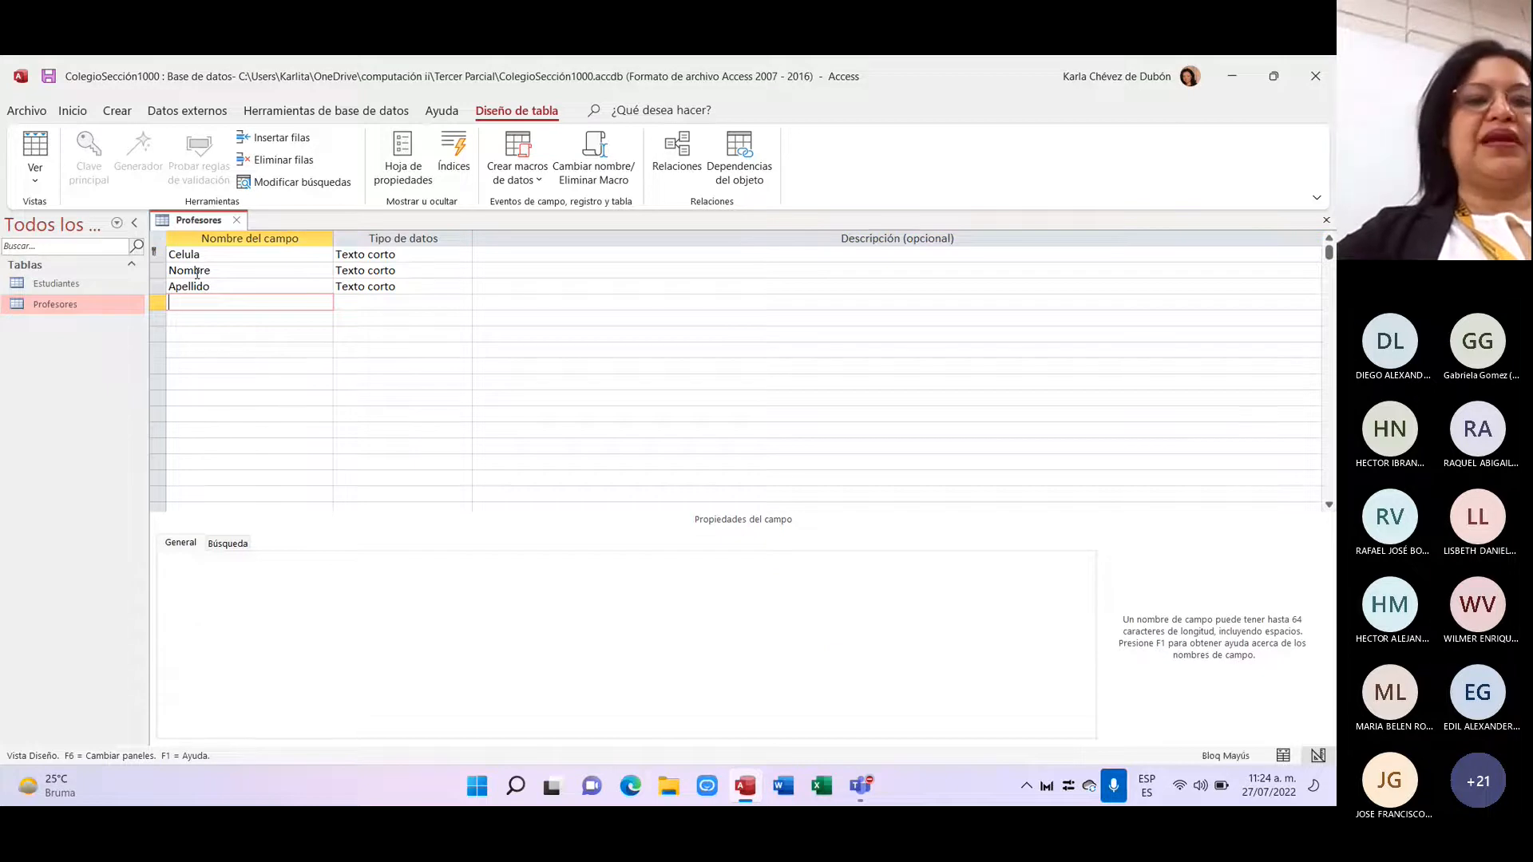
text(E)
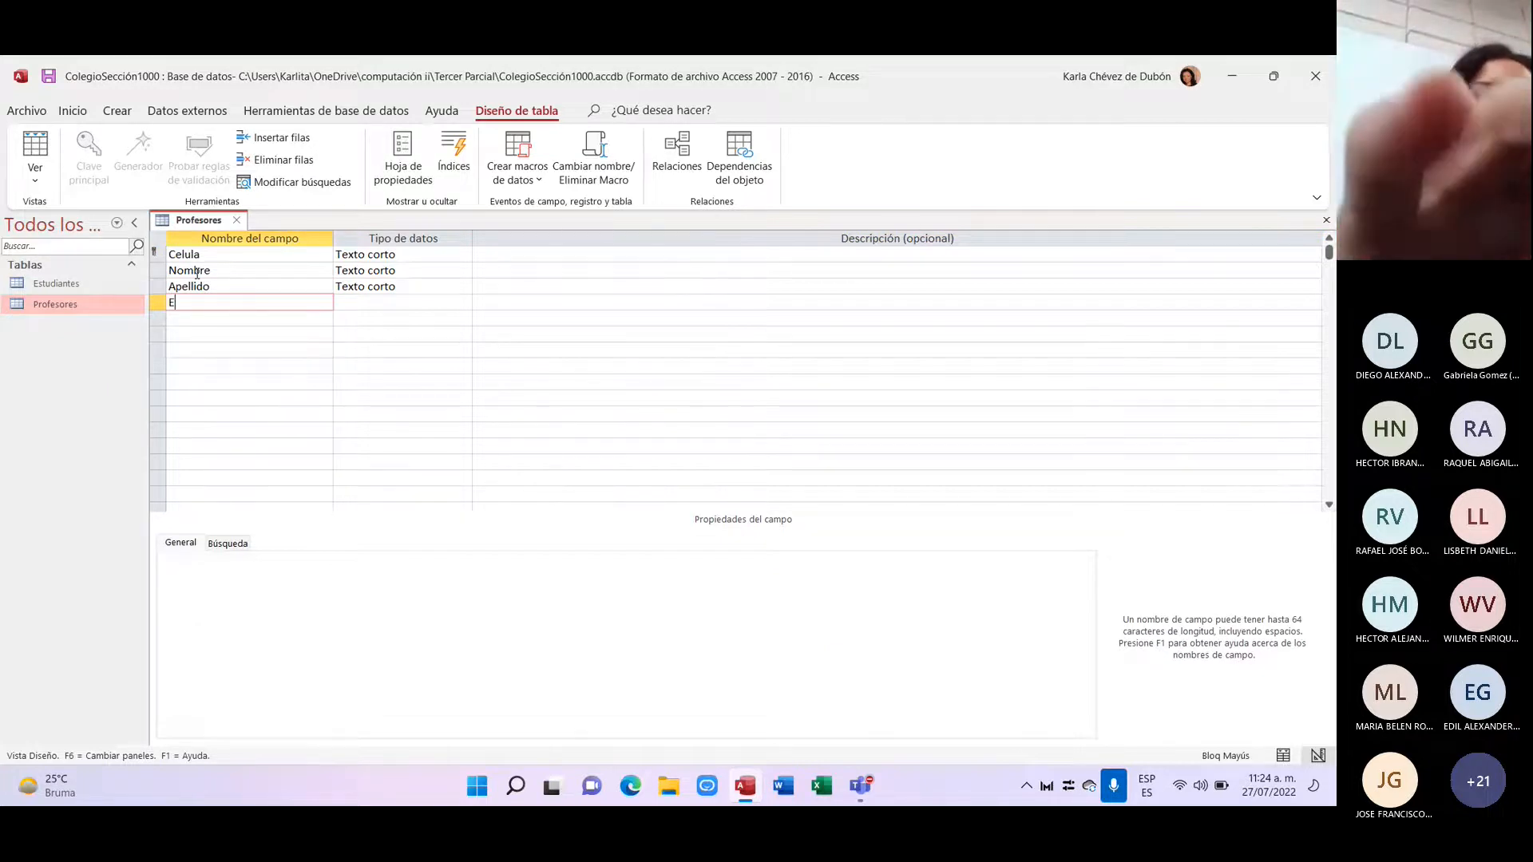
key(Caps_Lock)
text(dad)
key(Tab)
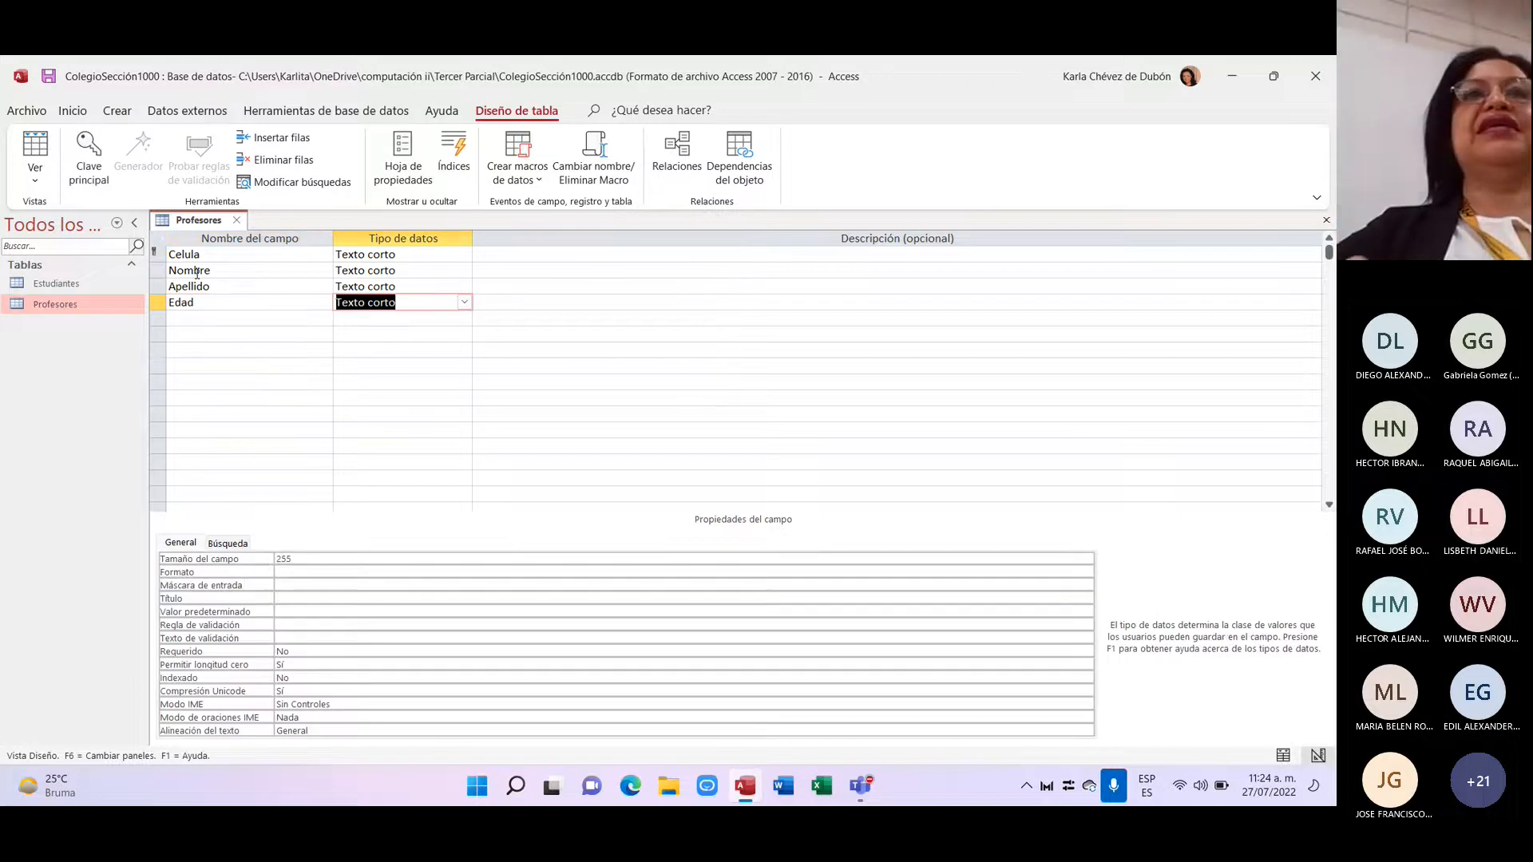
click(470, 303)
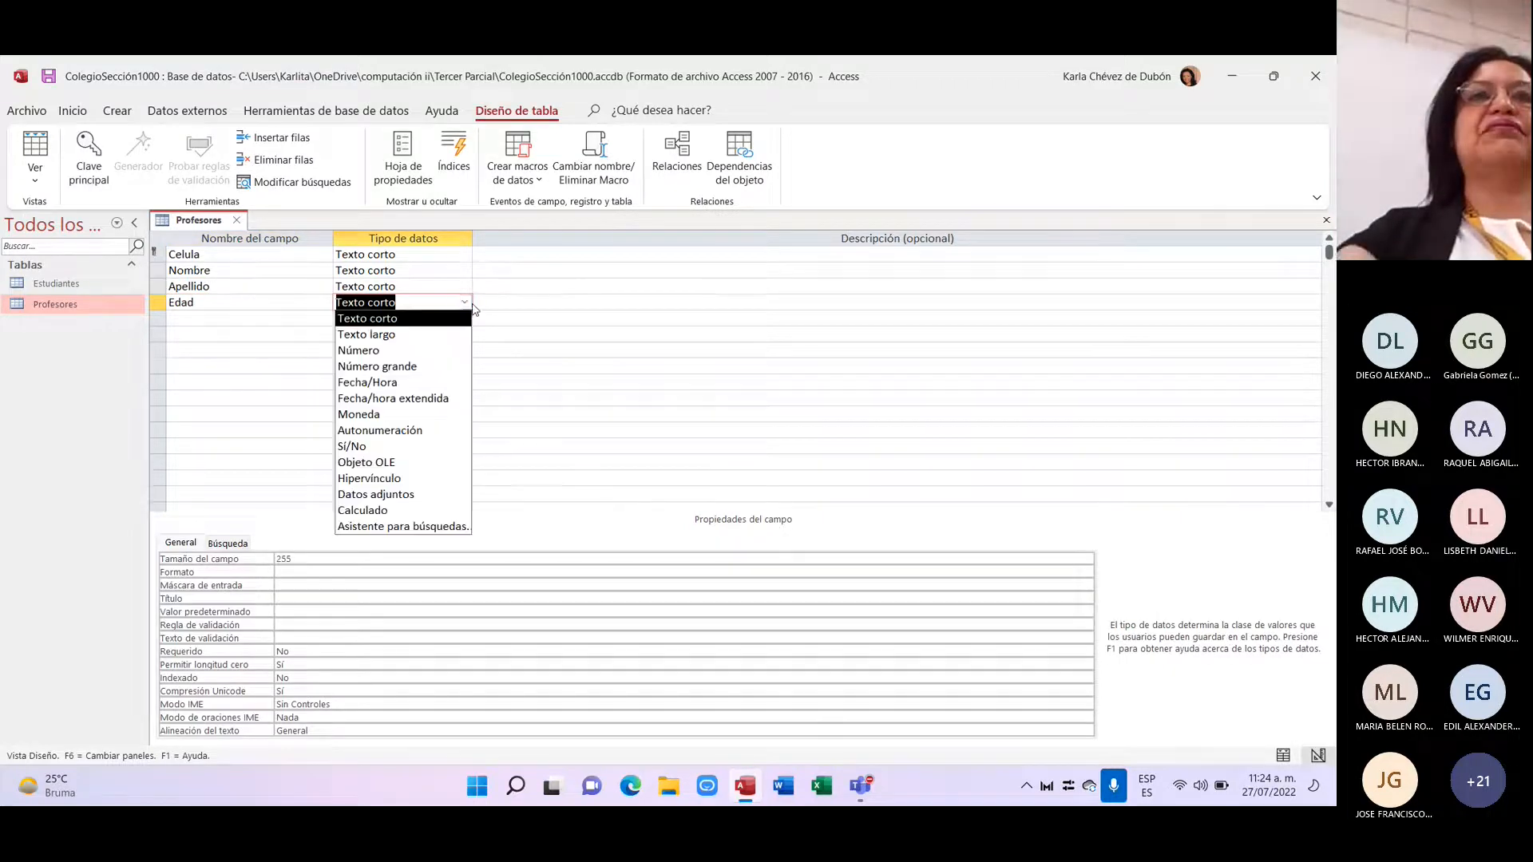
click(447, 352)
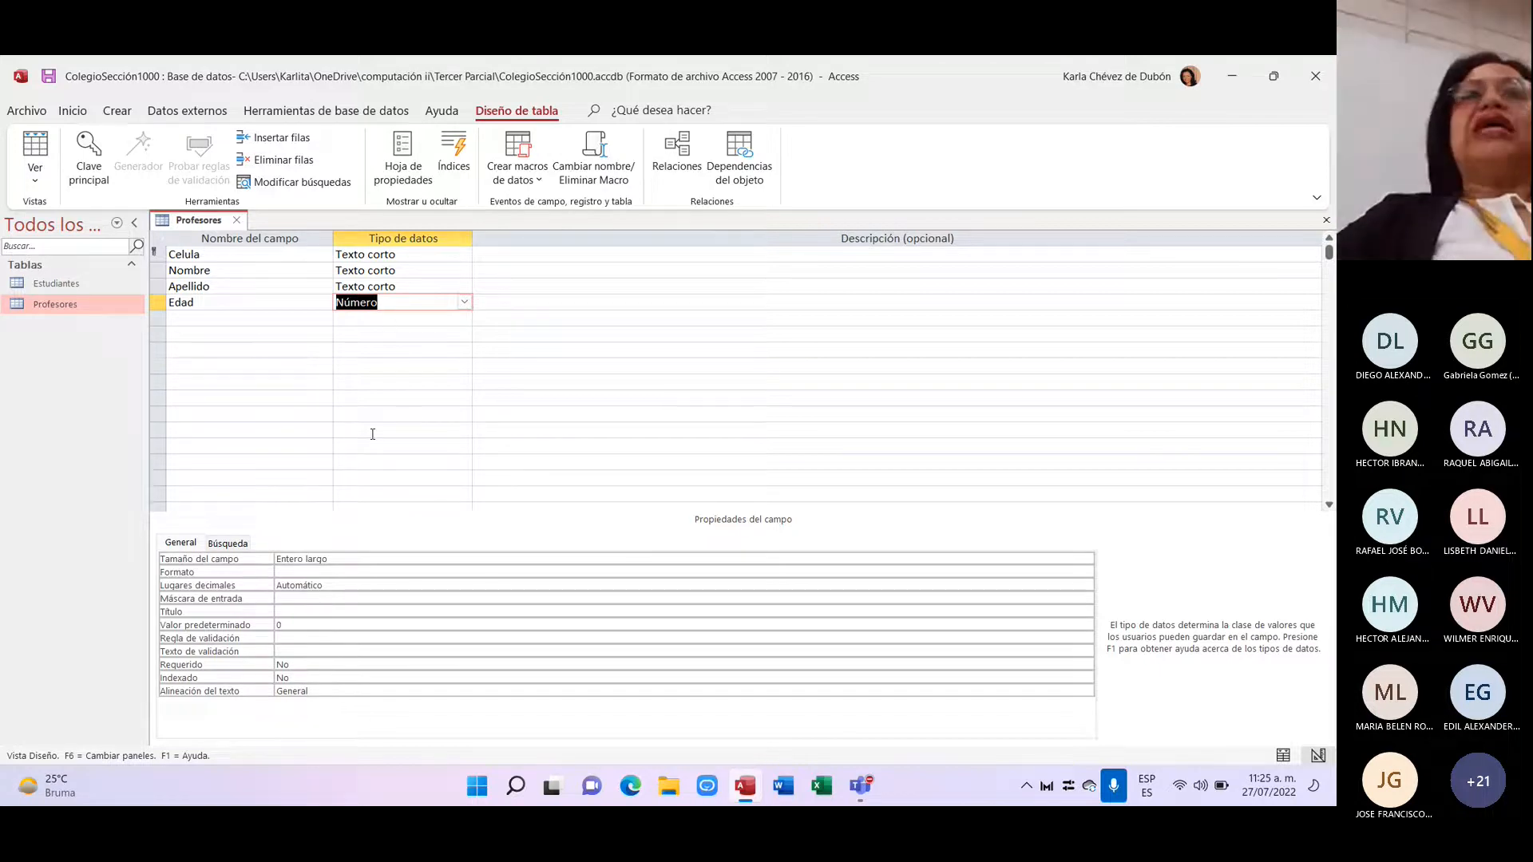
click(236, 222)
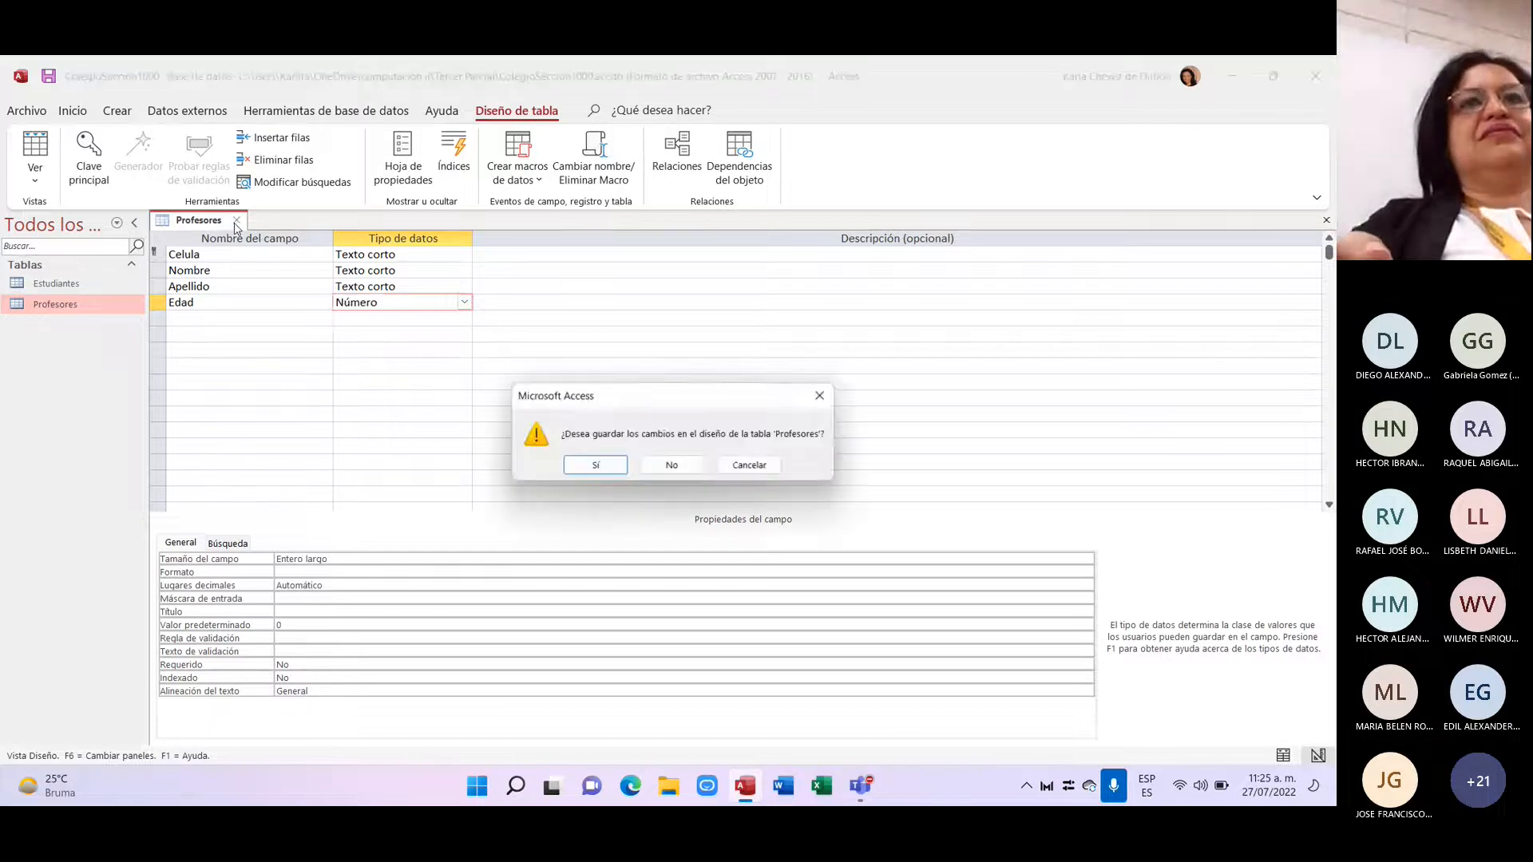
click(591, 468)
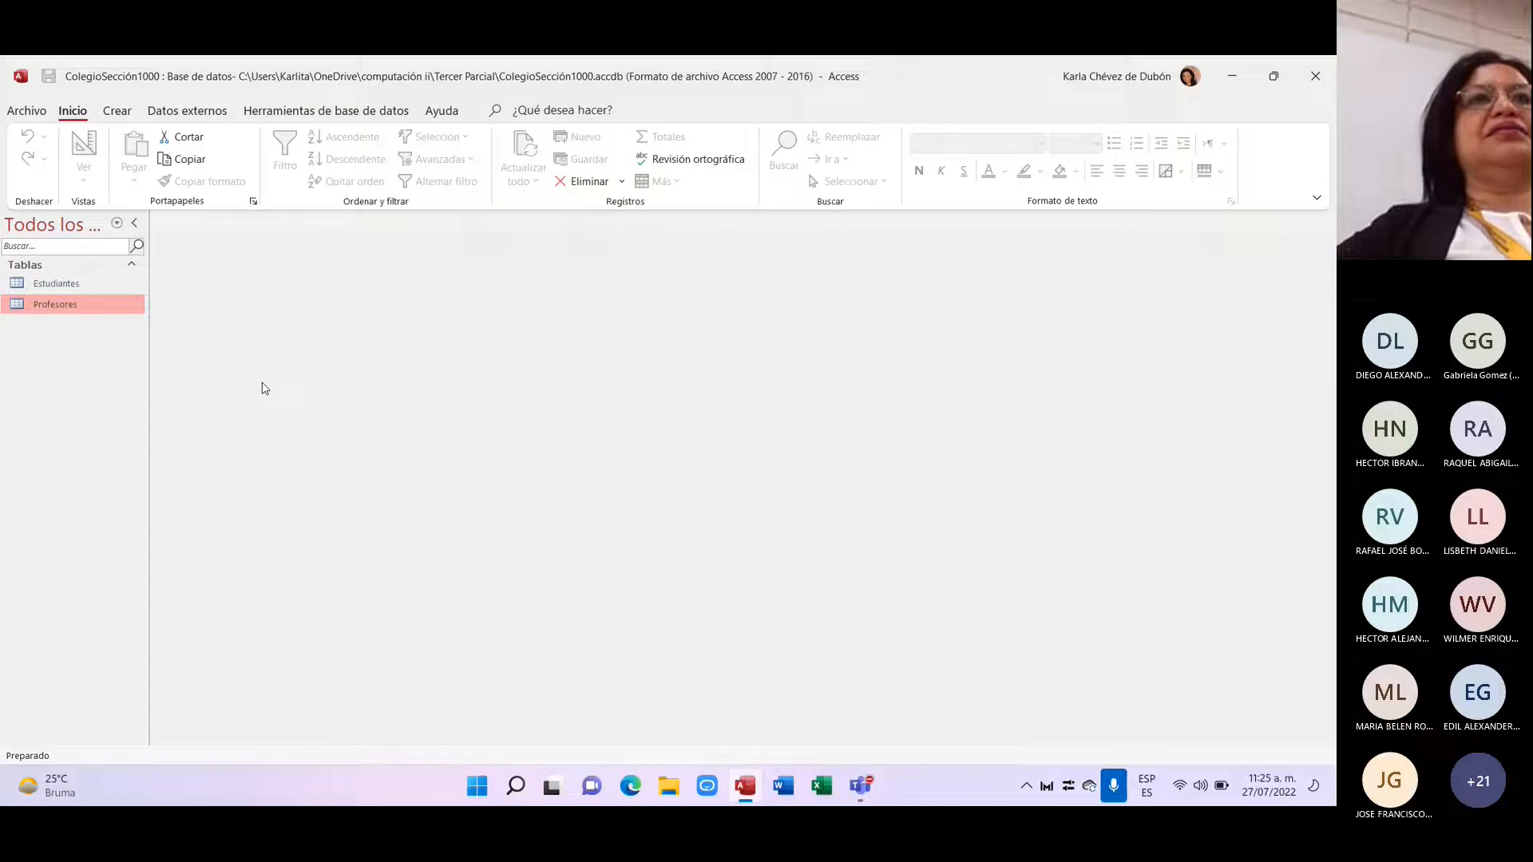
Step: Review the fields of the Profesores table in Design view and in Datasheet view, closing the table each time
right_click(119, 302)
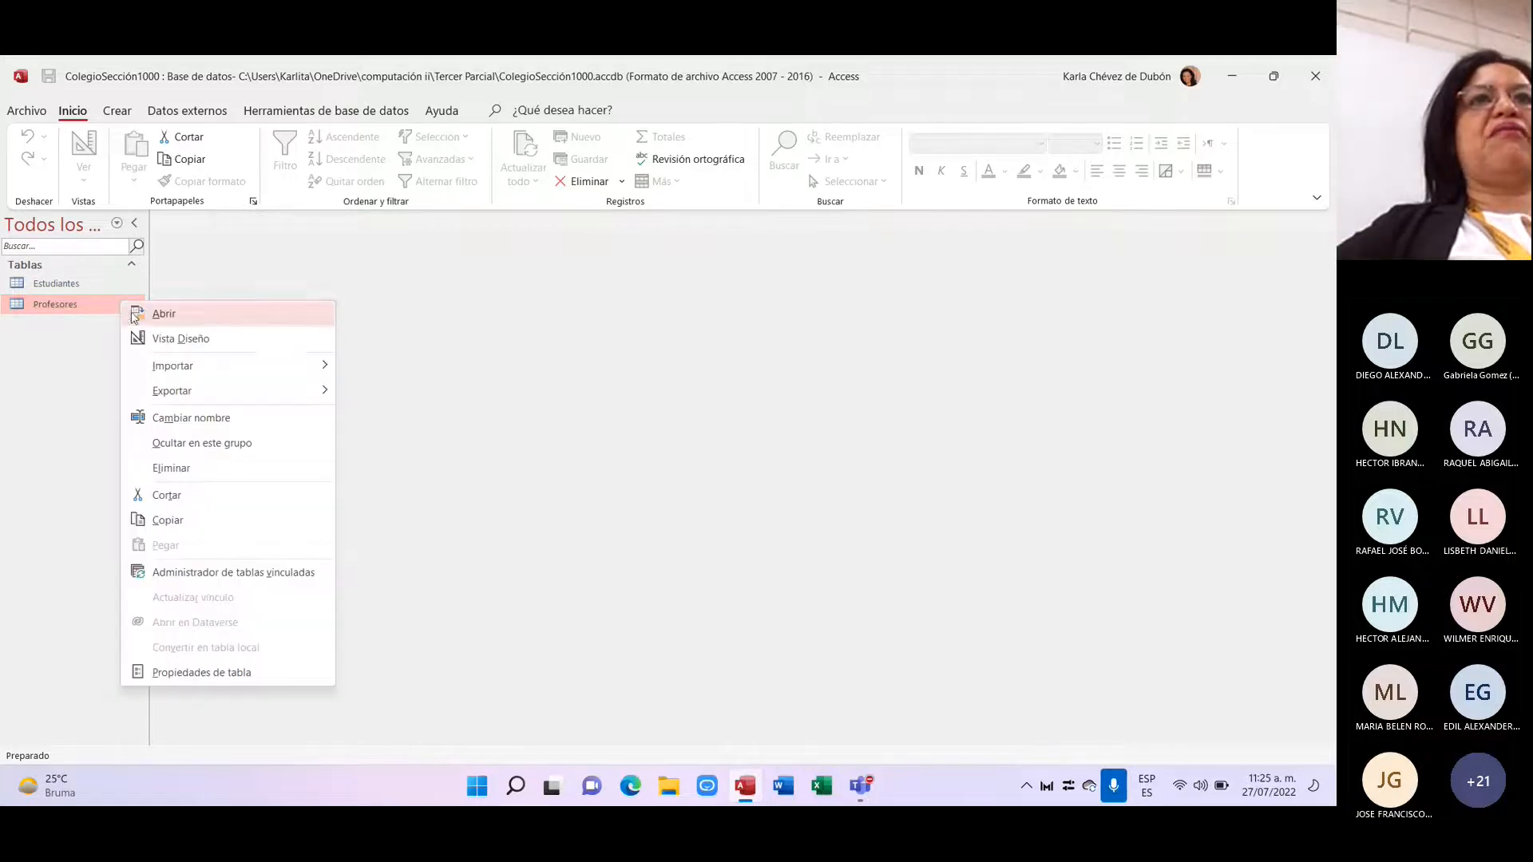
click(139, 338)
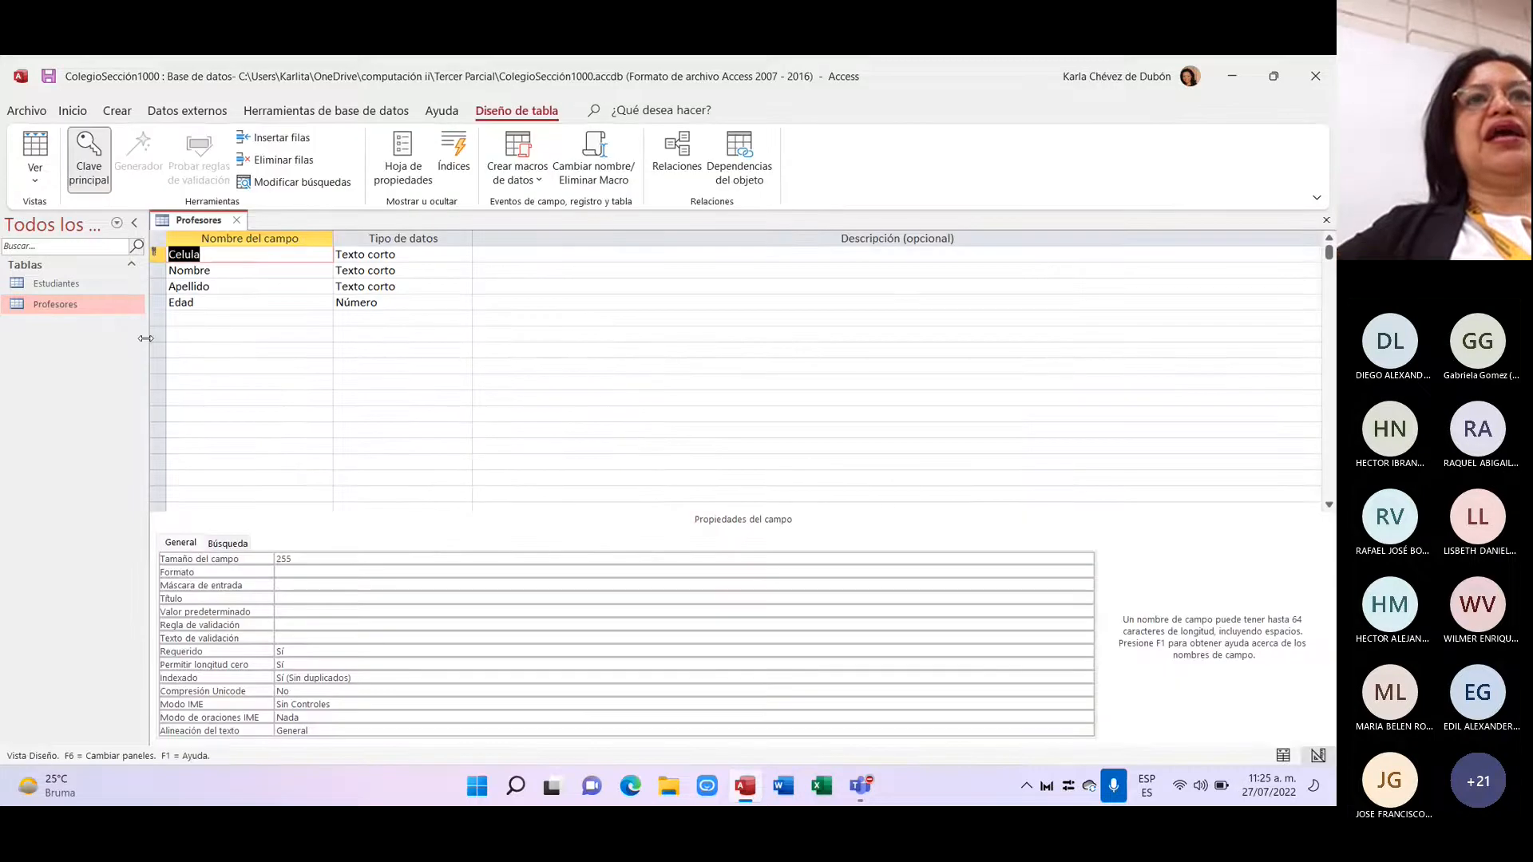
click(238, 221)
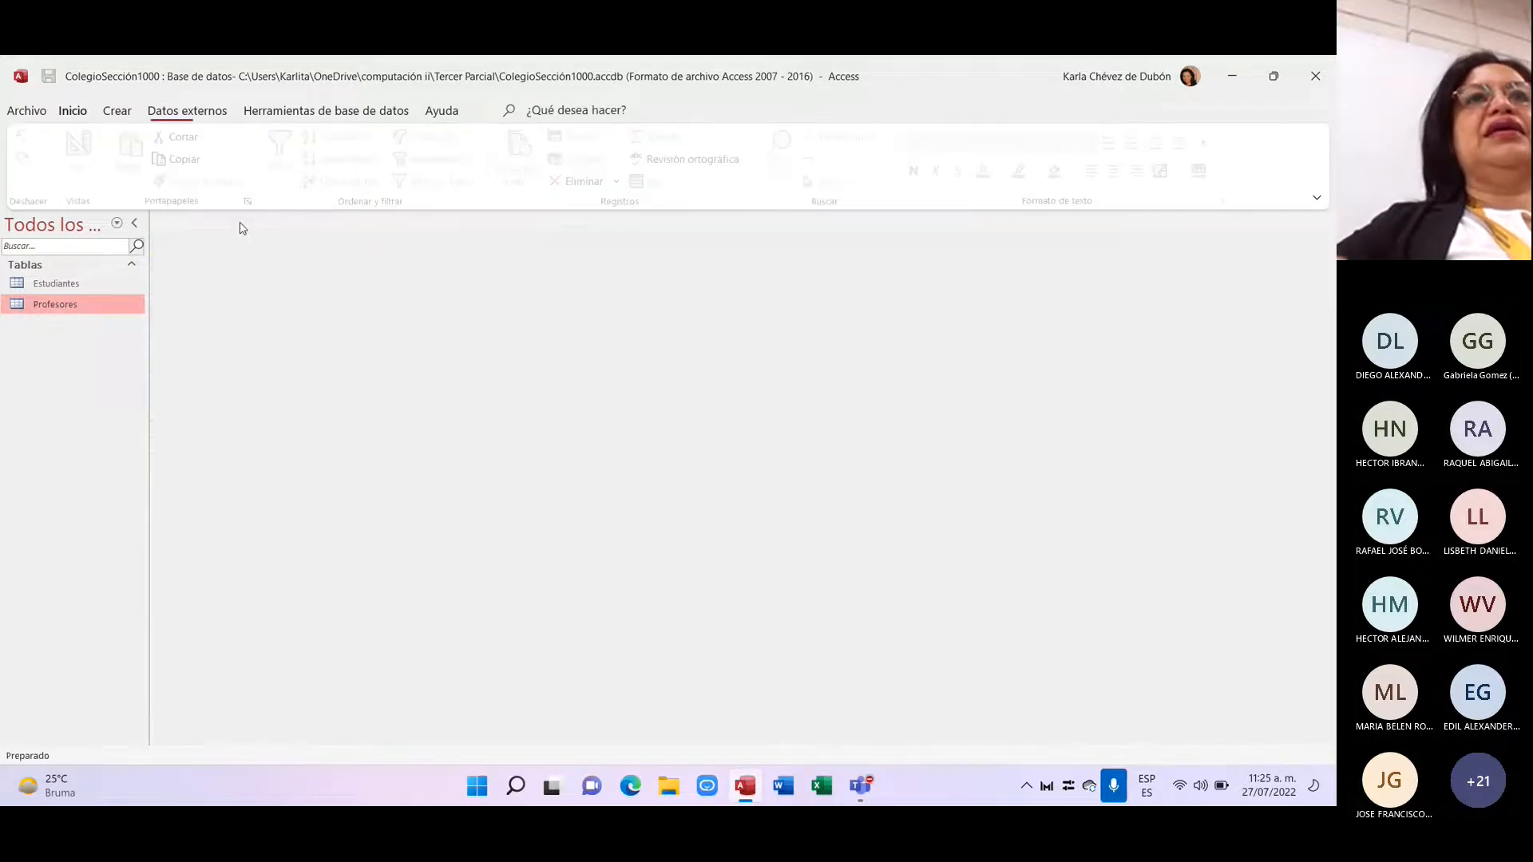
right_click(121, 308)
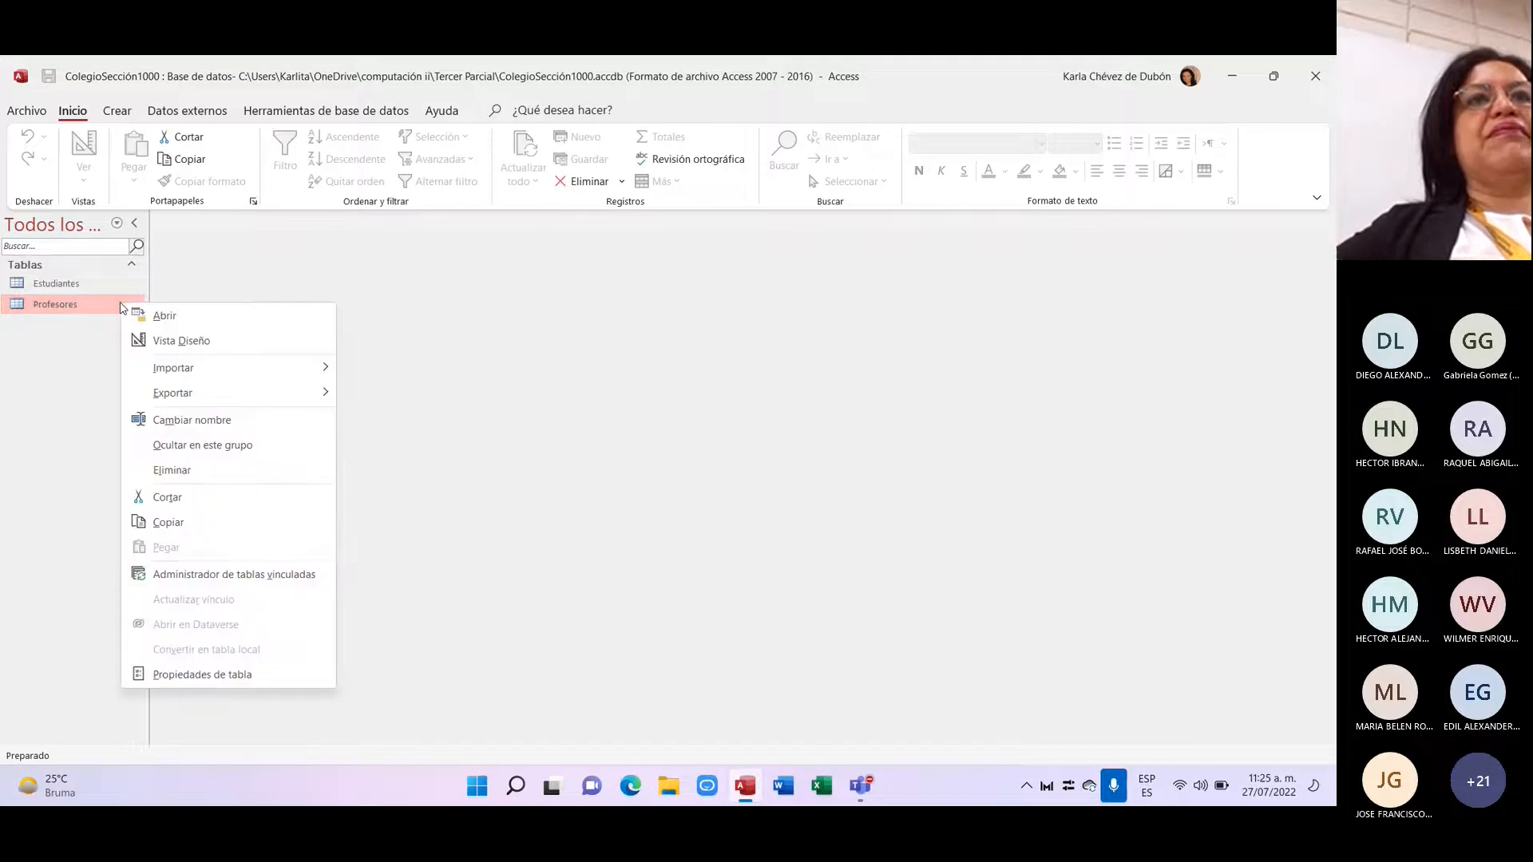
click(252, 292)
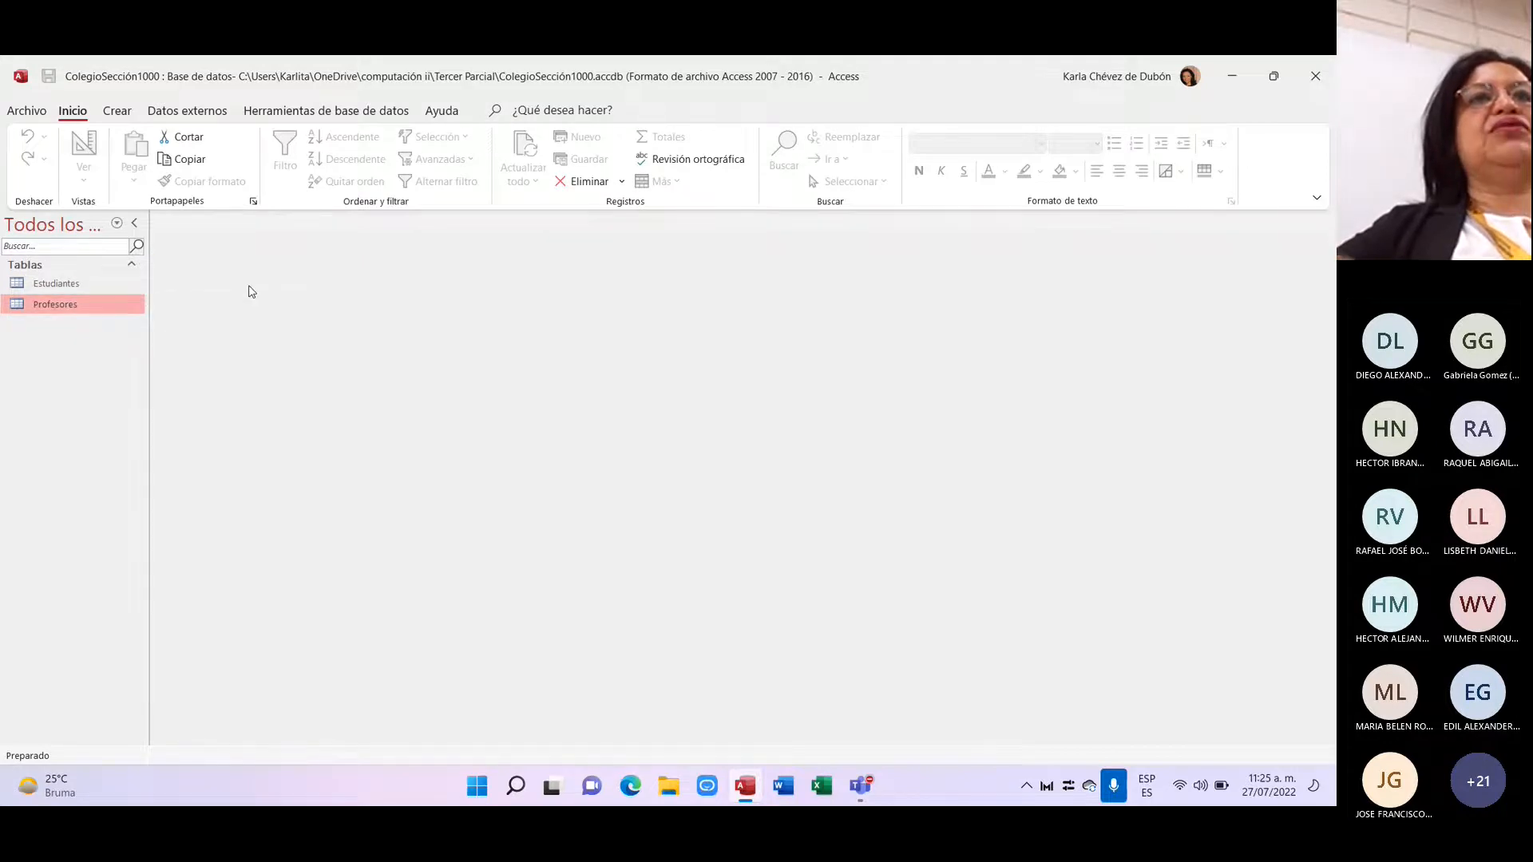
double_click(104, 308)
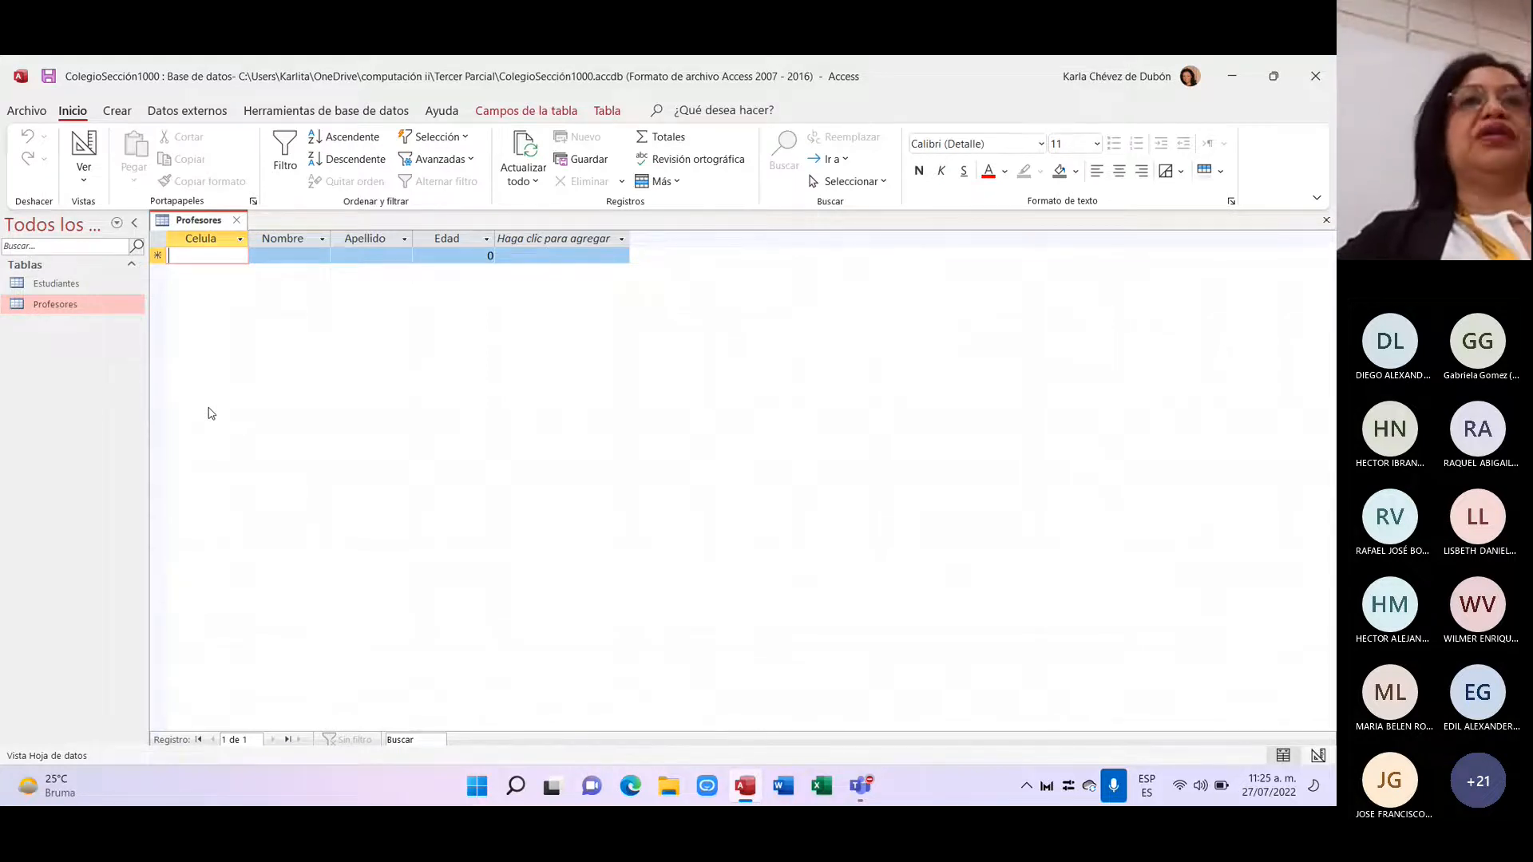
click(236, 221)
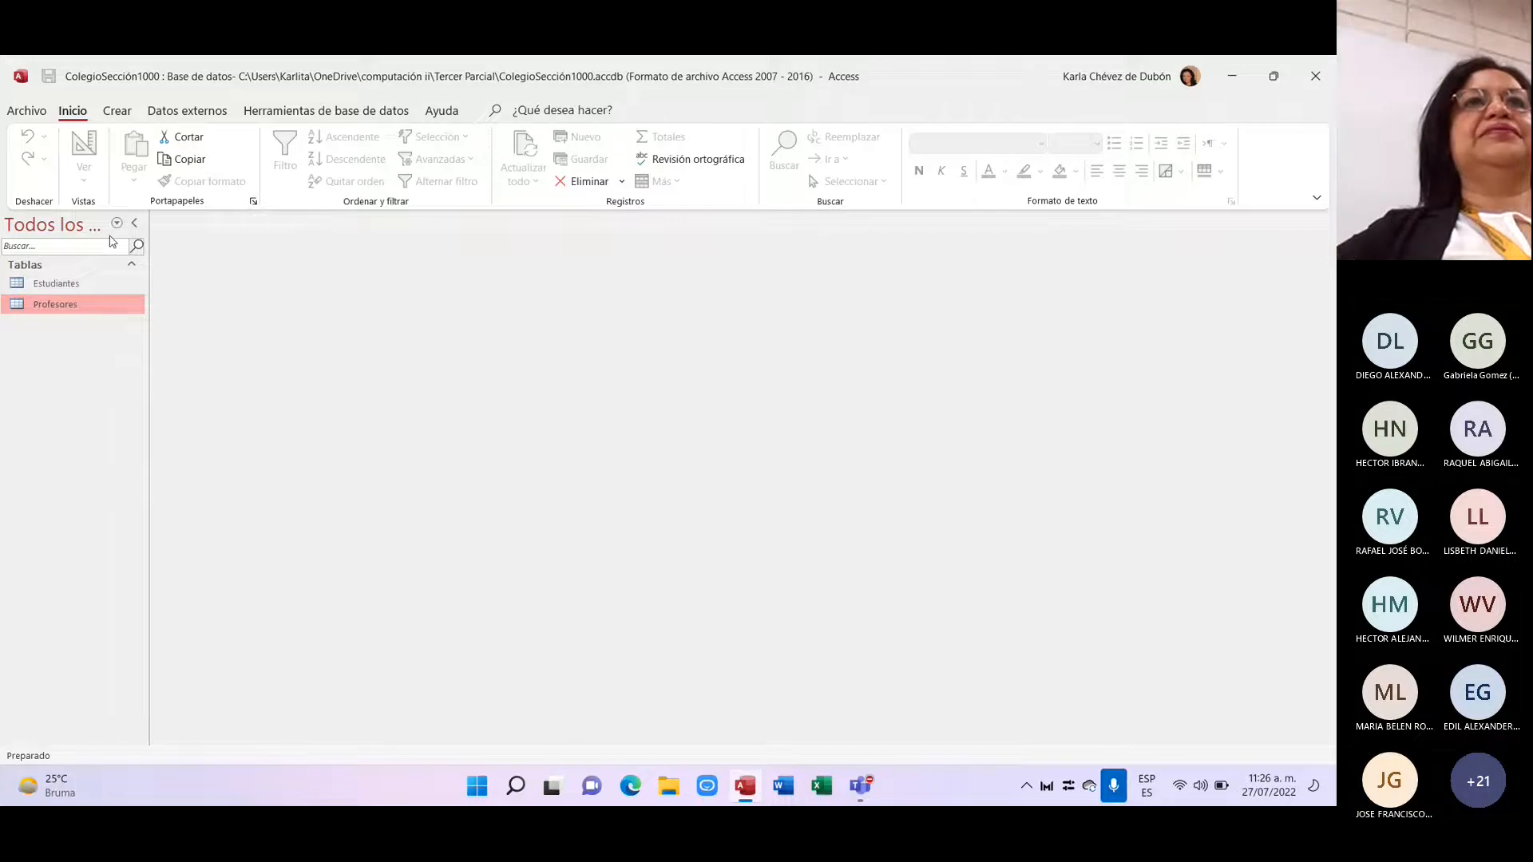
Step: Create a third table and switch it to Design view, saving it under the name Materias
click(118, 115)
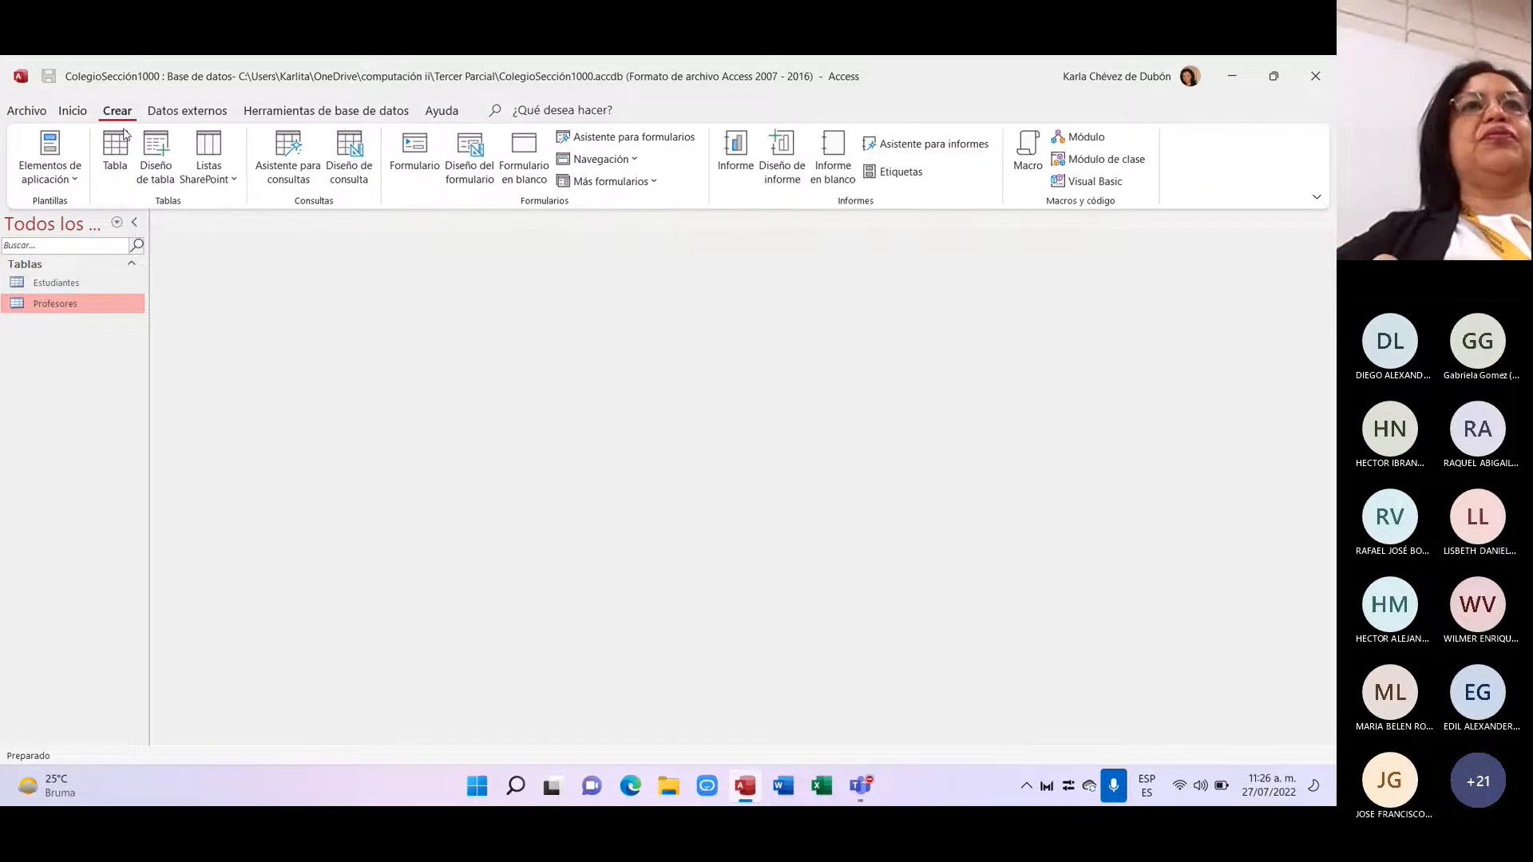
click(119, 144)
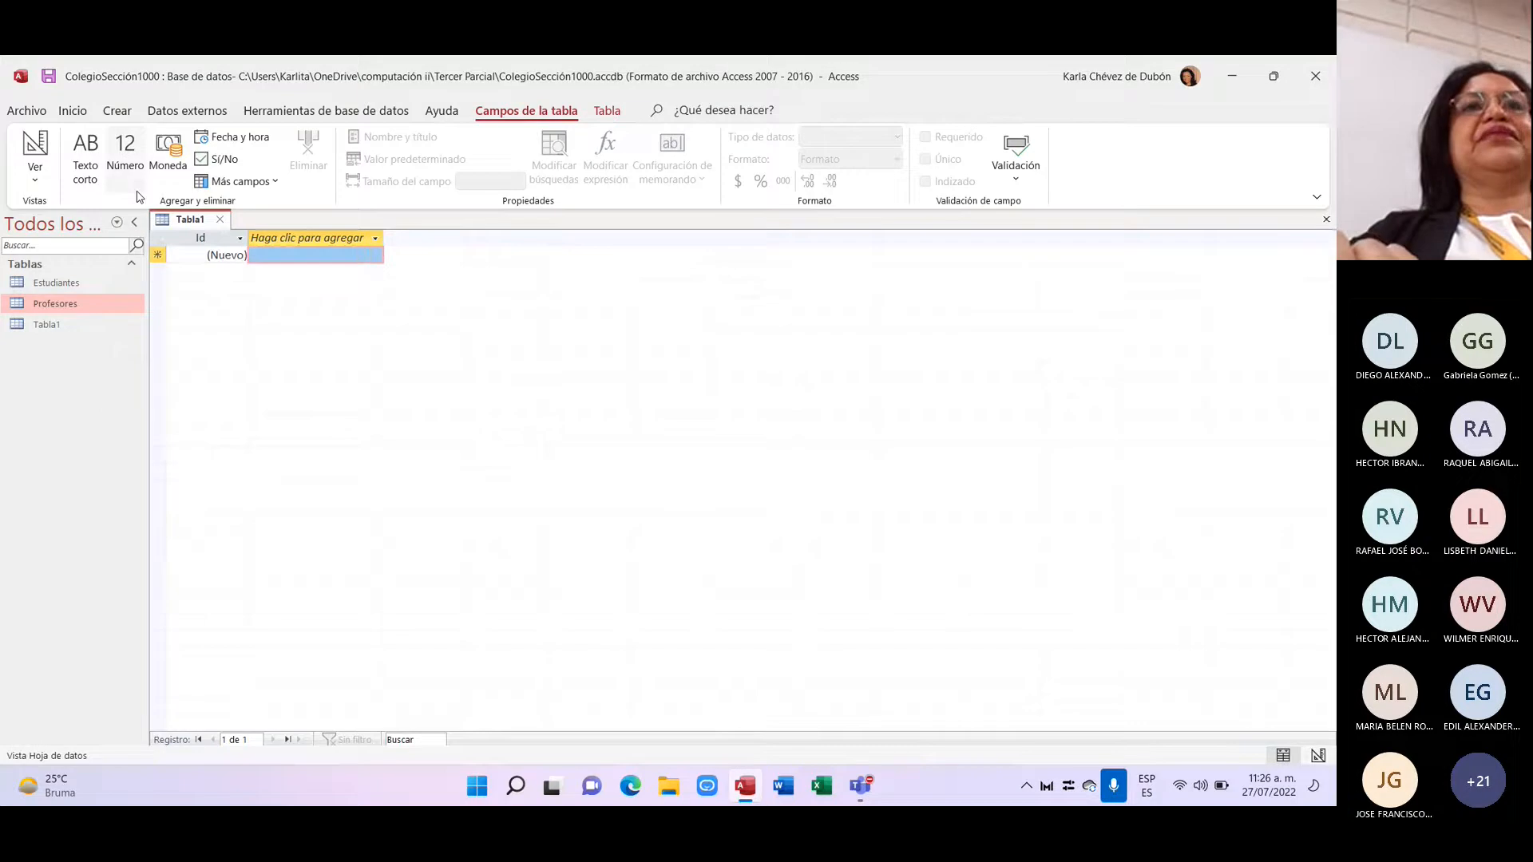
click(76, 326)
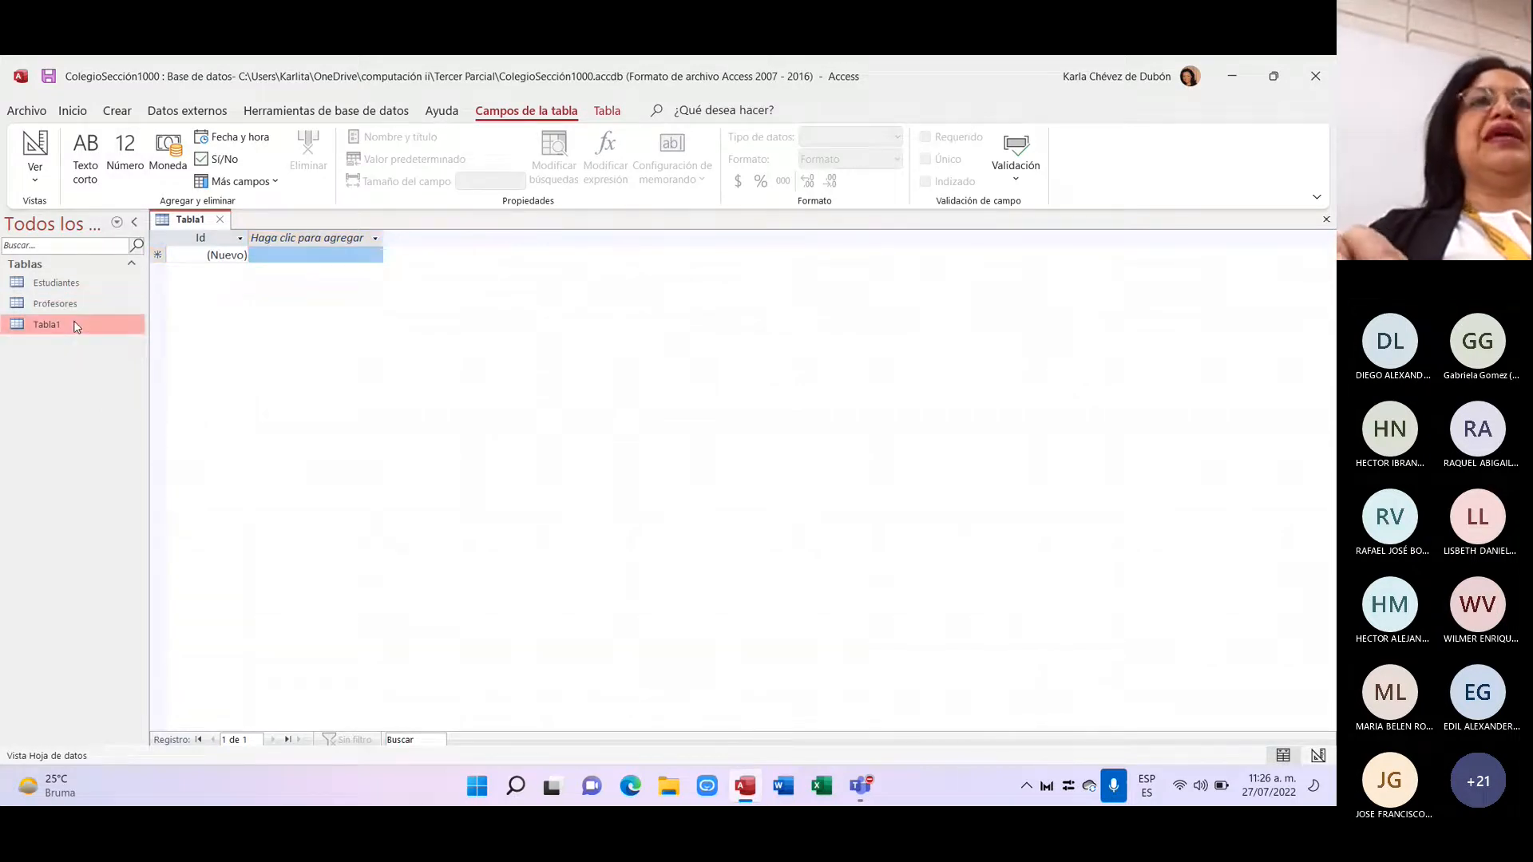
right_click(76, 326)
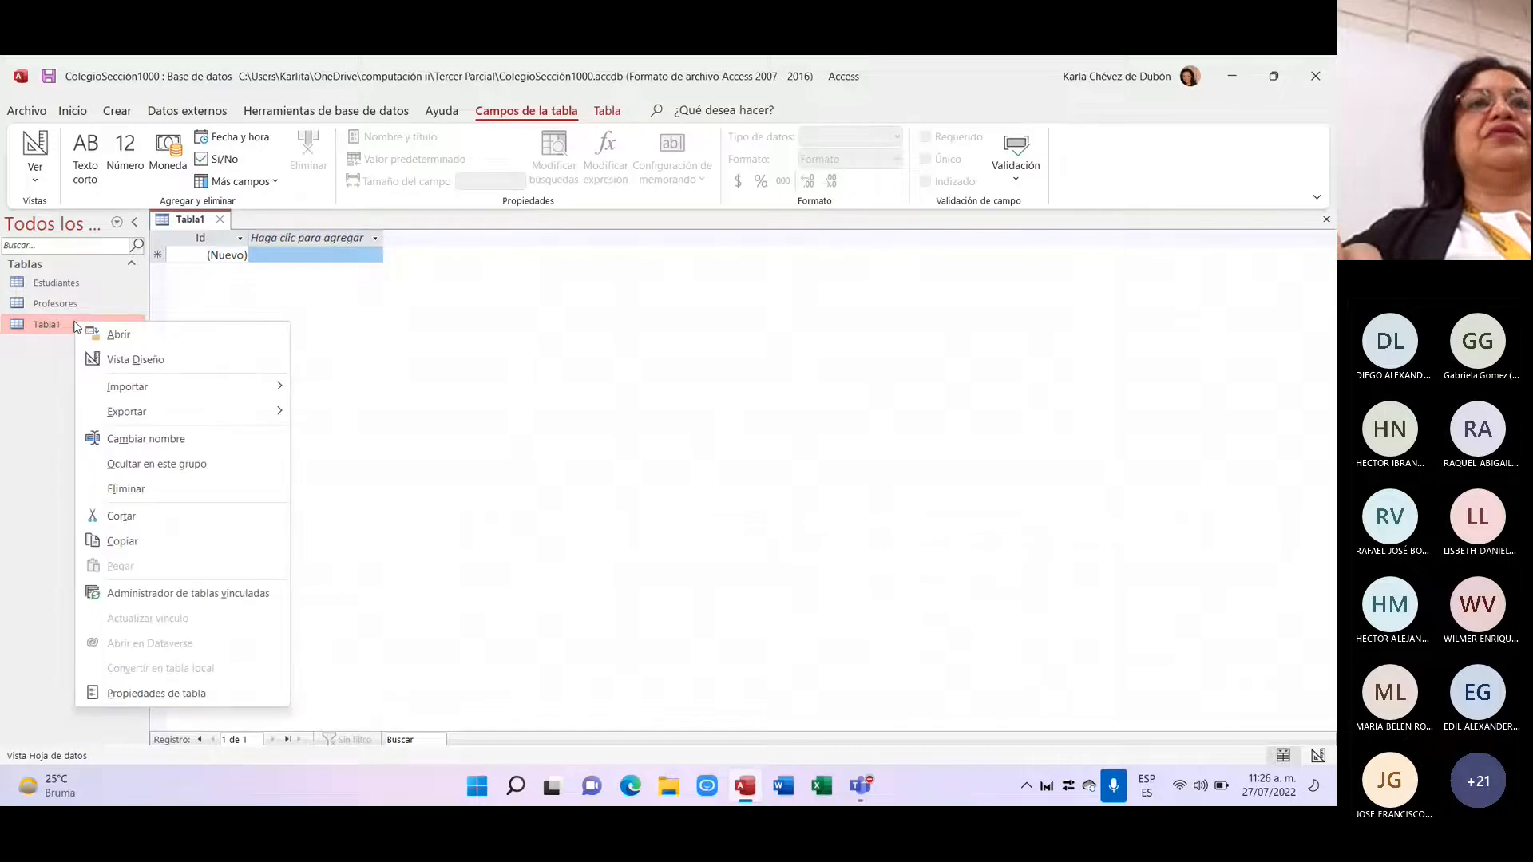
click(119, 360)
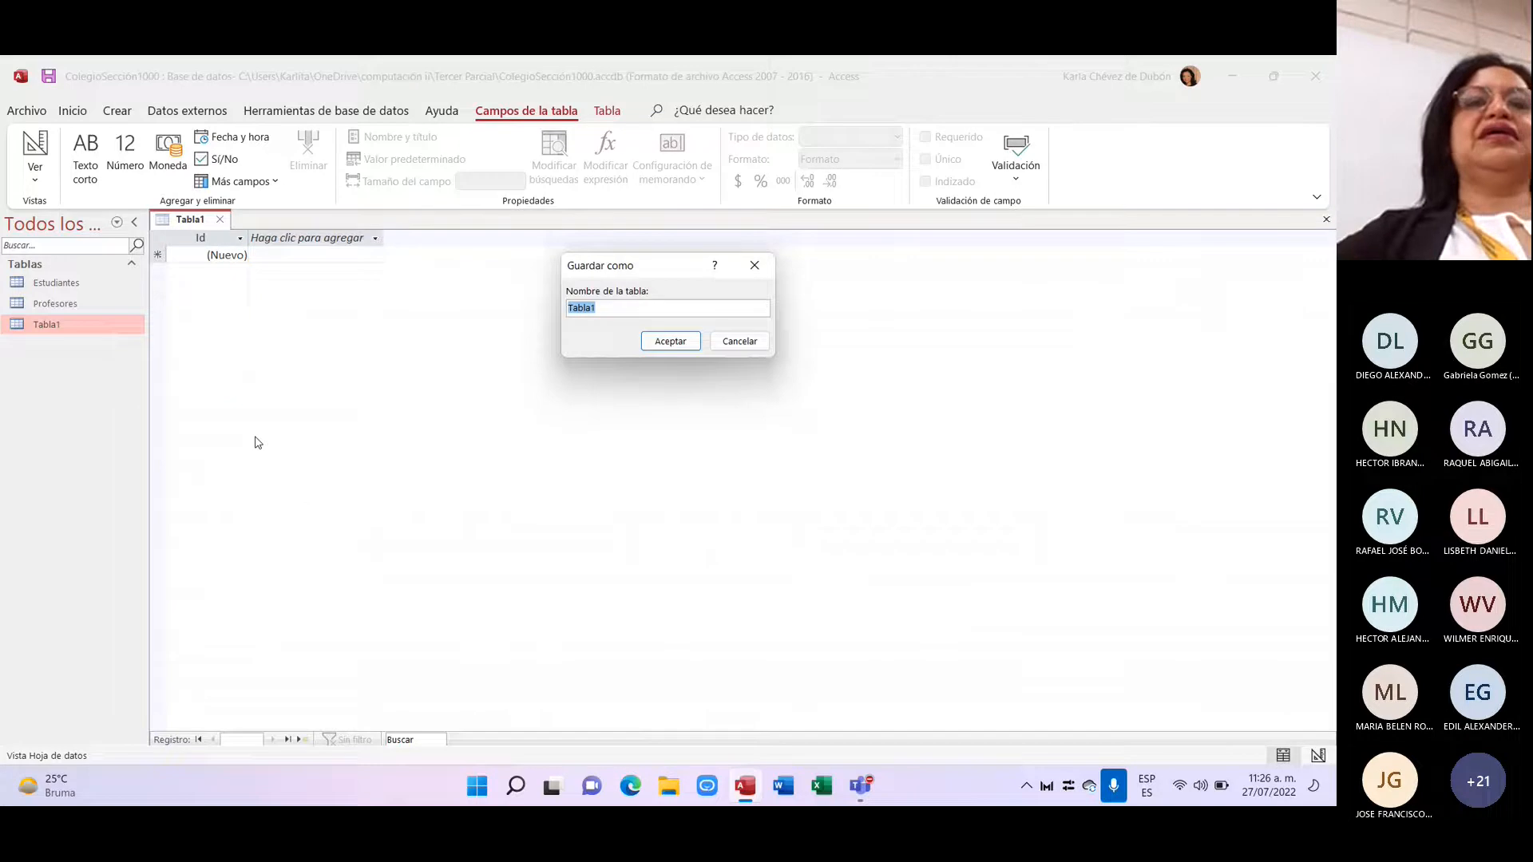
key(Caps_Lock)
text(M)
key(Caps_Lock)
text(ate)
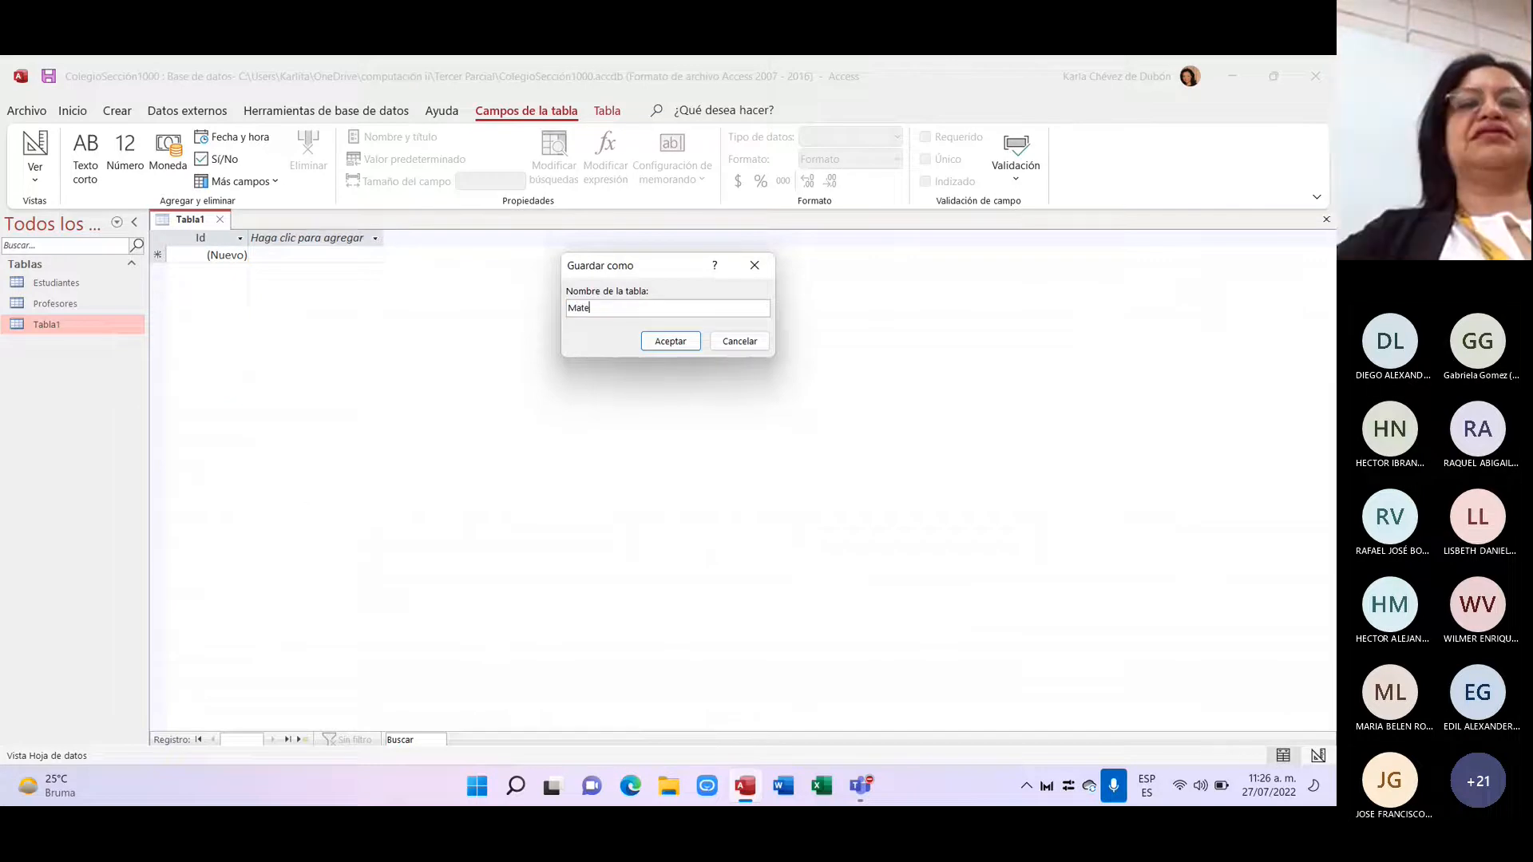
text(rias)
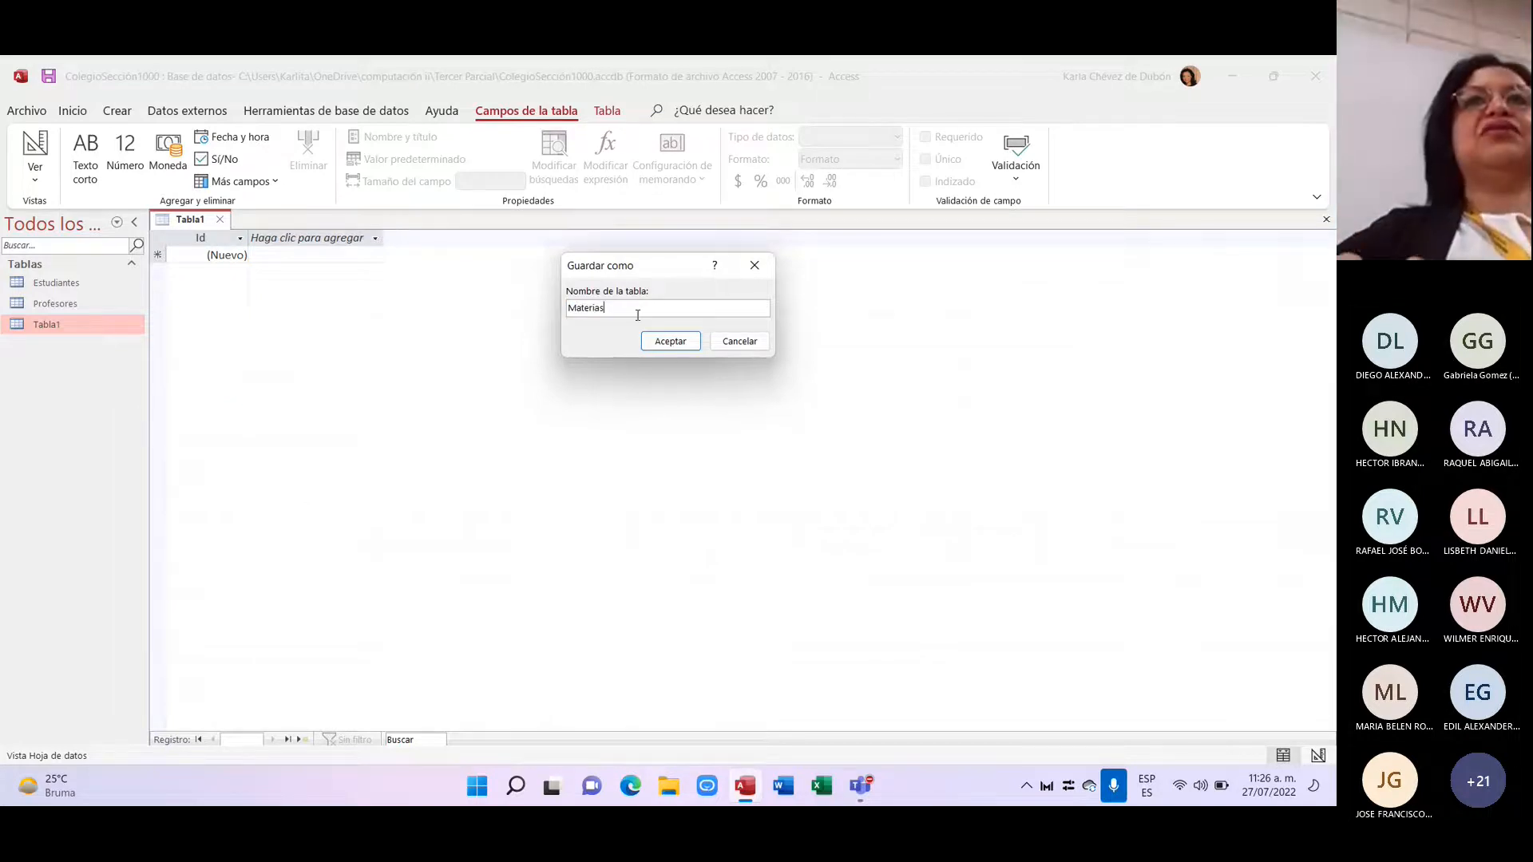
click(663, 340)
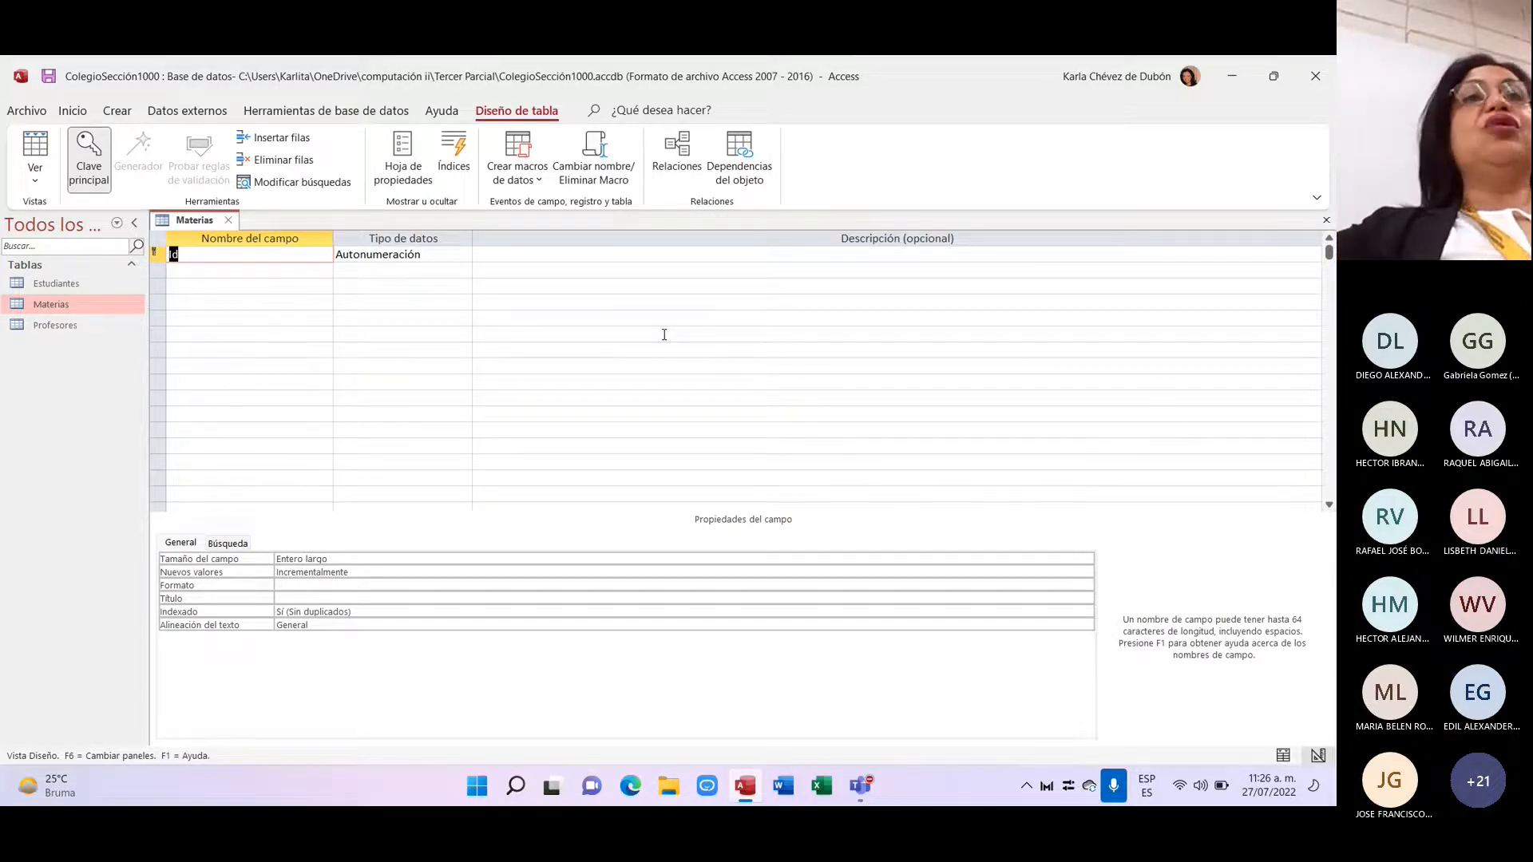
Step: Rename the Materias table's primary key field as Codigo
key(Caps_Lock)
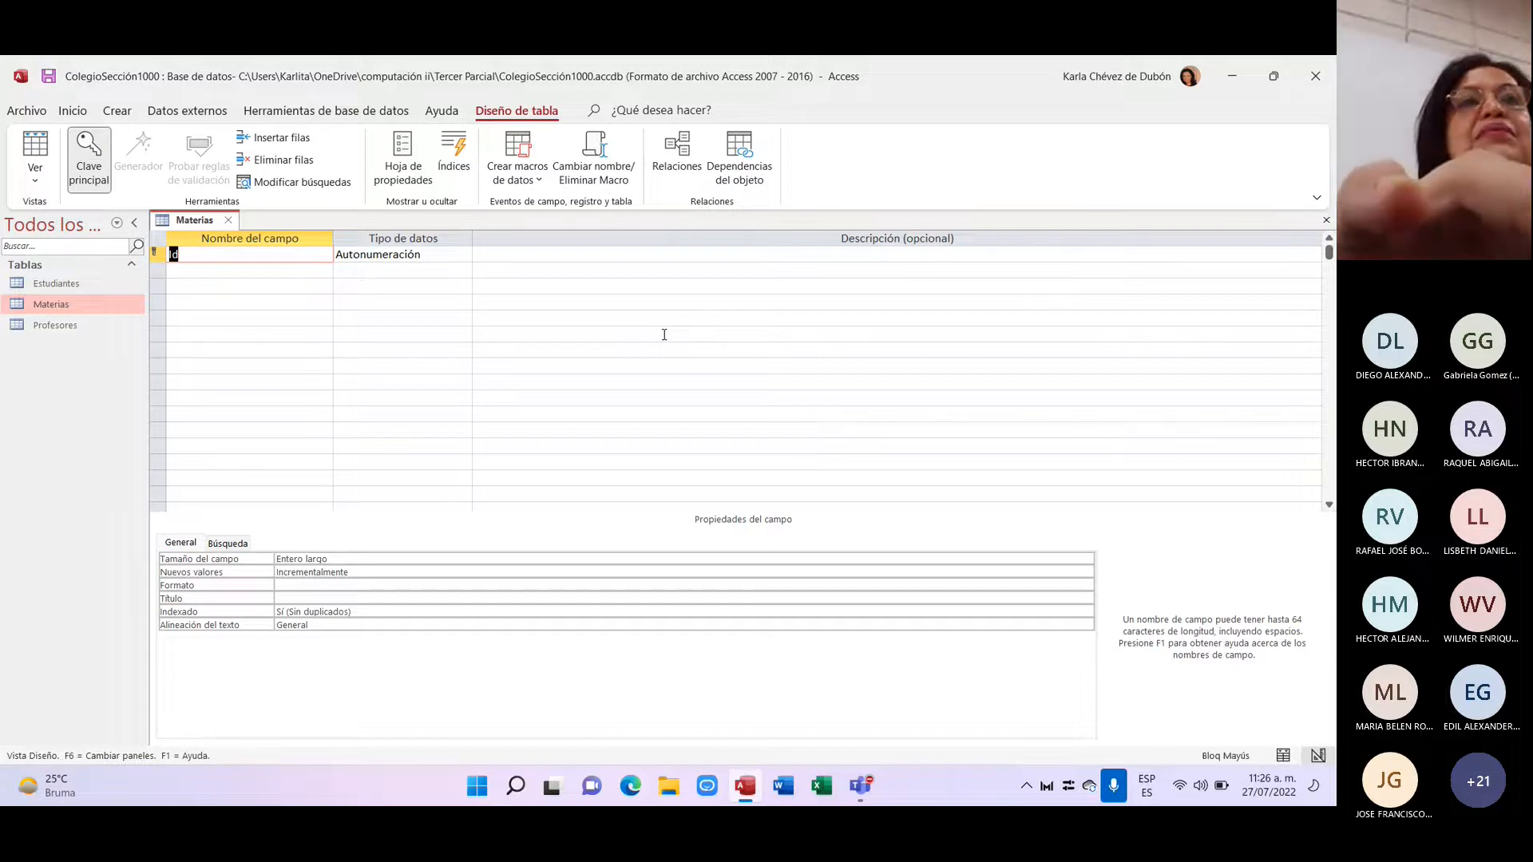
key(Caps_Lock)
text(Co)
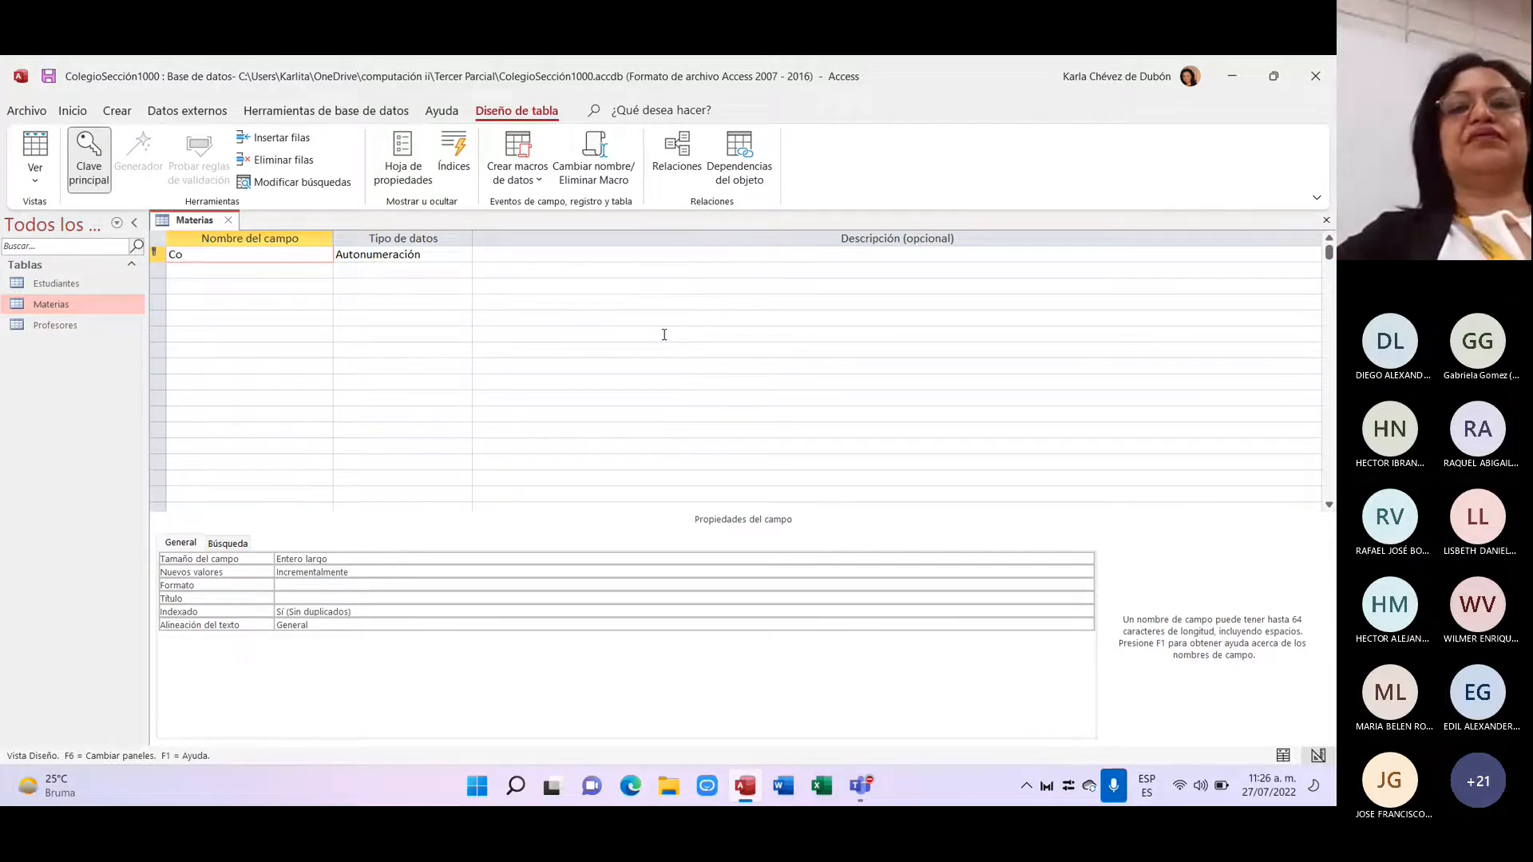
text(digo)
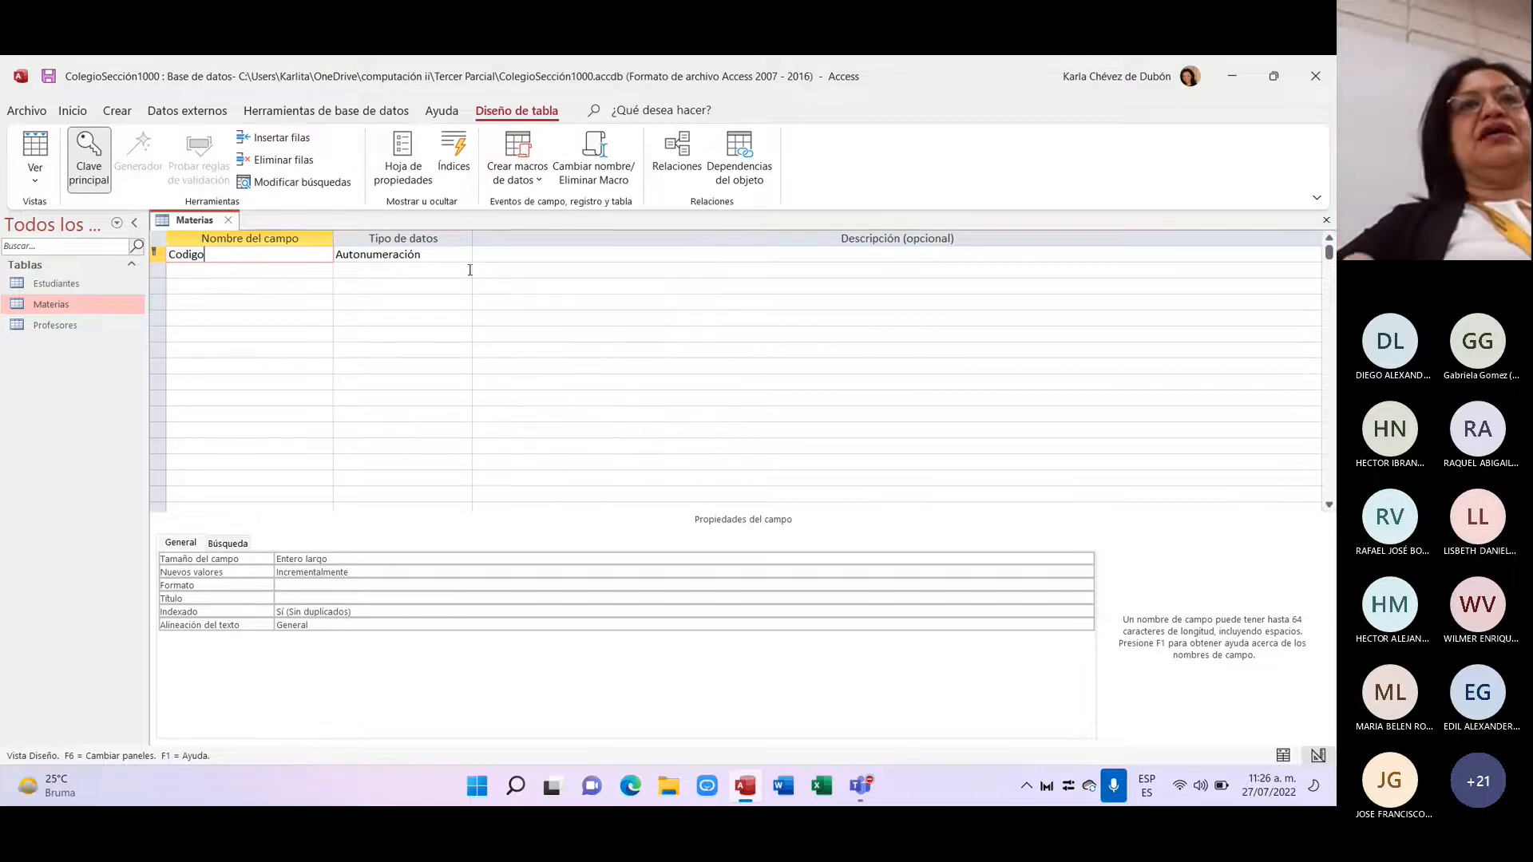
click(443, 253)
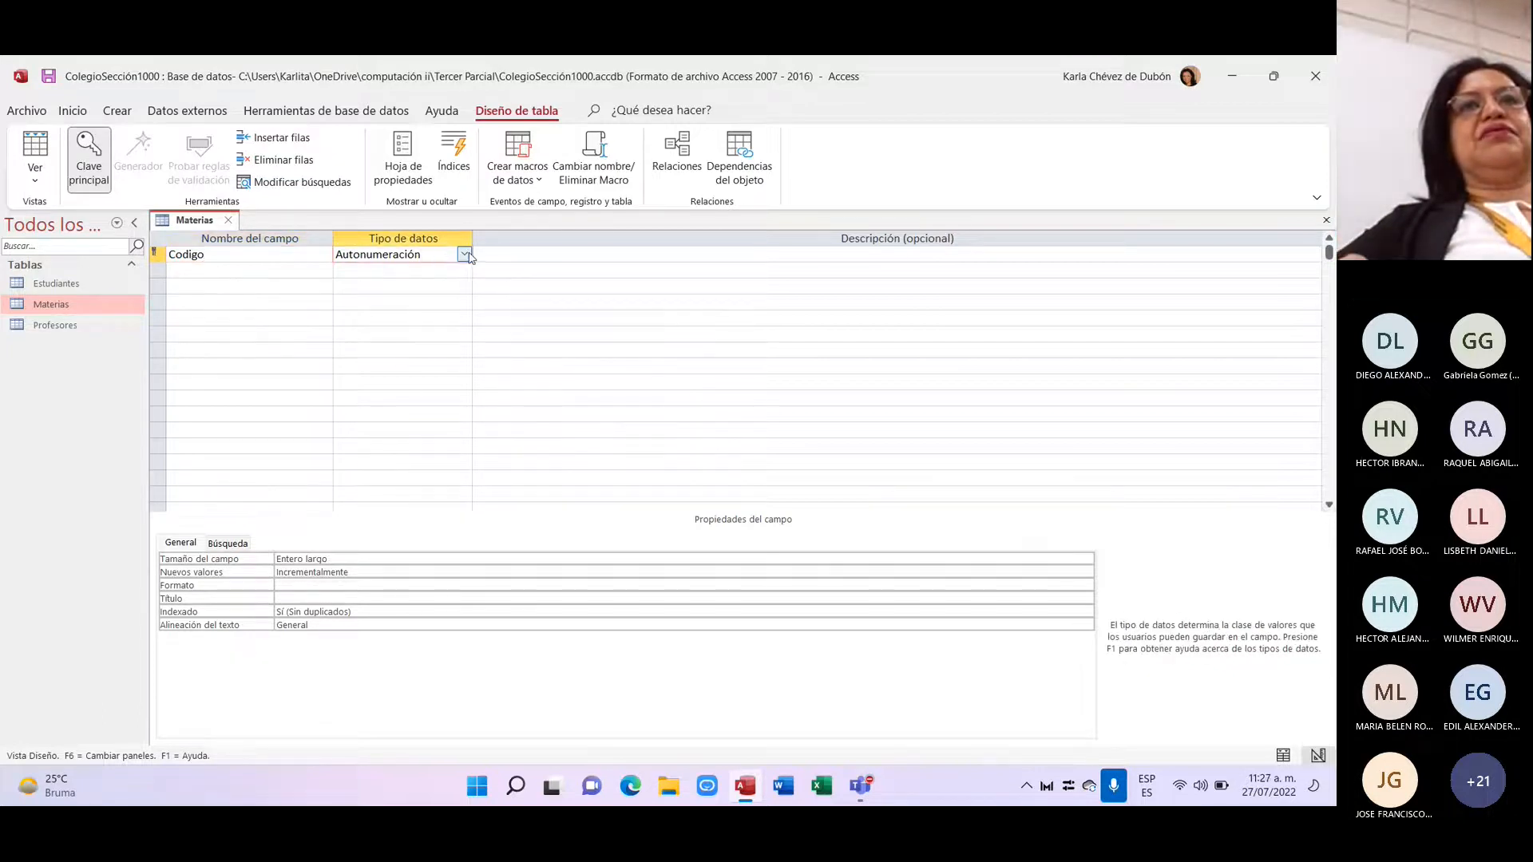
click(468, 255)
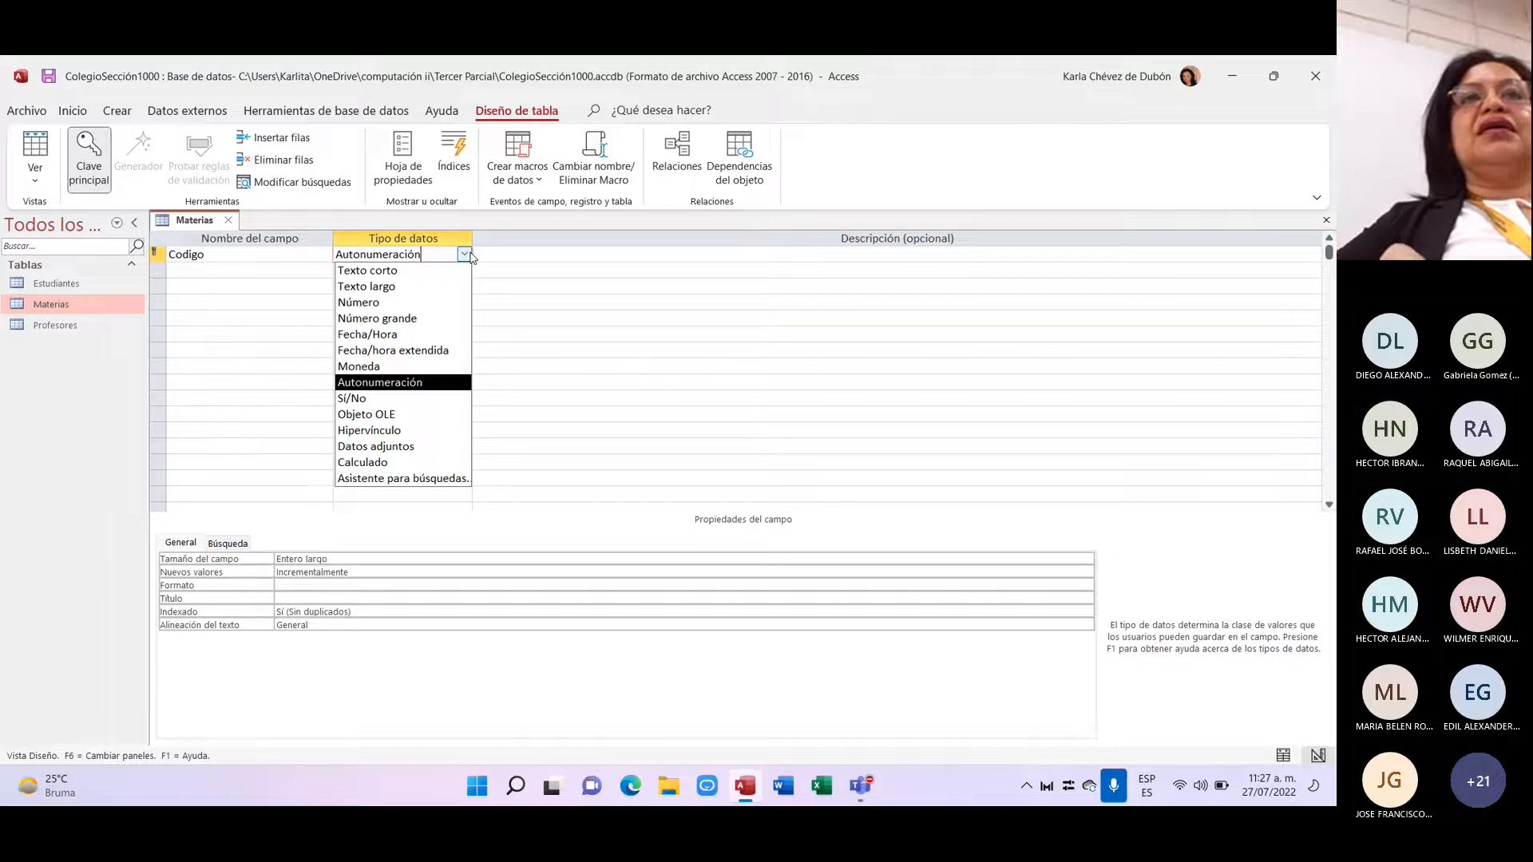
click(398, 287)
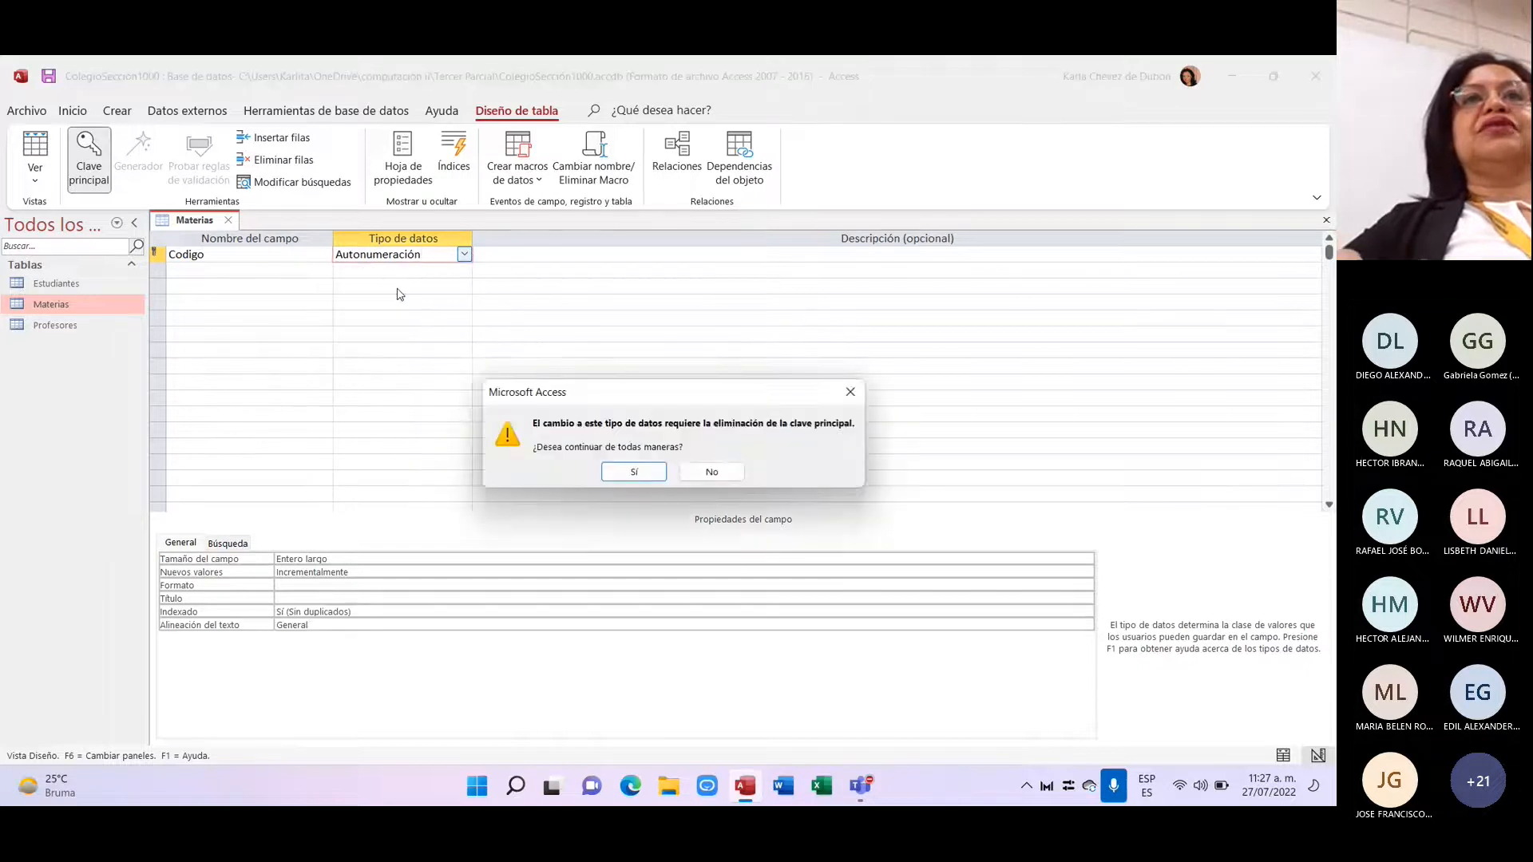
click(711, 475)
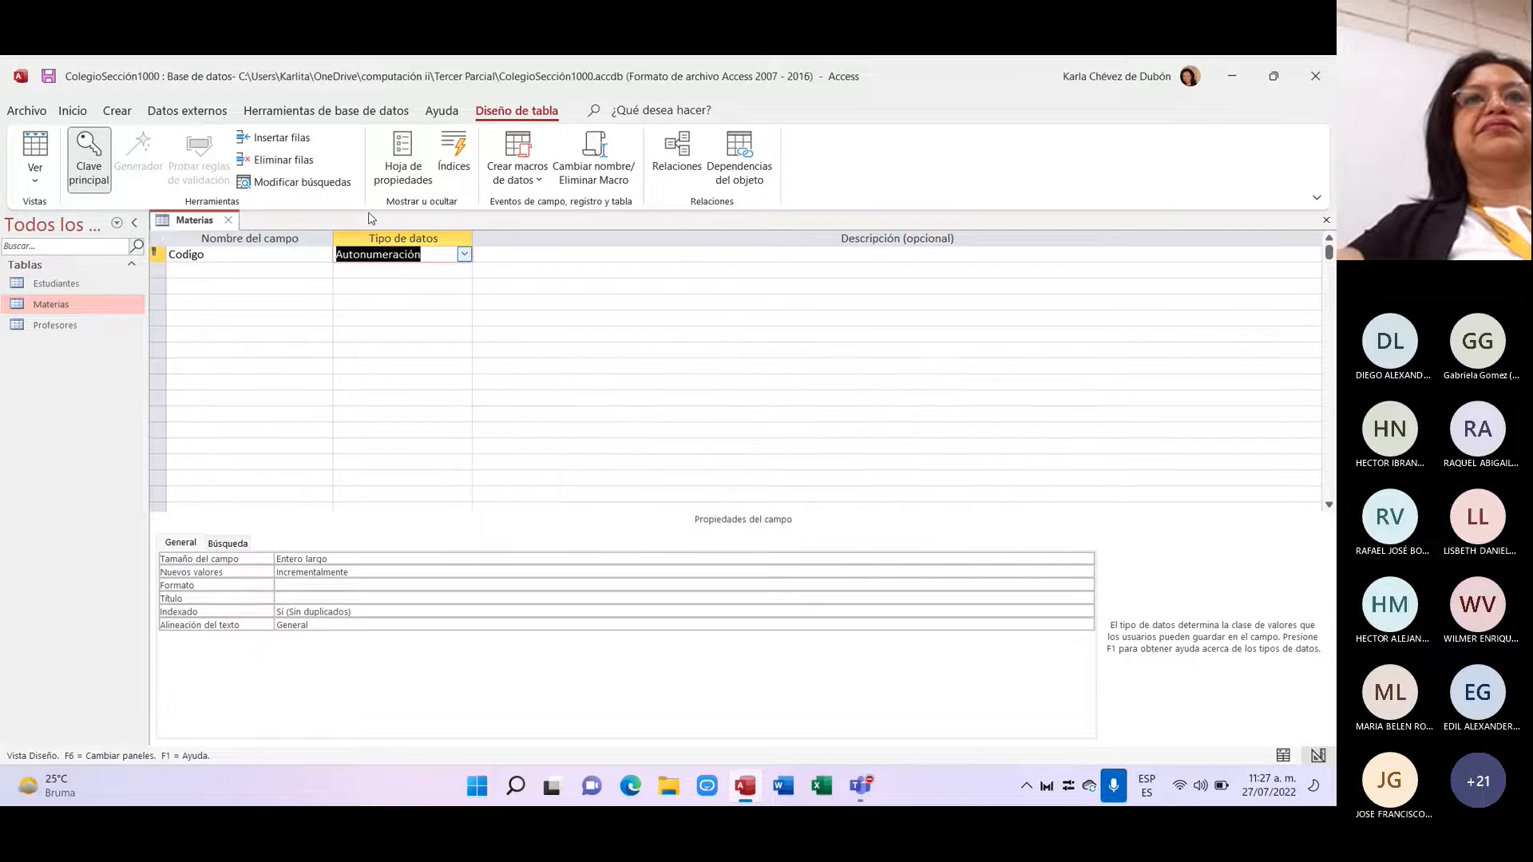
Step: Set the Codigo field's data type to Texto corto and add a second field named Nombre, also Texto corto
click(463, 254)
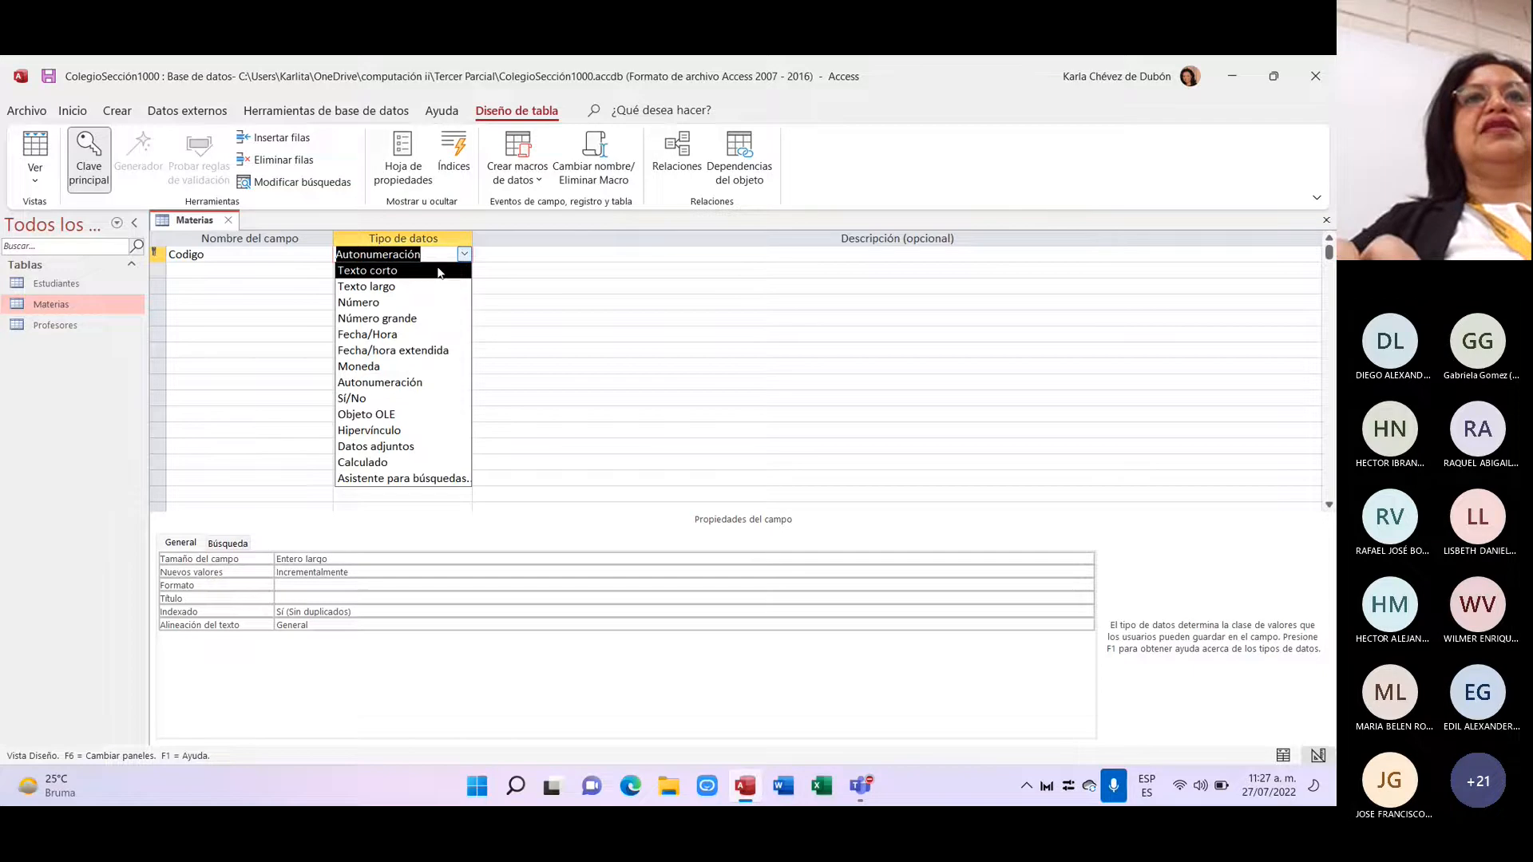
click(383, 270)
click(301, 270)
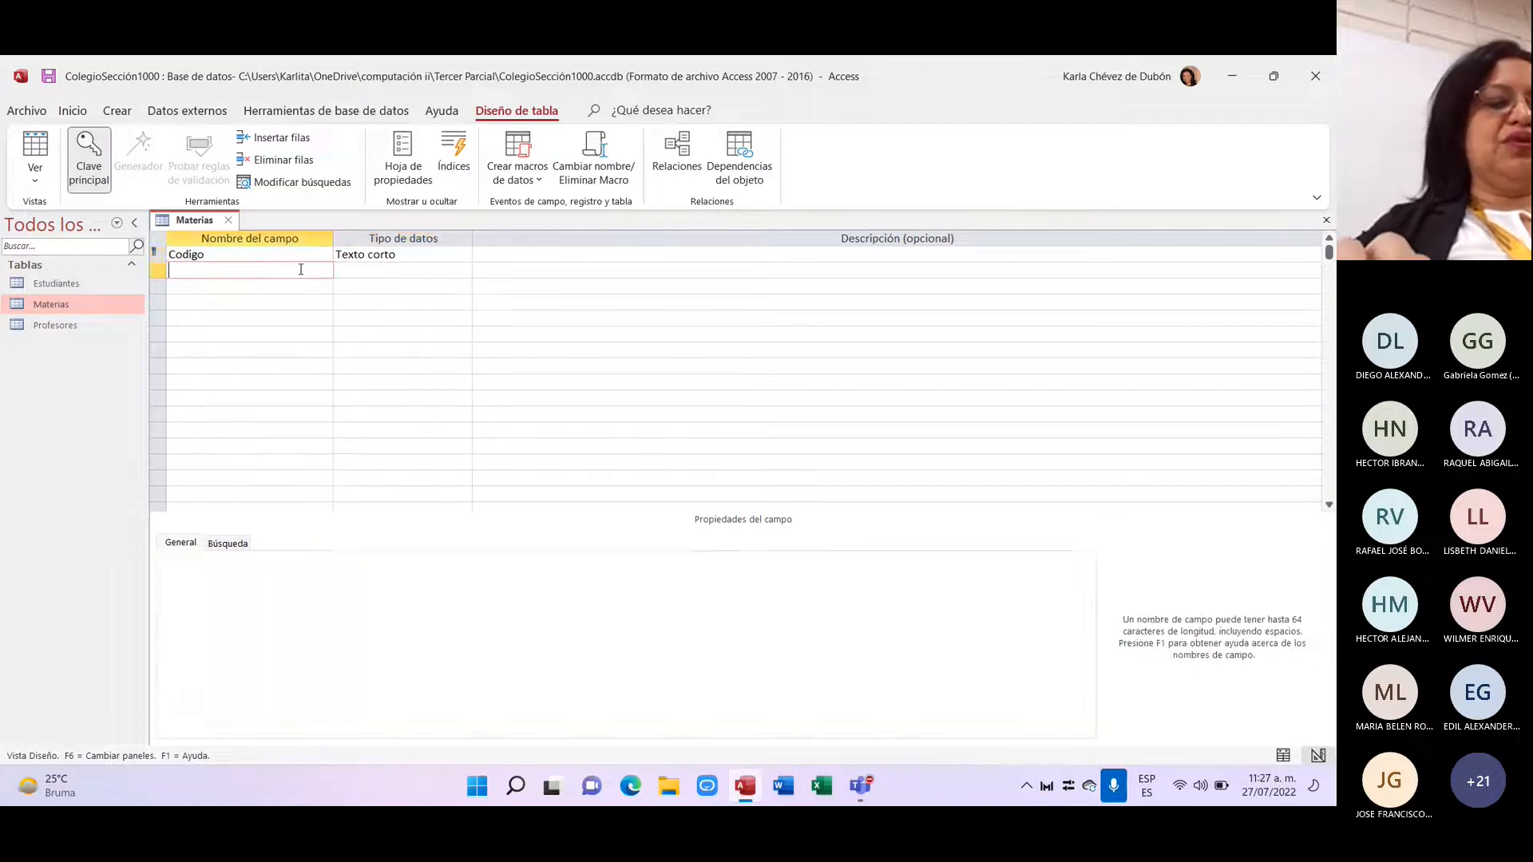
key(Caps_Lock)
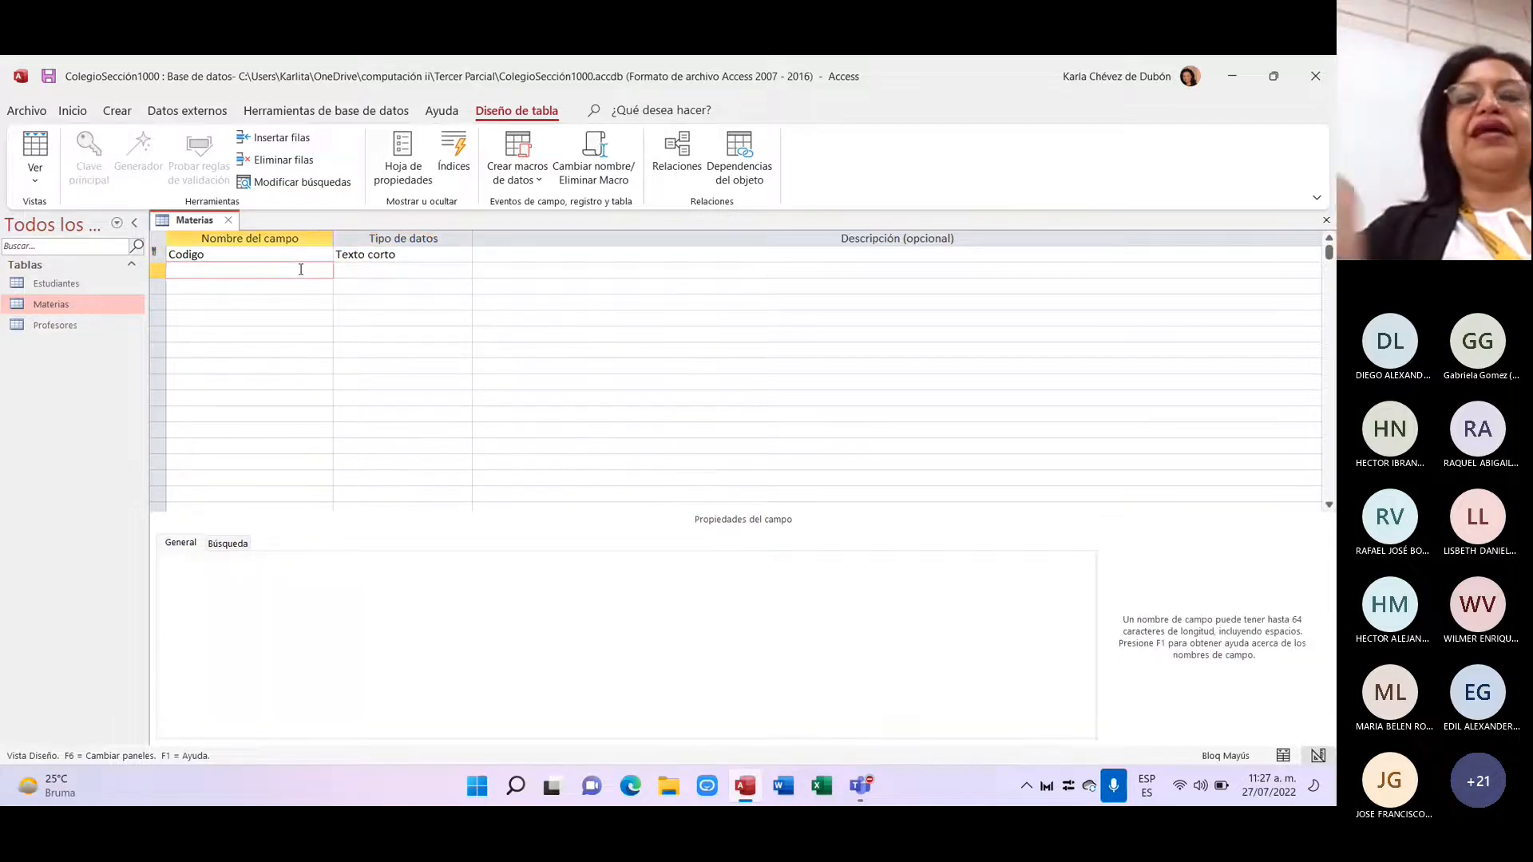
text(N)
key(Caps_Lock)
text(ombre)
key(Tab)
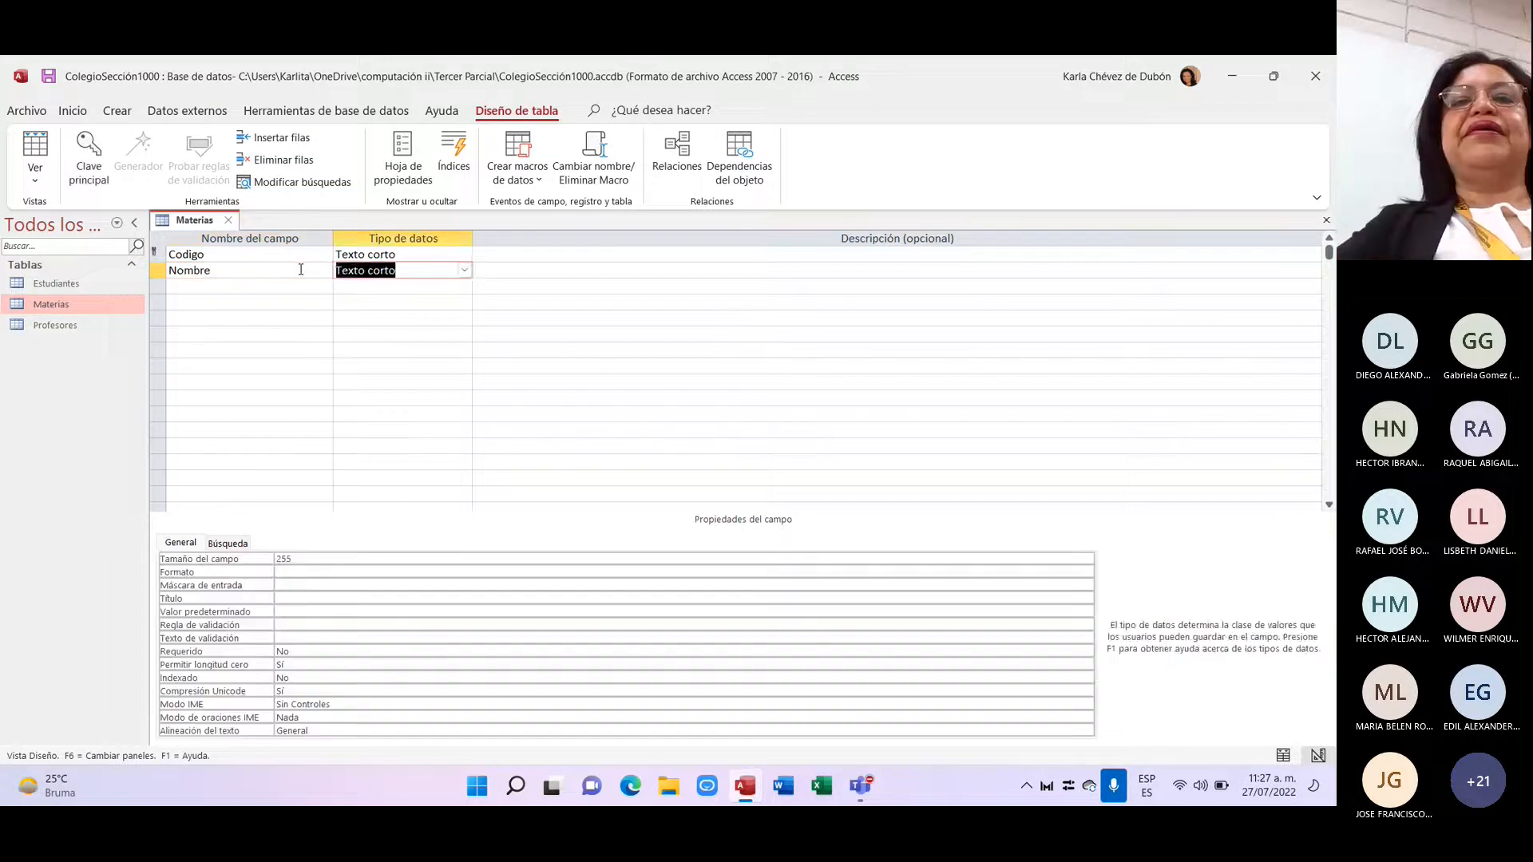
key(Tab)
key(Tab)
Step: Add a third field named Carrera with the data type Texto corto, and close the Materias table with its design changes saved
key(Caps_Lock)
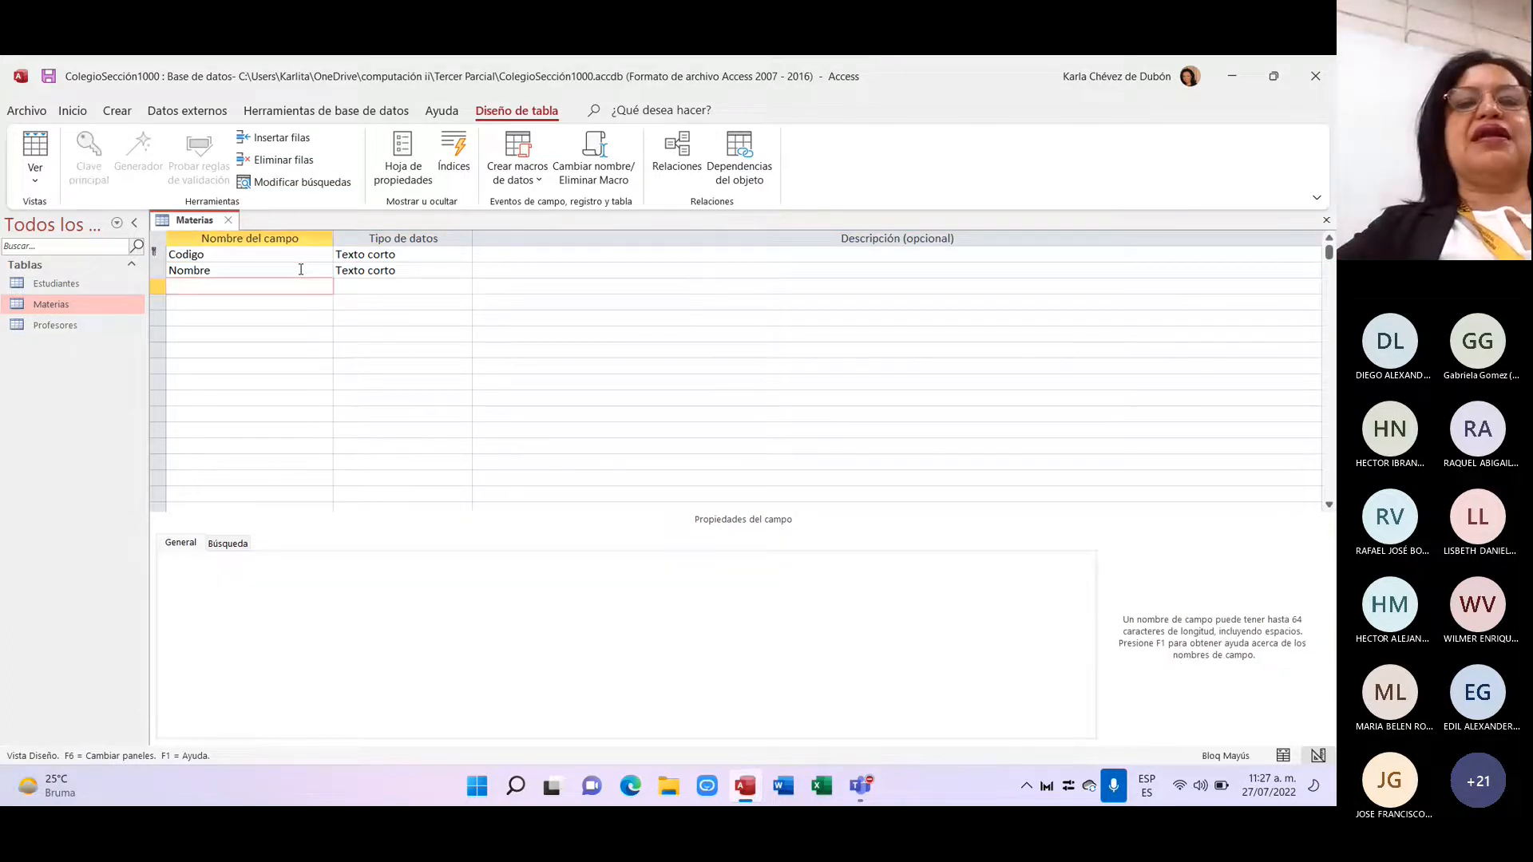
text(C)
key(Caps_Lock)
text(arr)
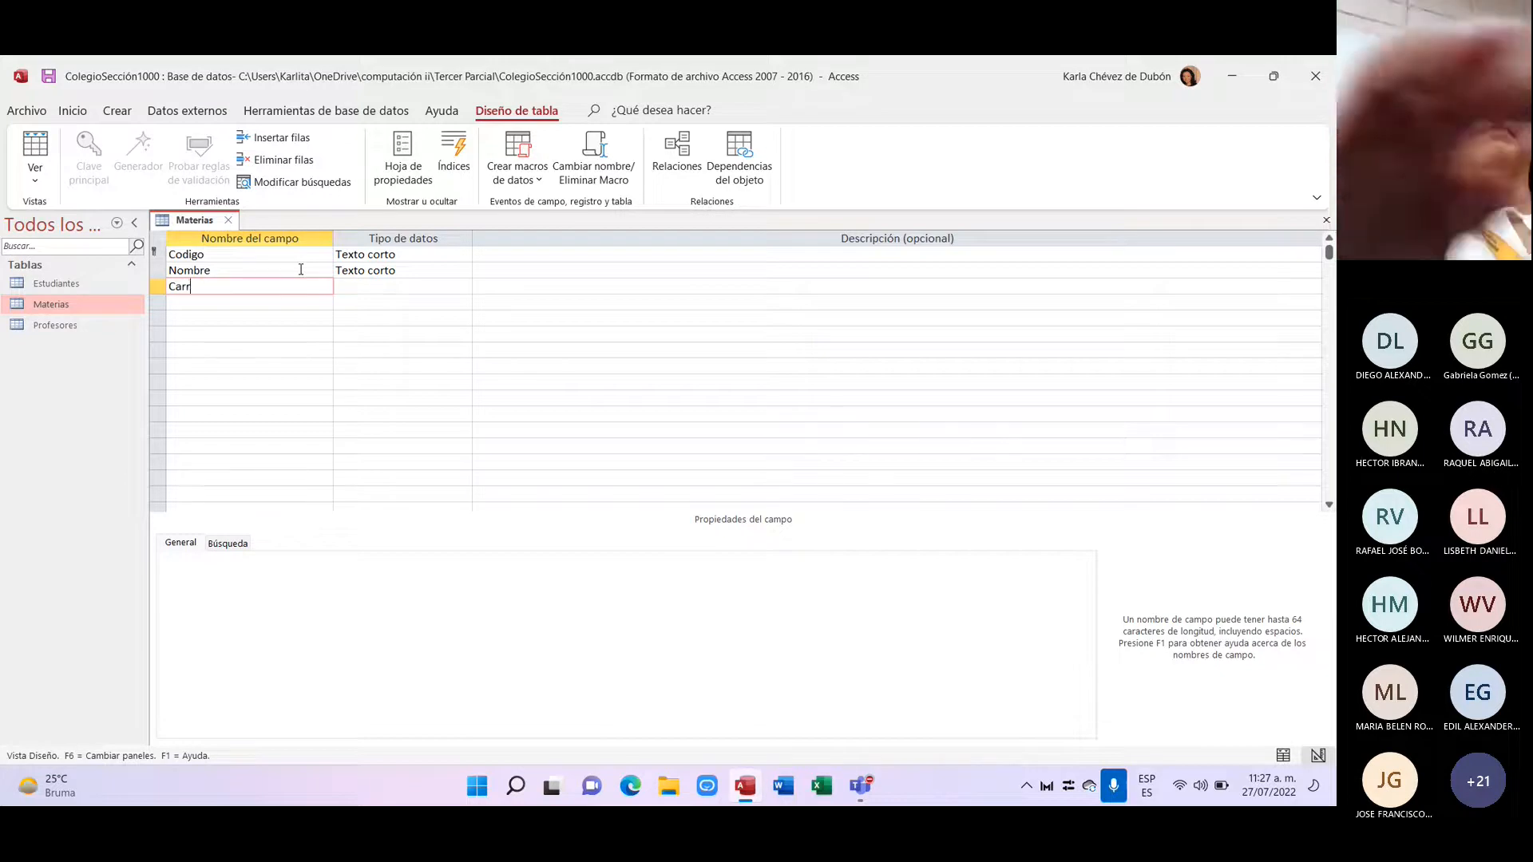
text(era)
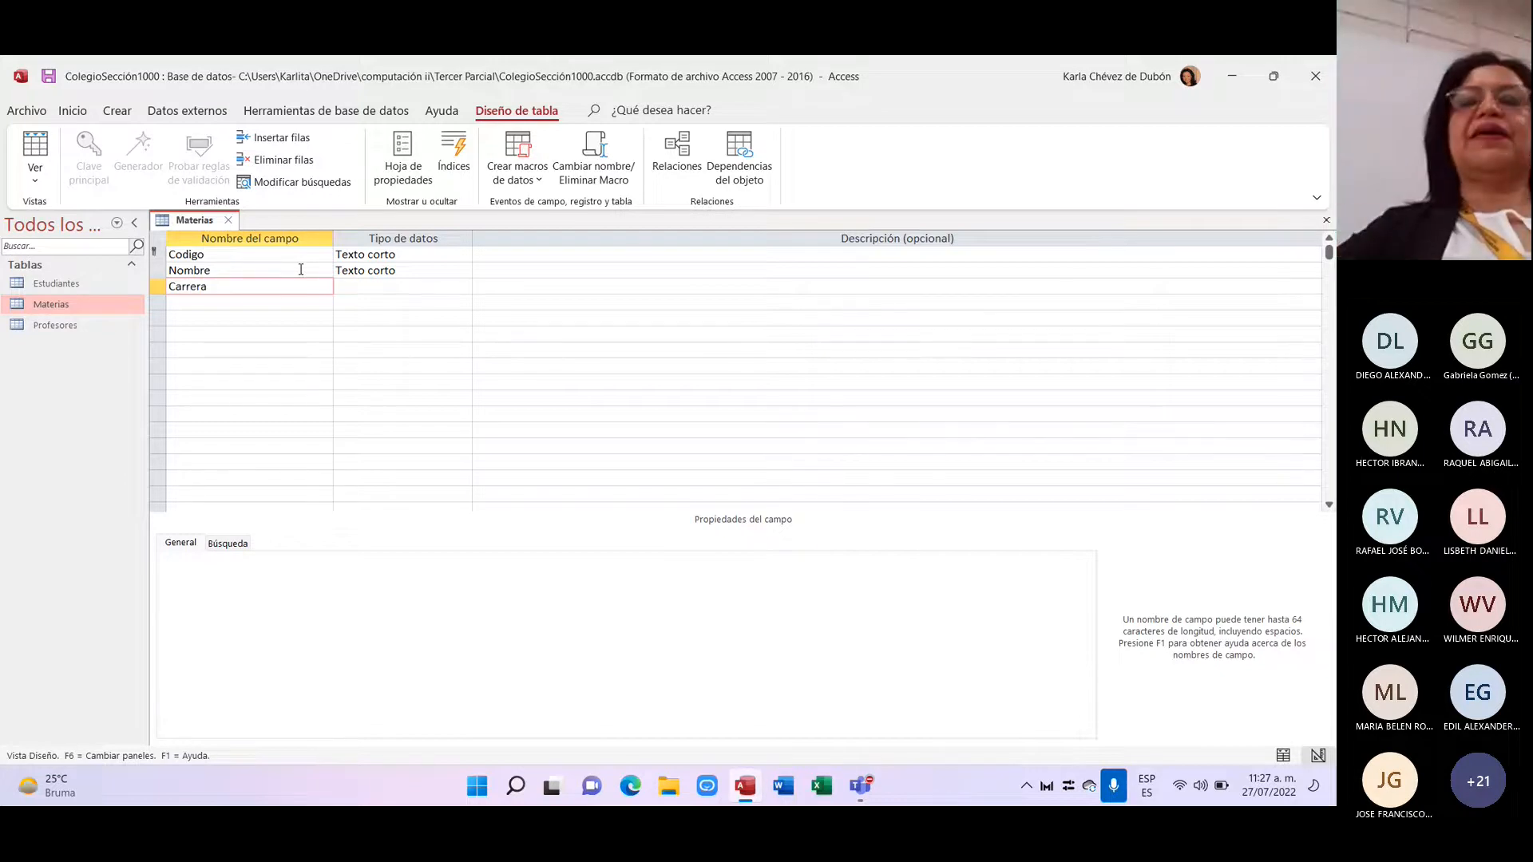
key(Tab)
key(Tab)
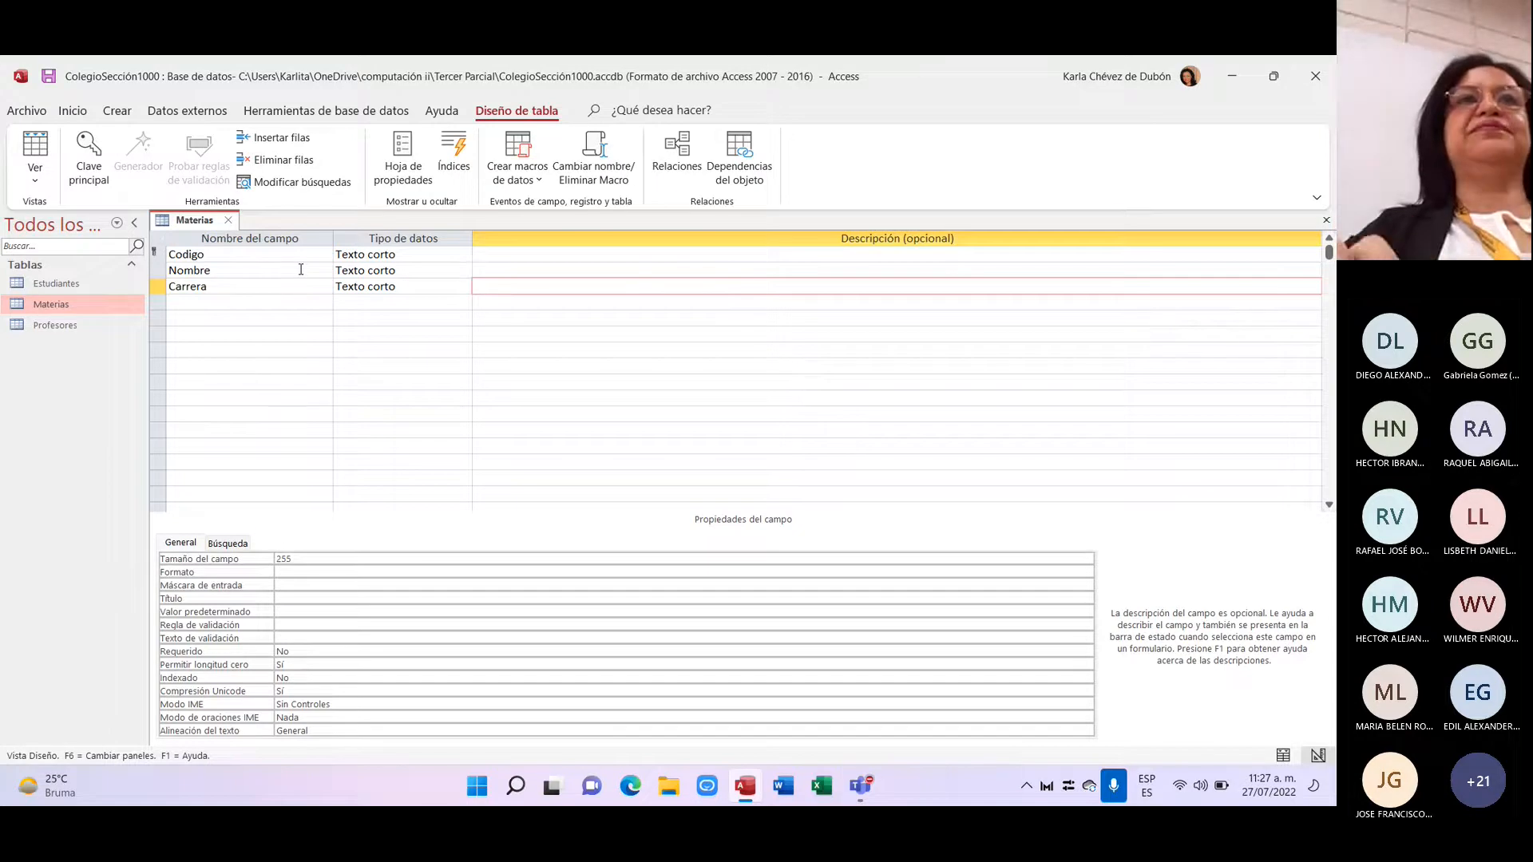
click(228, 221)
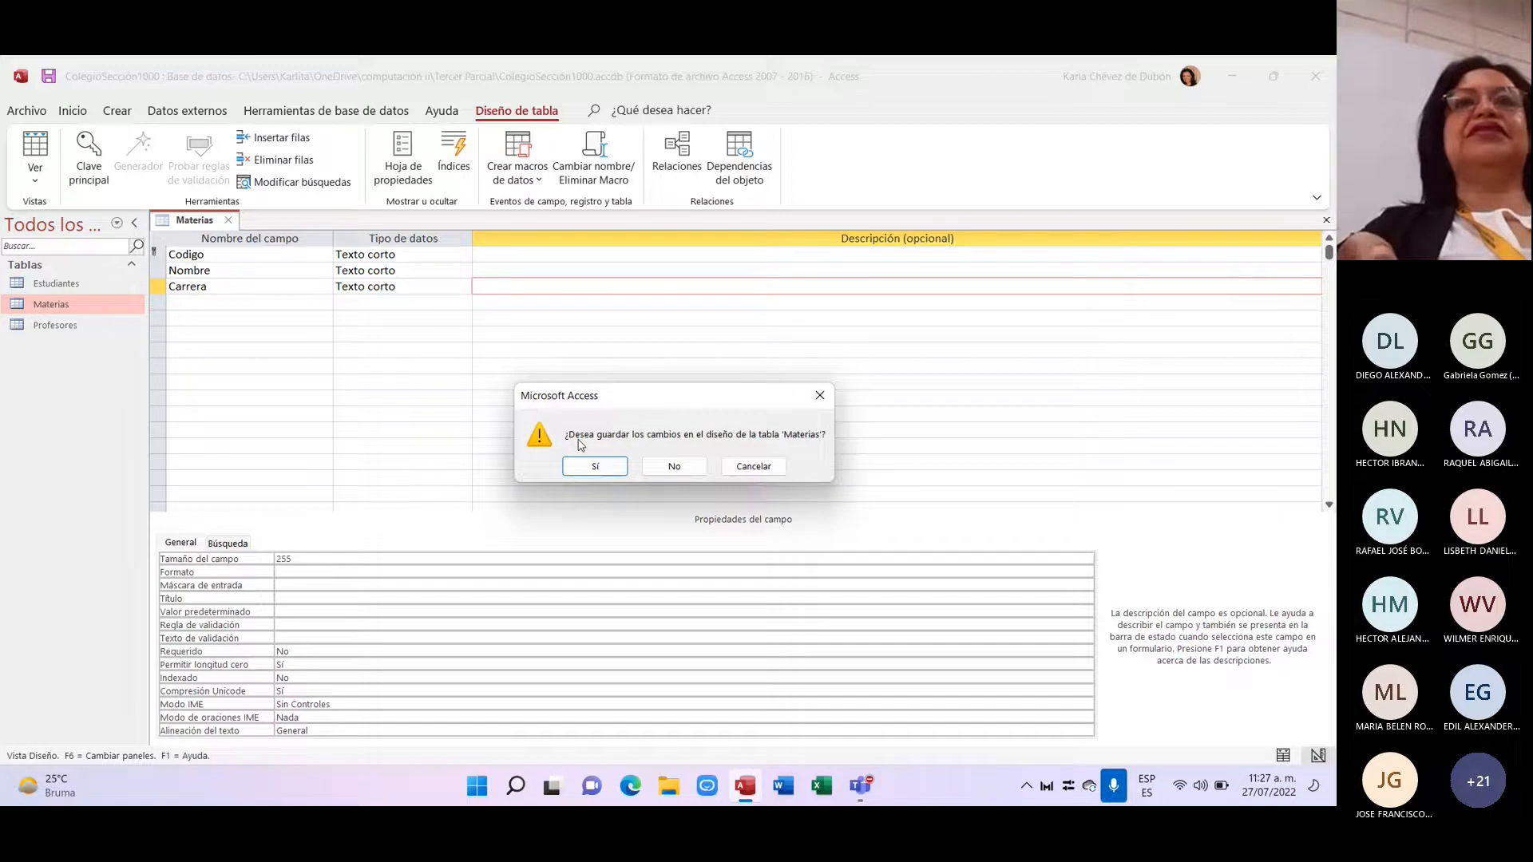
click(595, 466)
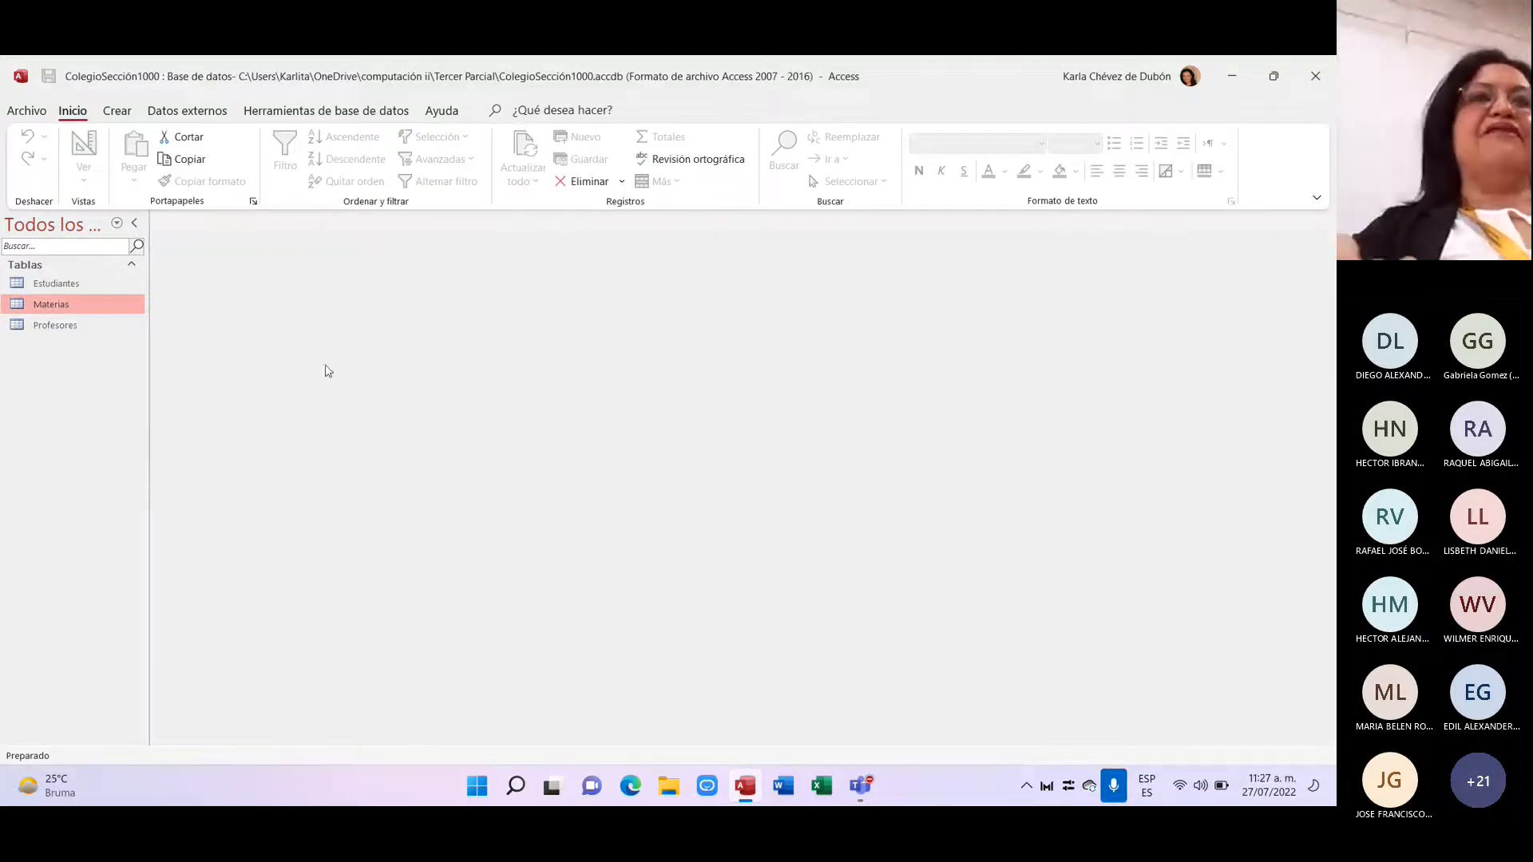
Step: Review the fields of the Estudiantes, Materias and Profesores tables in Datasheet view, and close all three tables
click(97, 281)
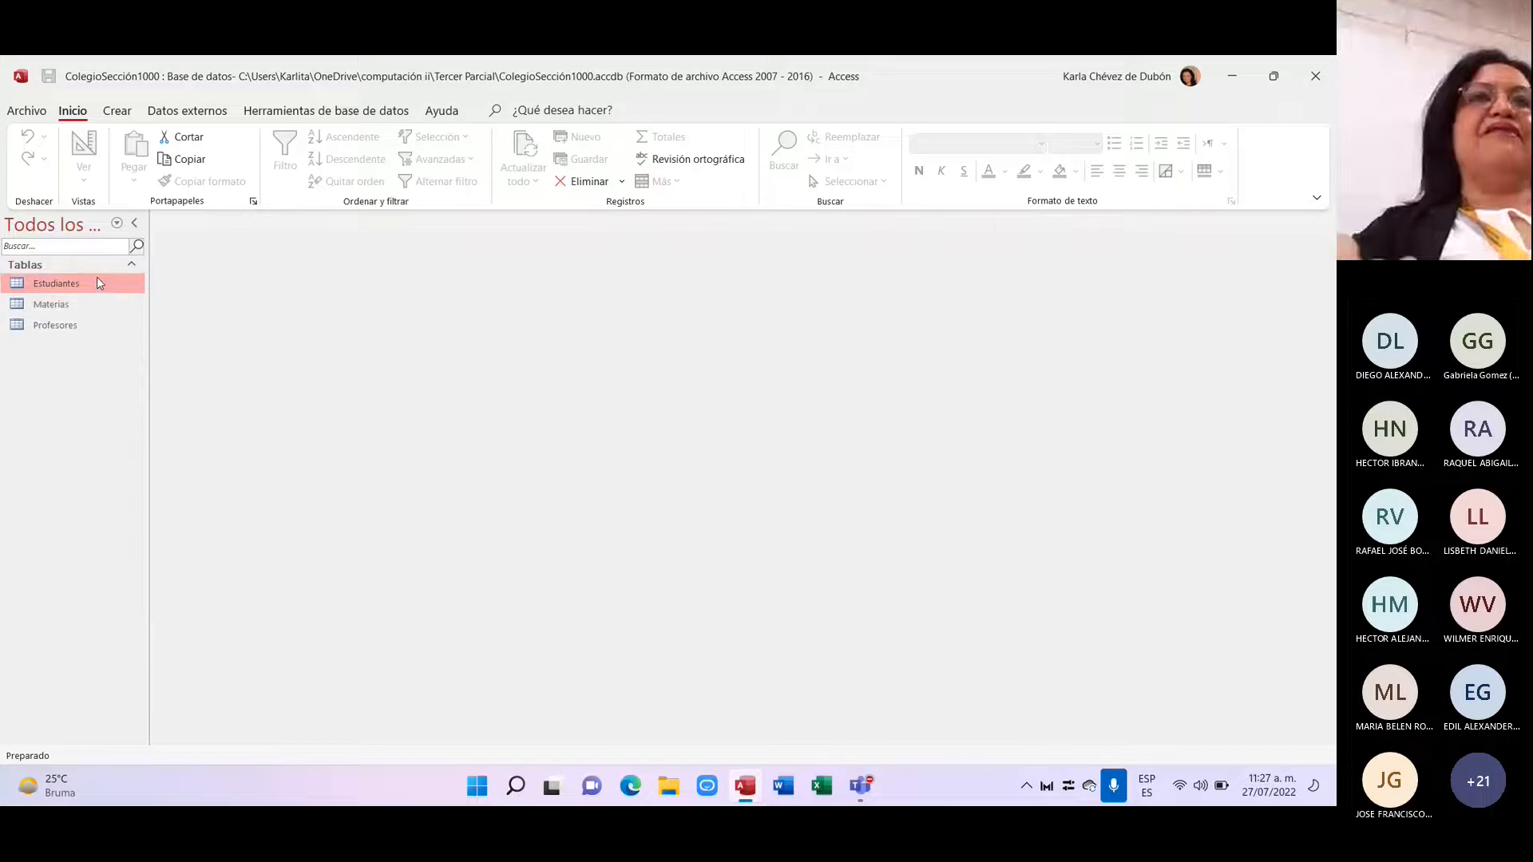
double_click(98, 281)
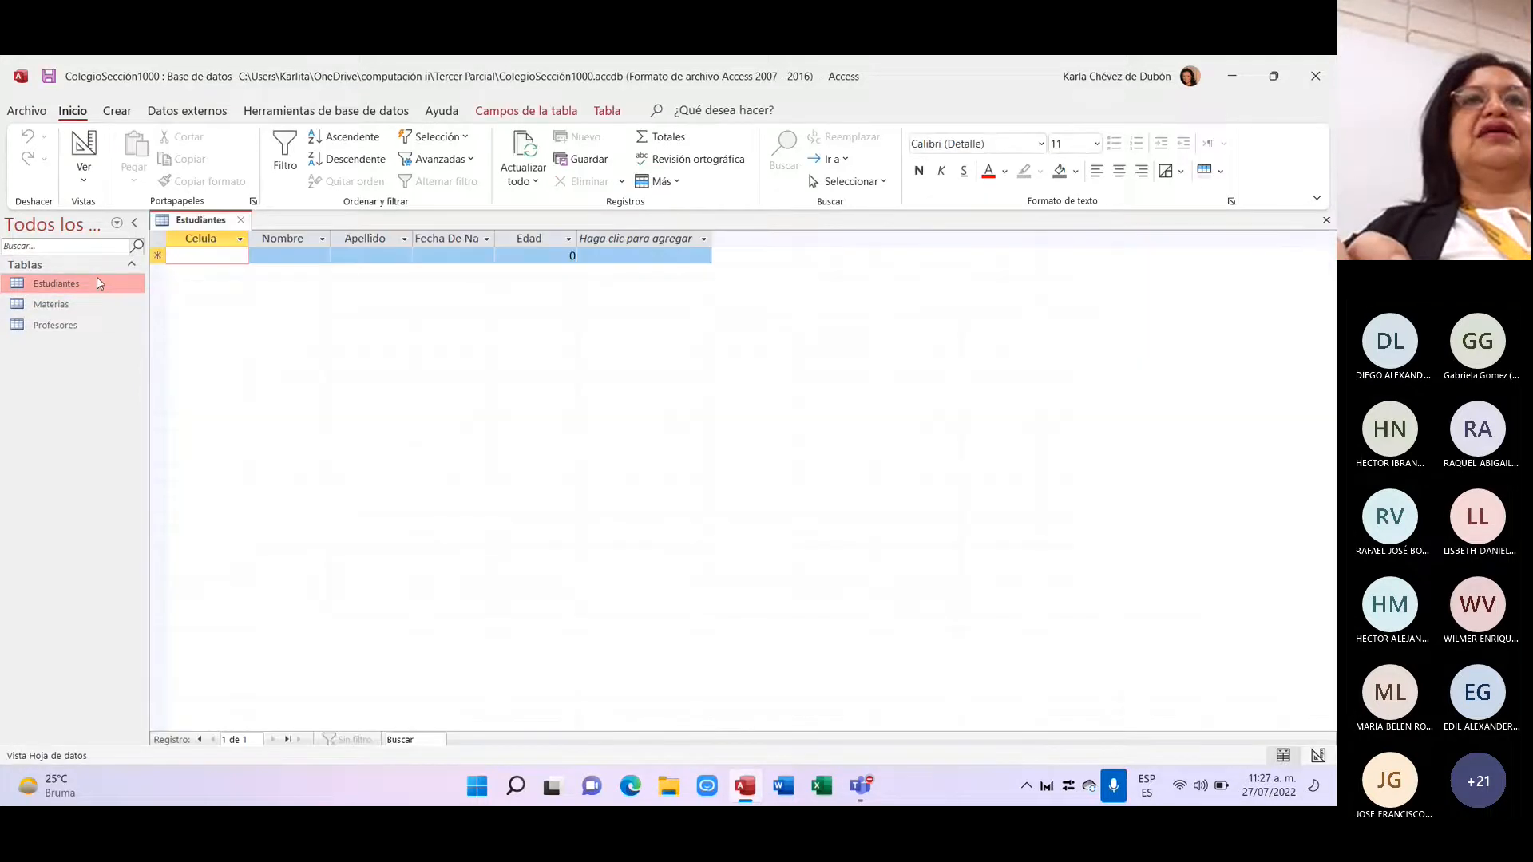
double_click(67, 312)
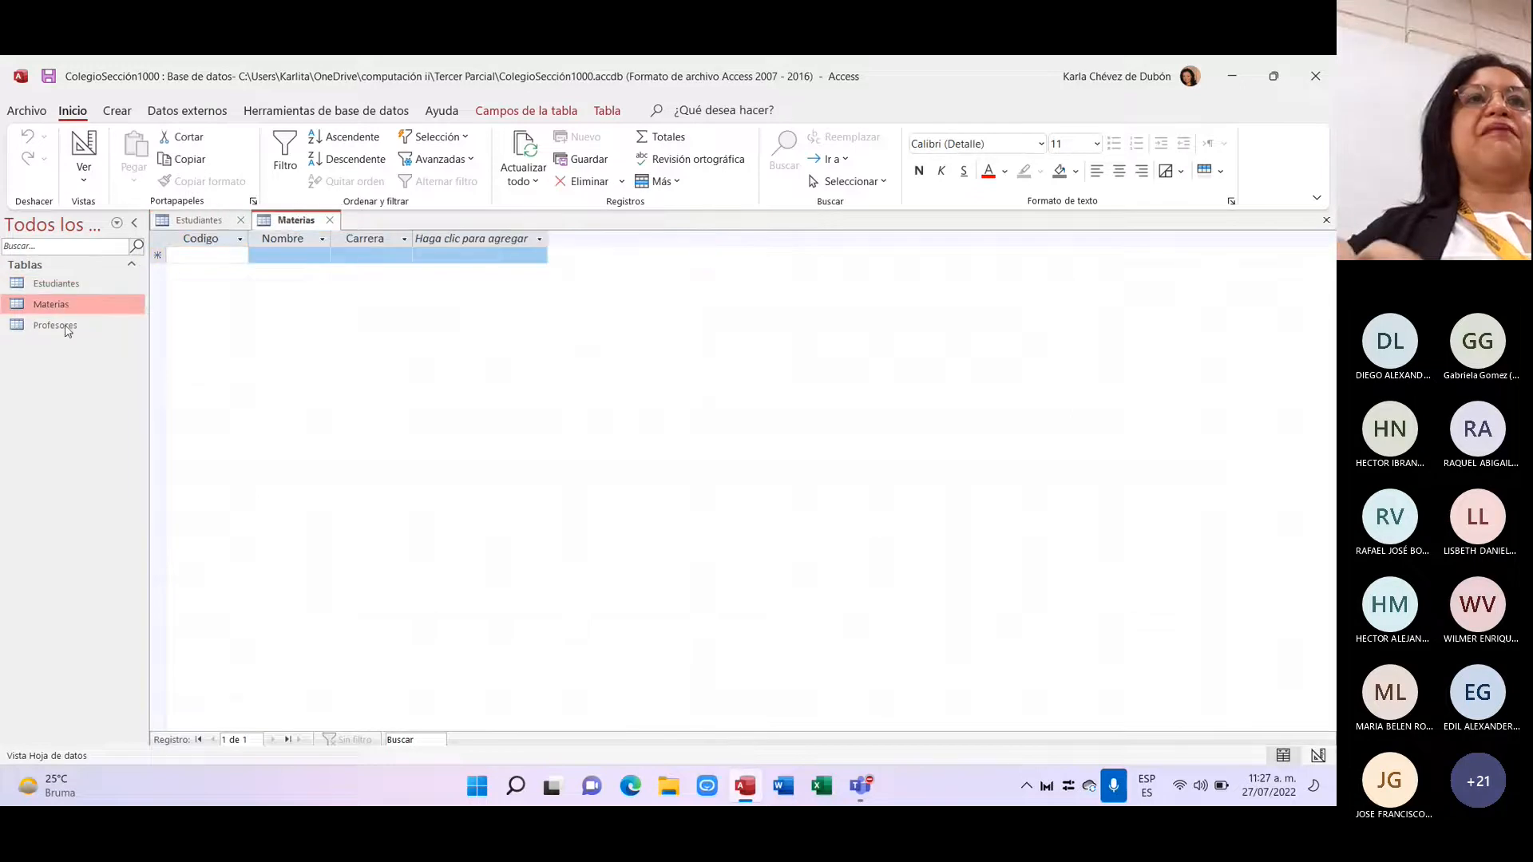
double_click(67, 327)
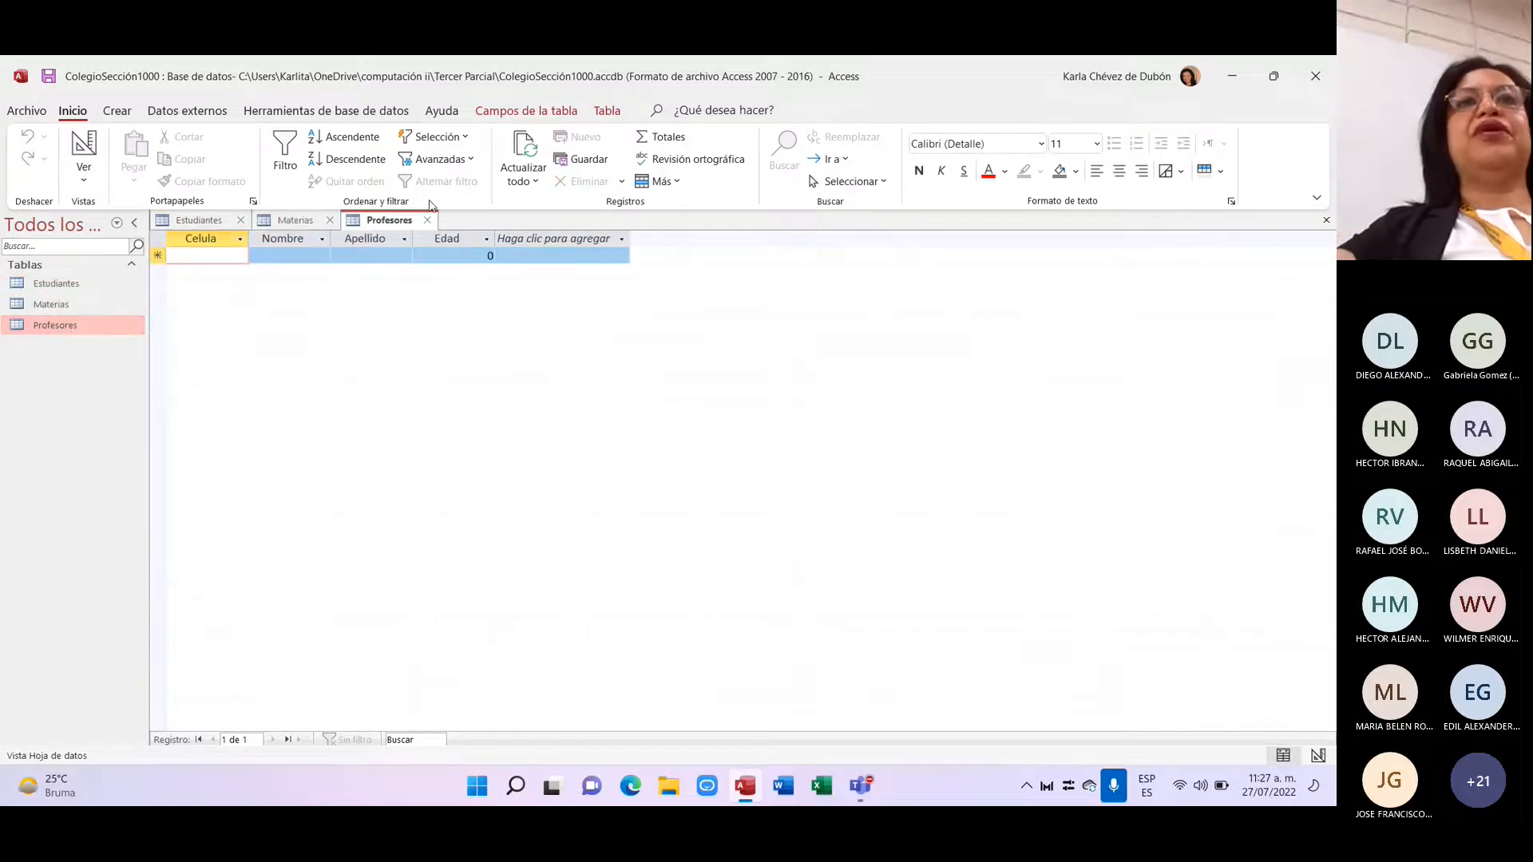
click(287, 224)
click(225, 224)
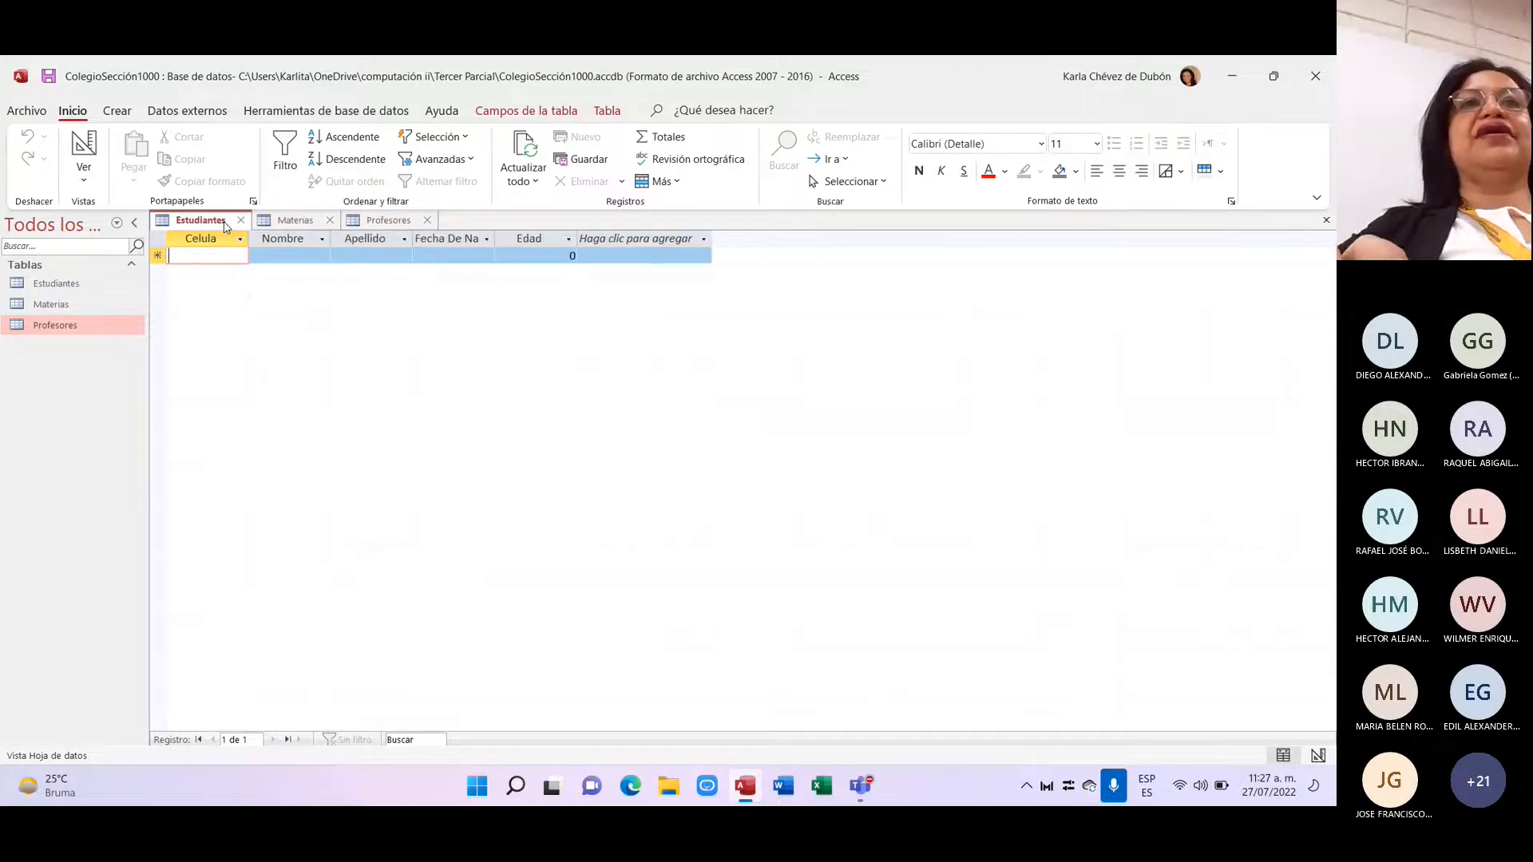
click(267, 221)
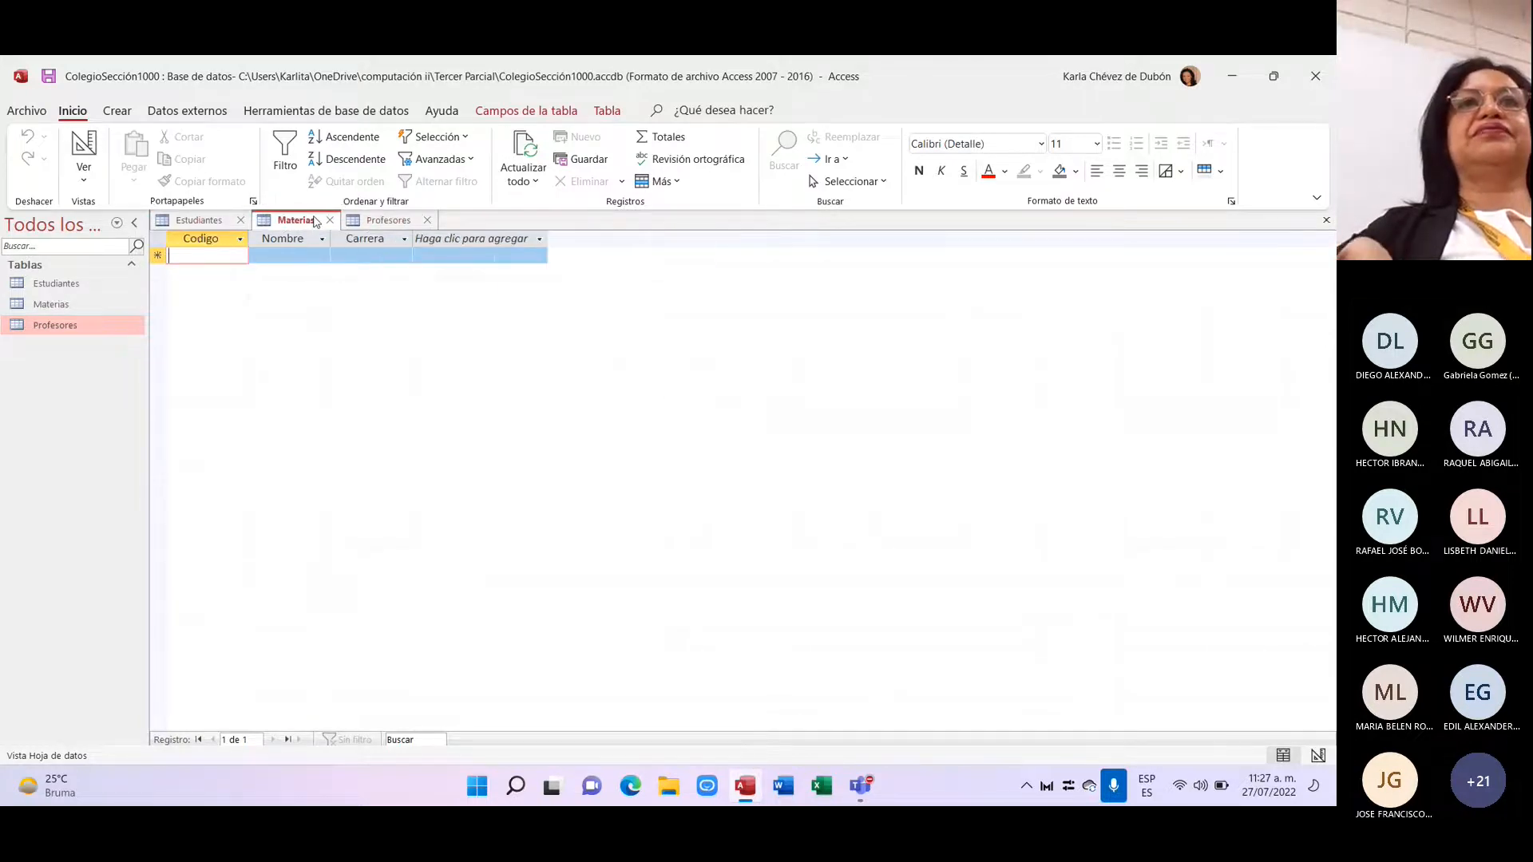
click(395, 224)
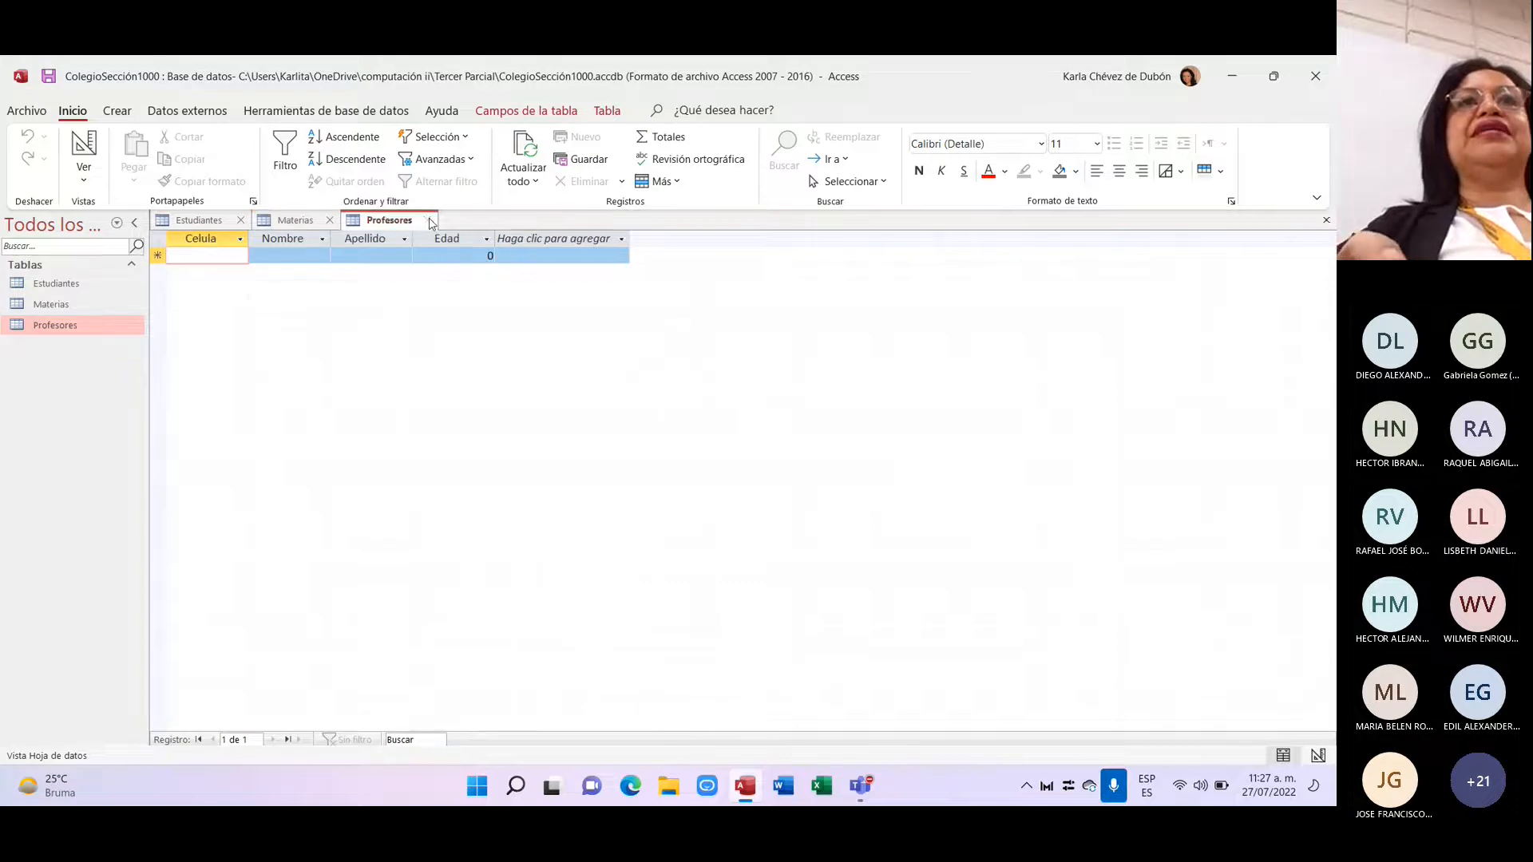
click(427, 221)
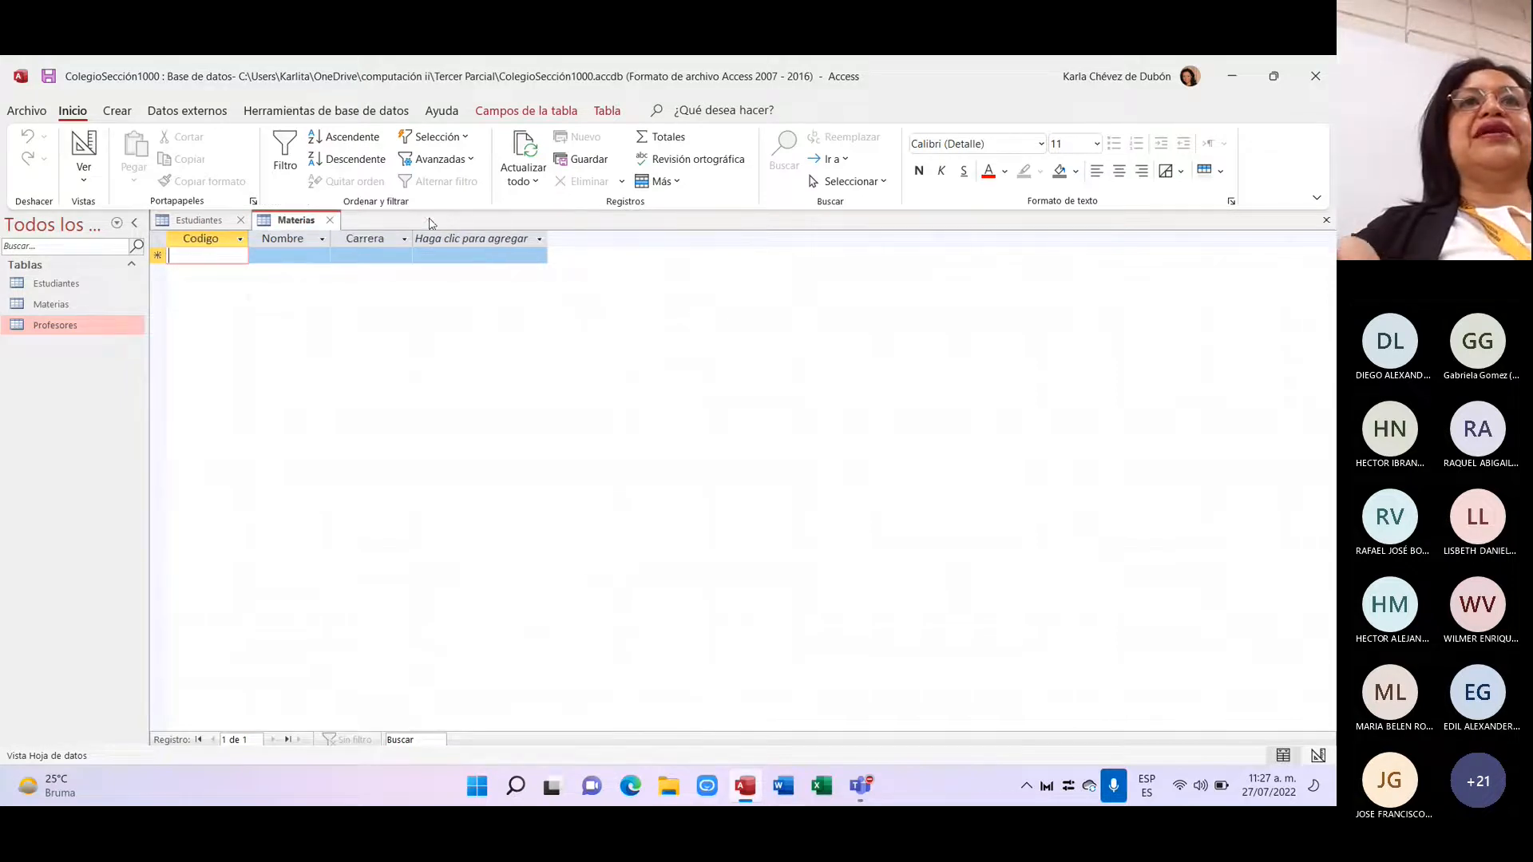
click(329, 221)
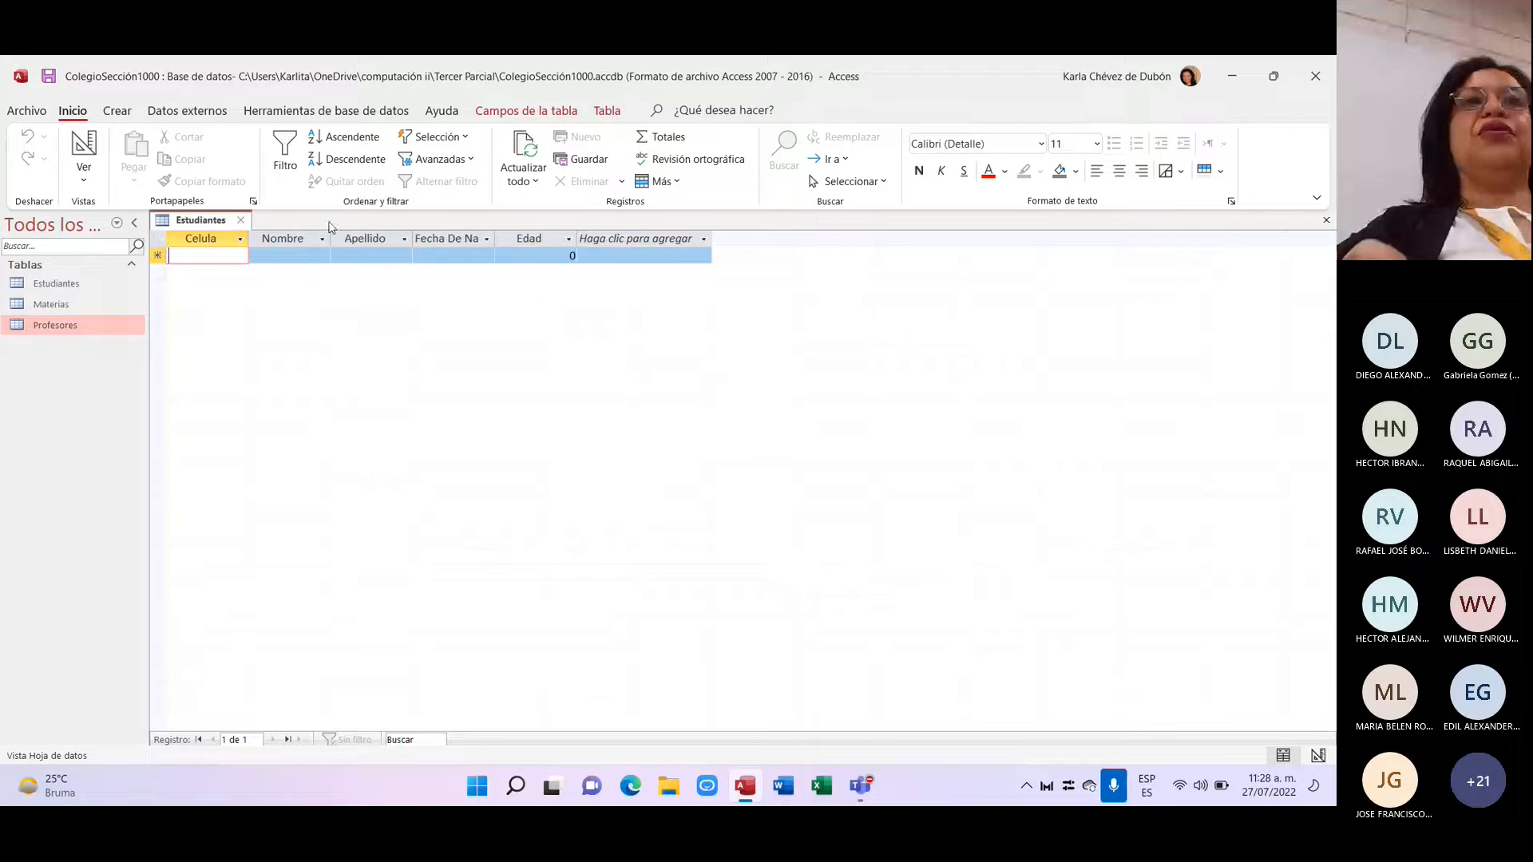
click(241, 222)
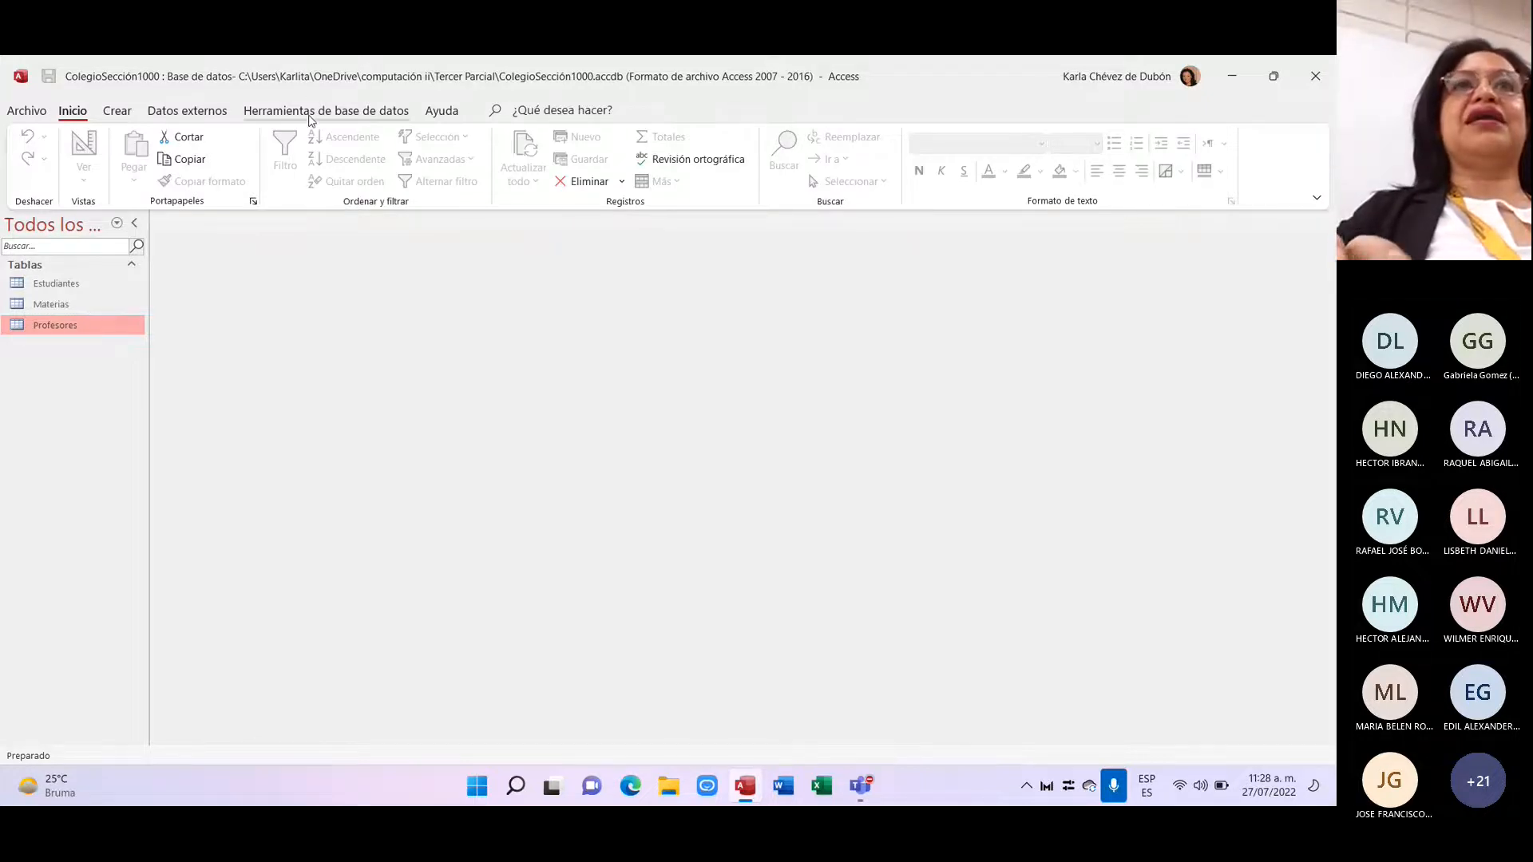
Step: Open the database's Relationships window and add the Estudiantes, Materias and Profesores tables to it
click(311, 112)
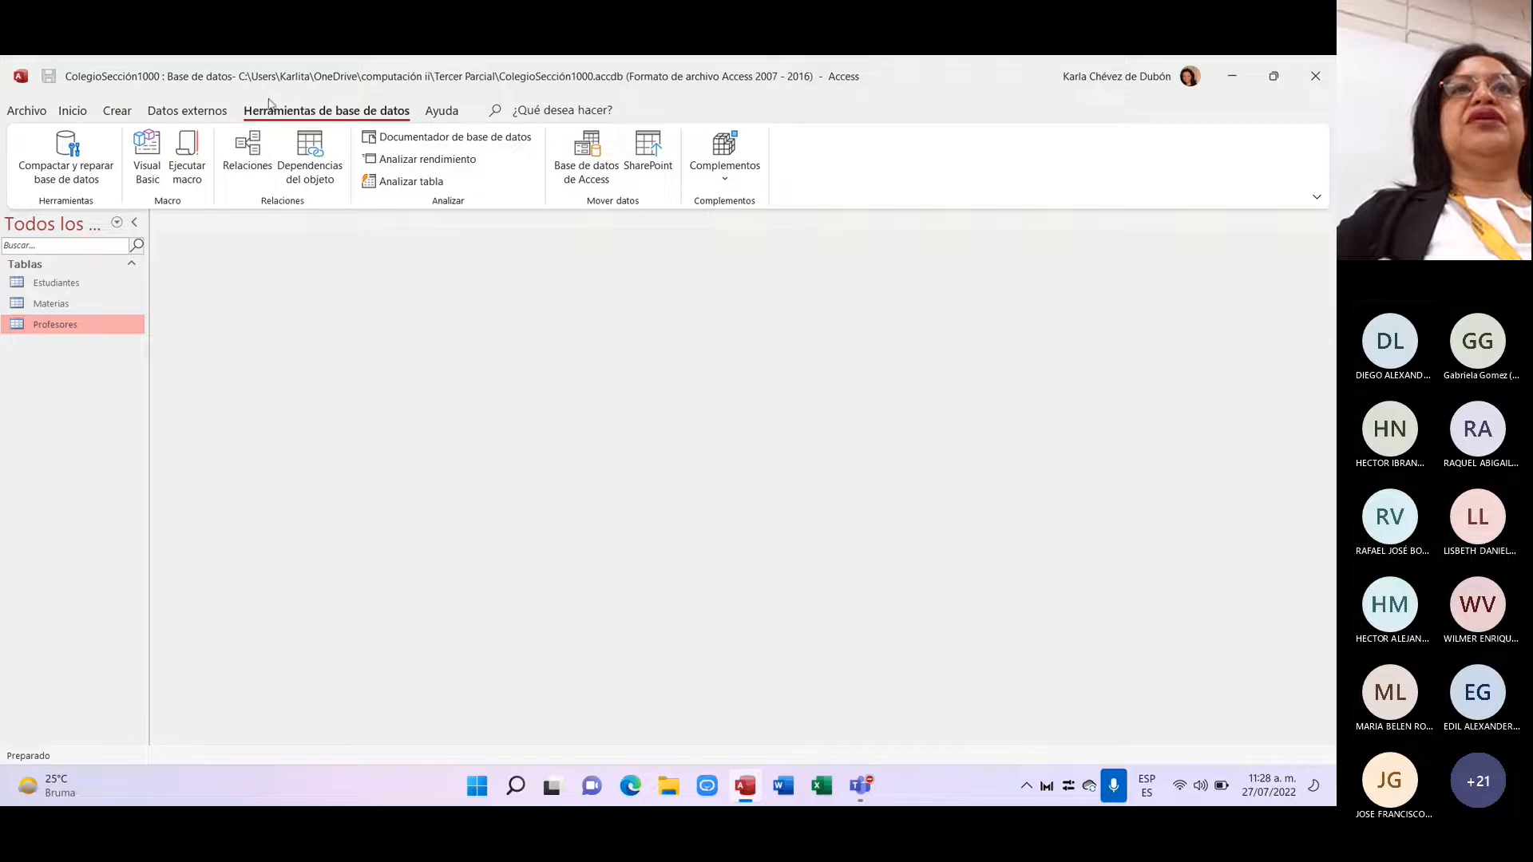
click(254, 143)
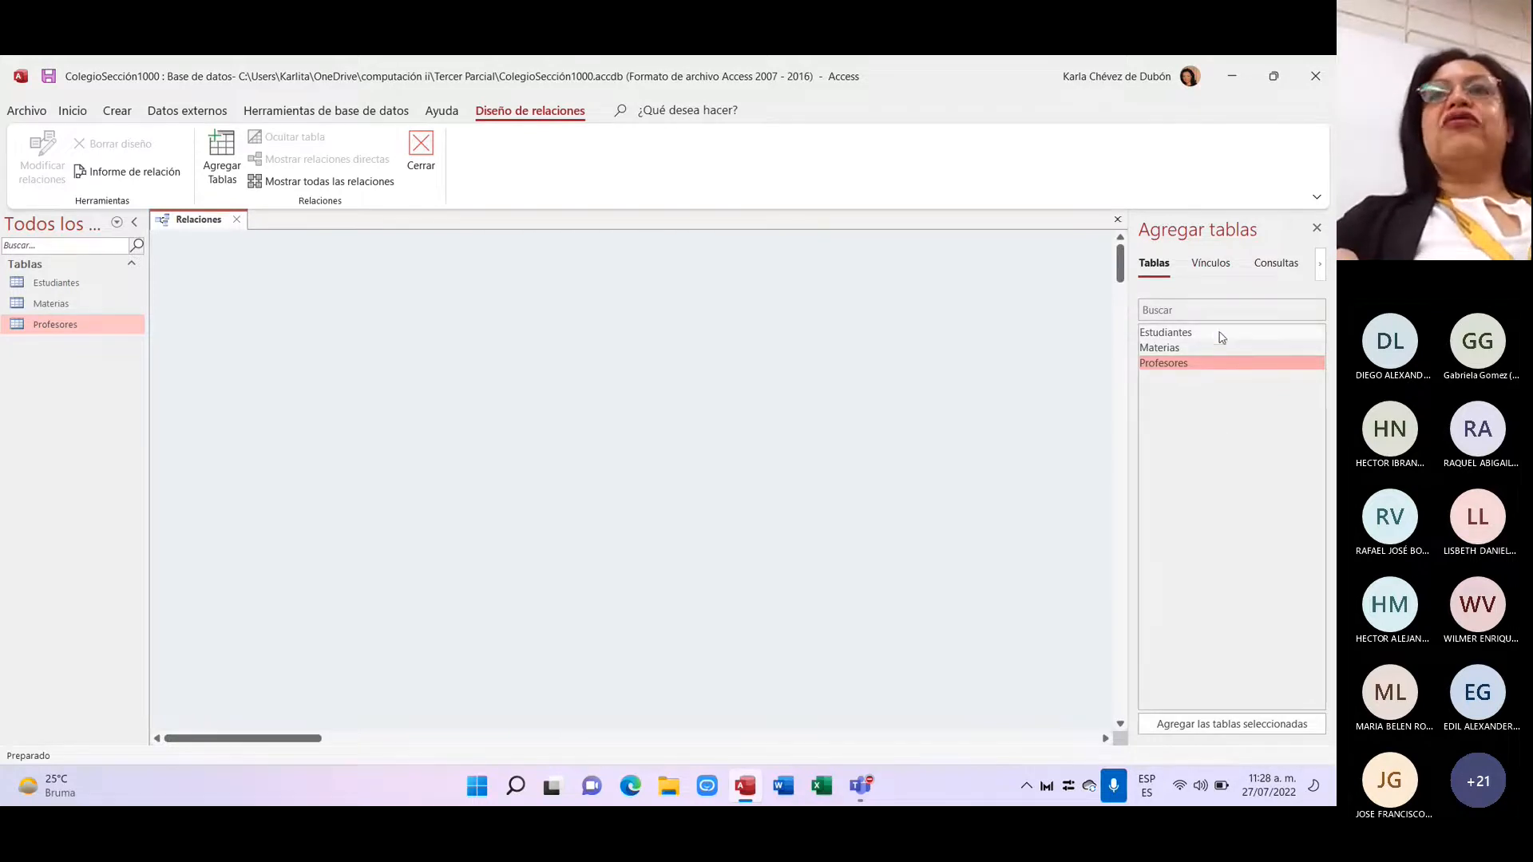
click(1216, 335)
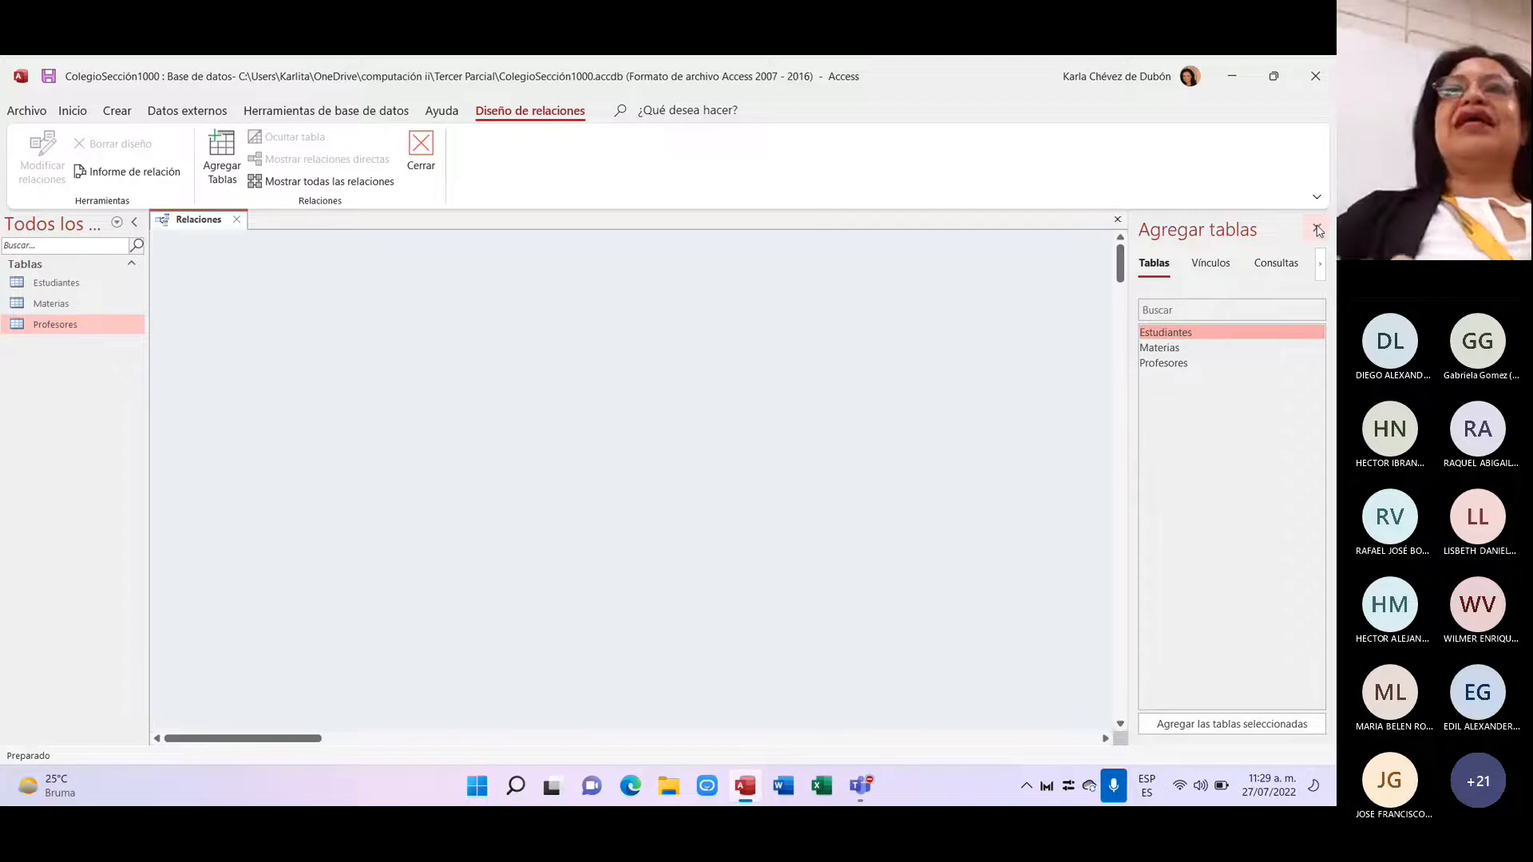
click(1317, 230)
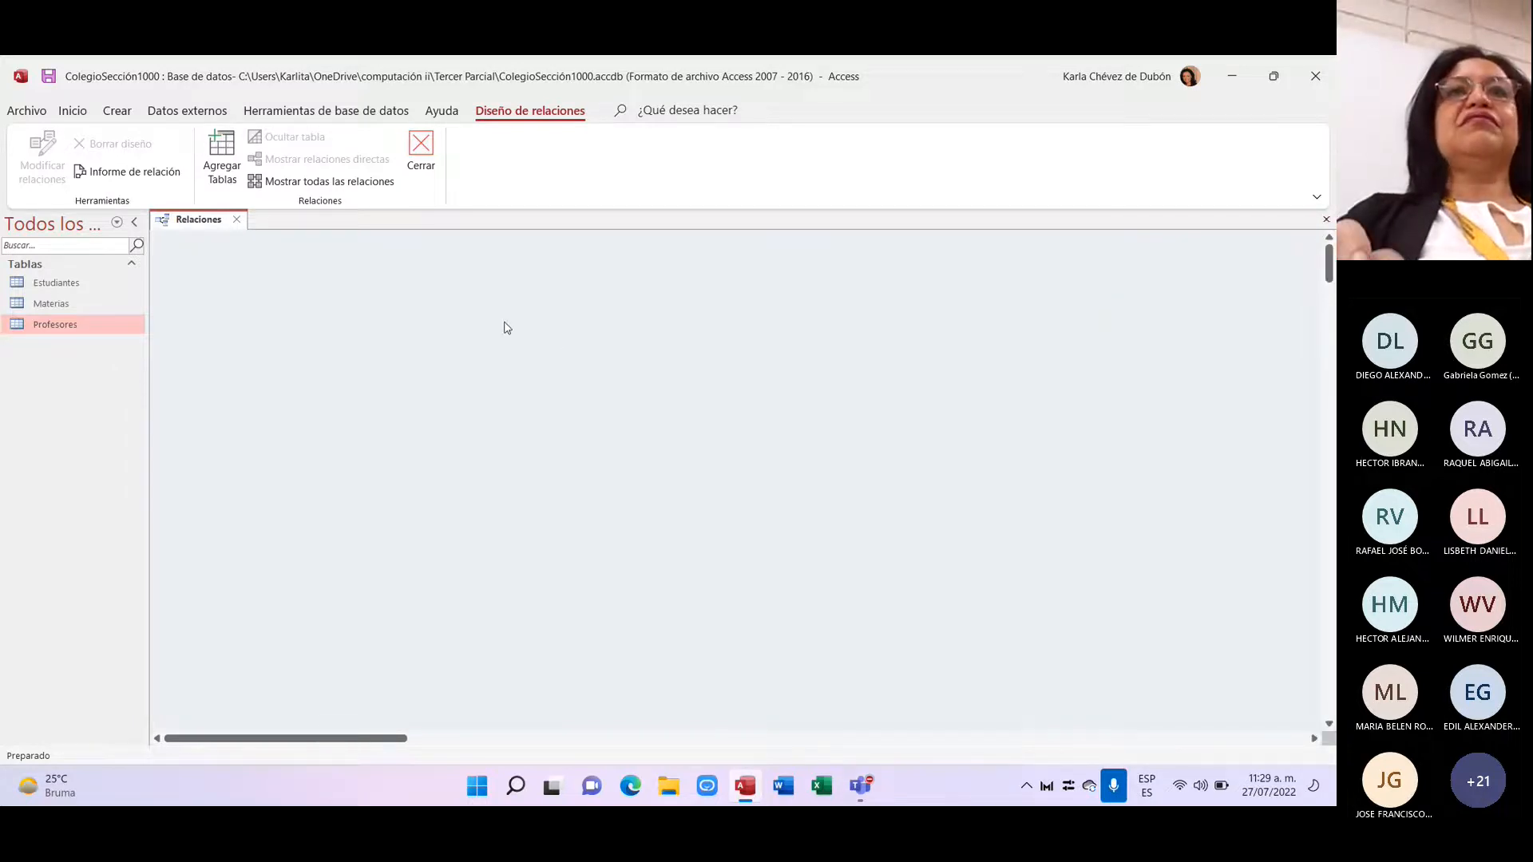
right_click(507, 328)
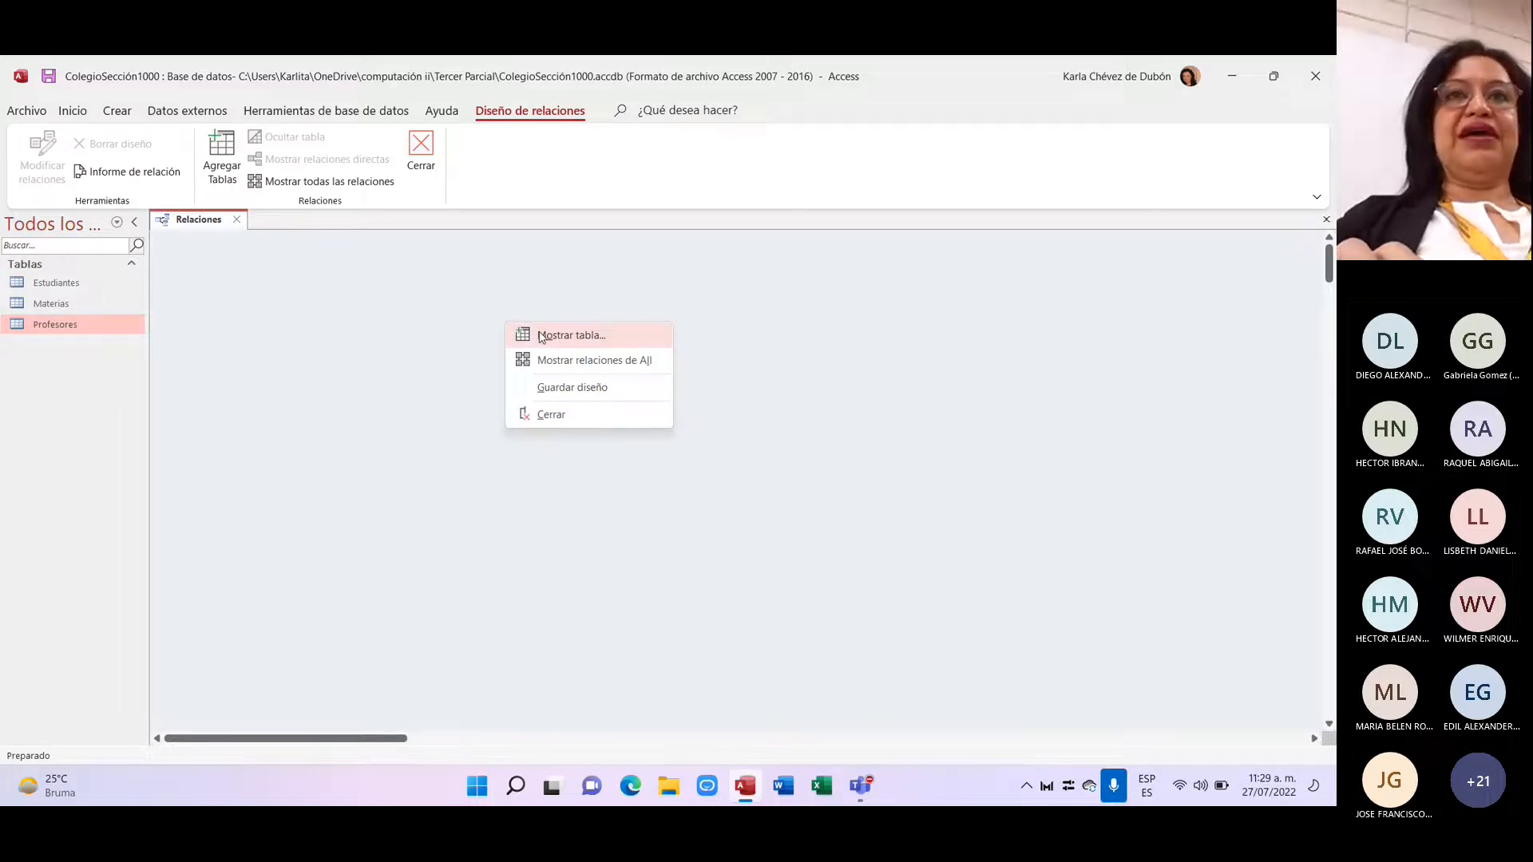
click(540, 336)
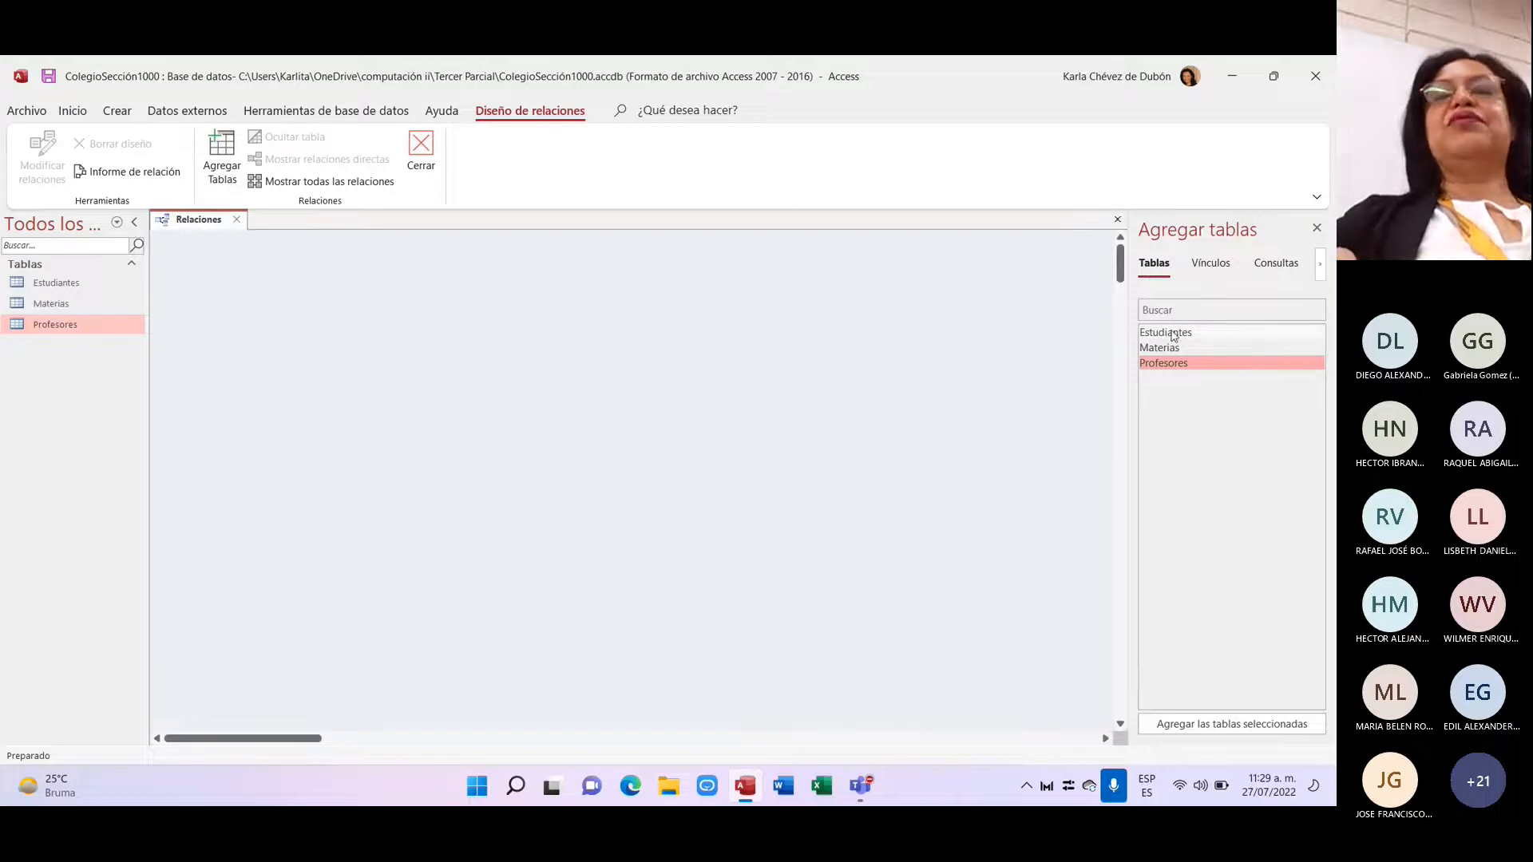
double_click(1172, 333)
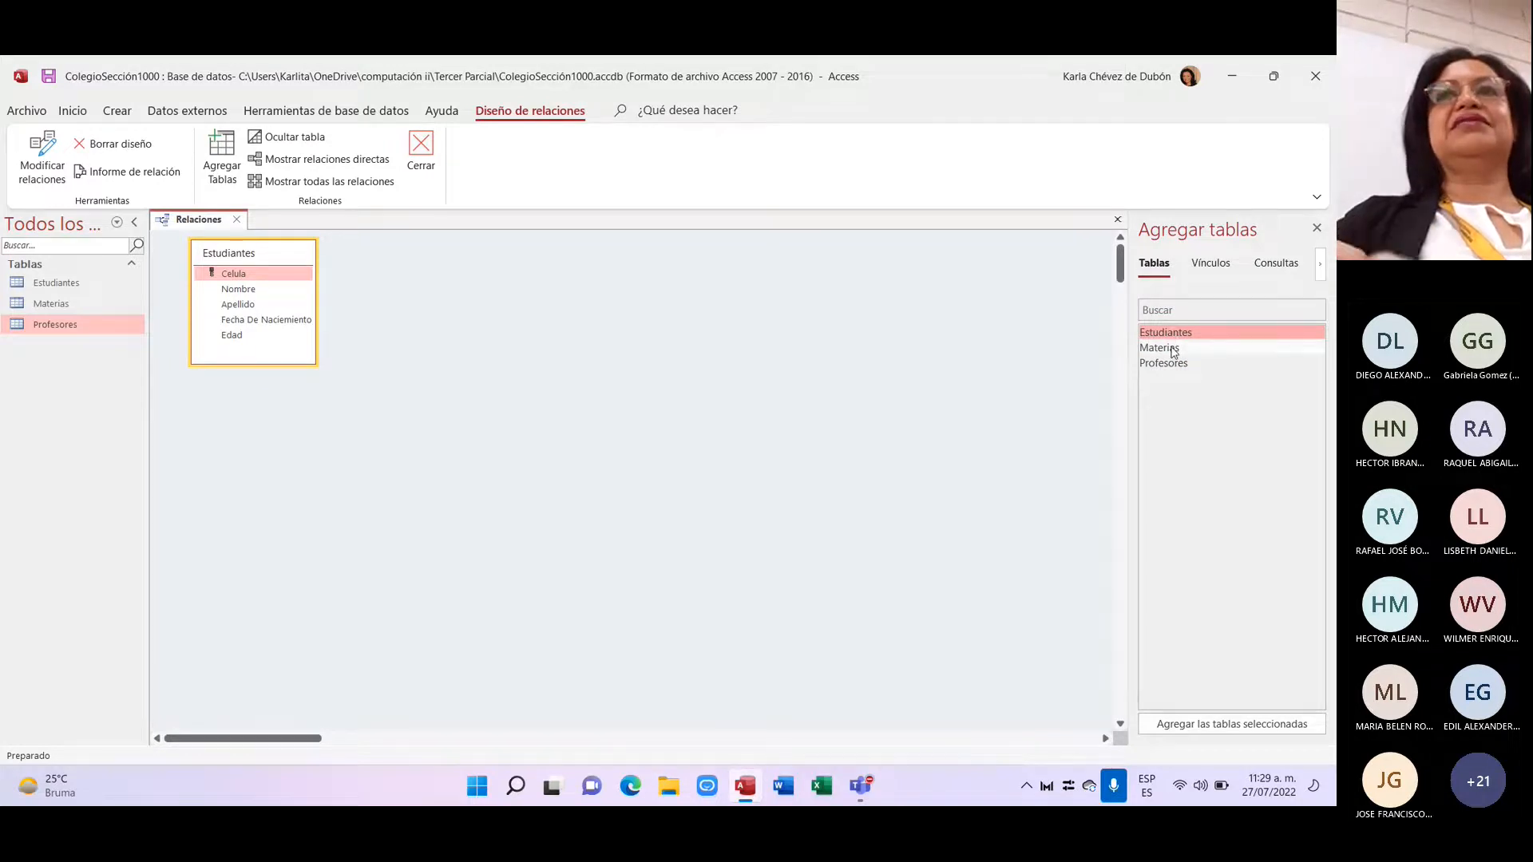
double_click(1172, 349)
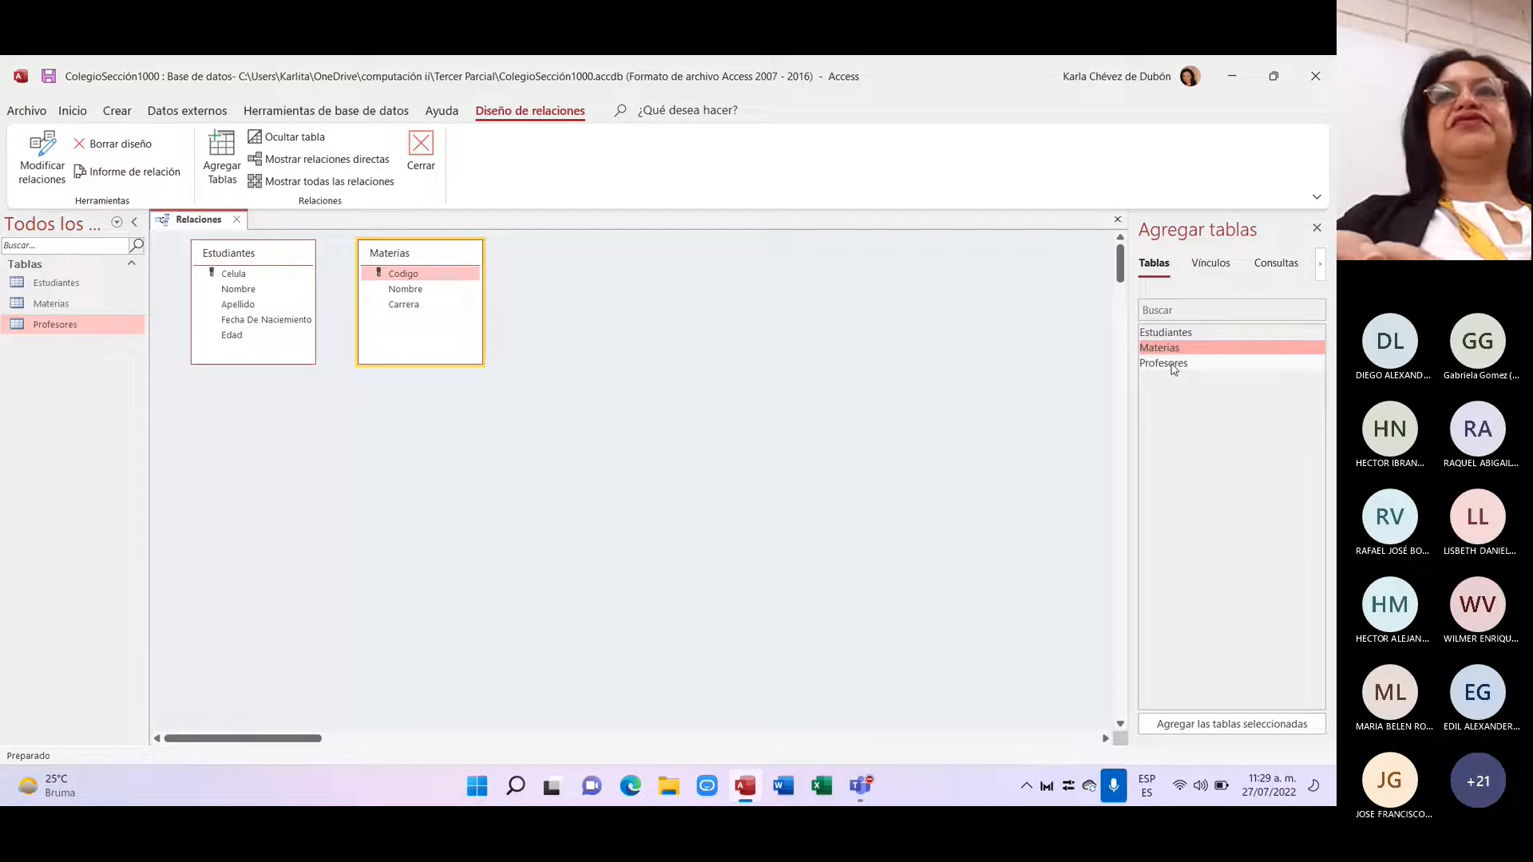
double_click(1172, 365)
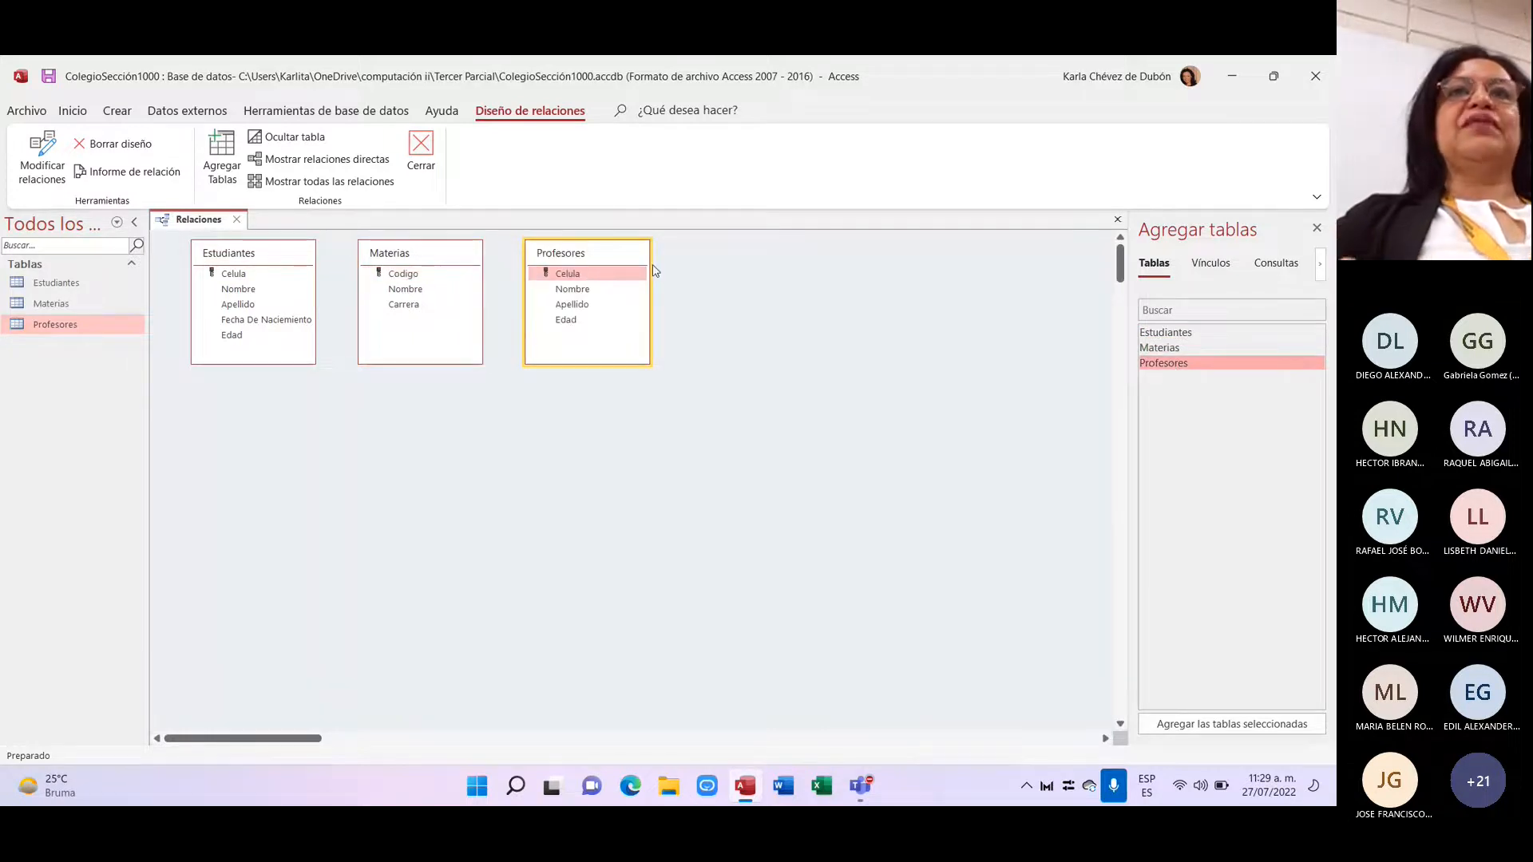
Step: Spread the tables into a triangle in the relationships diagram, with Materias above and between Estudiantes and Profesores
drag(638, 257, 815, 426)
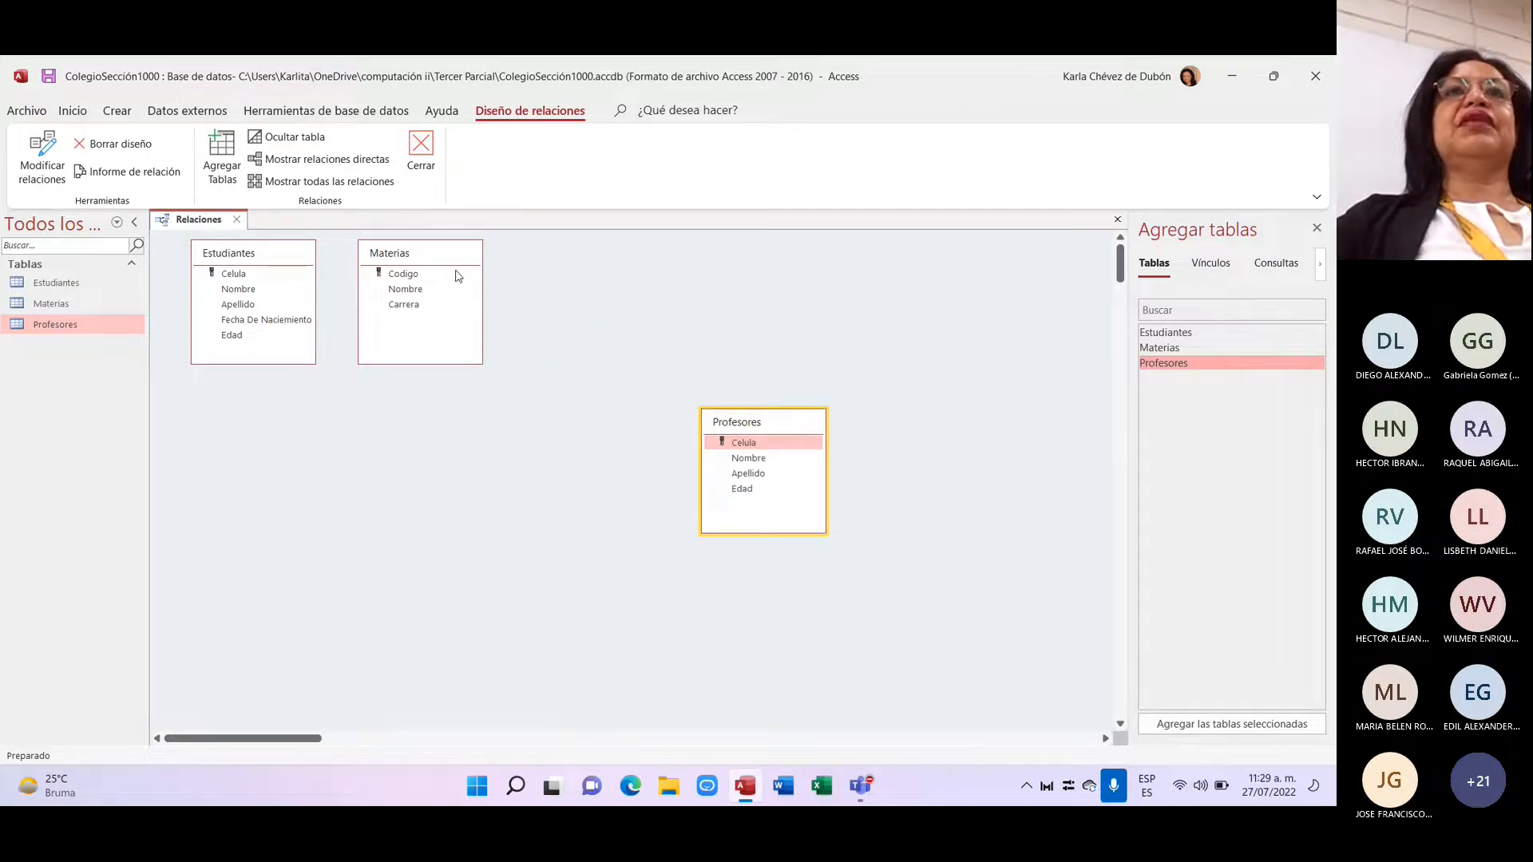
drag(469, 256, 527, 259)
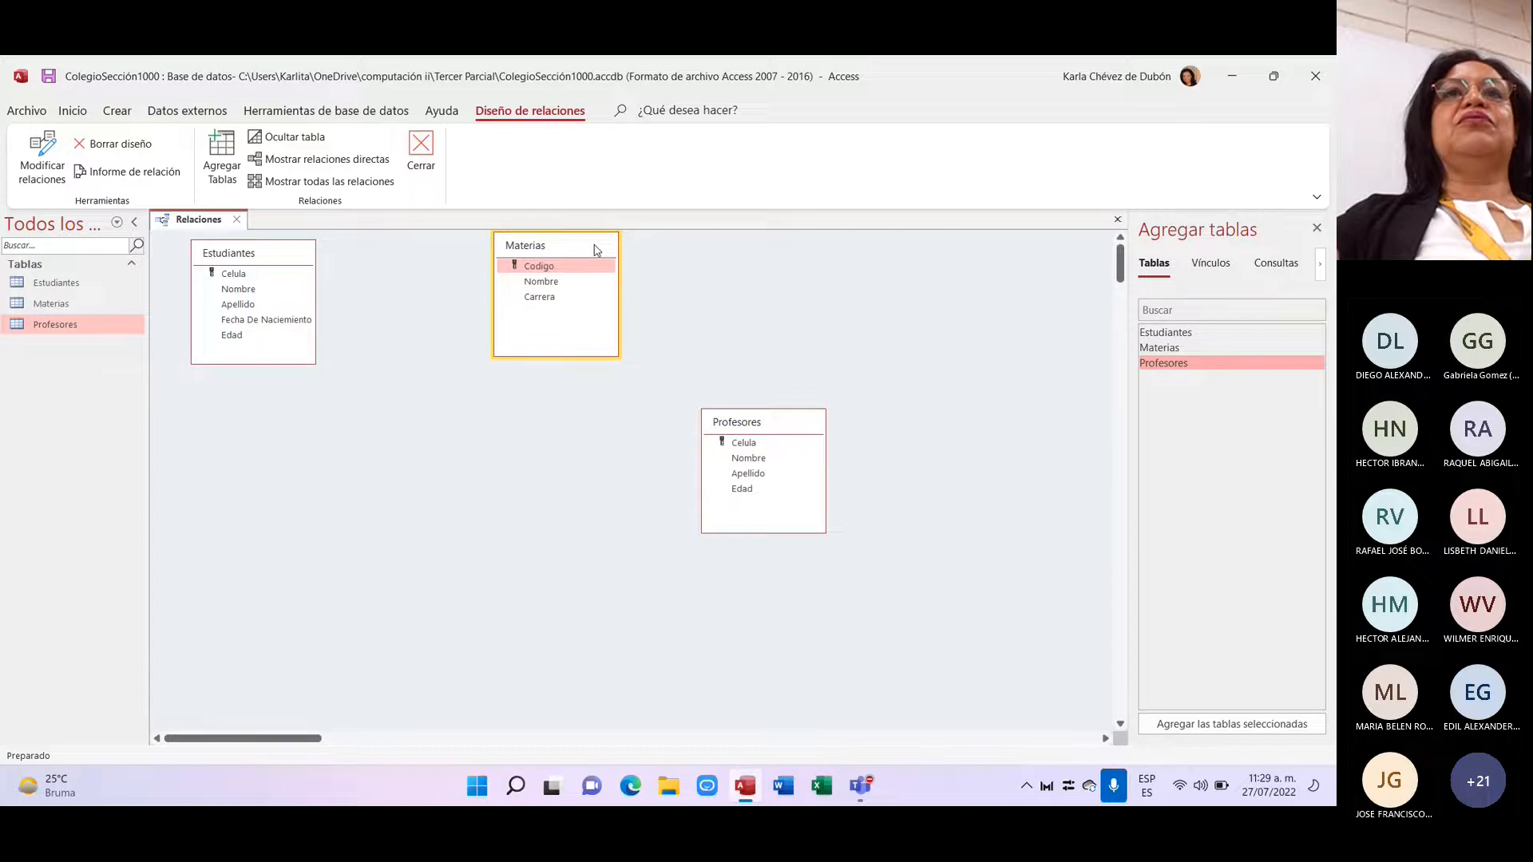
click(300, 264)
drag(299, 264, 355, 451)
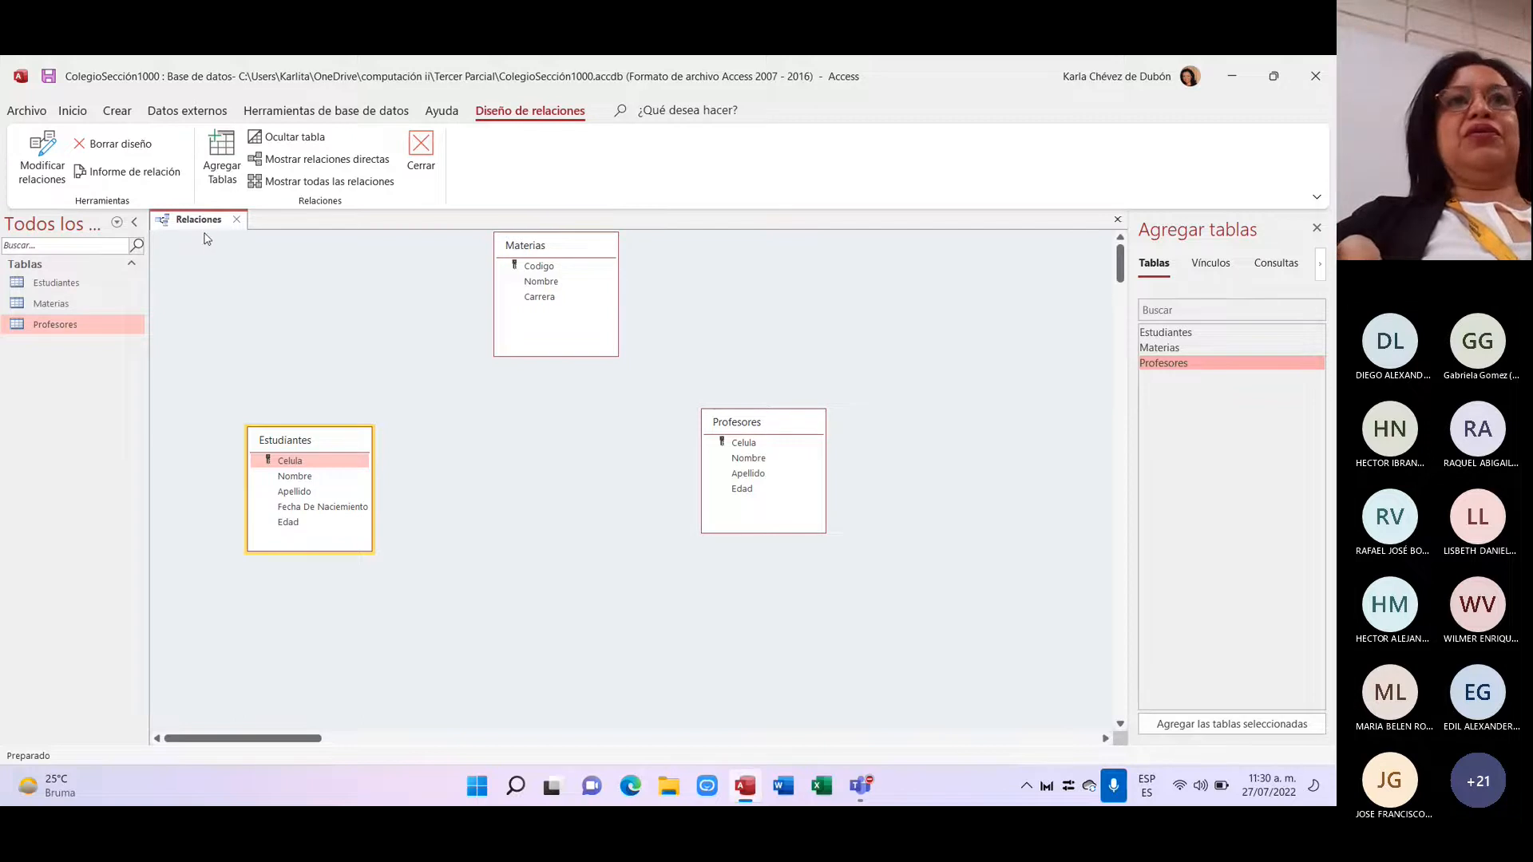
Step: Open the Estudiantes table in Datasheet view and compare its fields with the tables in the relationships diagram
click(300, 113)
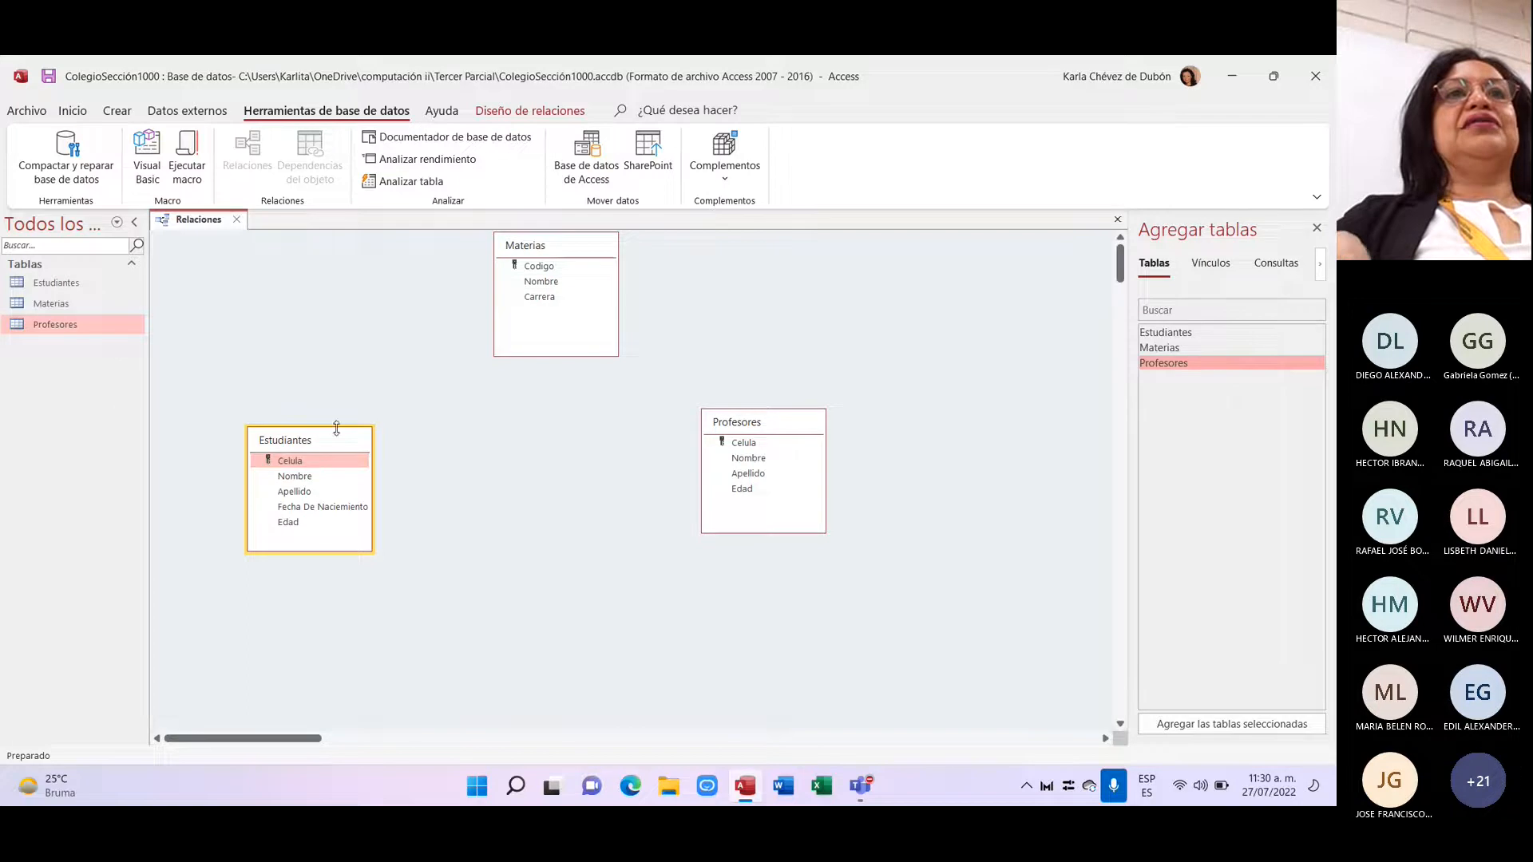
double_click(57, 282)
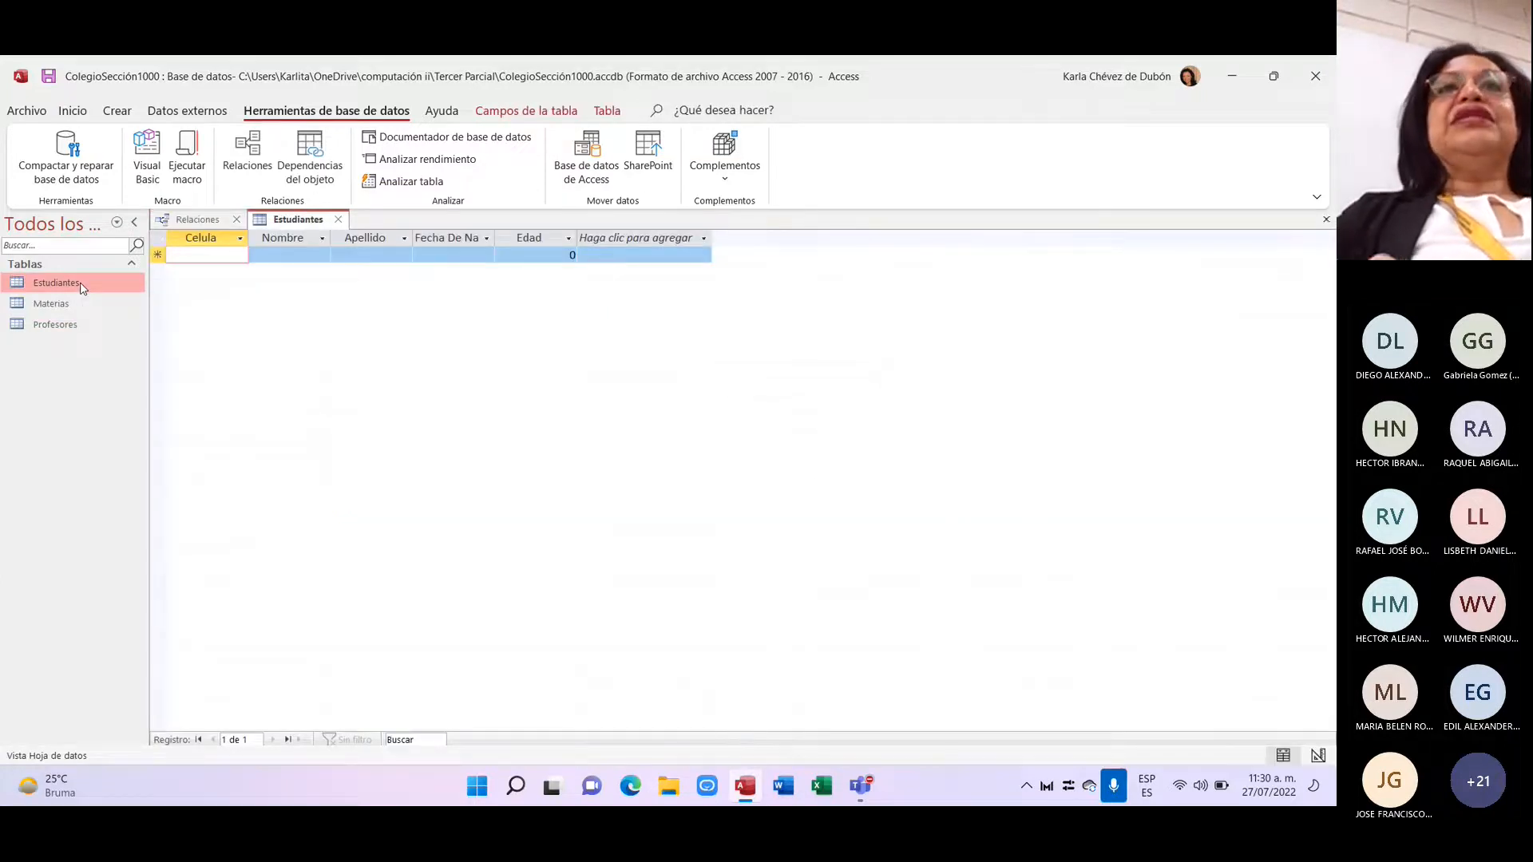
click(603, 239)
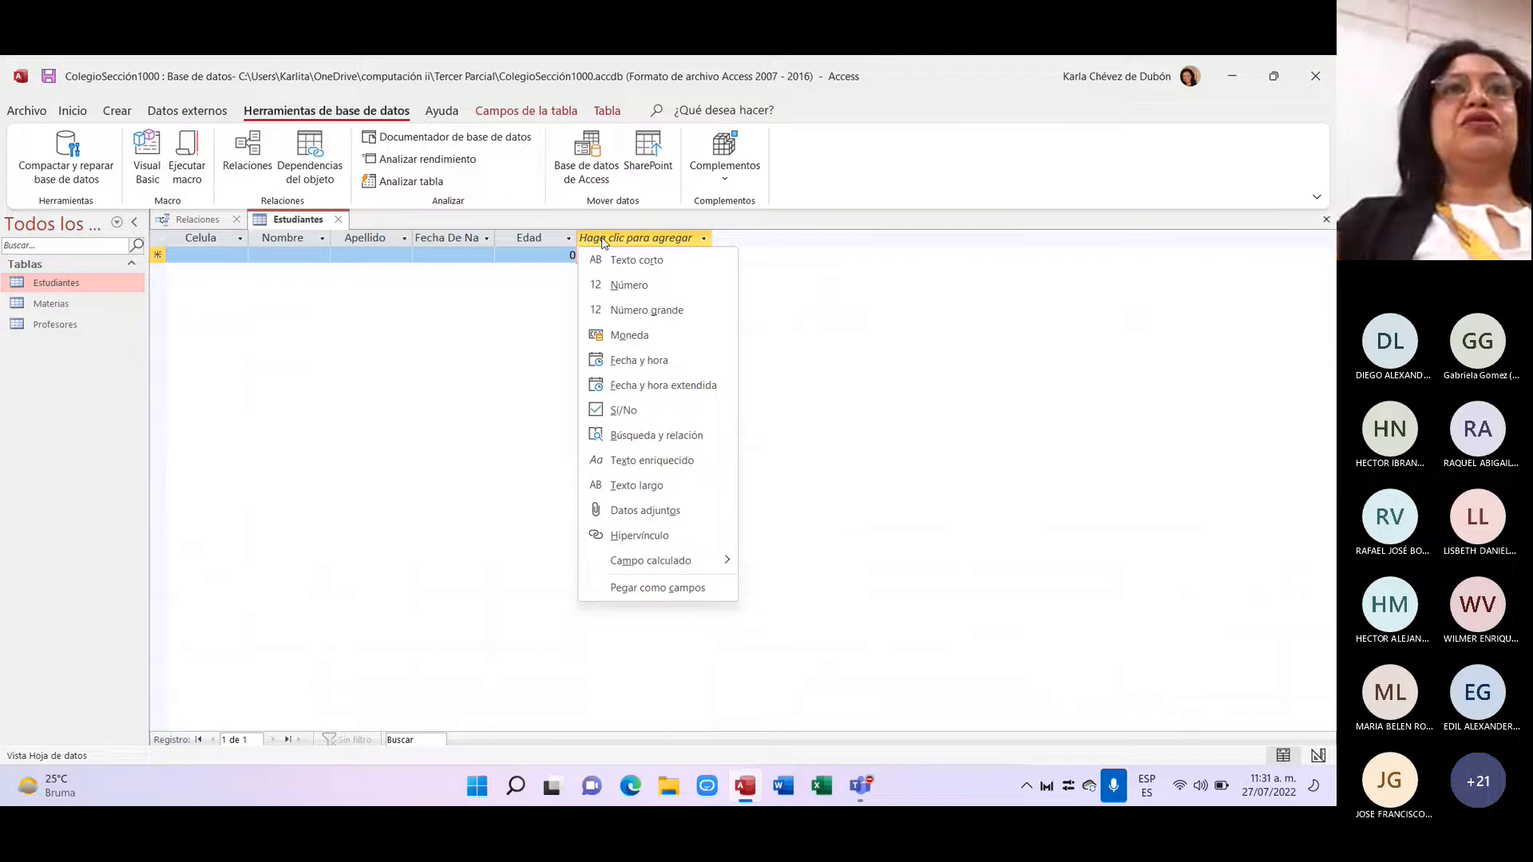
click(204, 224)
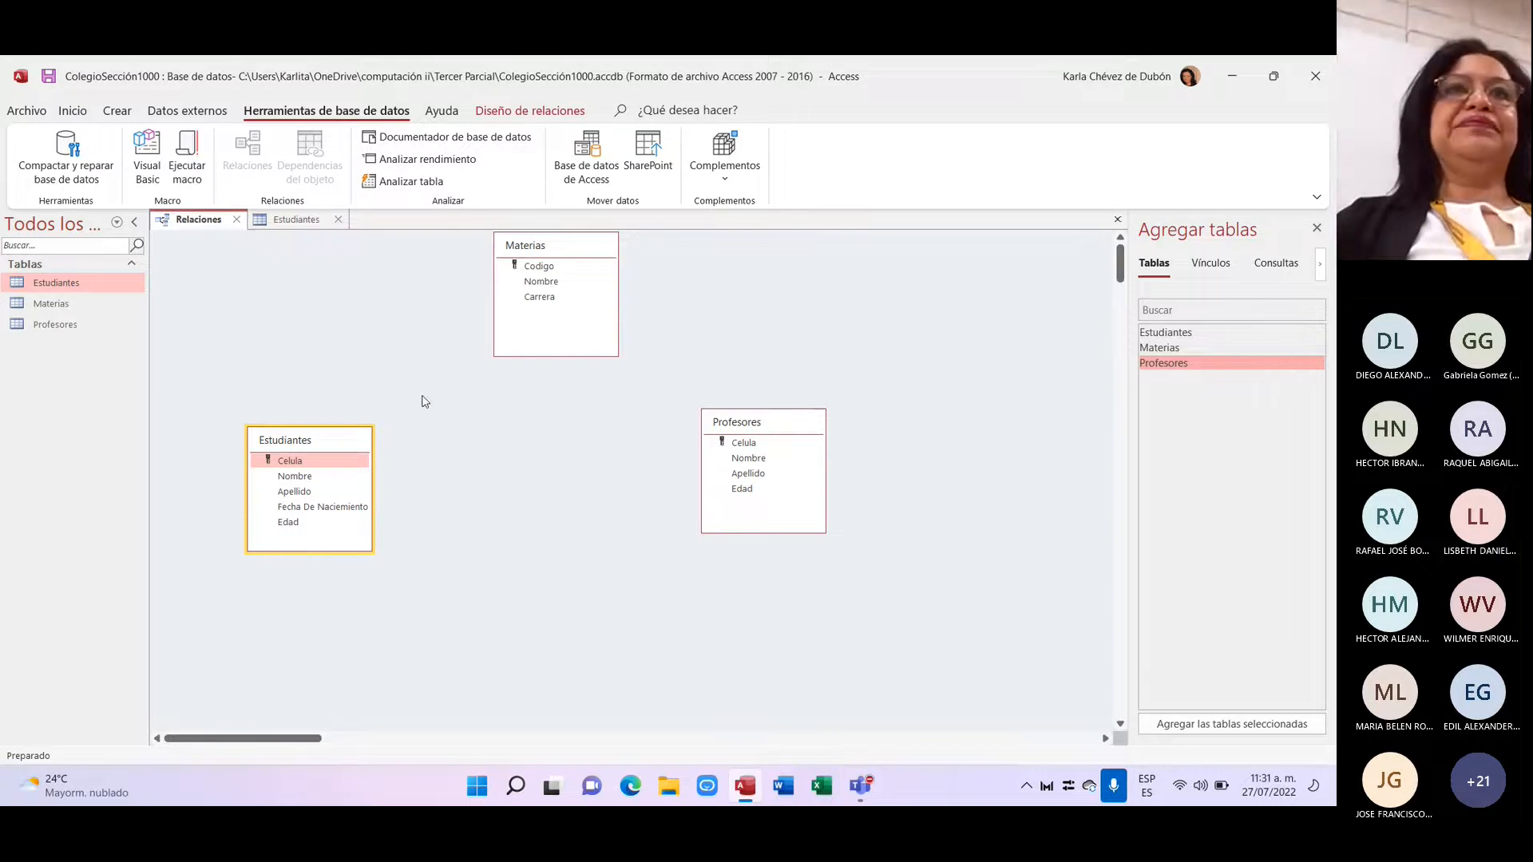
click(313, 230)
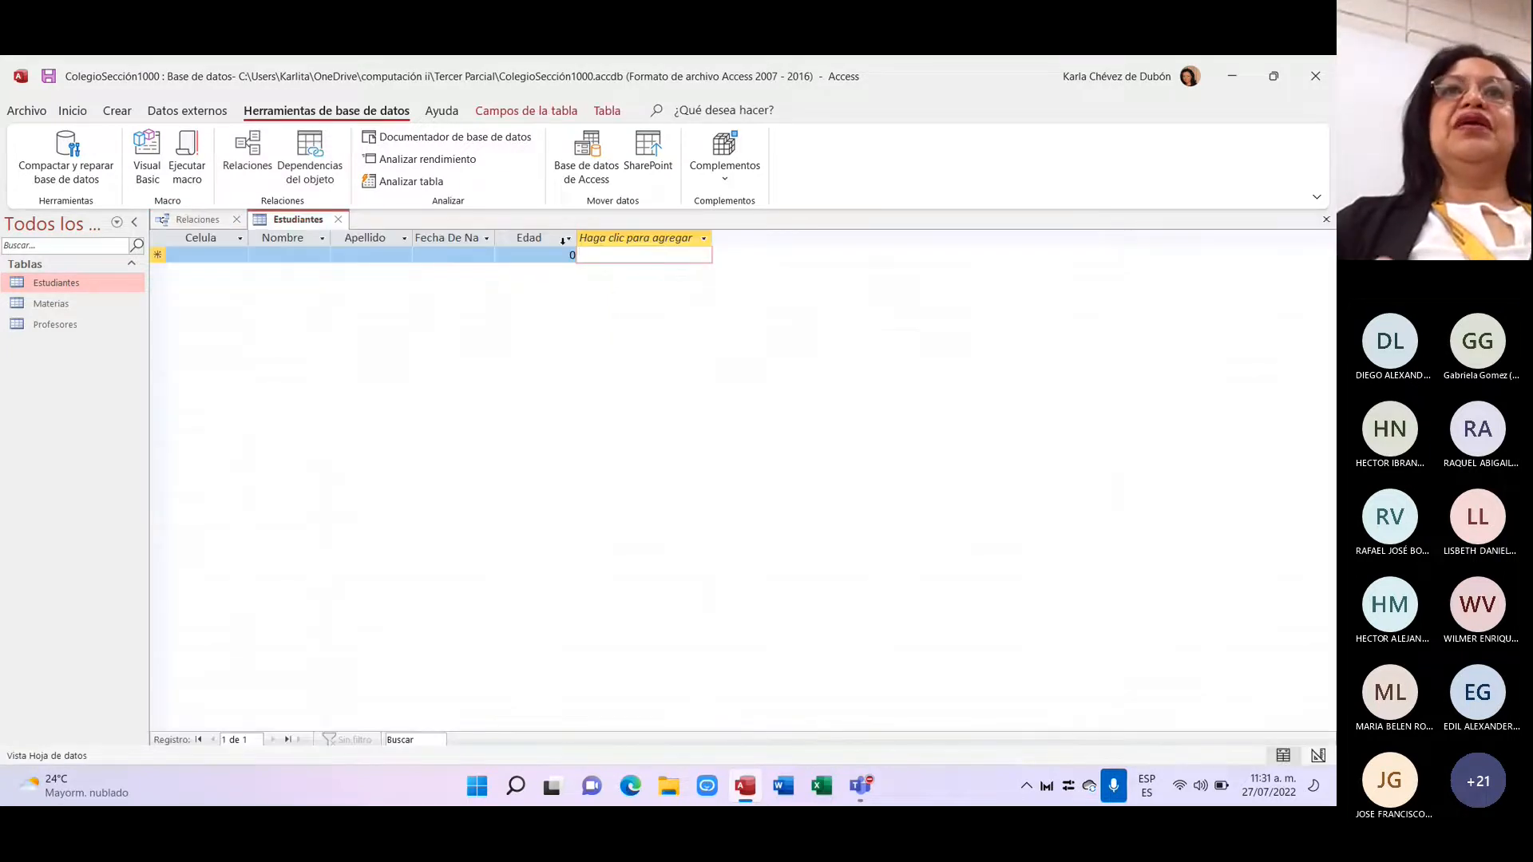
Step: Add a field named CodigoMateria with the data type Texto corto after Edad in the Estudiantes table
click(691, 239)
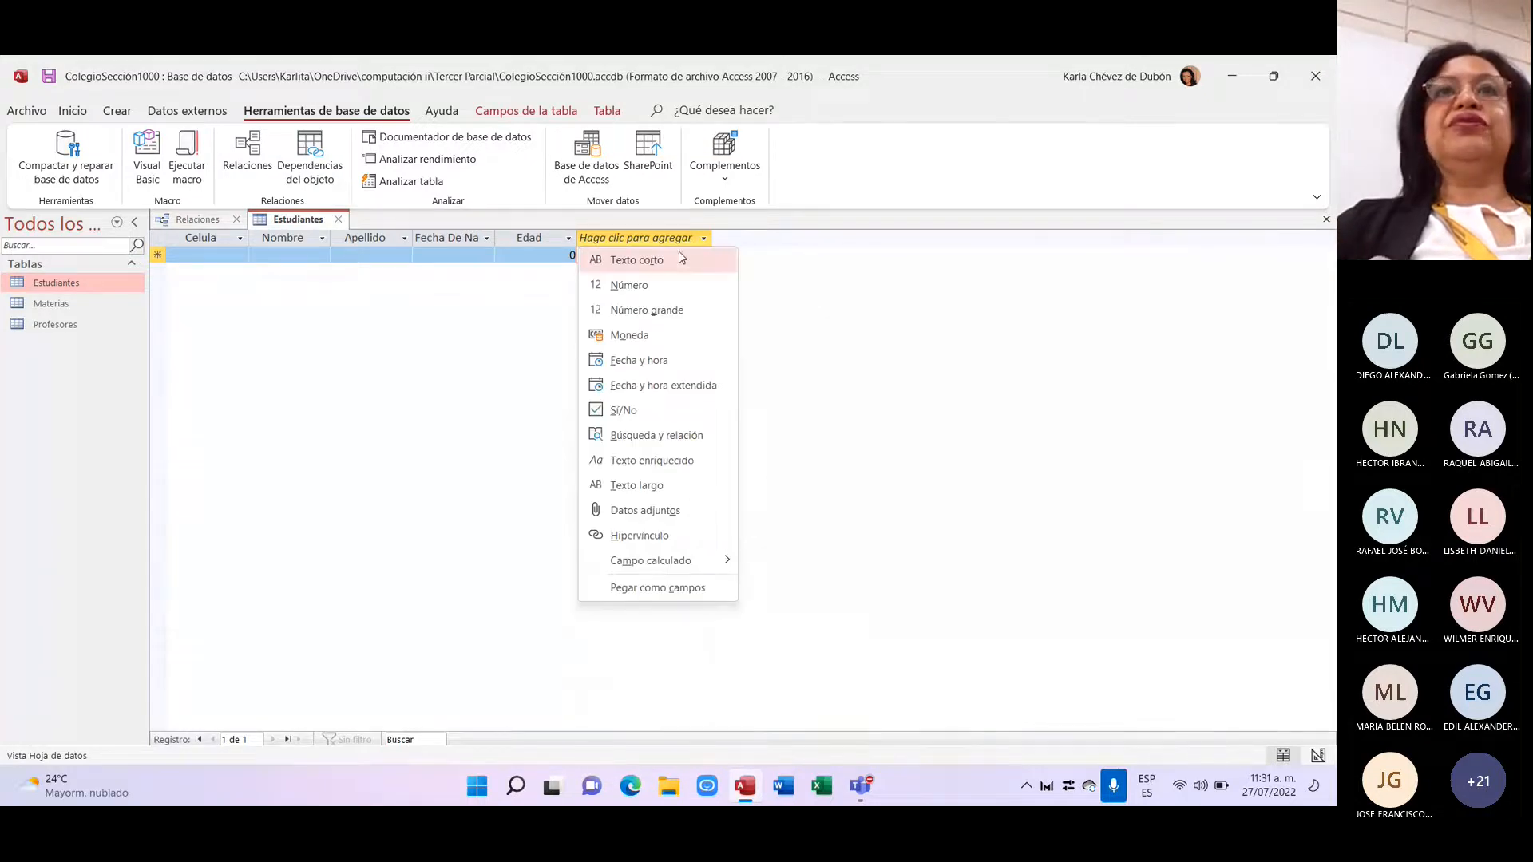
click(678, 258)
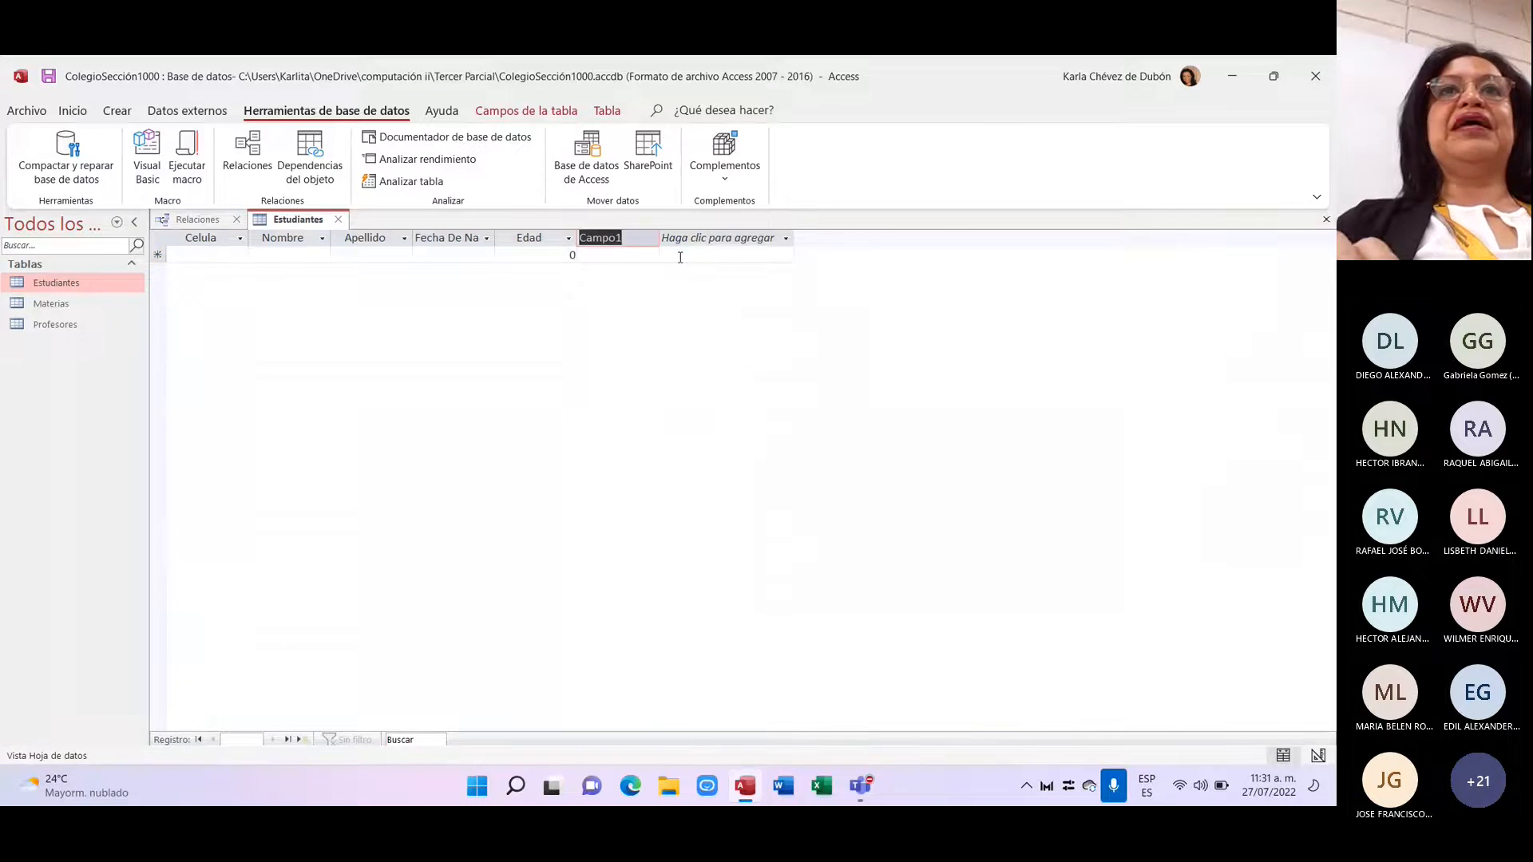
key(Caps_Lock)
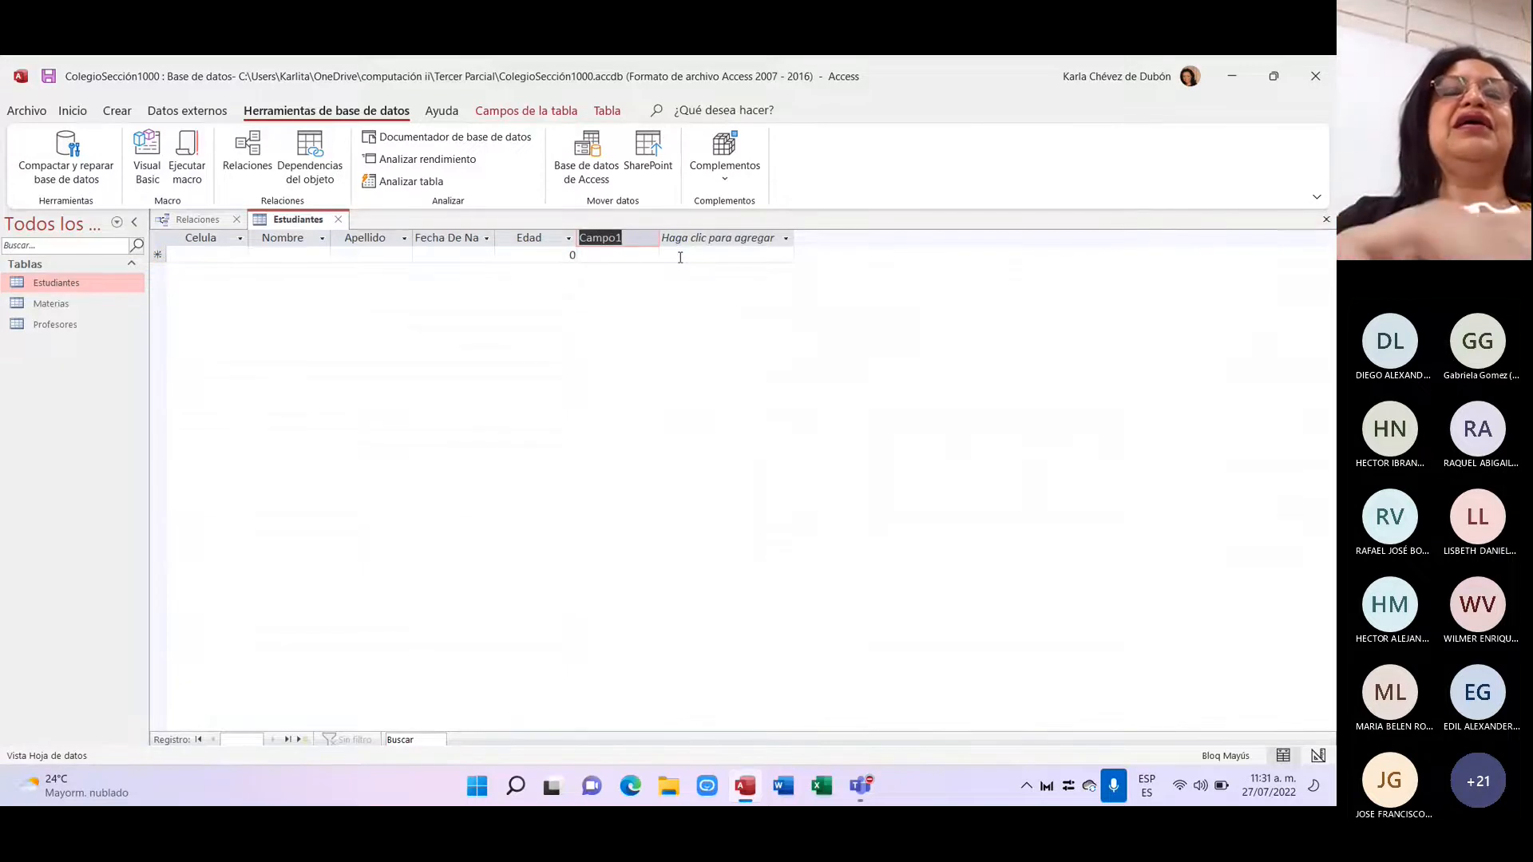
text(C)
key(Caps_Lock)
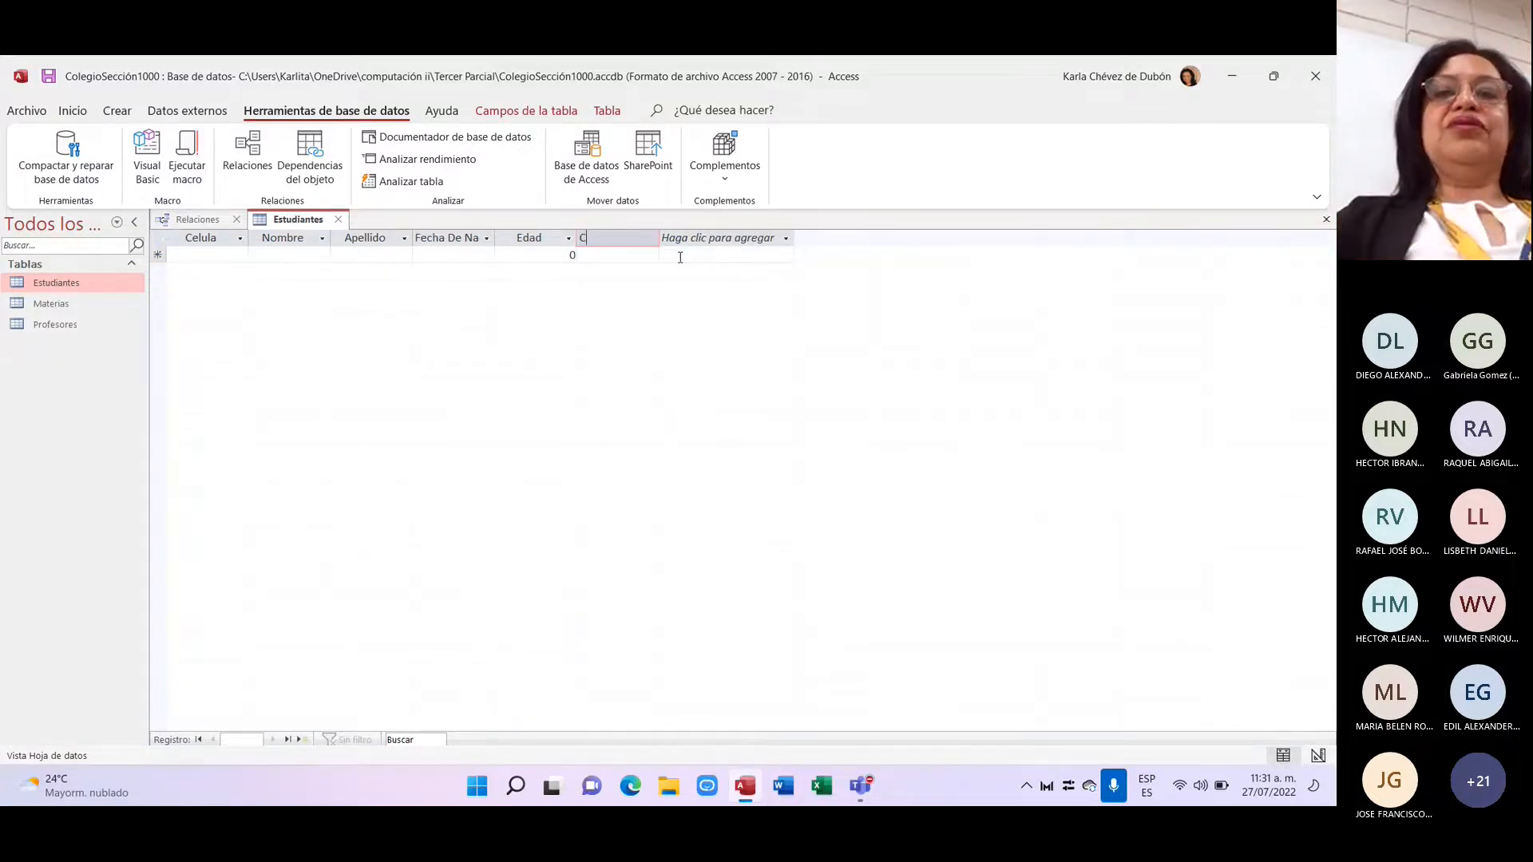
text(odigo)
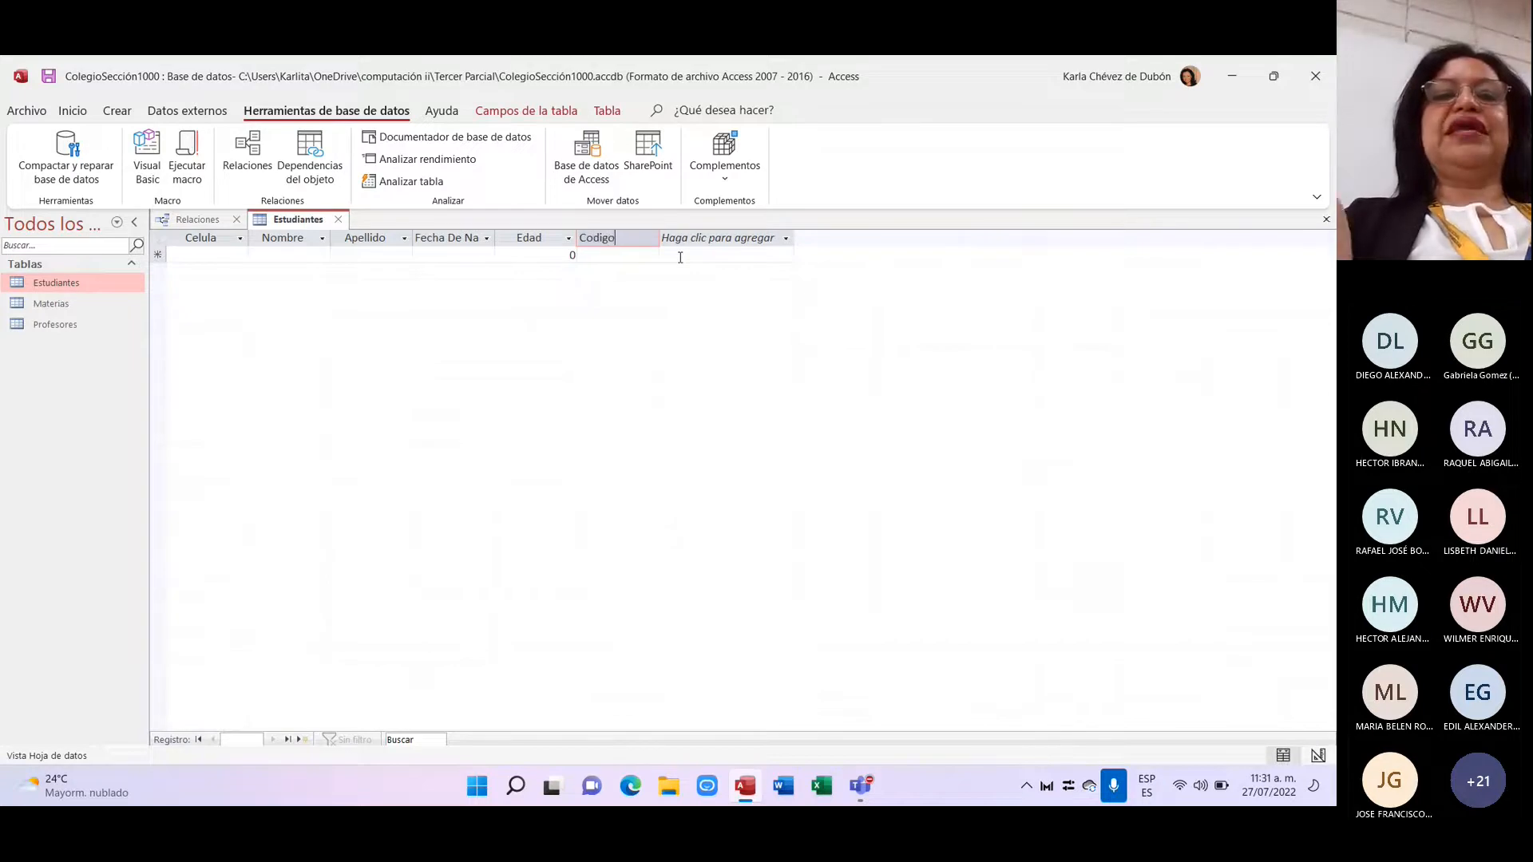
key(Caps_Lock)
text(M)
key(Caps_Lock)
text(ateria)
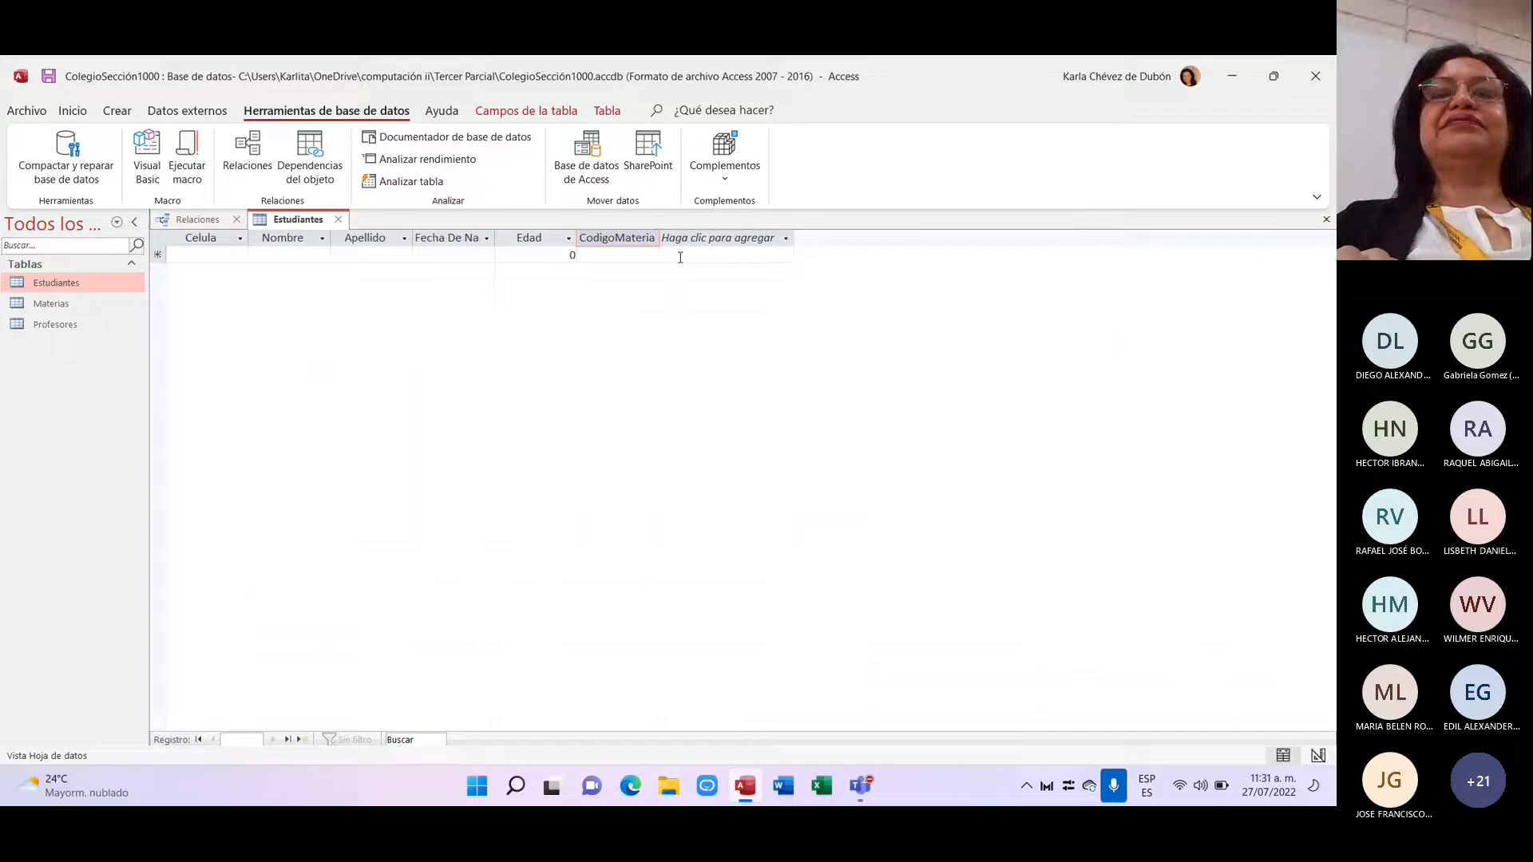
key(Return)
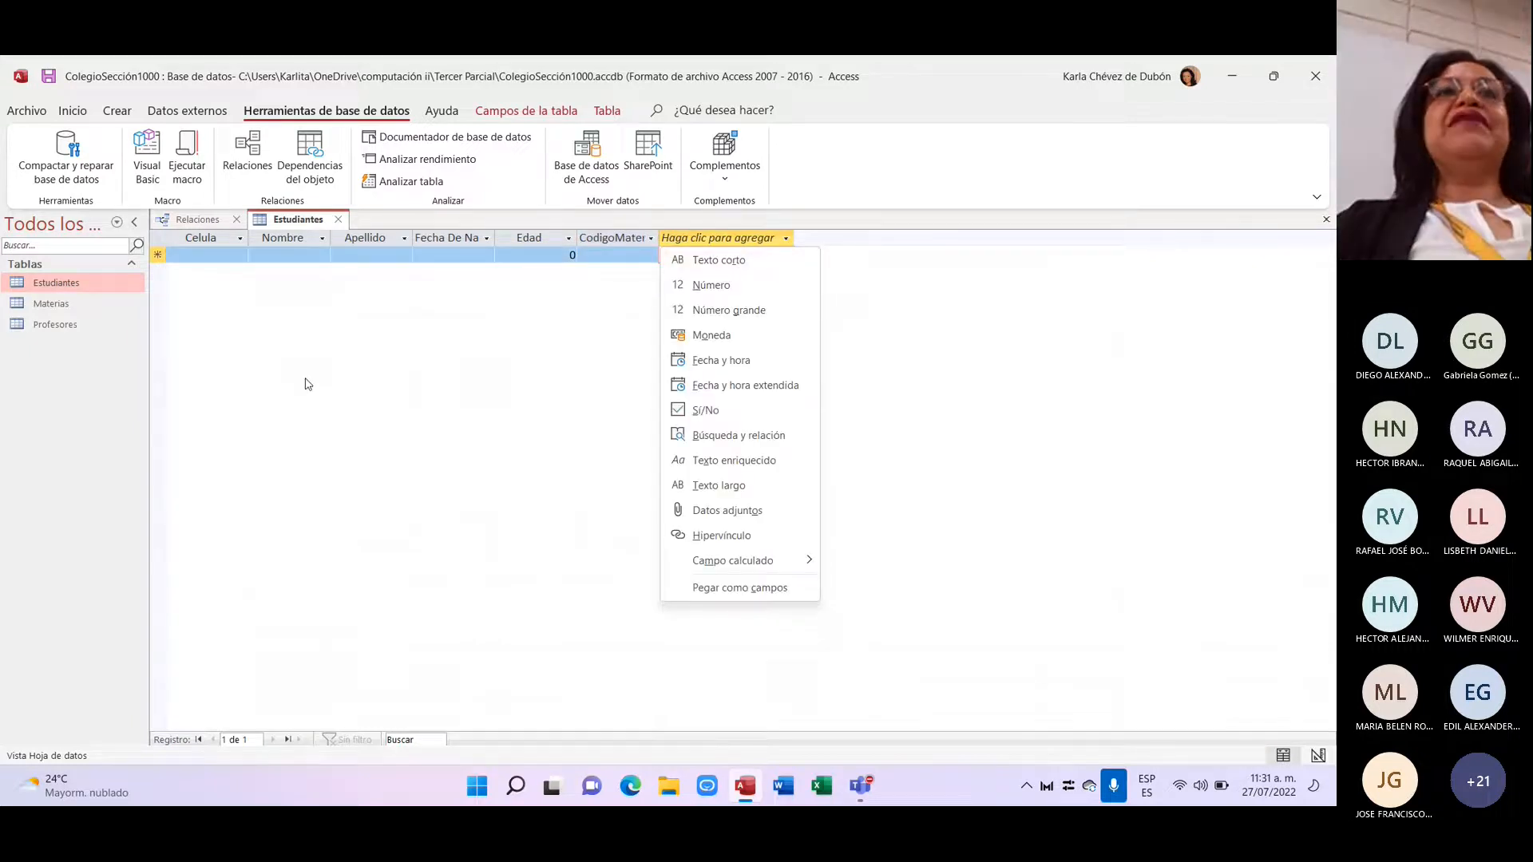
click(342, 352)
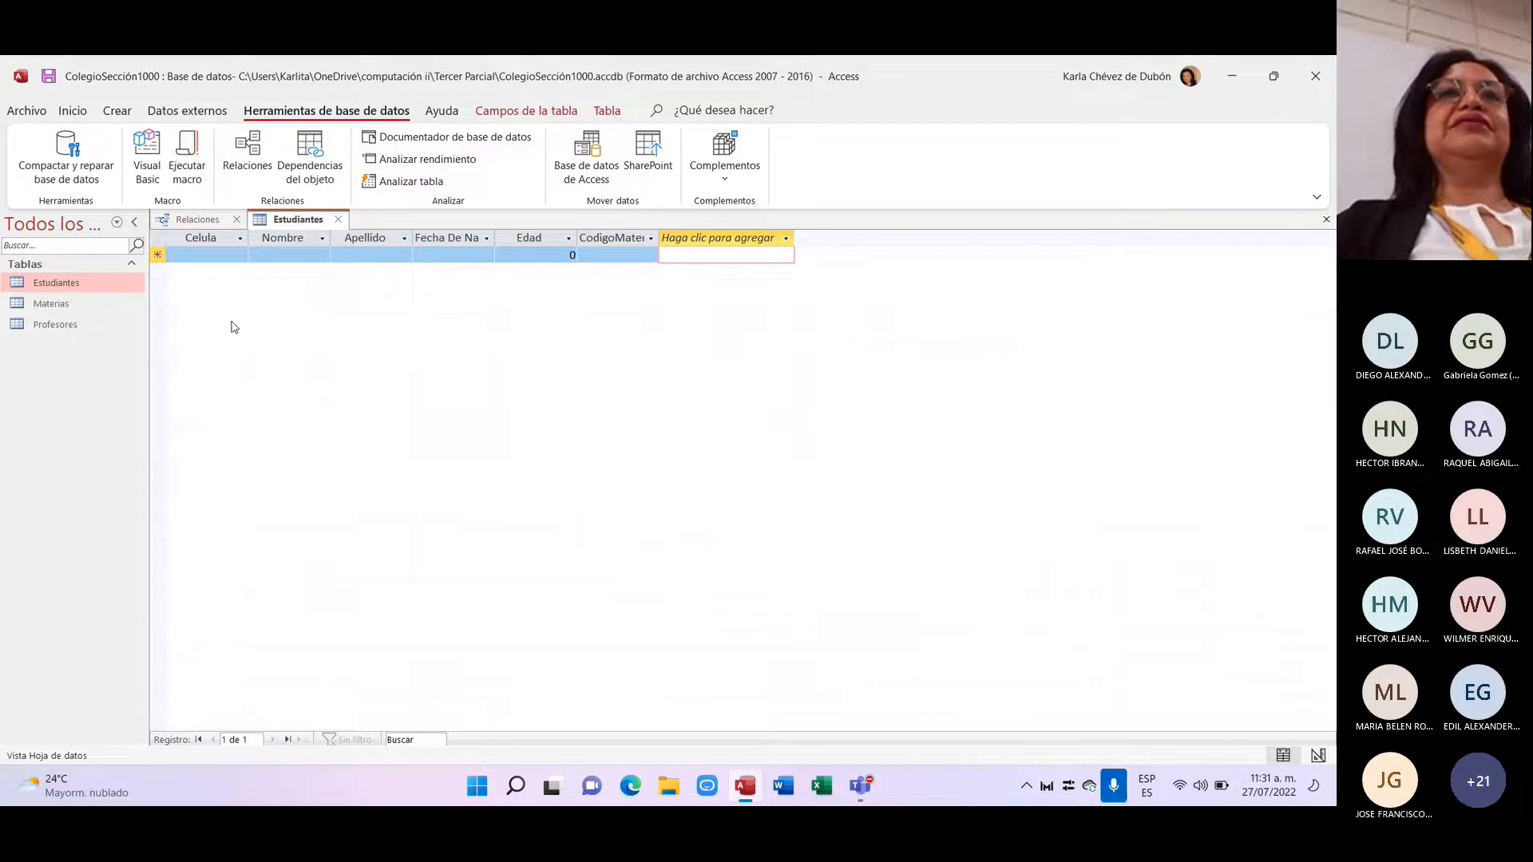
Step: Check the CodigoMateria field in the Design view of Estudiantes, and close the table
right_click(104, 288)
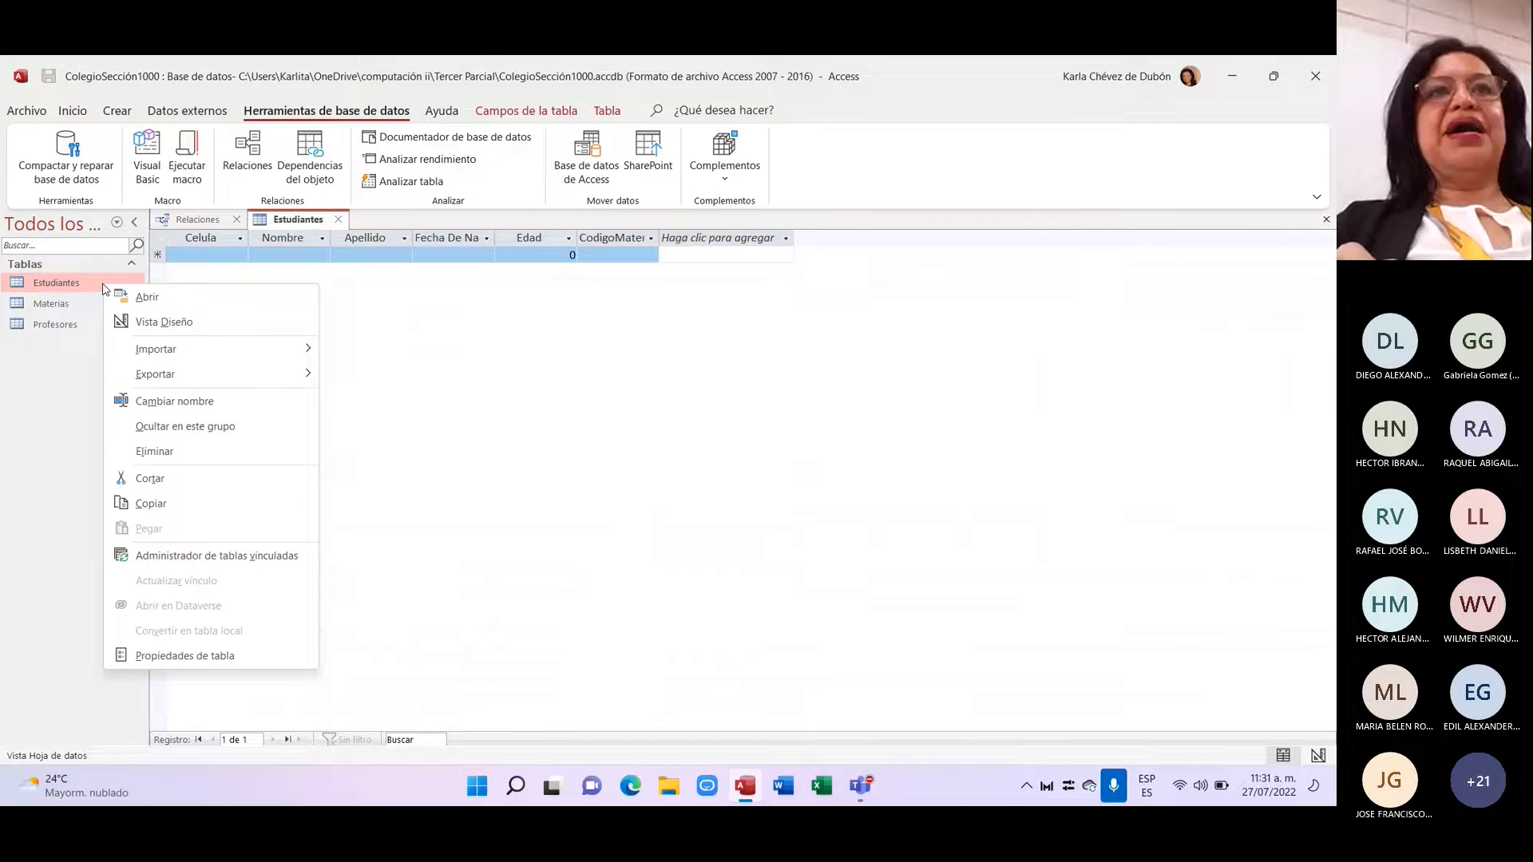
click(127, 324)
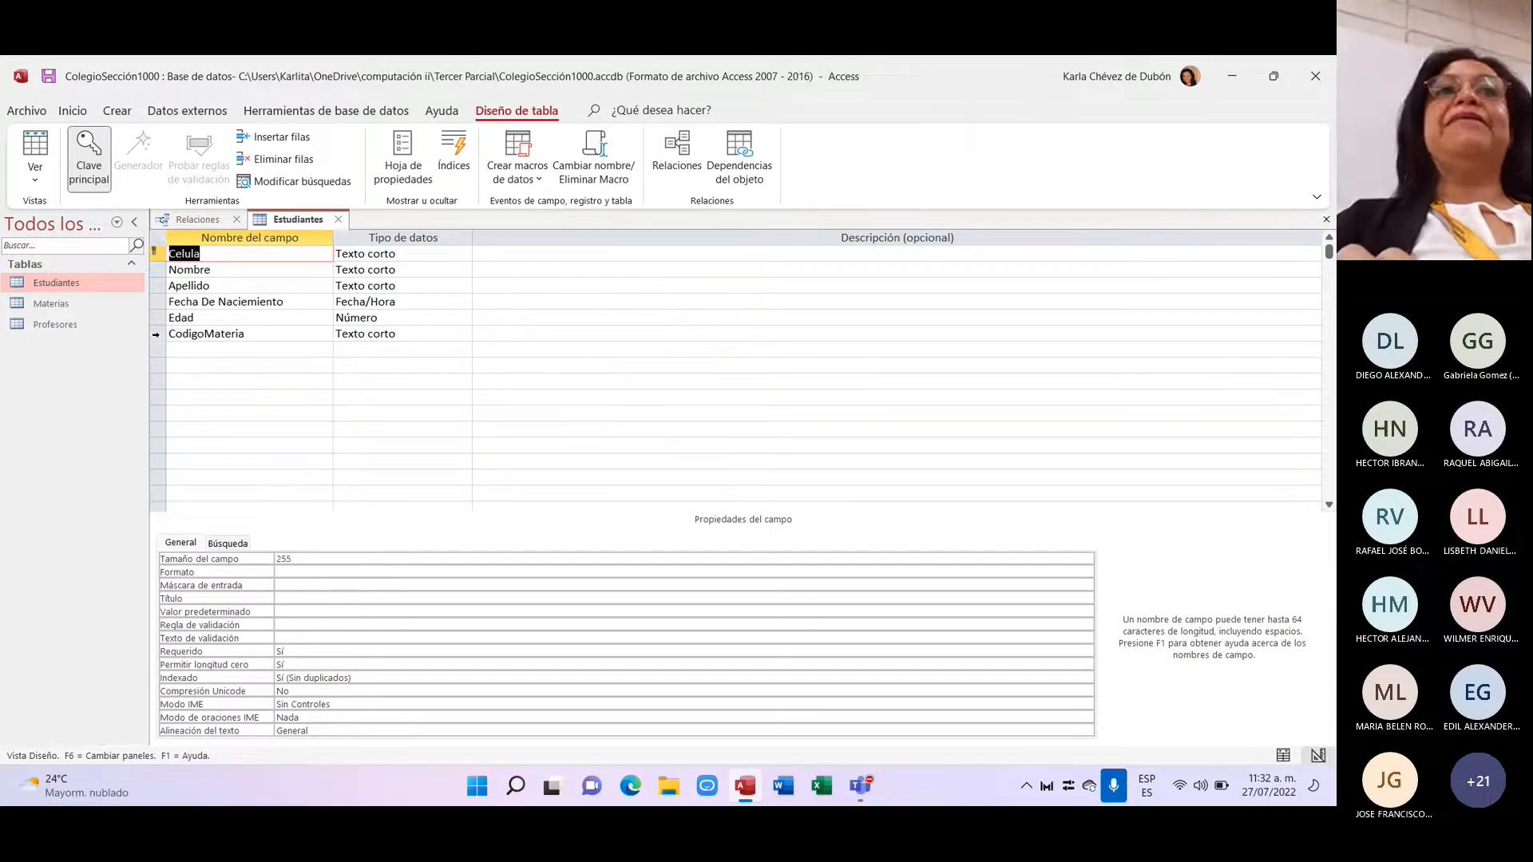
click(156, 333)
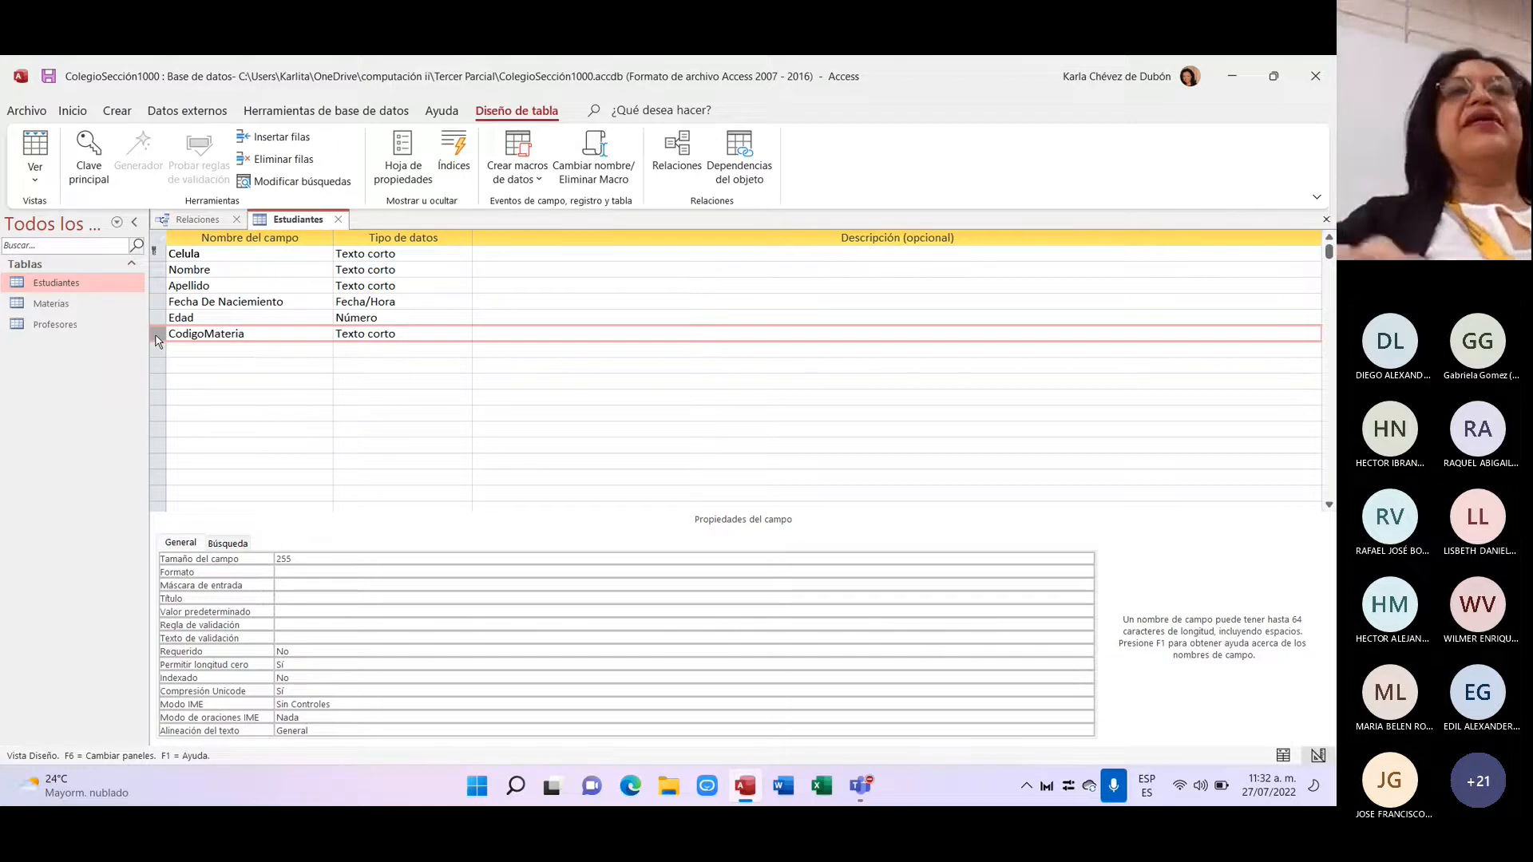
click(338, 223)
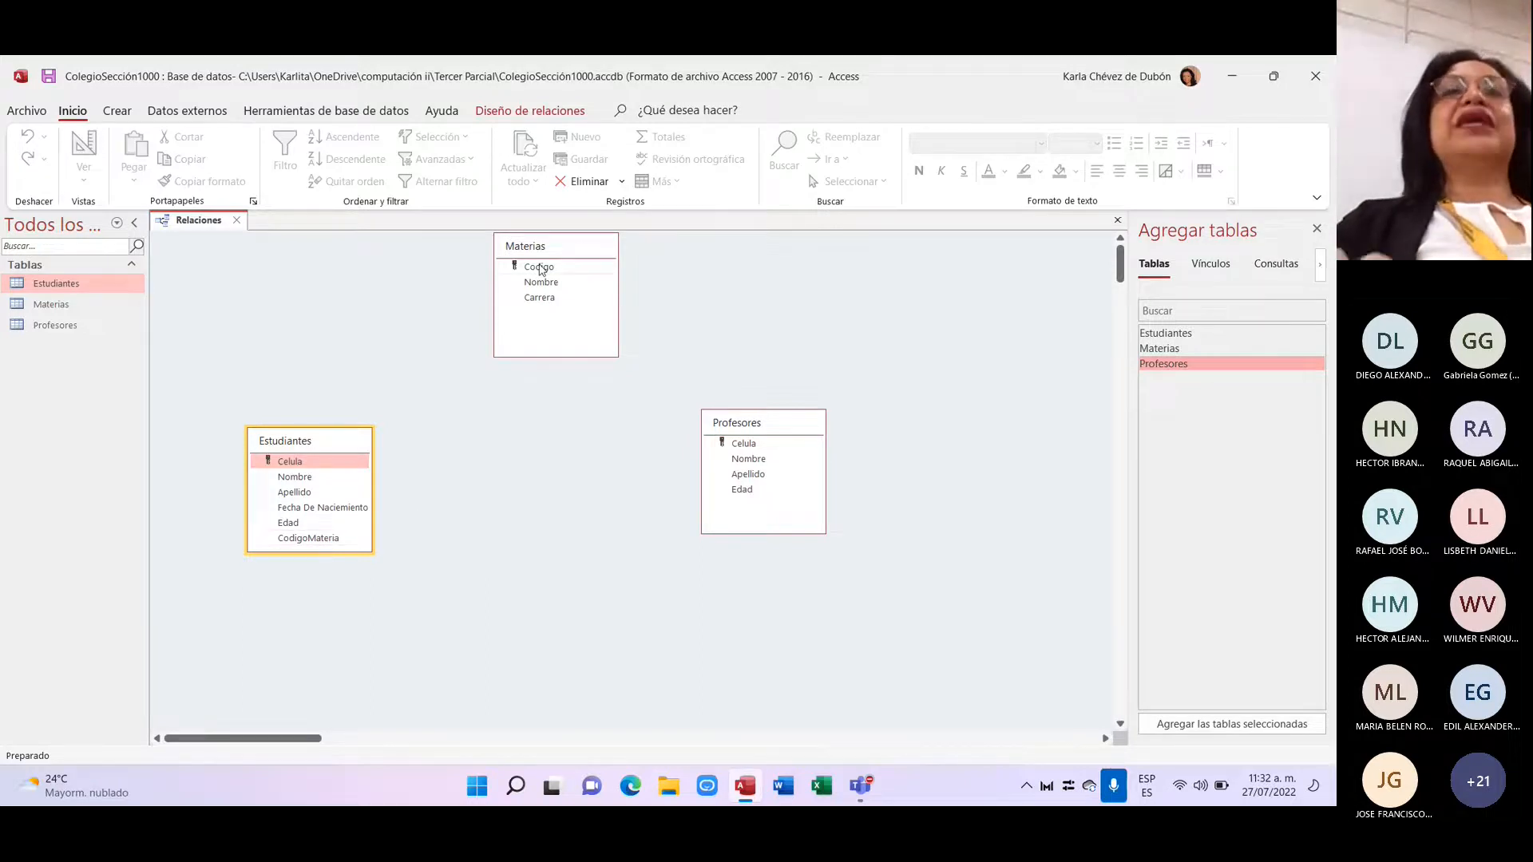
Step: Relate the Codigo field of Materias to CodigoMateria in Estudiantes, with referential integrity enforced
drag(539, 269, 337, 542)
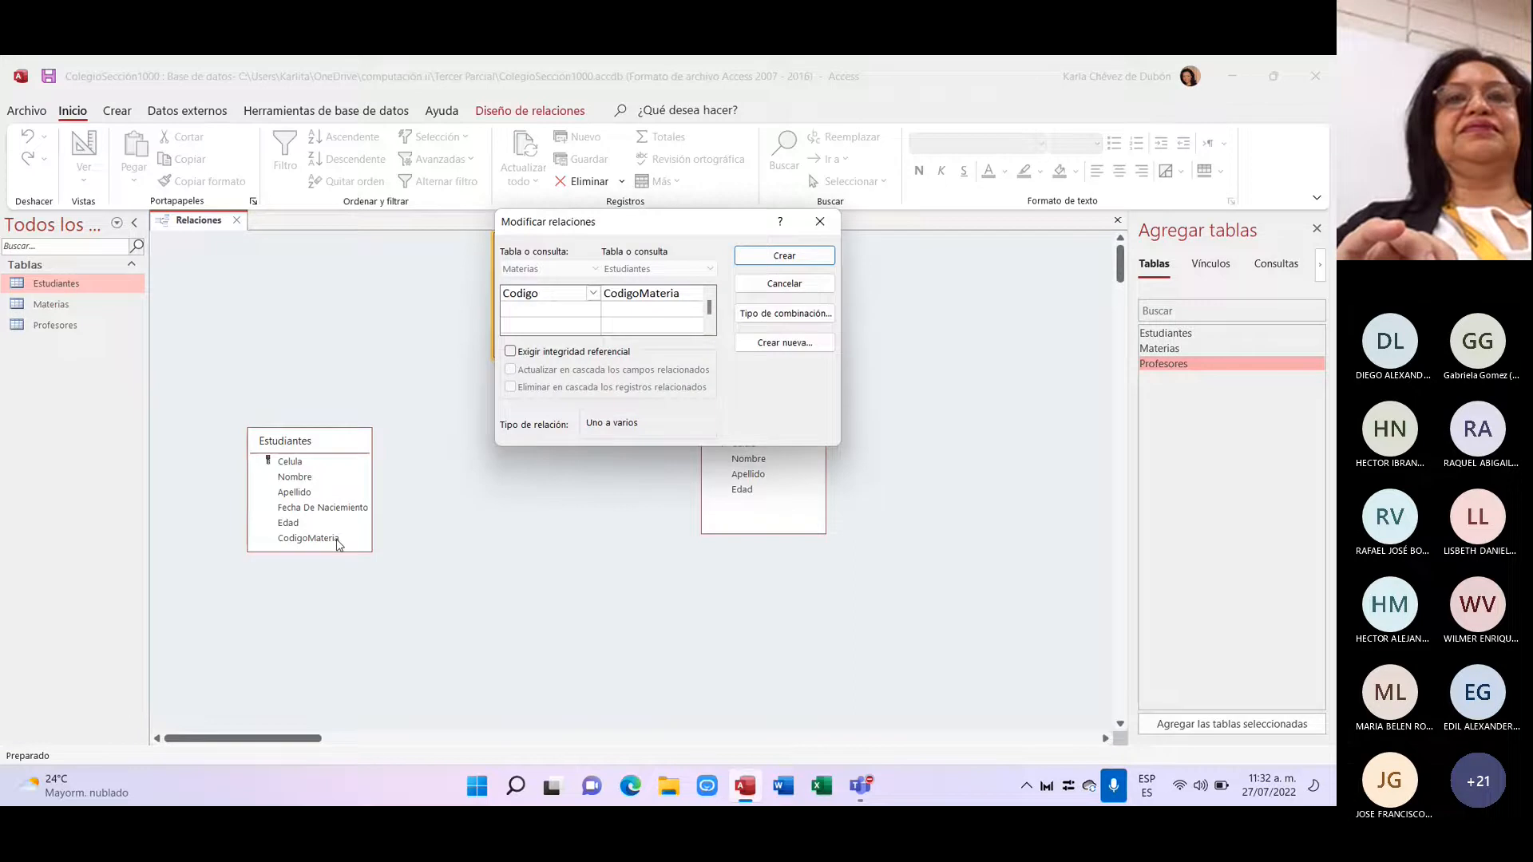
click(821, 220)
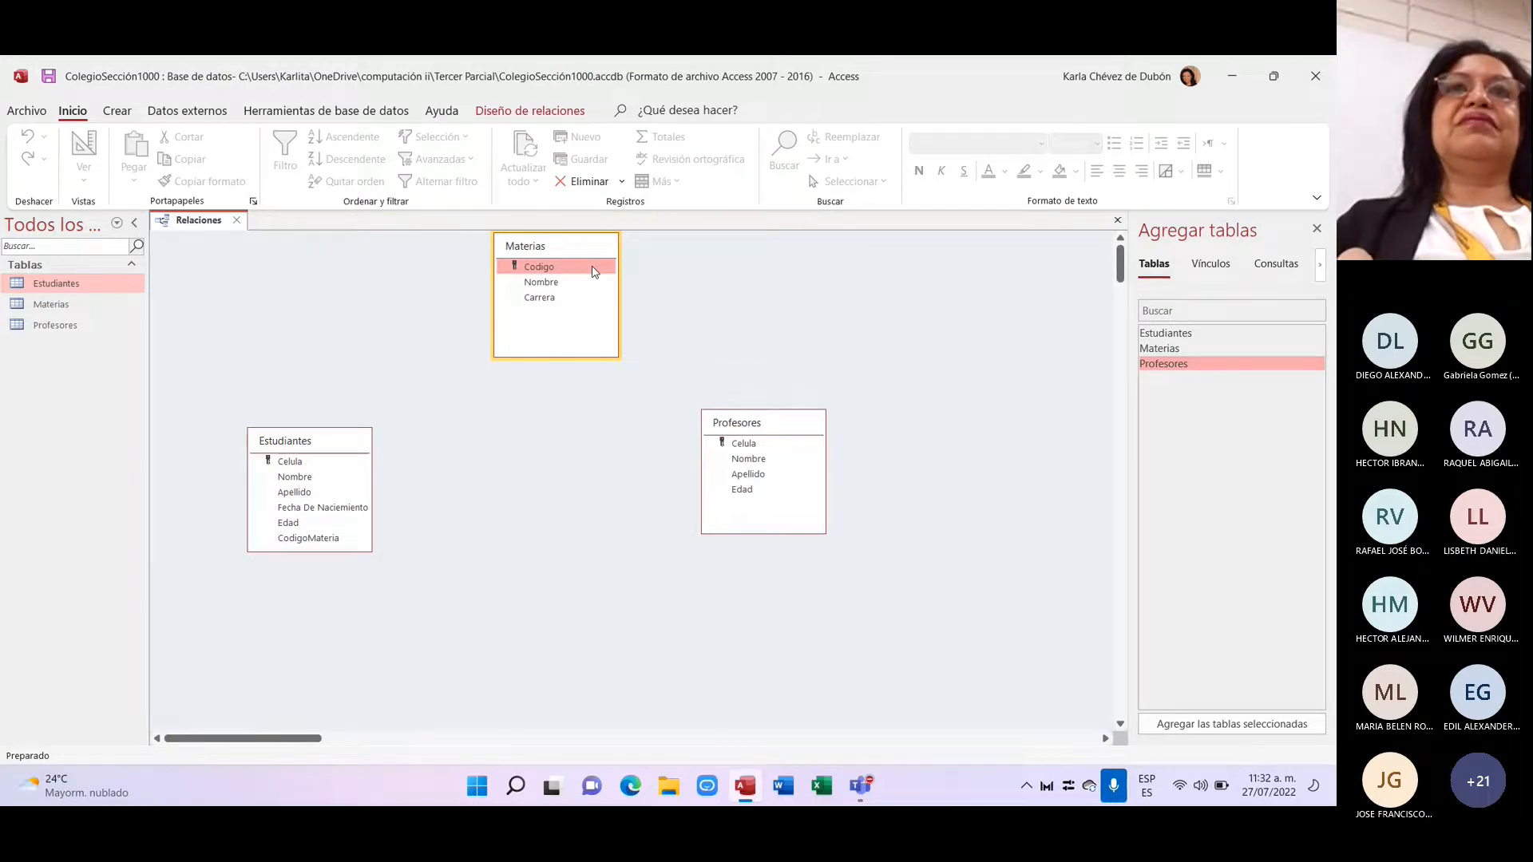
drag(594, 271, 327, 551)
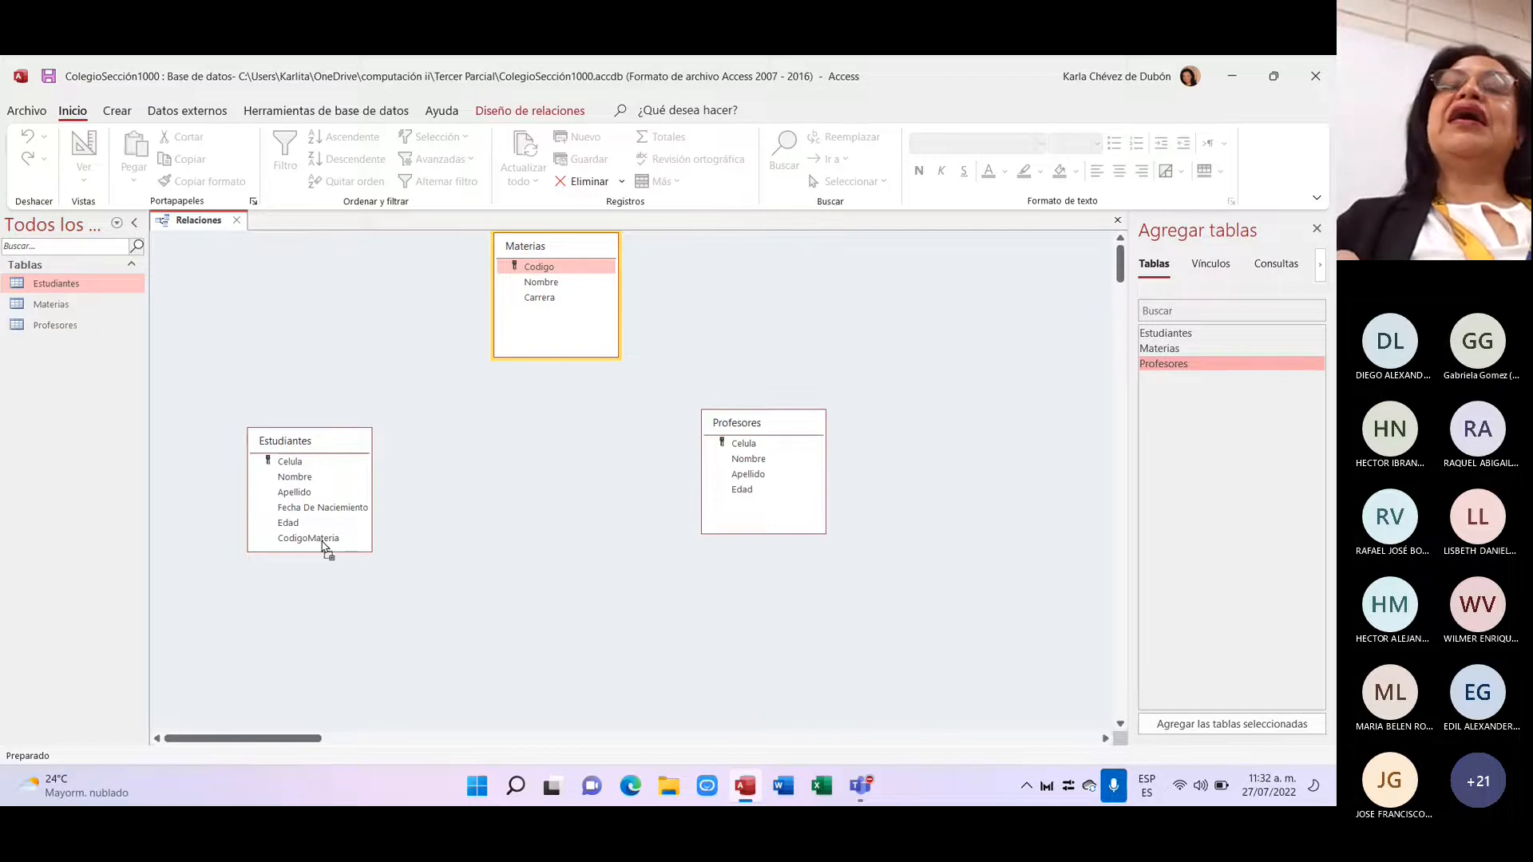
drag(325, 549, 324, 545)
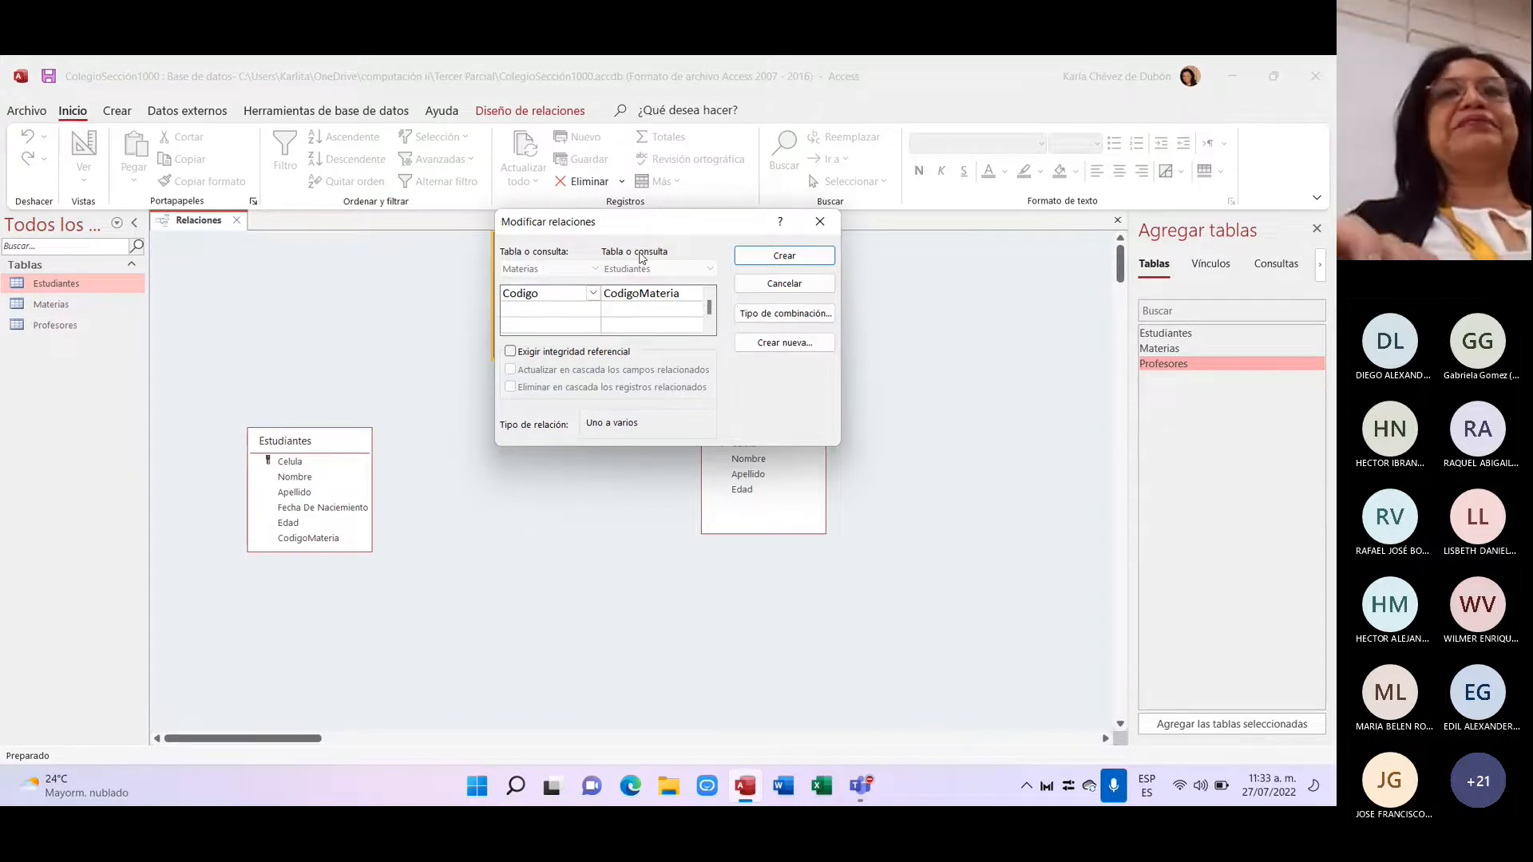
click(511, 352)
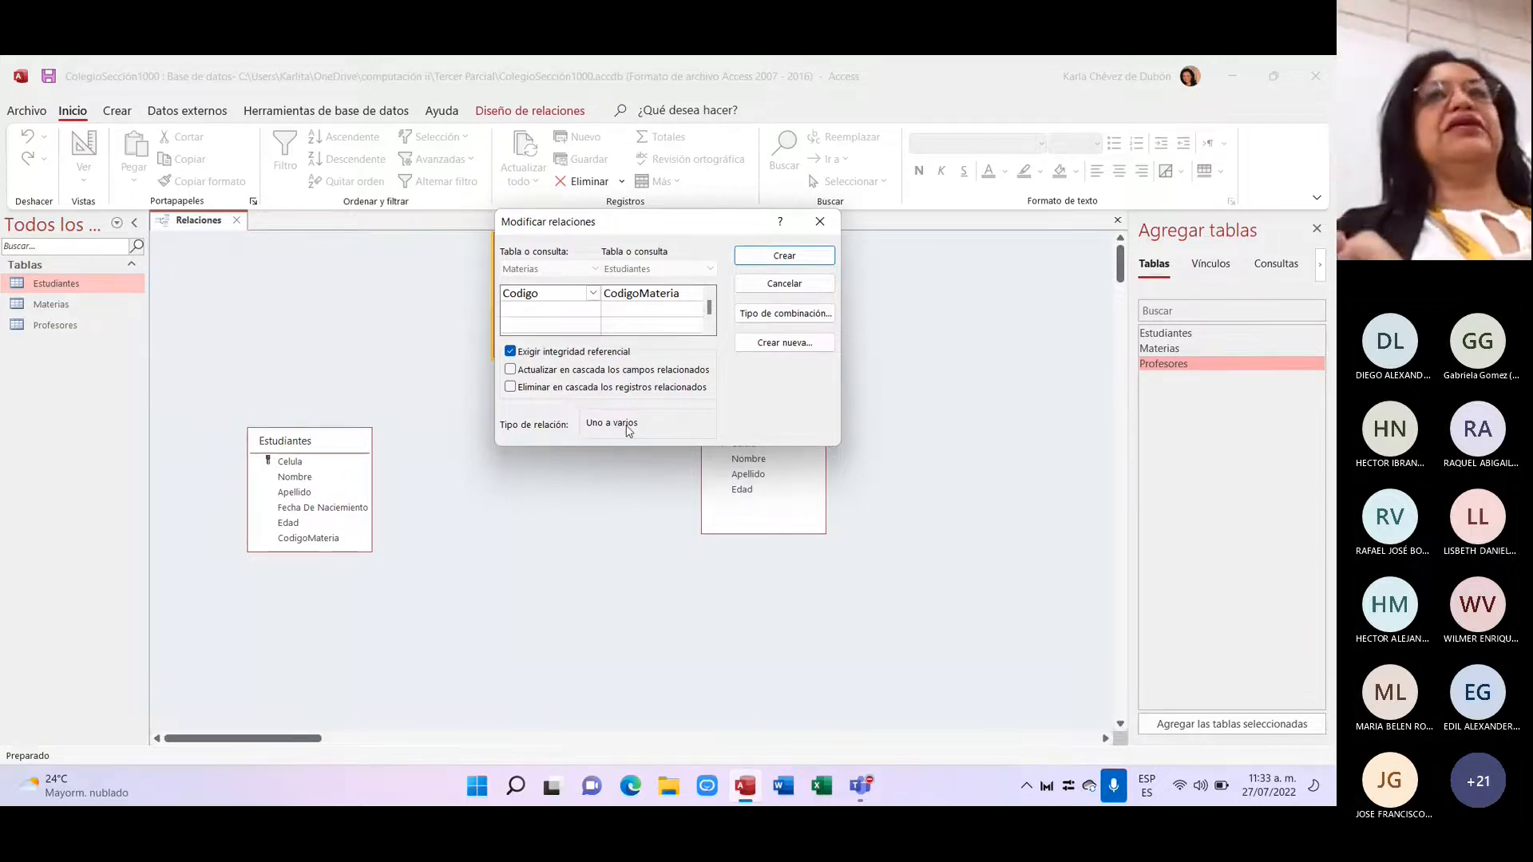
click(785, 257)
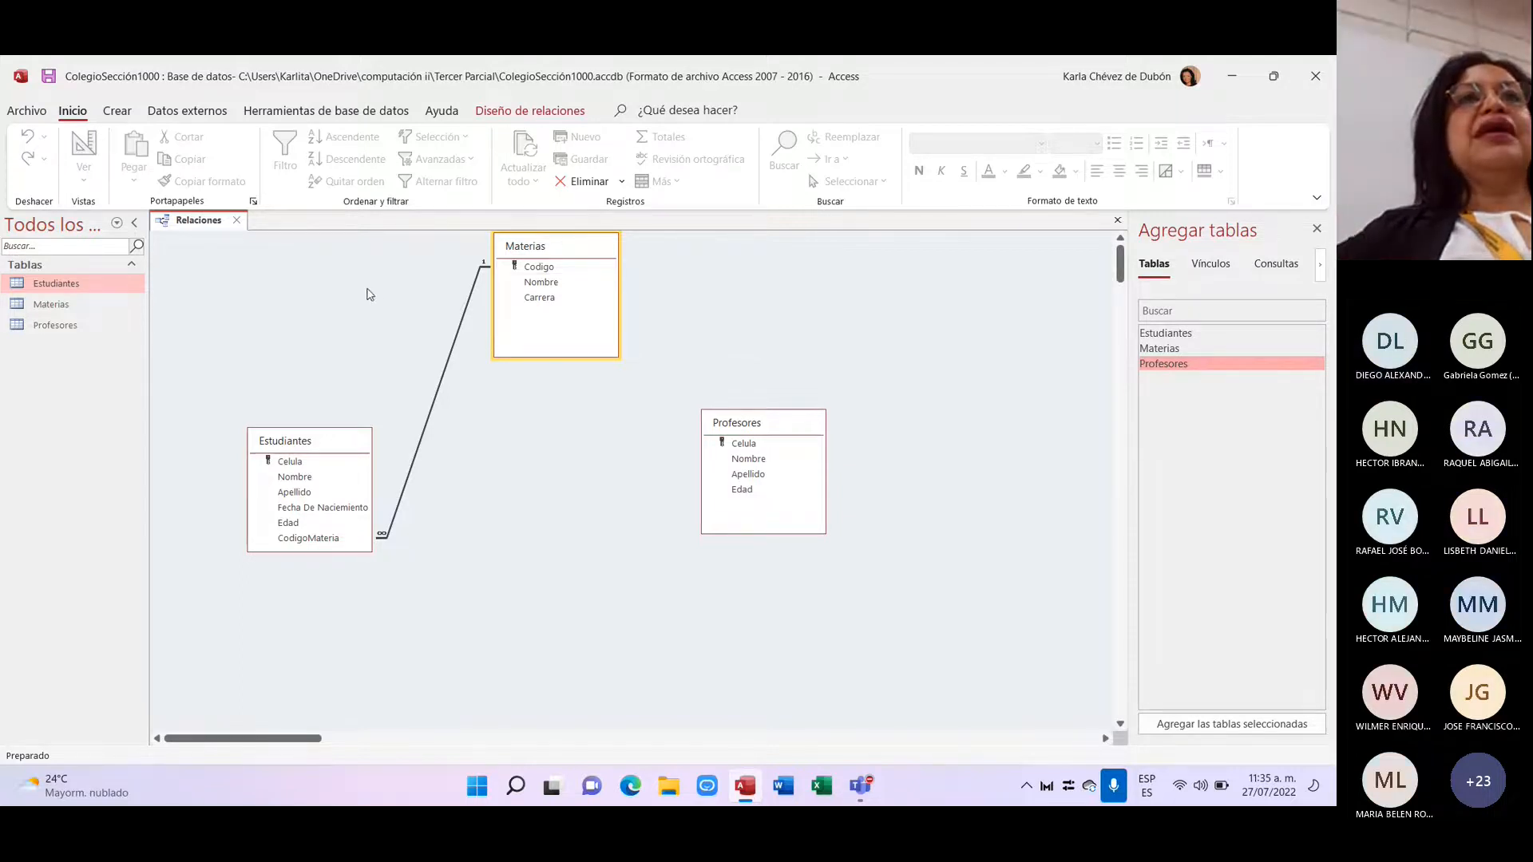
Step: Review the fields and primary keys of Estudiantes and Materias in Design view, closing each table after checking it
double_click(116, 285)
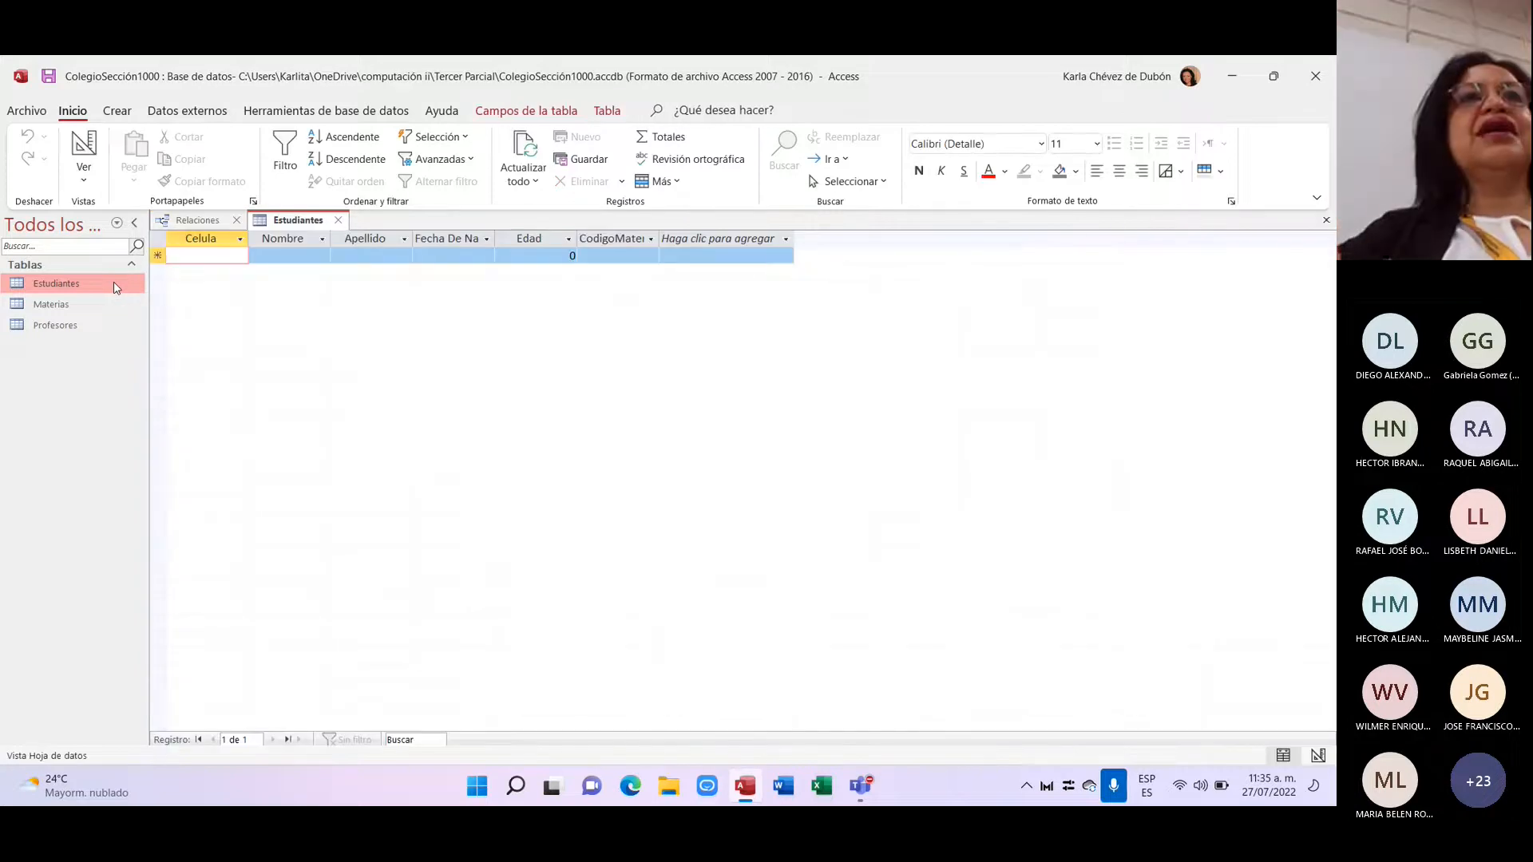
click(87, 155)
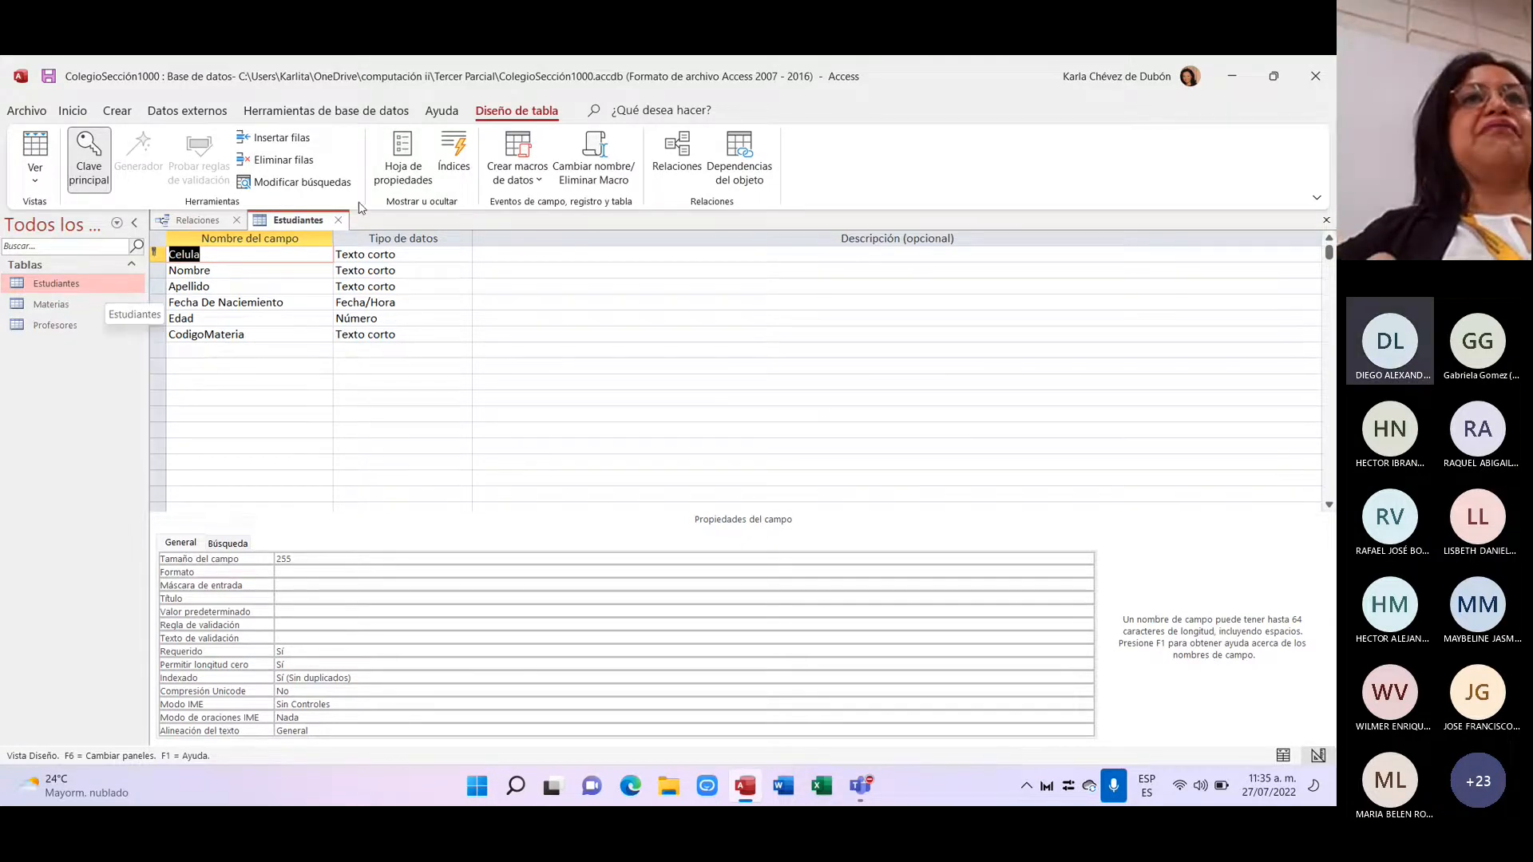
click(342, 221)
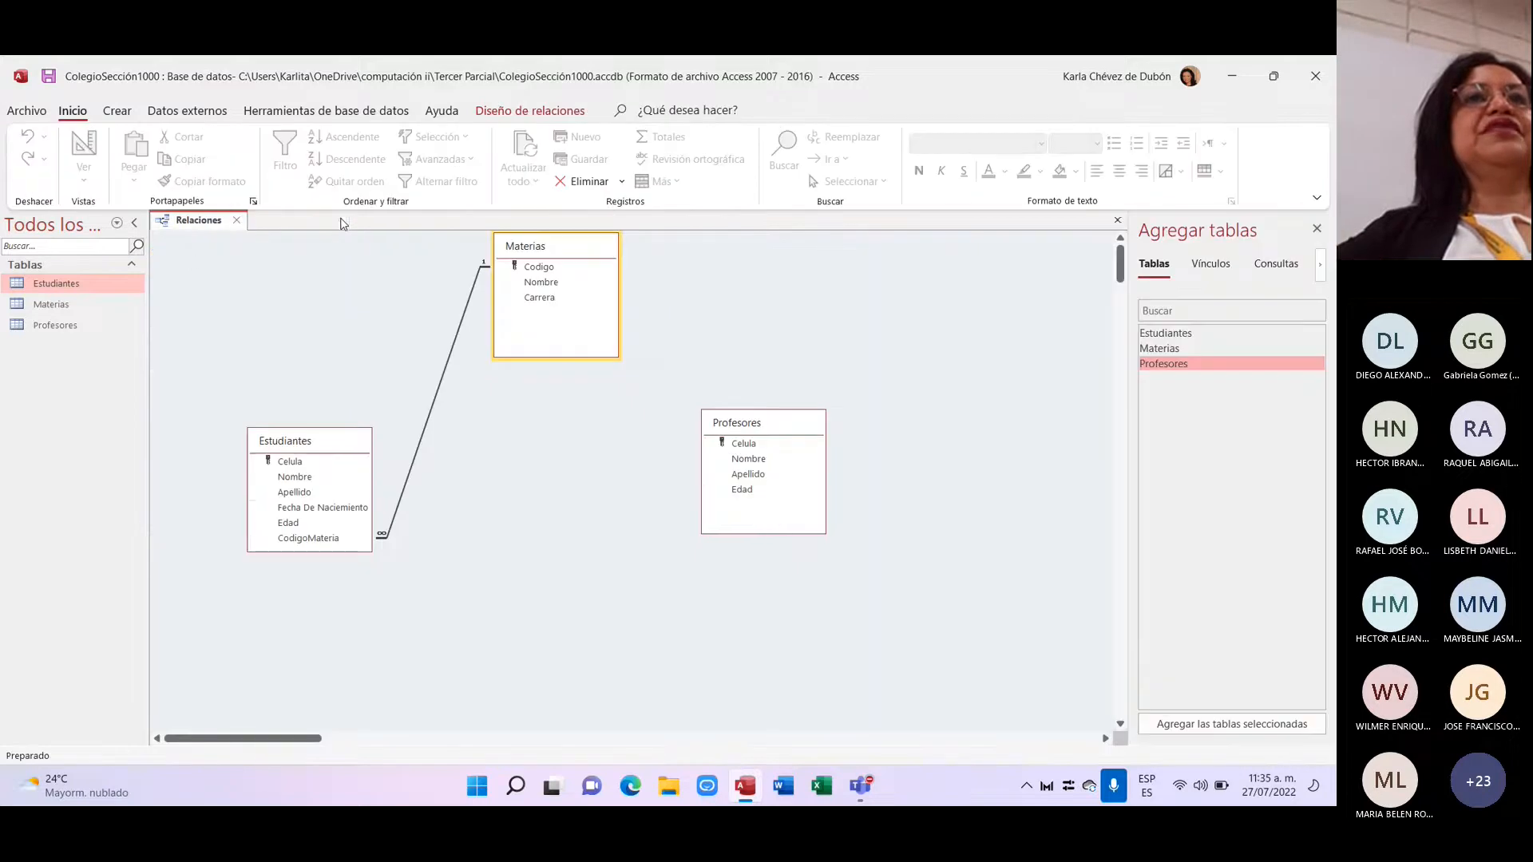
double_click(97, 306)
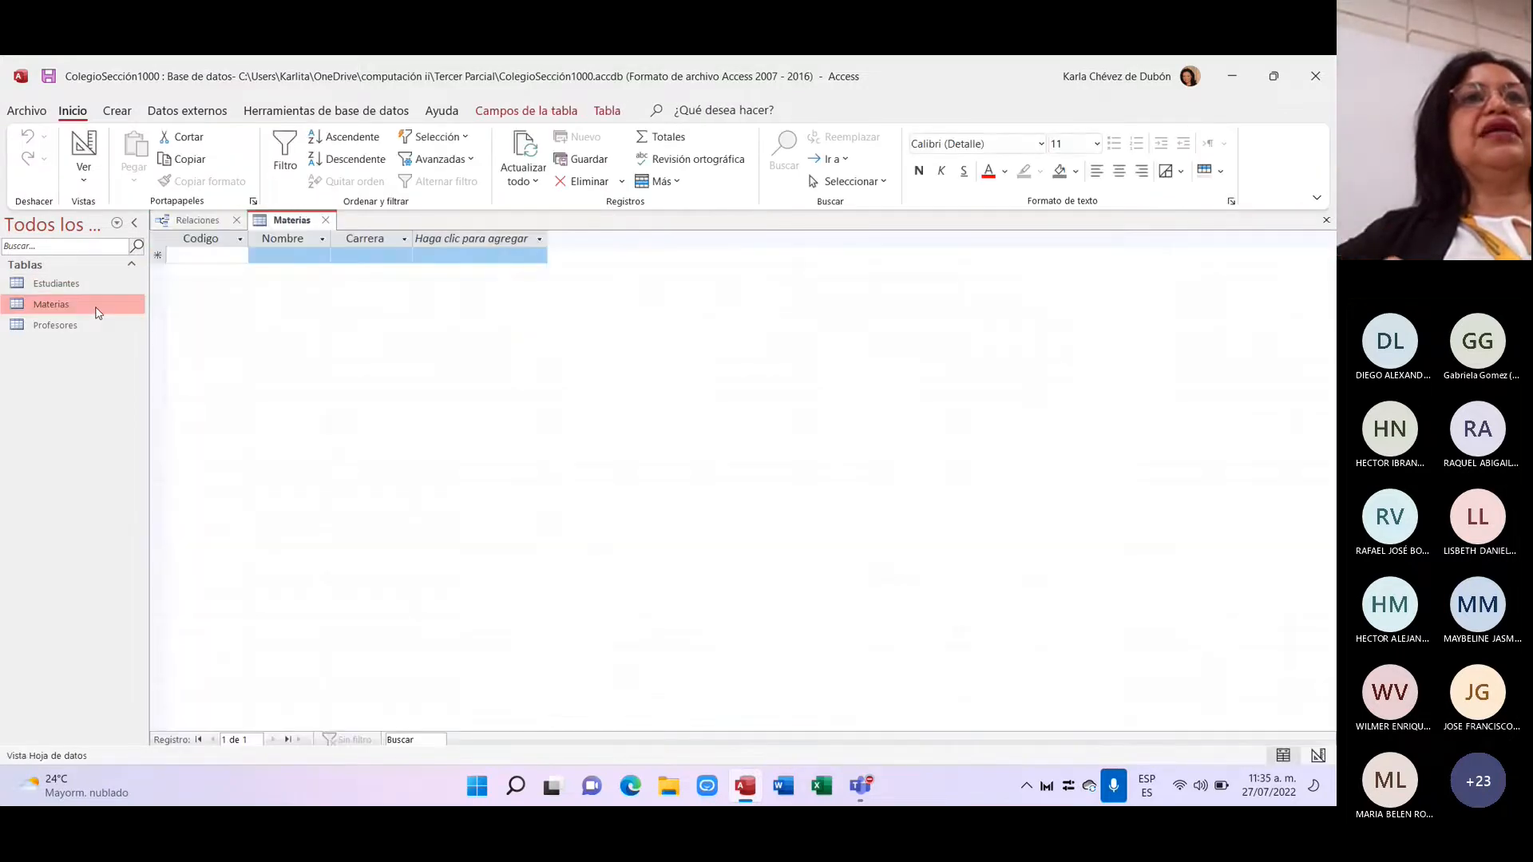
click(86, 160)
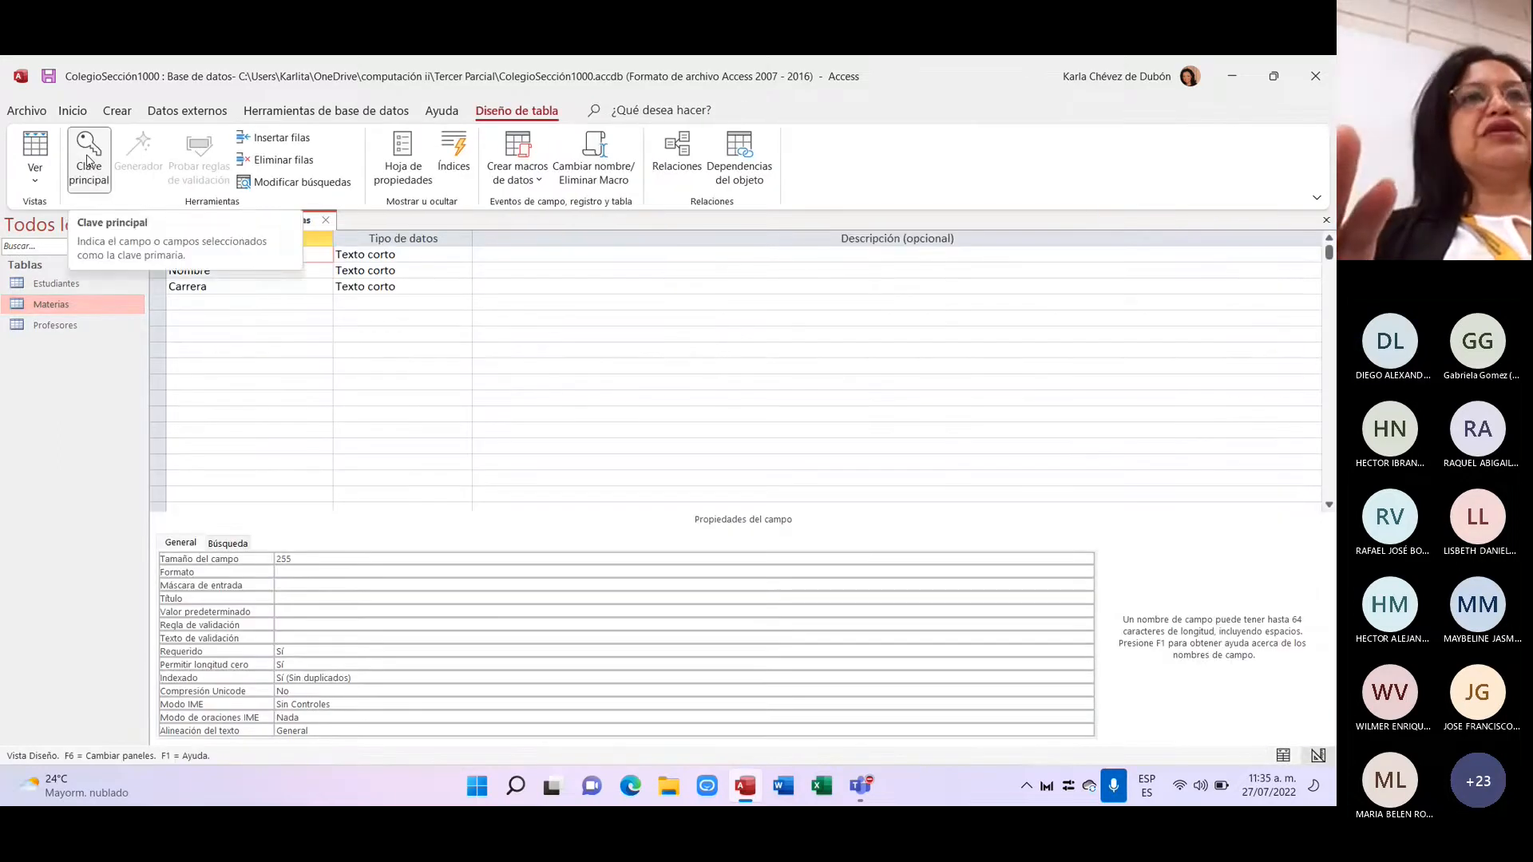
click(327, 224)
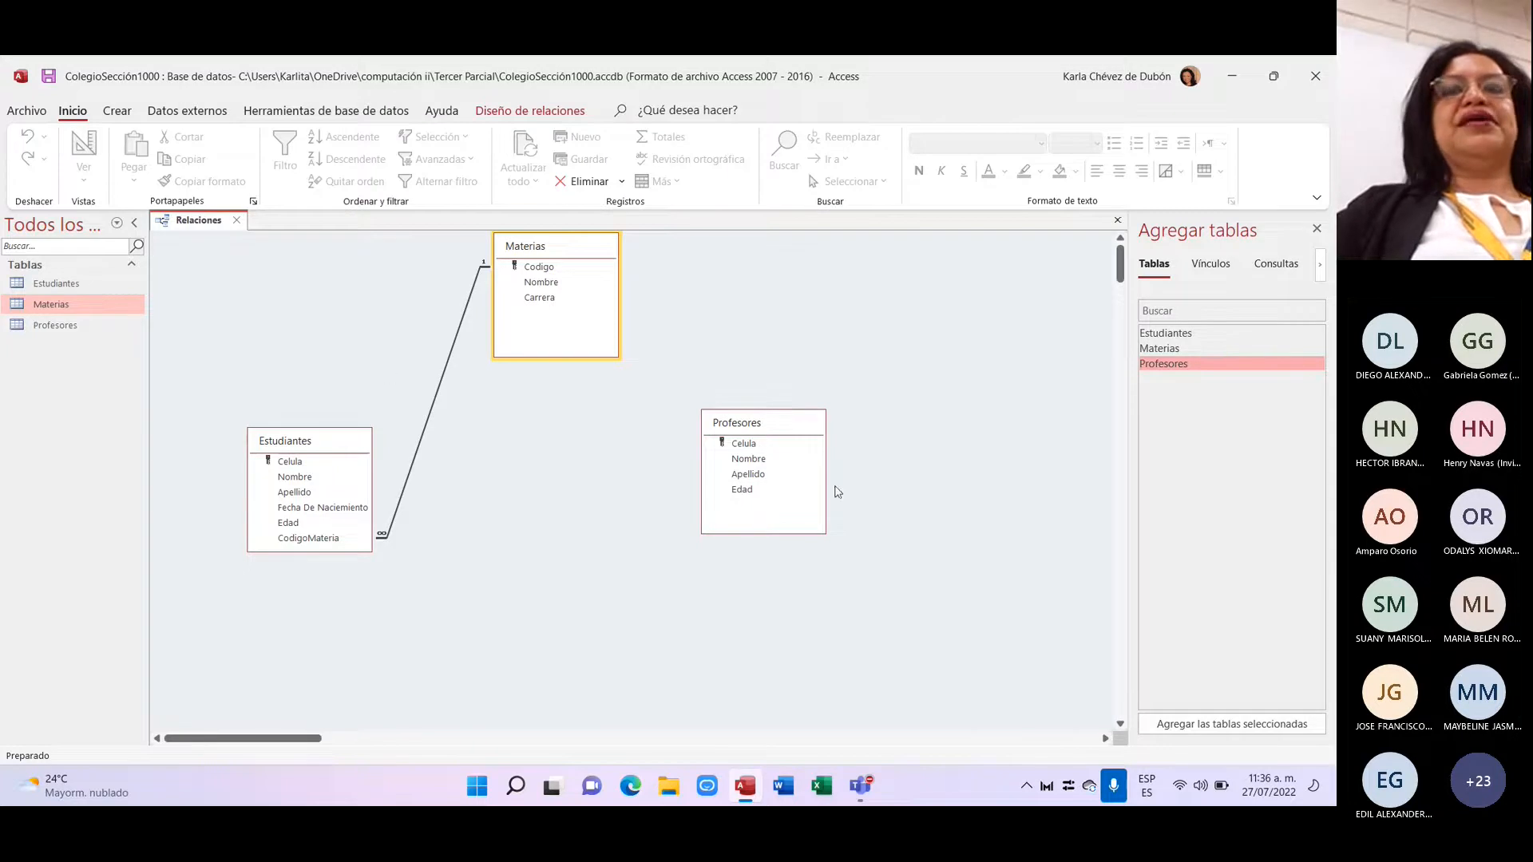
Step: Review the fields of the Profesores table in both Datasheet view and Design view
click(786, 424)
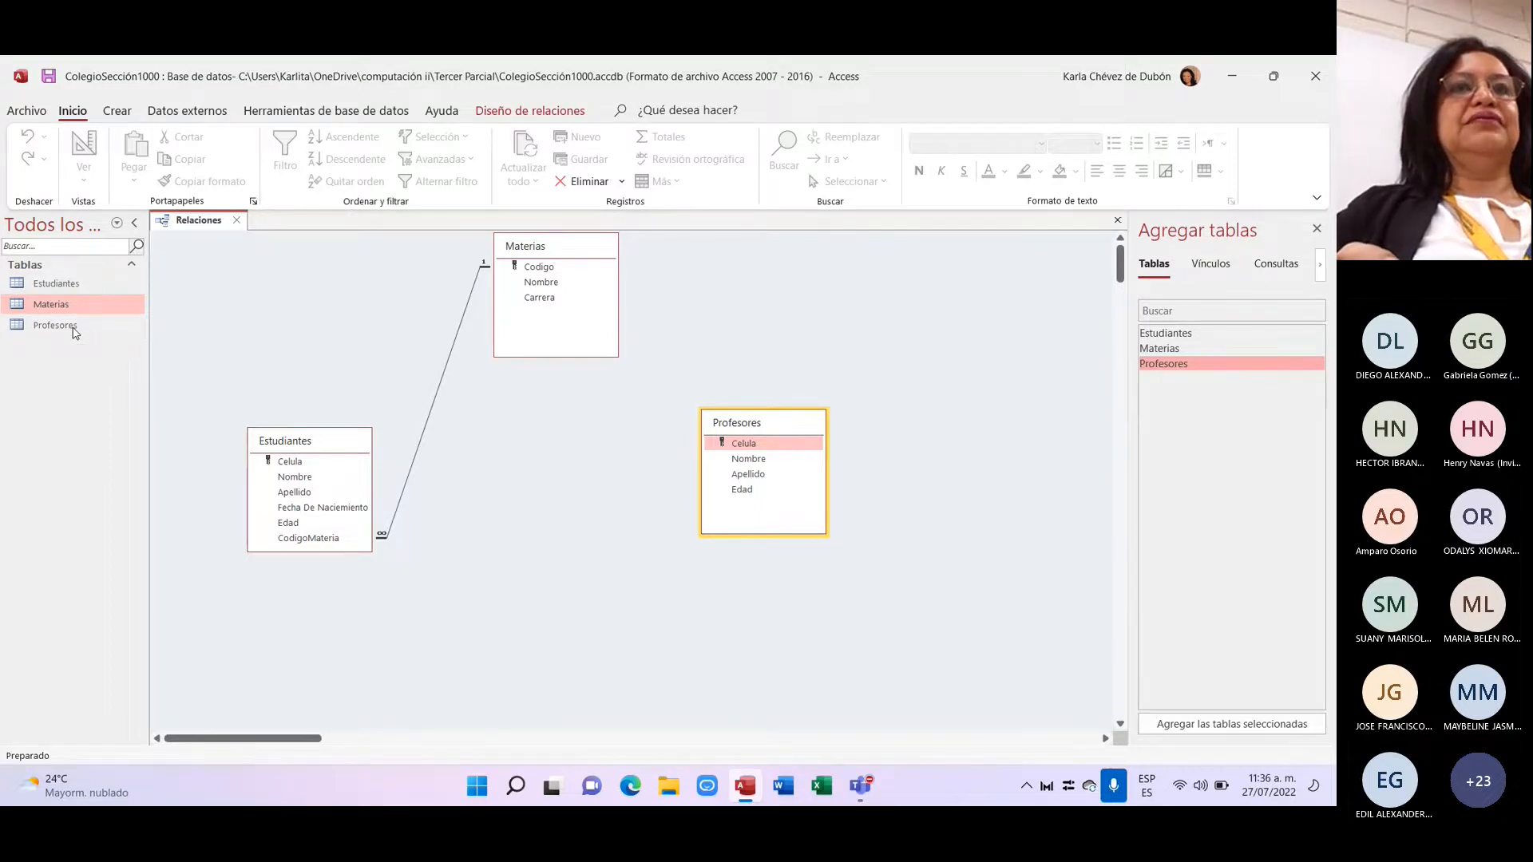
double_click(74, 332)
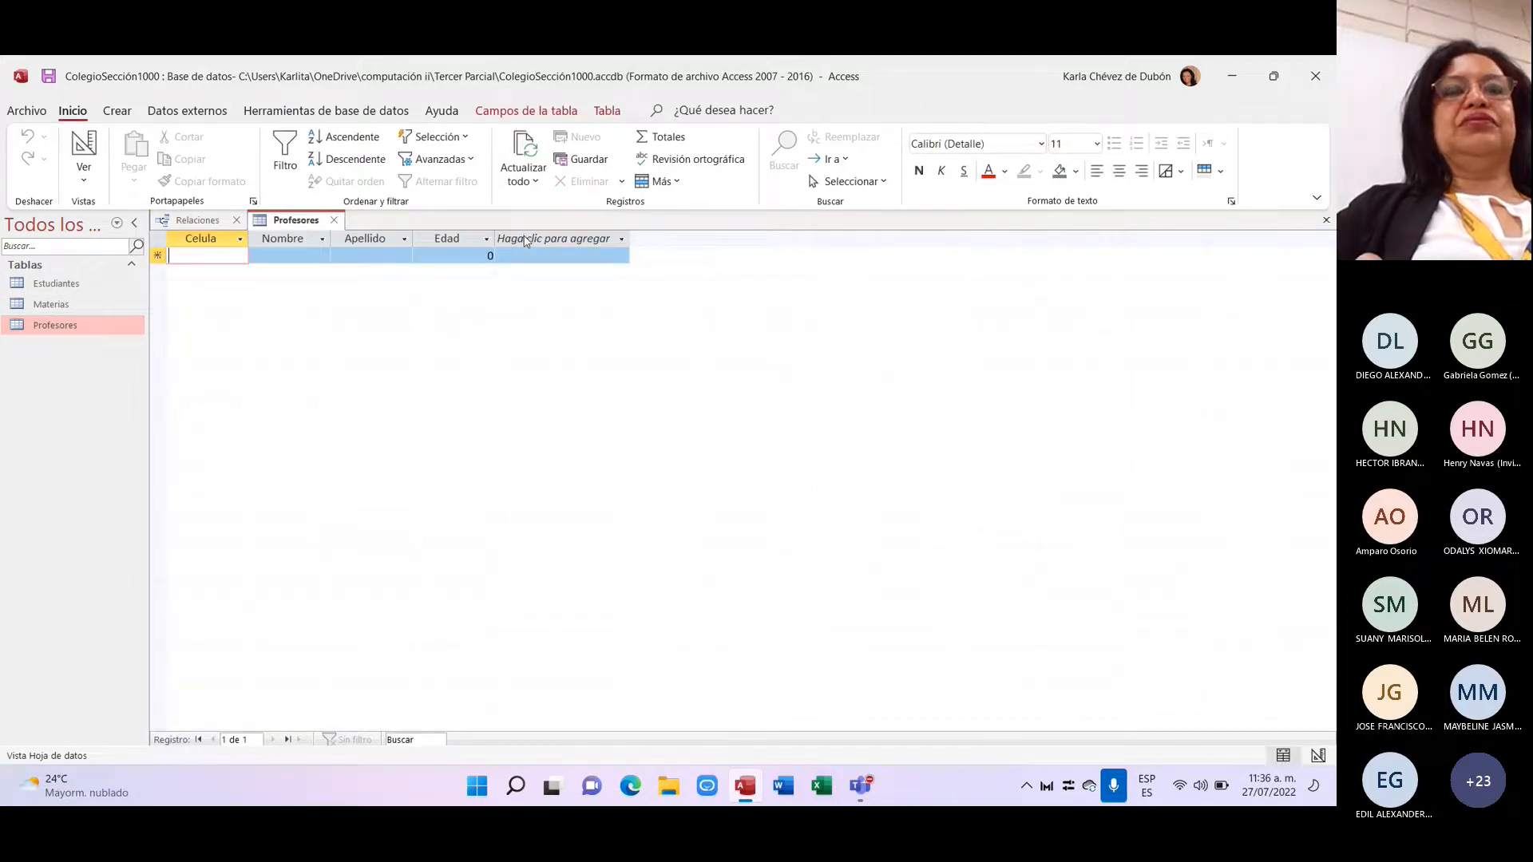
click(334, 219)
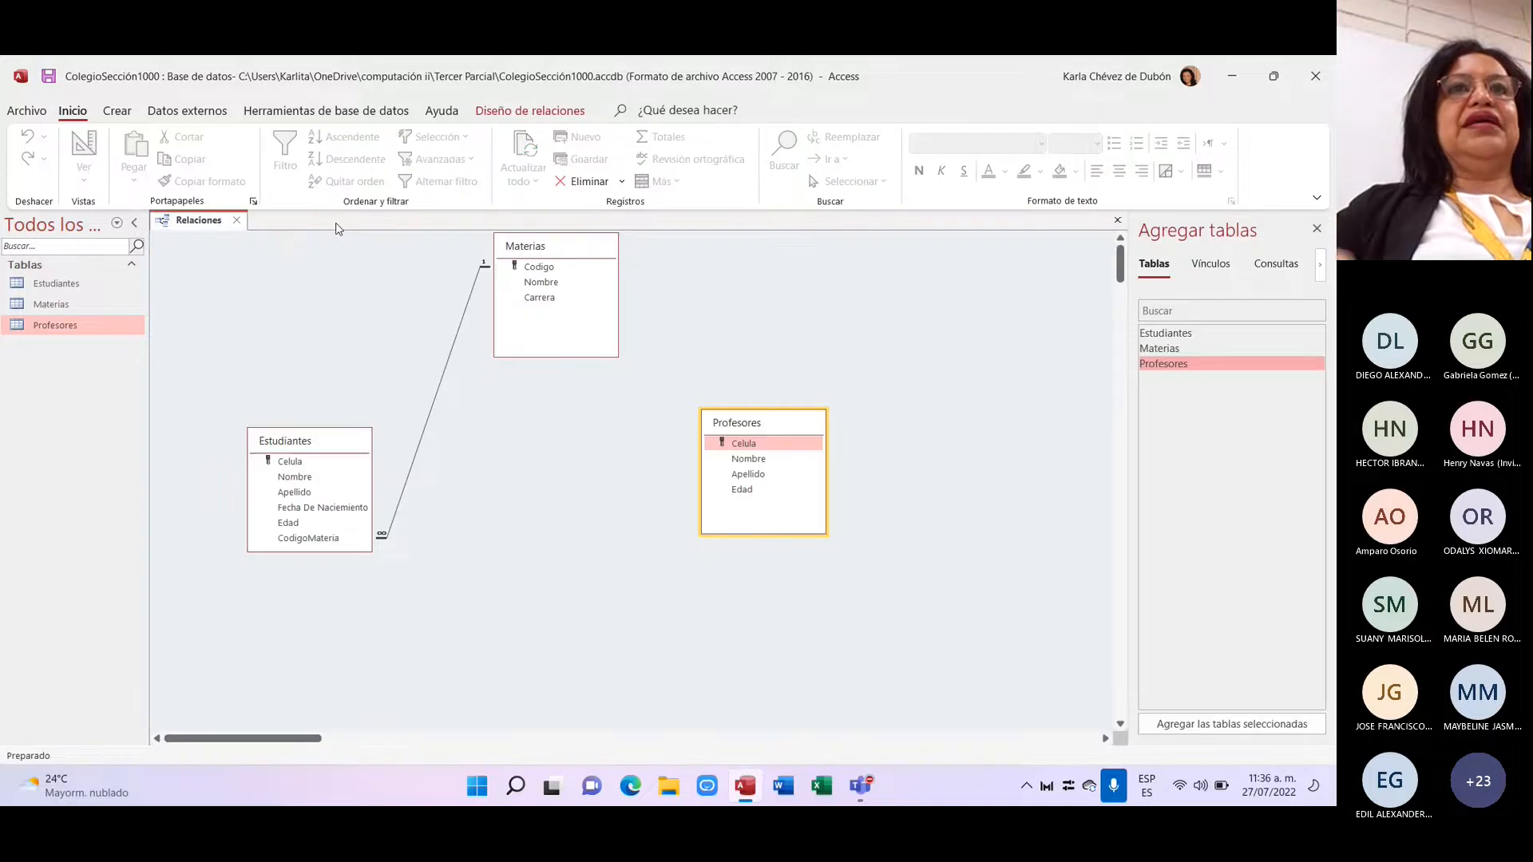
right_click(97, 331)
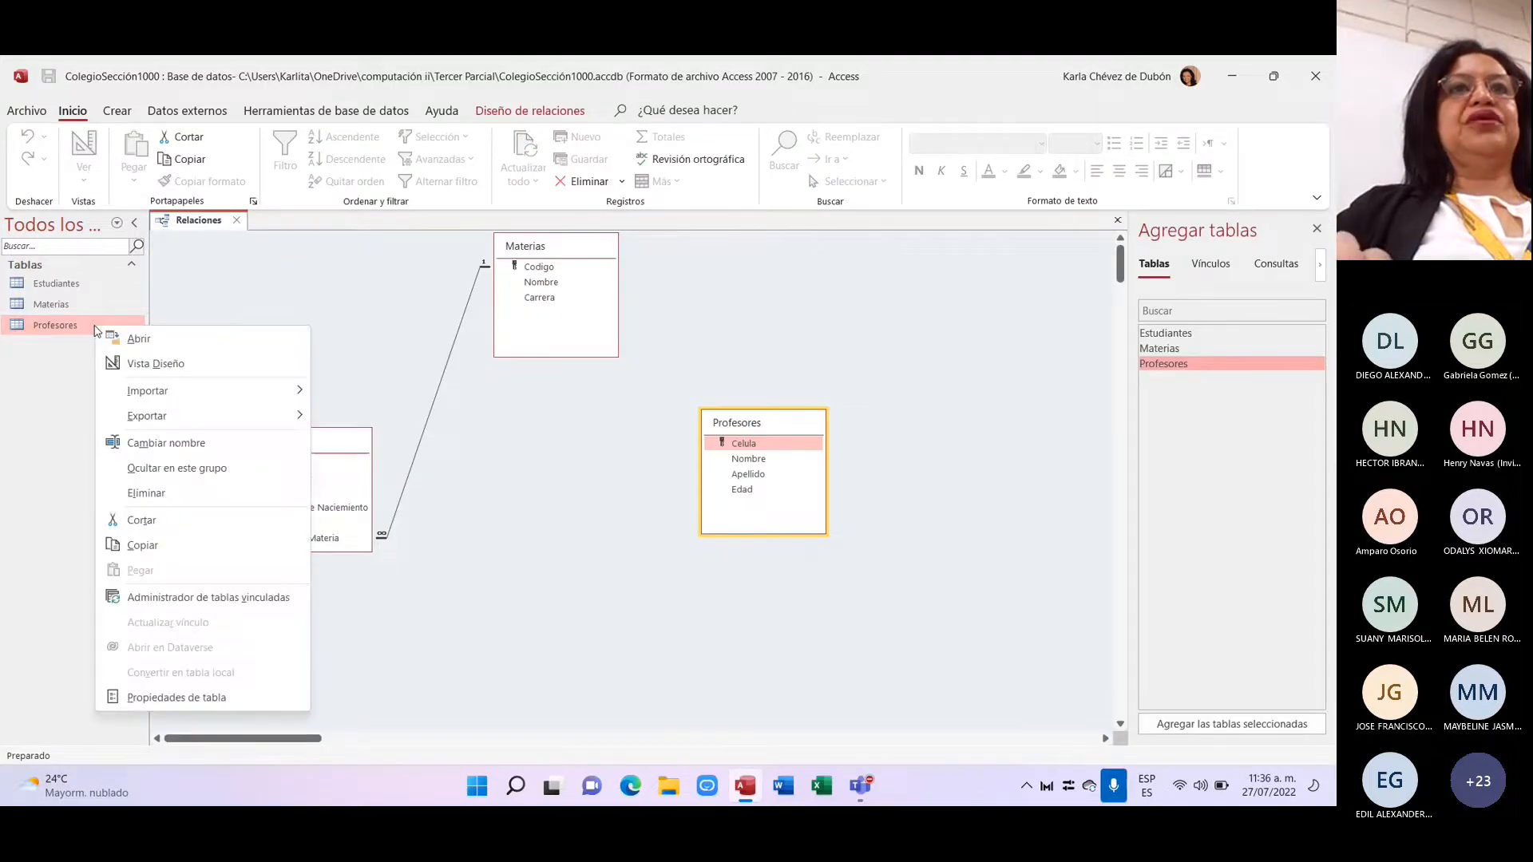
click(119, 369)
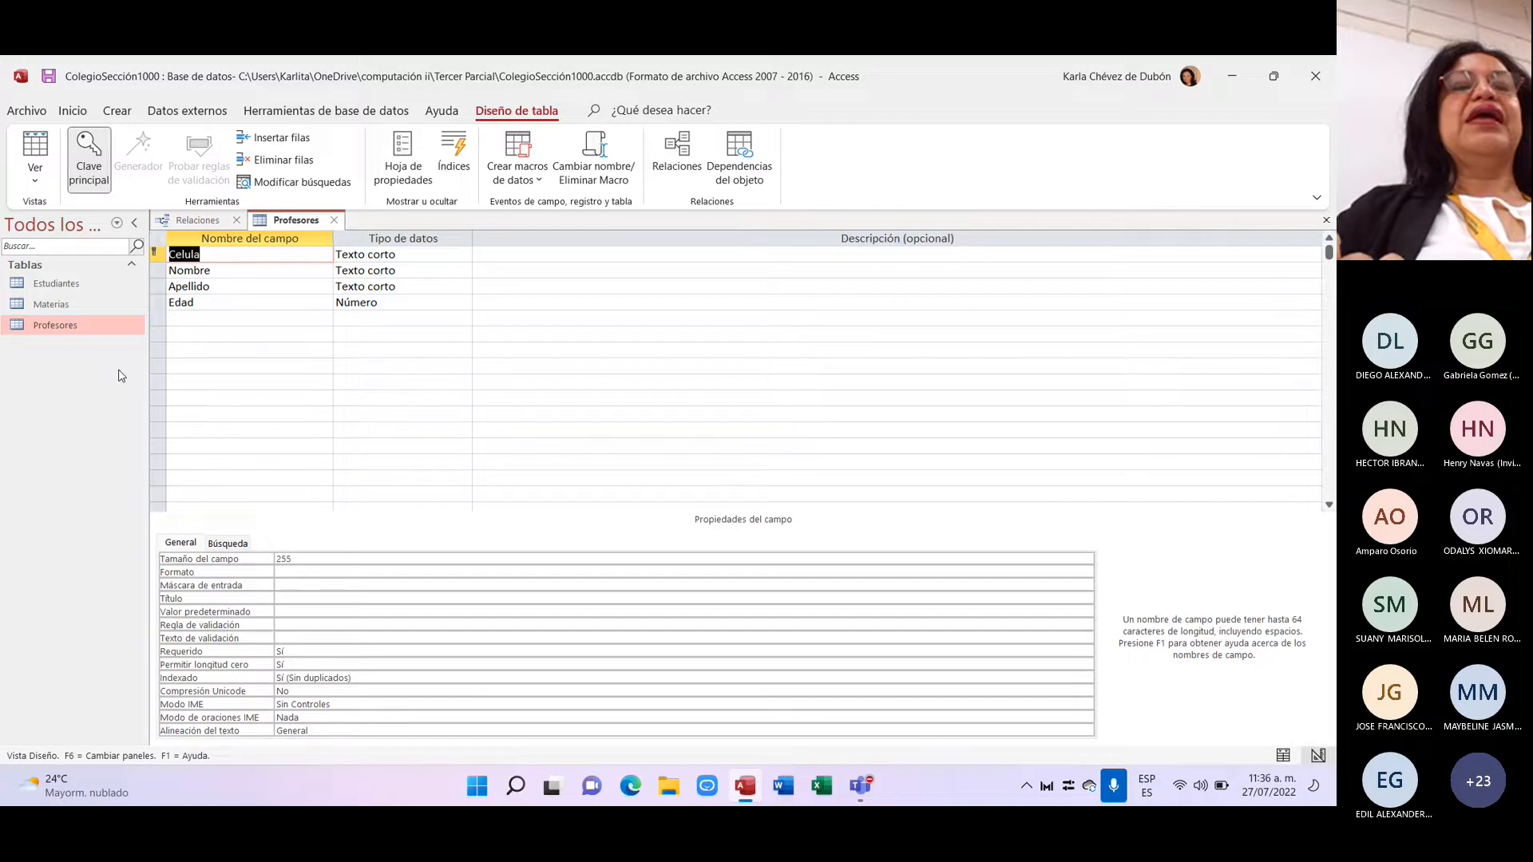
click(33, 174)
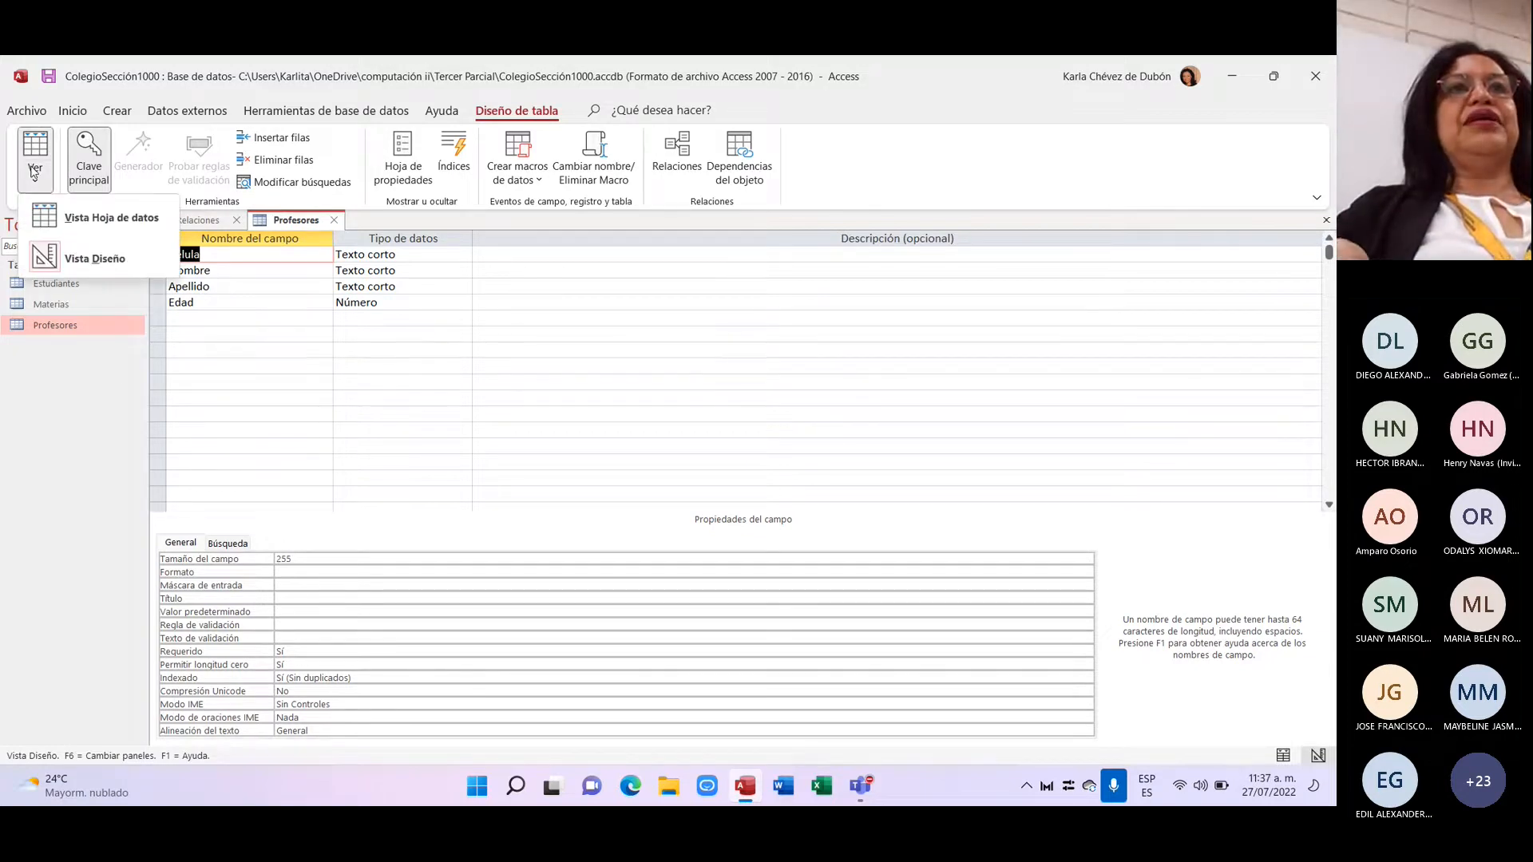
click(73, 223)
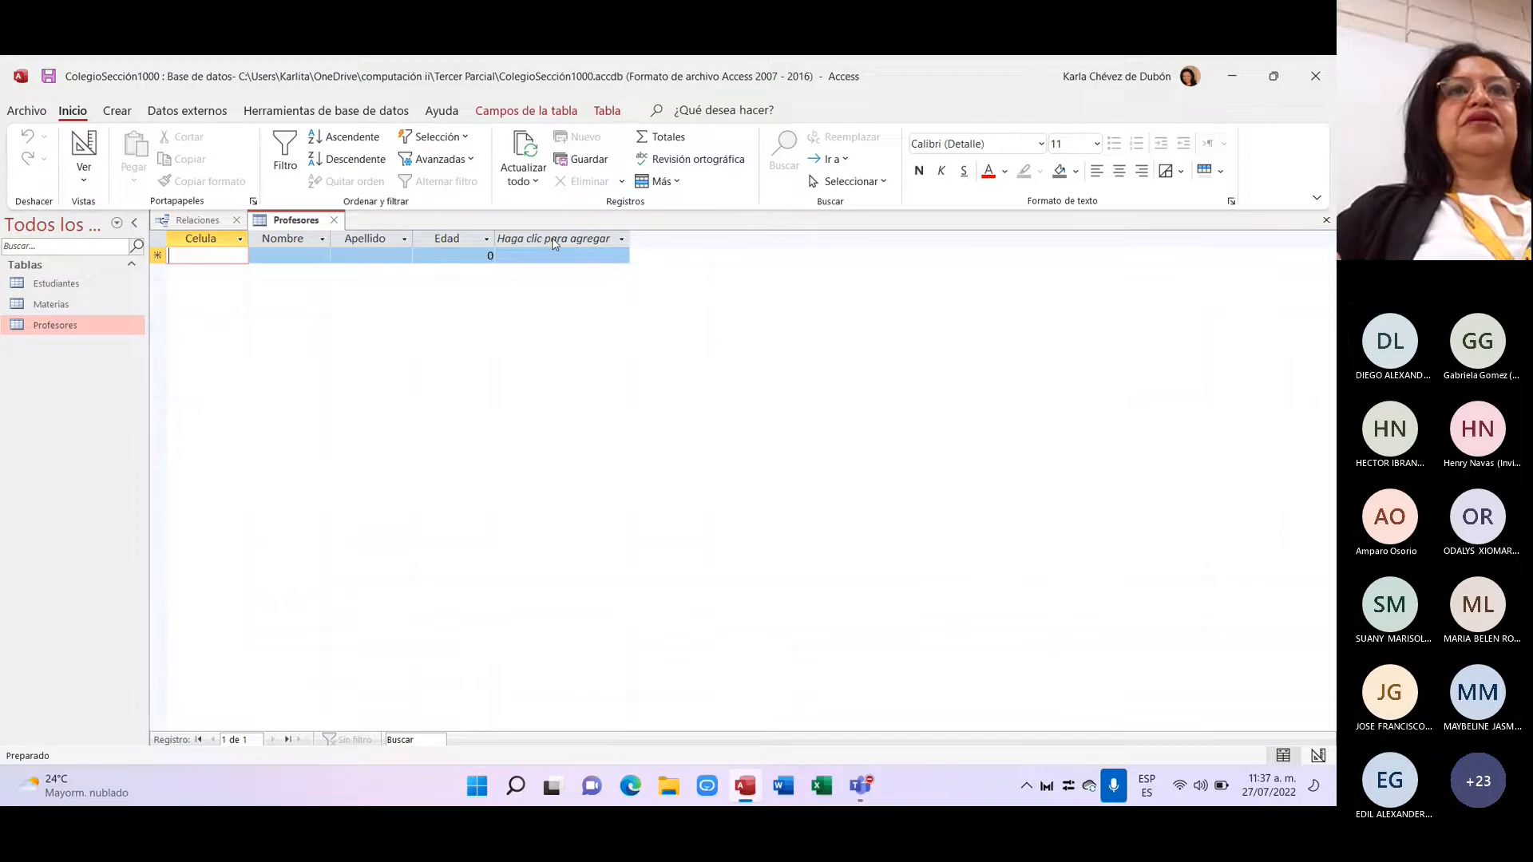
Step: Add a field named Direccion with the data type Texto corto after Edad in the design of the Profesores table
right_click(84, 333)
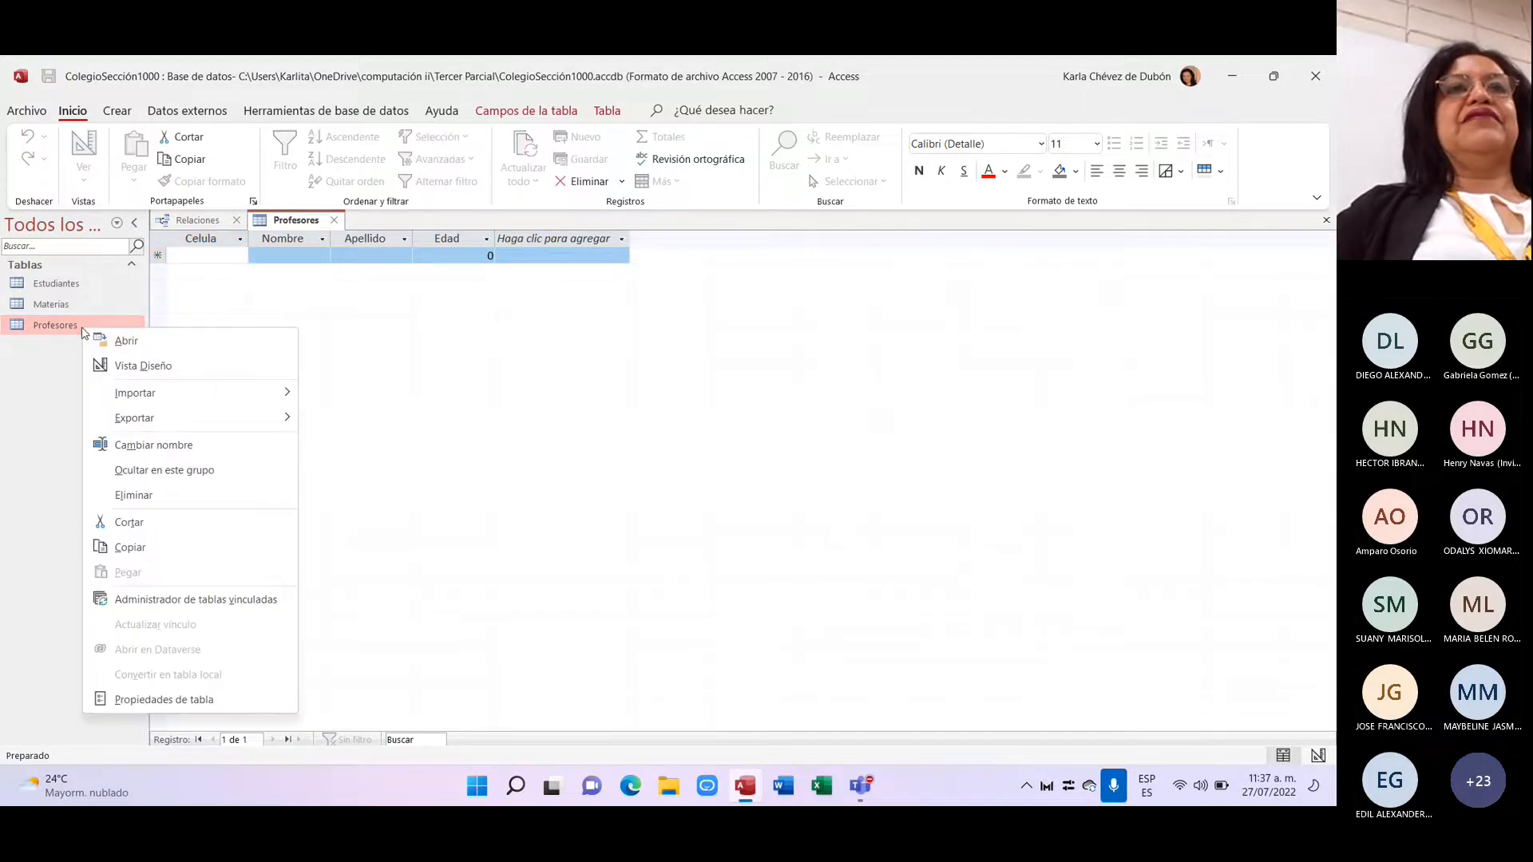
click(143, 365)
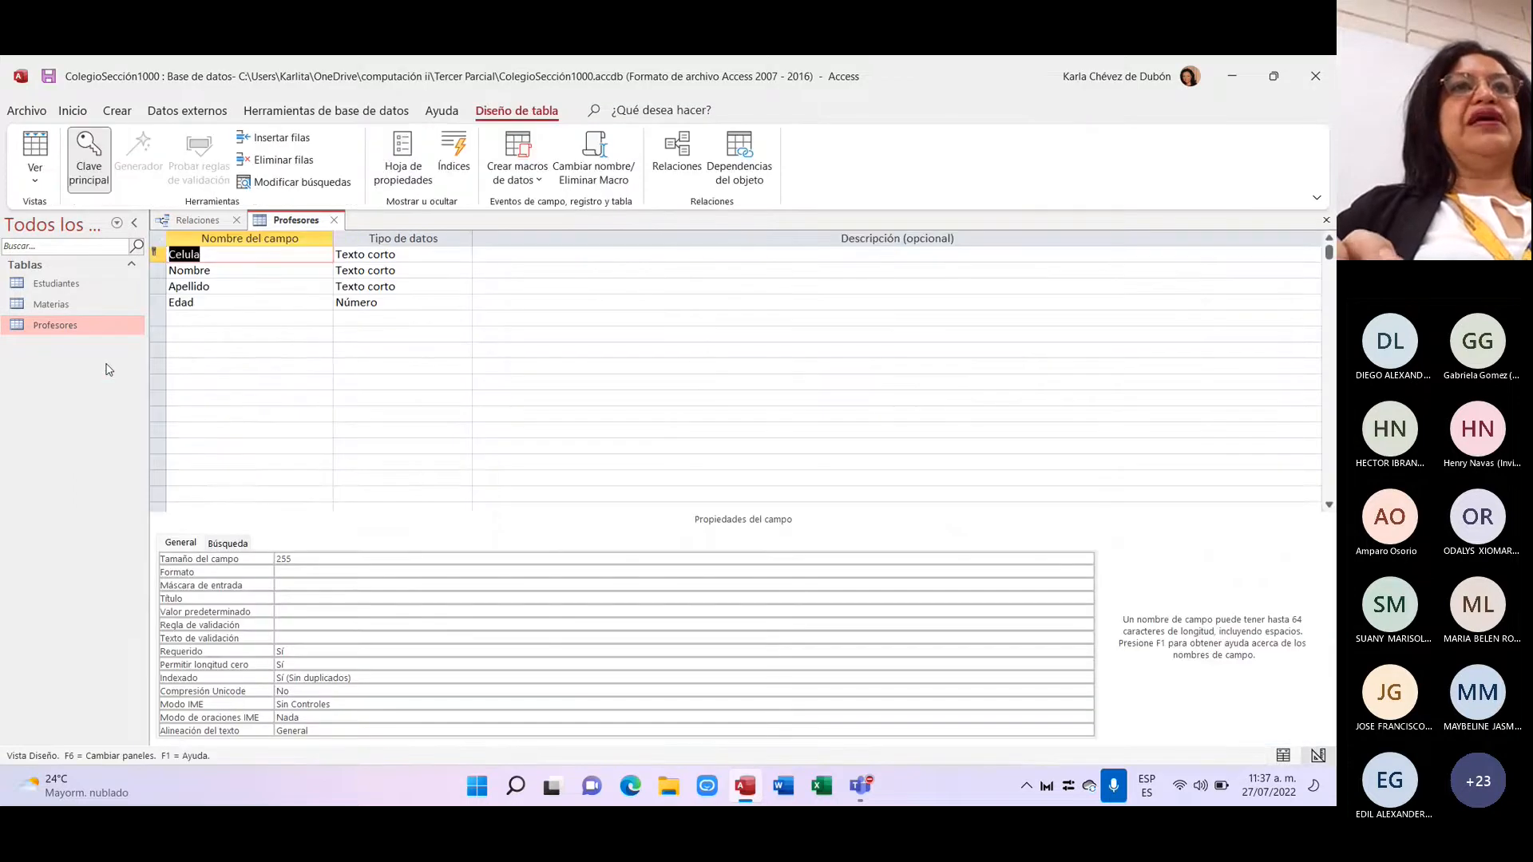
click(208, 321)
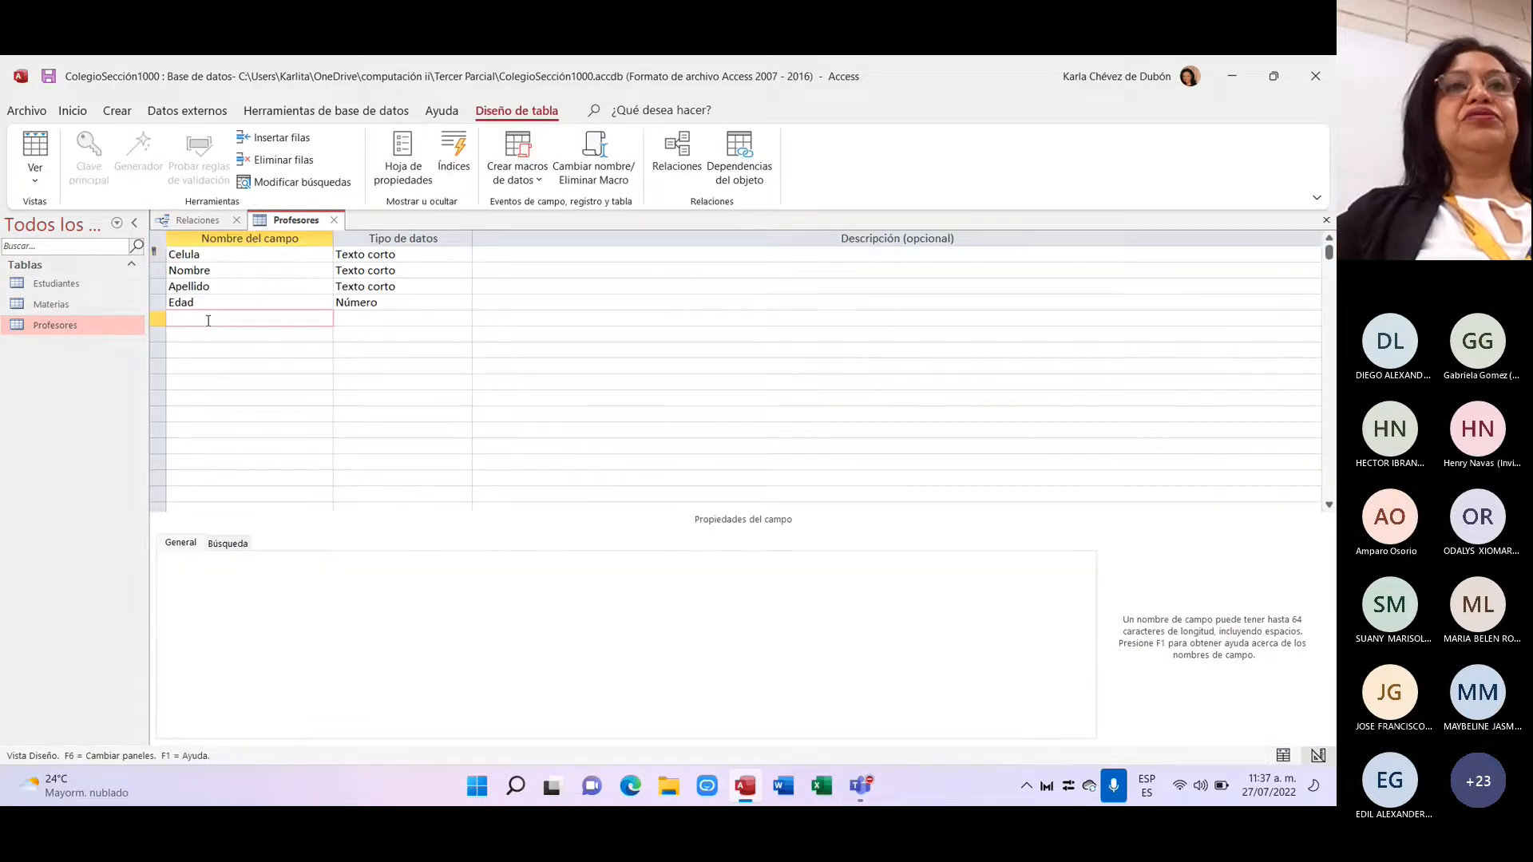
key(Caps_Lock)
text(D)
key(Caps_Lock)
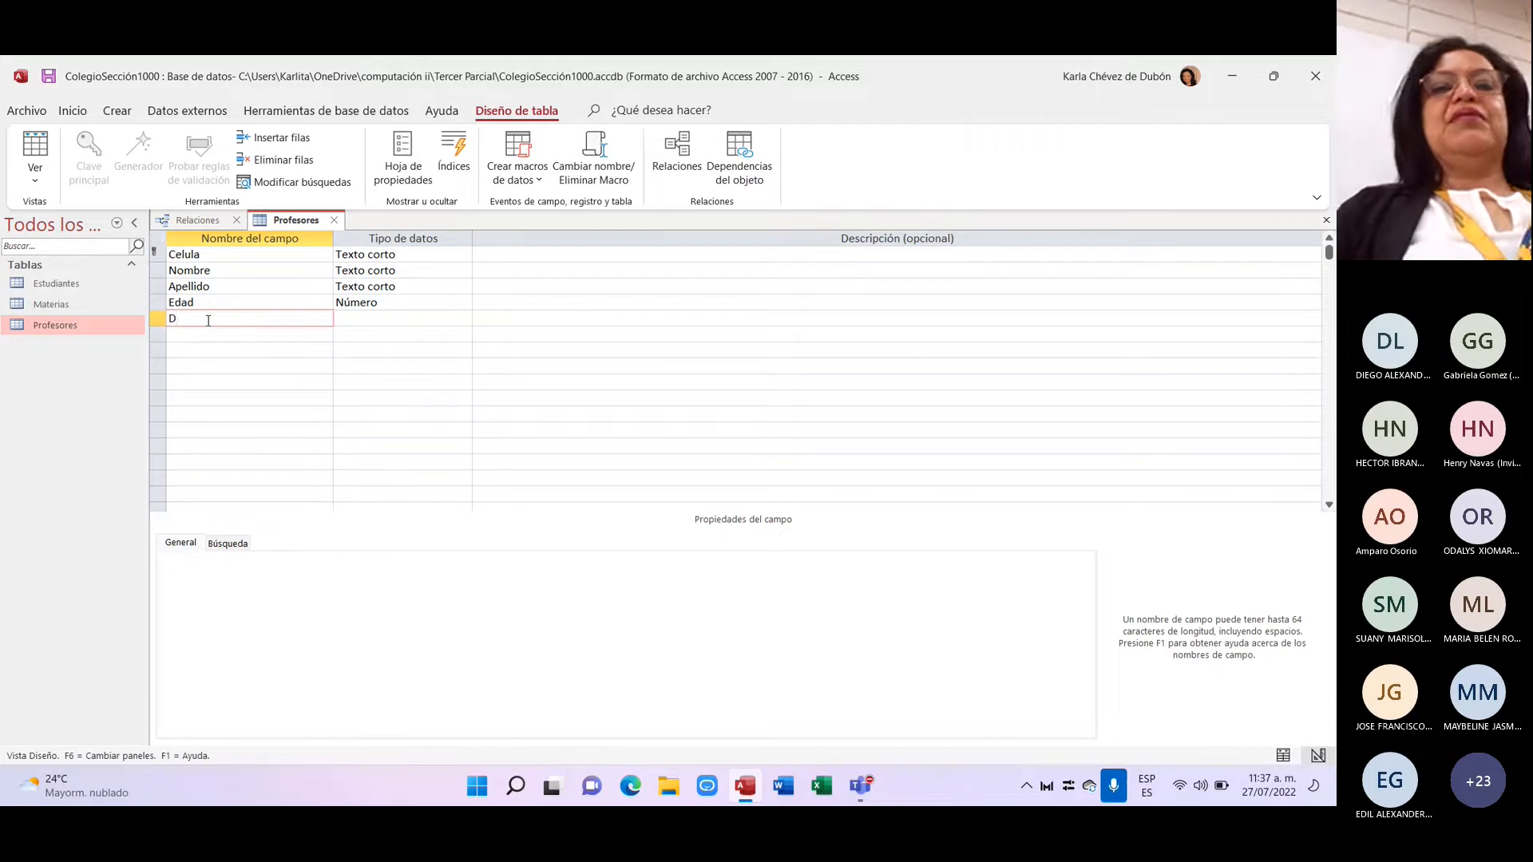
text(irección)
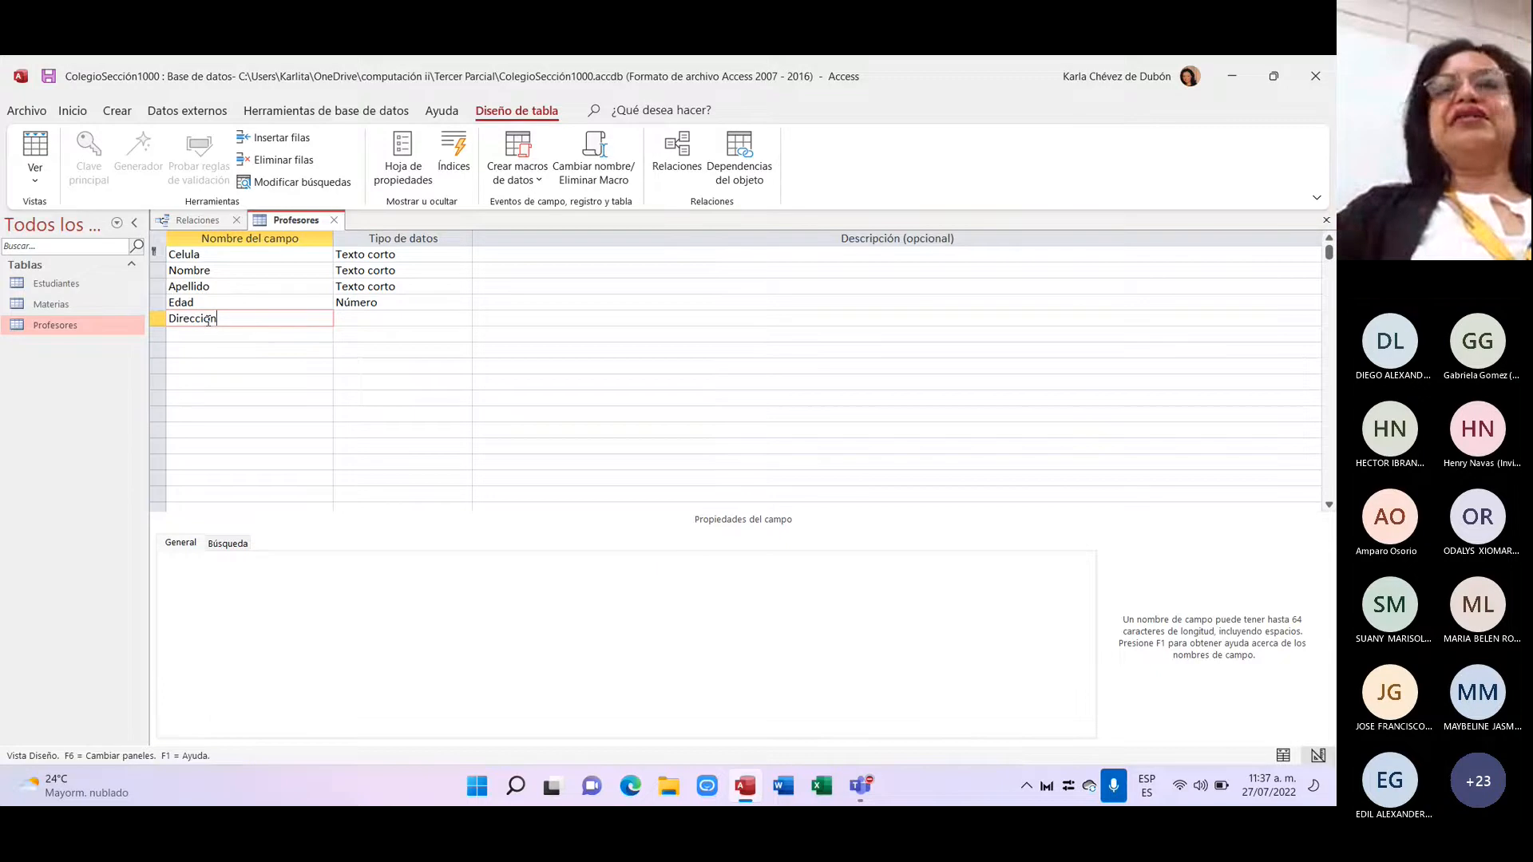
key(Tab)
key(Tab)
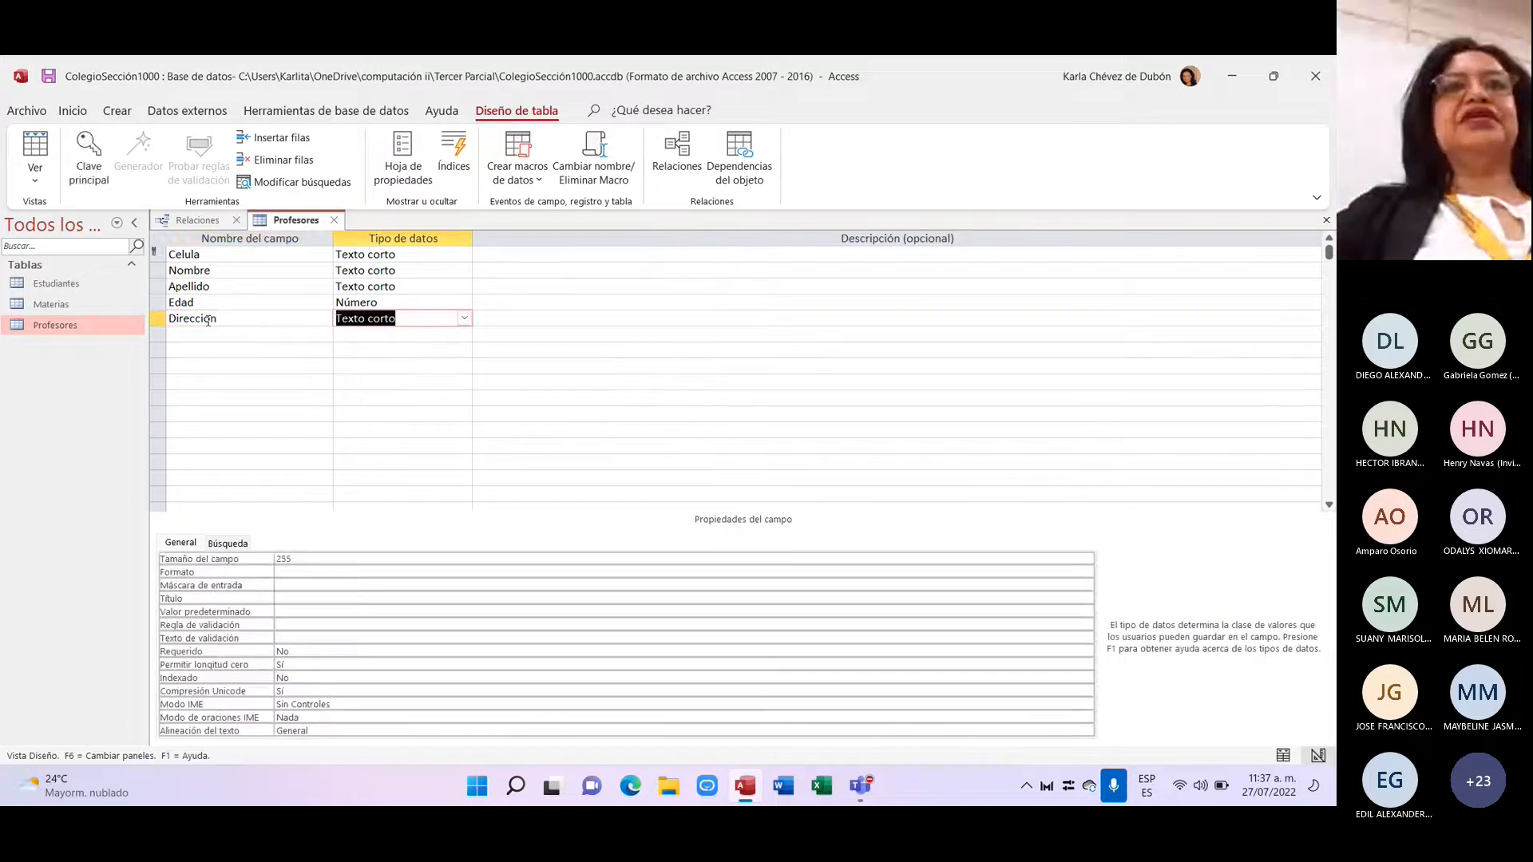
click(208, 319)
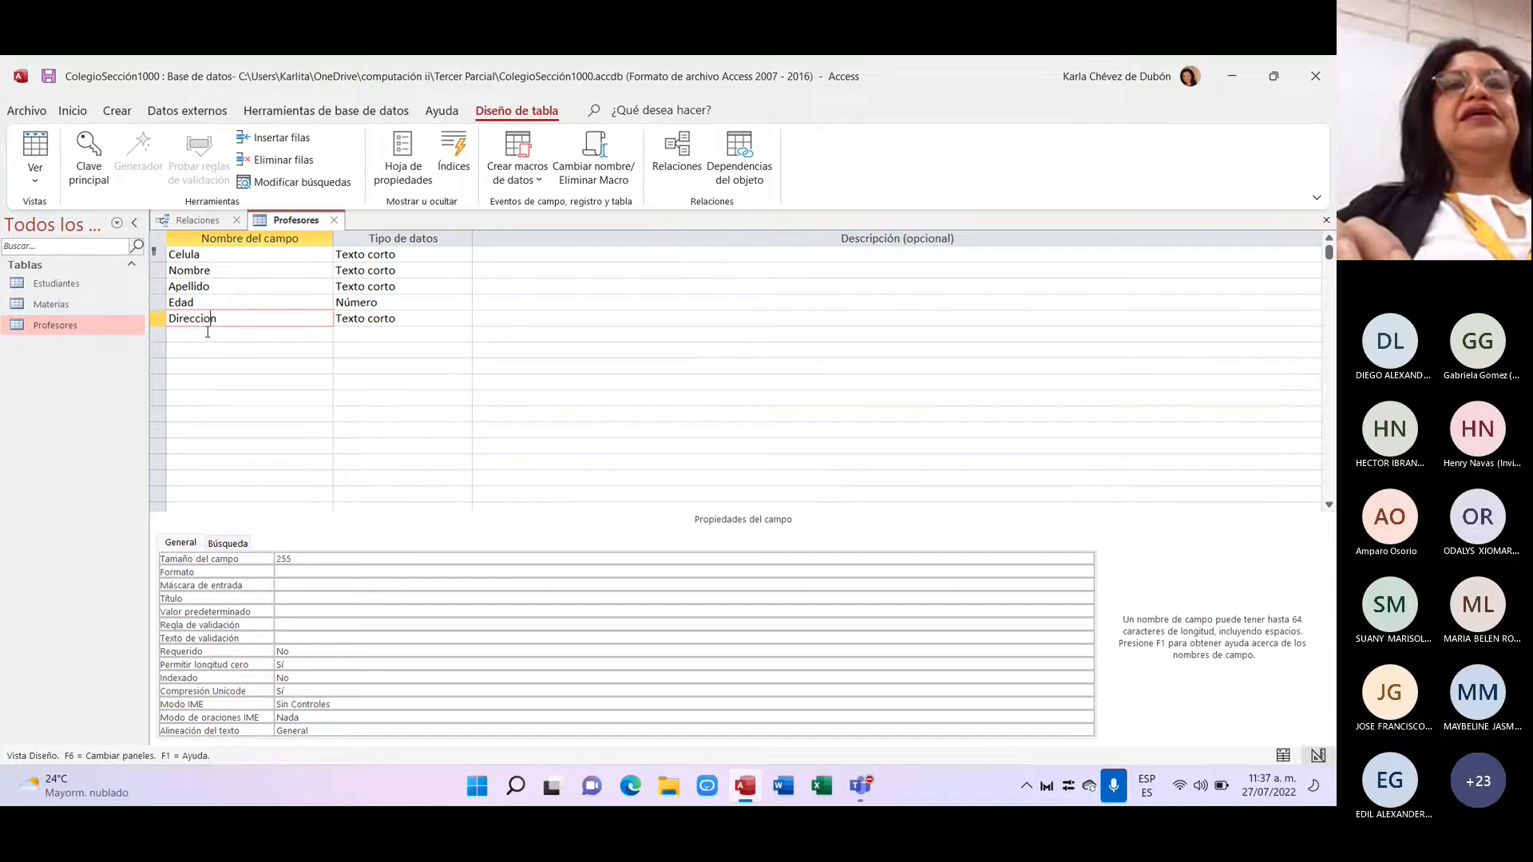
Step: Add a CodigoMateria field of type Texto corto after Direccion in Profesores, and close the table saving its design changes
click(207, 332)
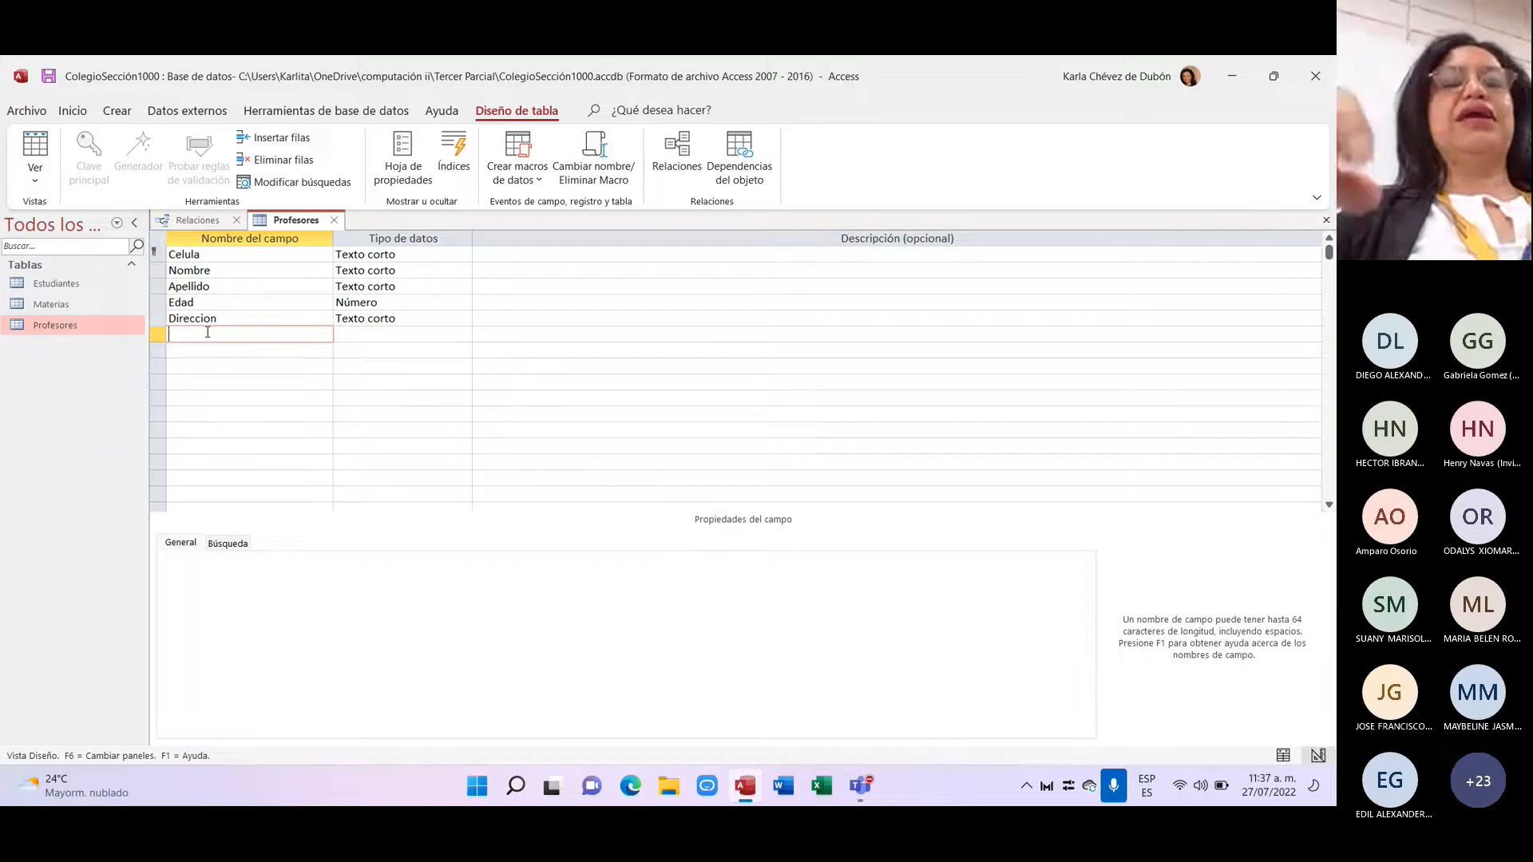
key(Caps_Lock)
text(C)
key(Caps_Lock)
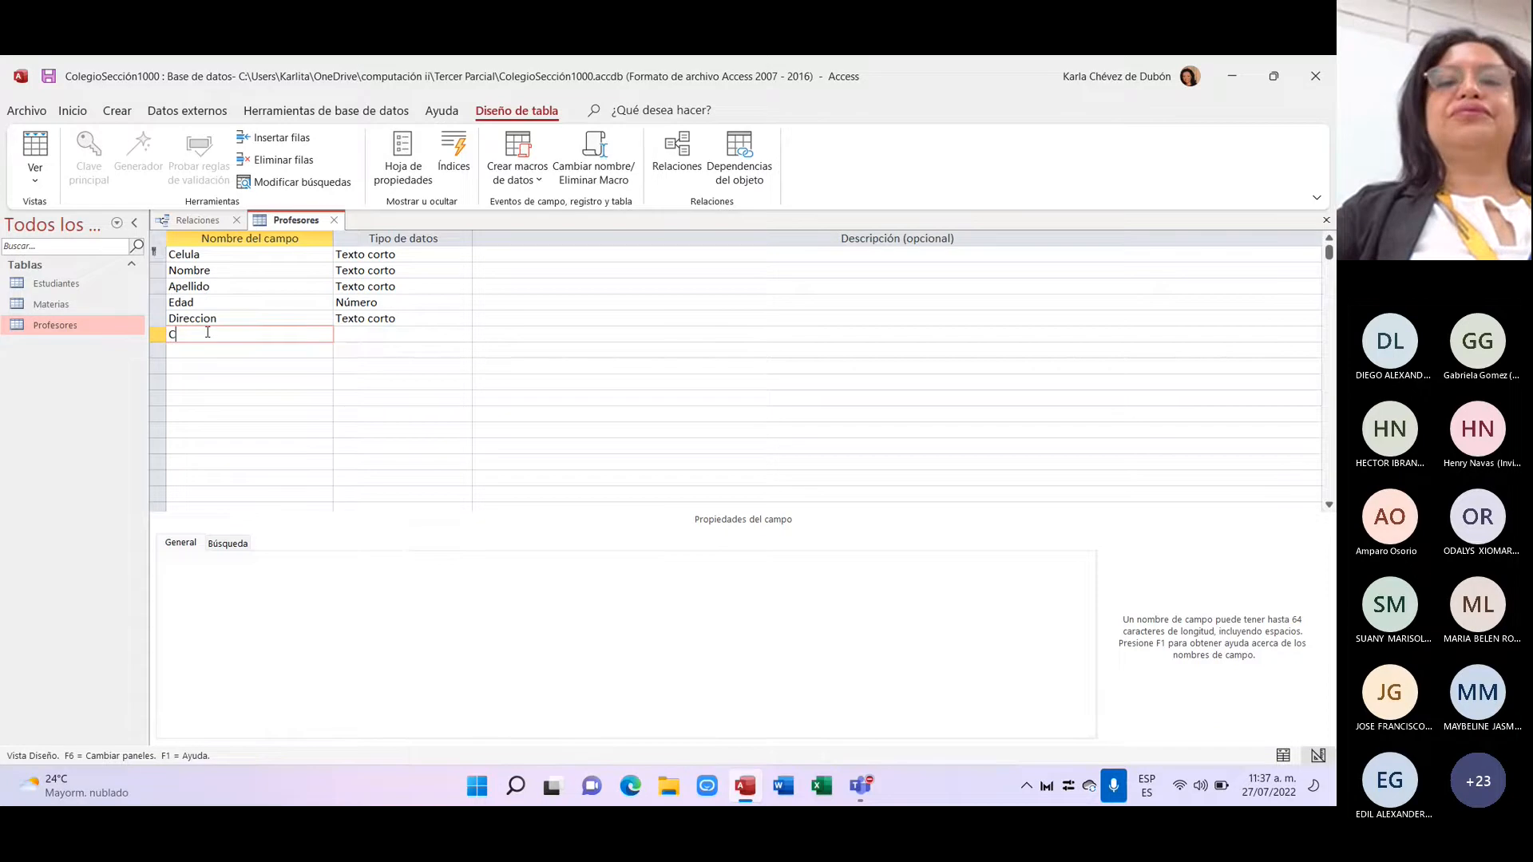
text(odigo)
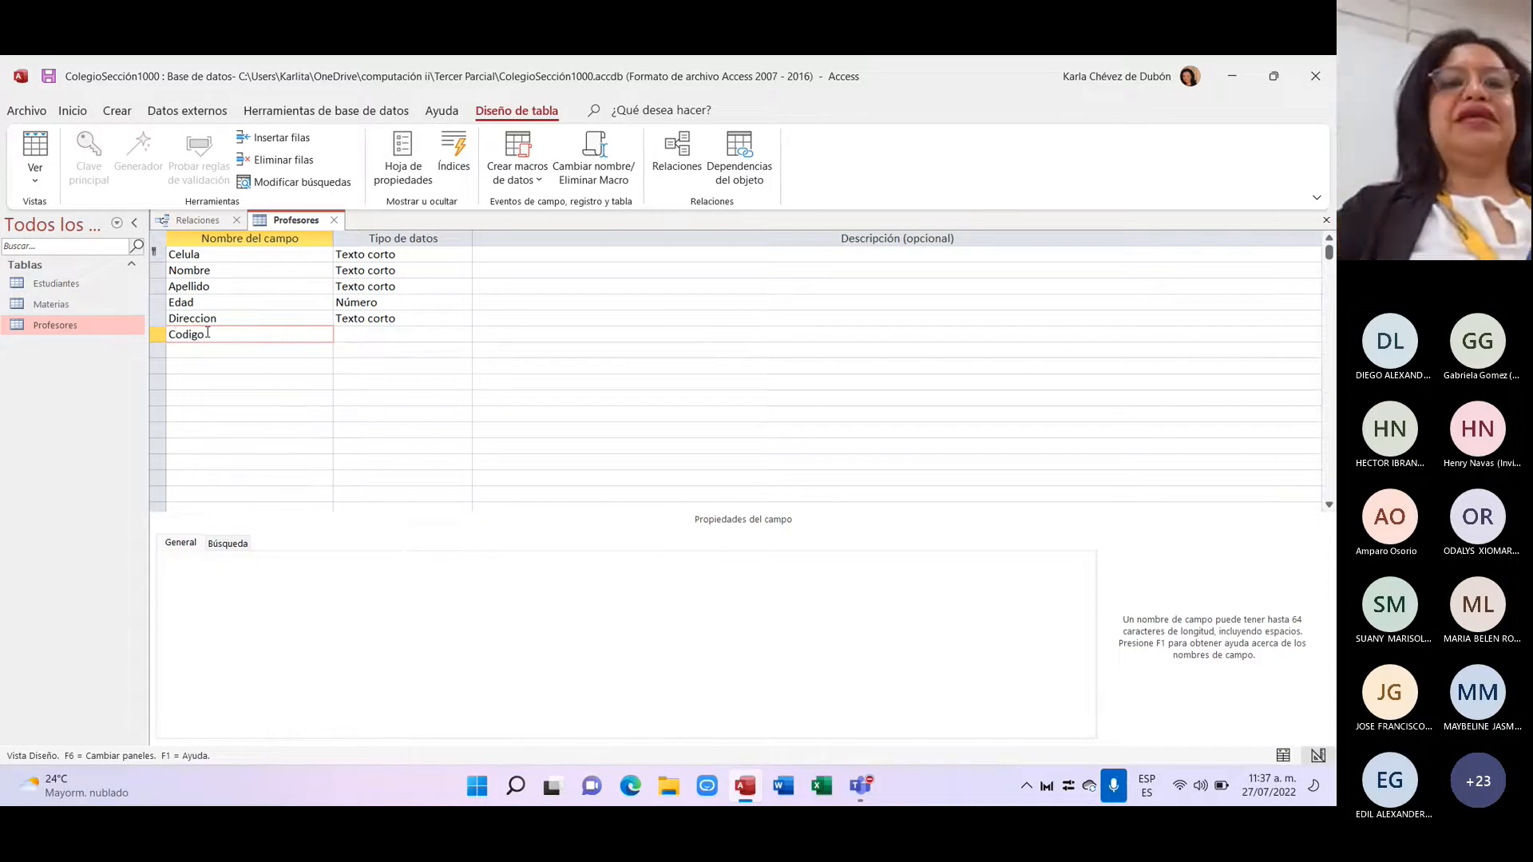
text(Mat)
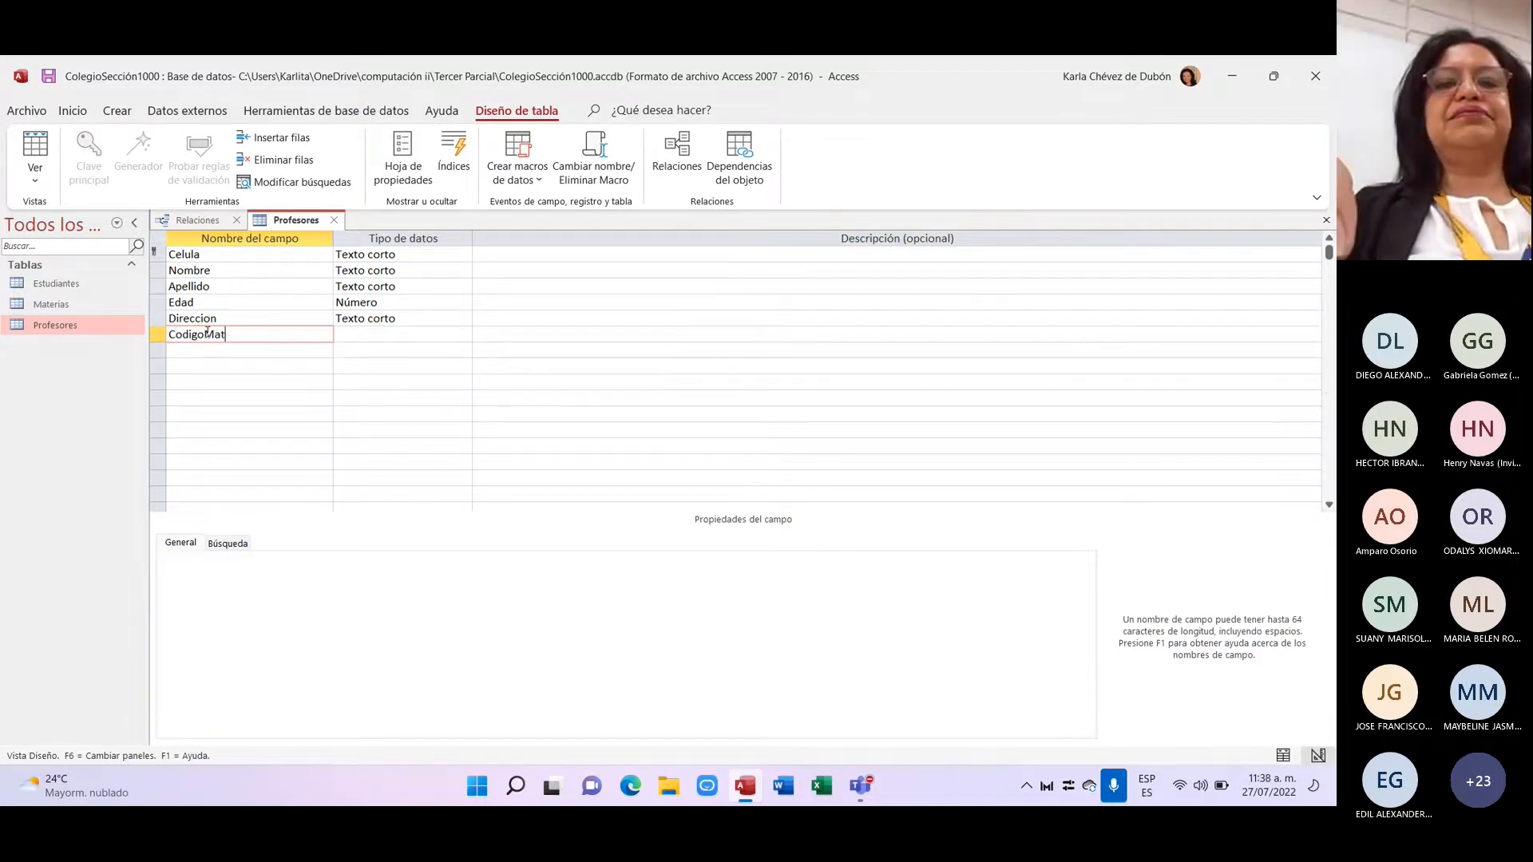
text(eria)
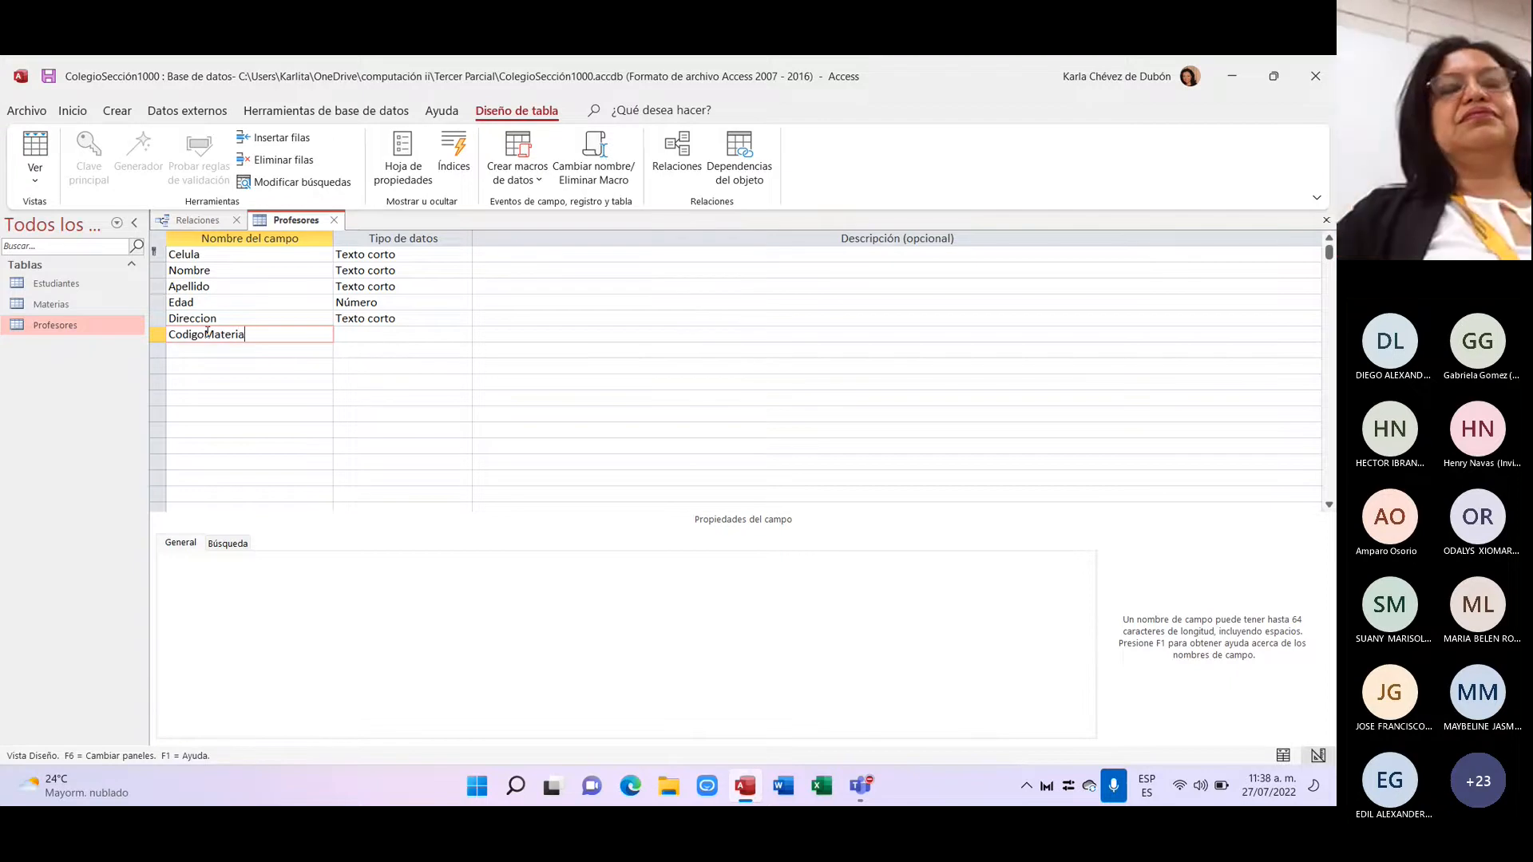
click(374, 335)
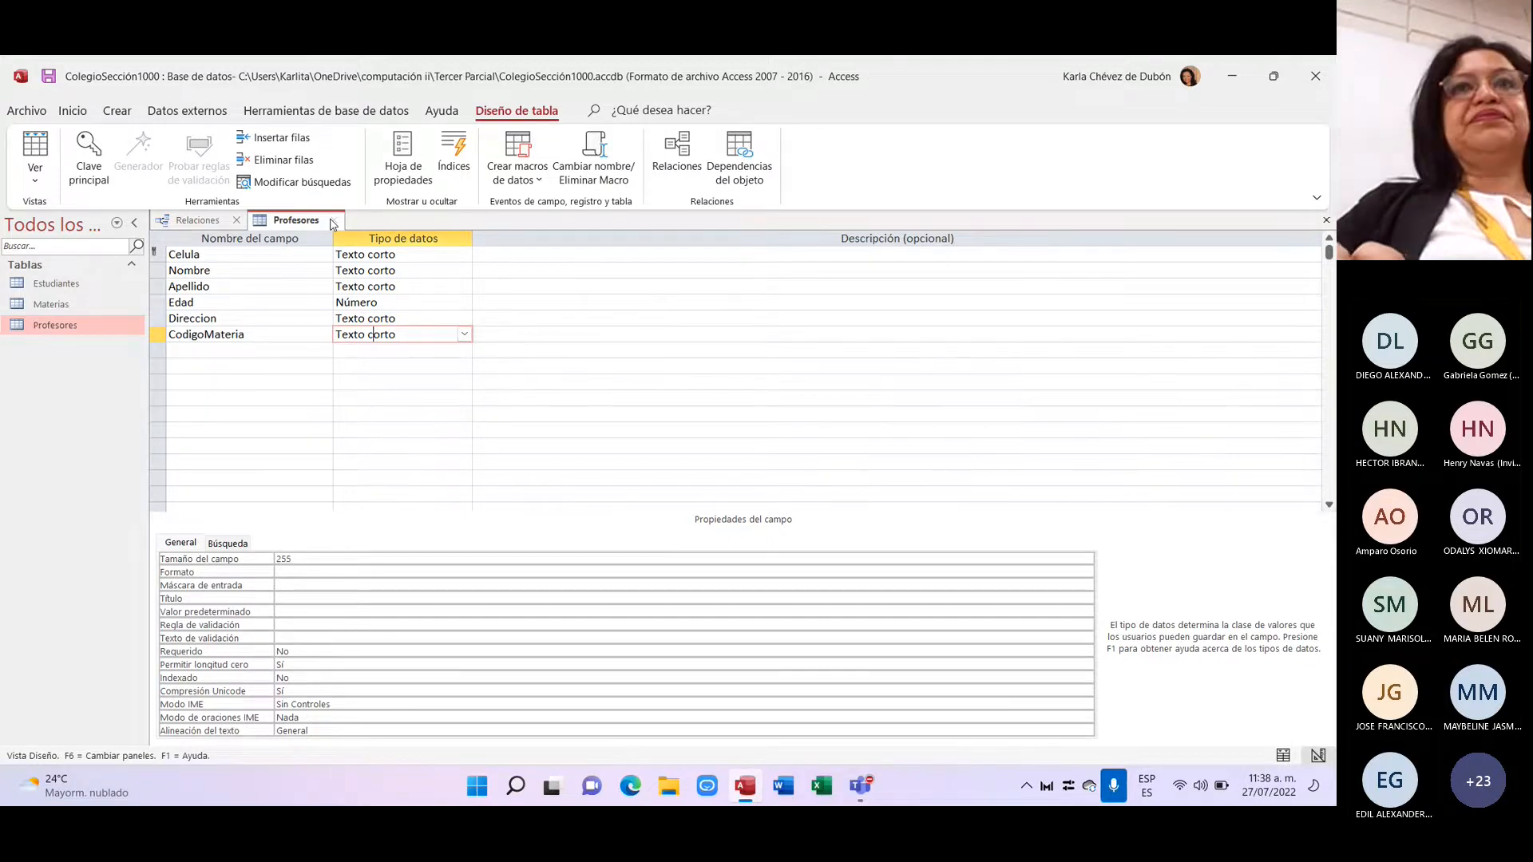
click(333, 221)
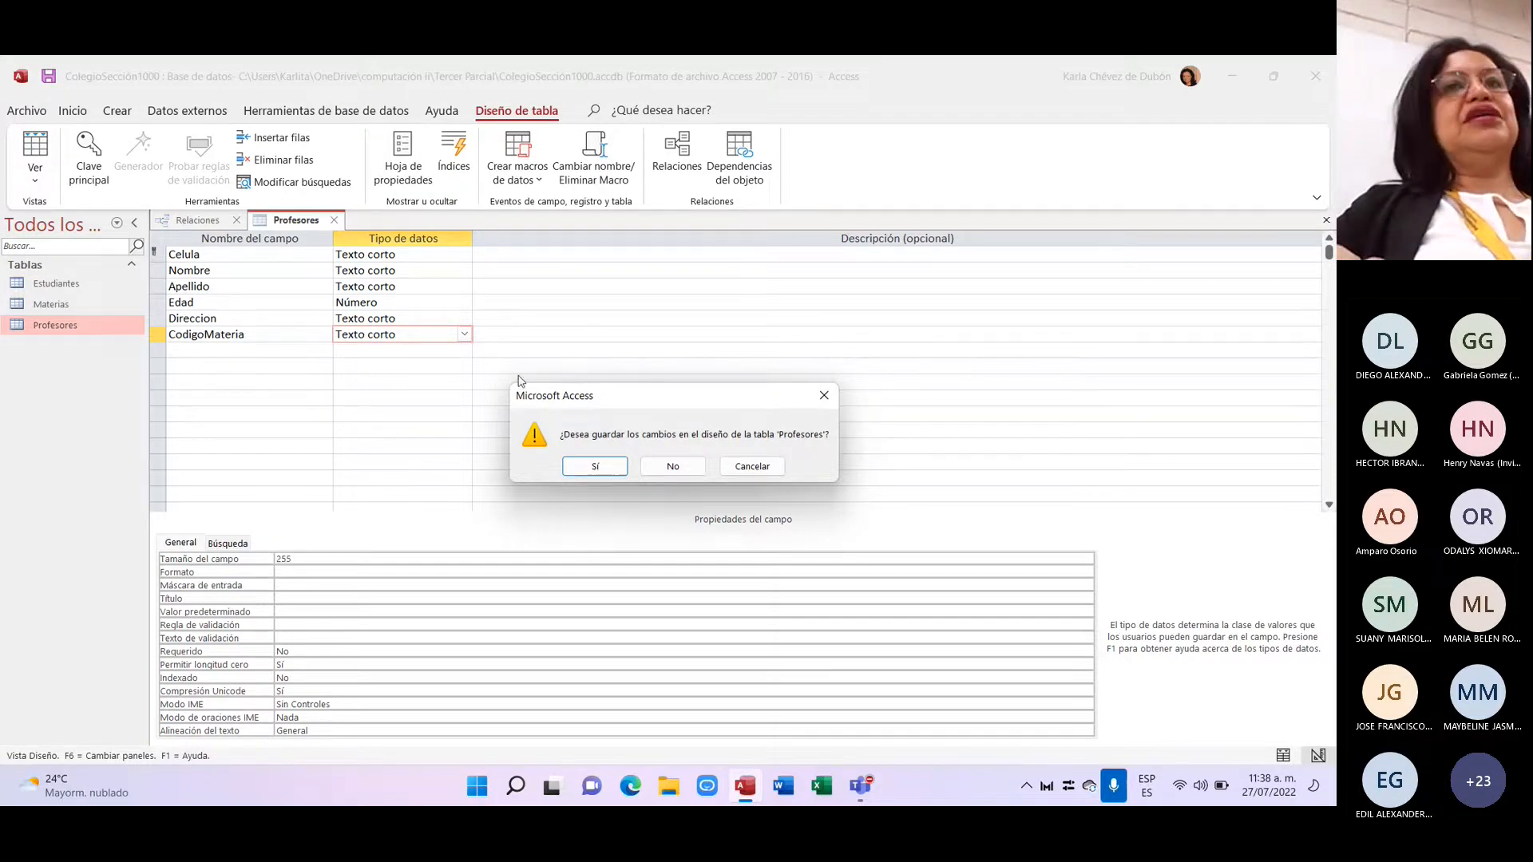
click(590, 467)
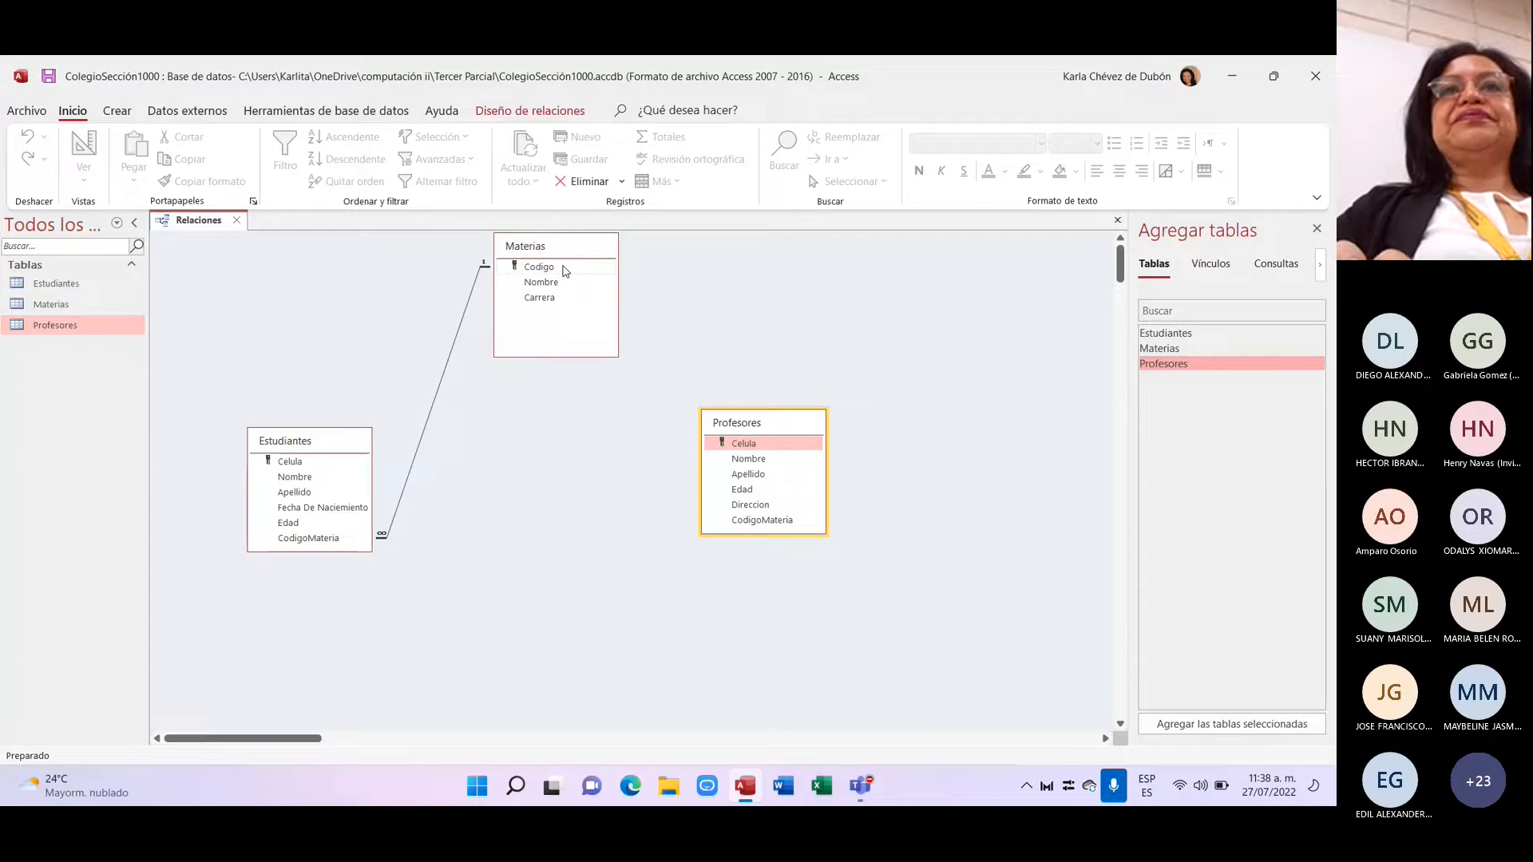
Step: Relate the Codigo field of Materias to CodigoMateria in Profesores, with referential integrity enforced
drag(566, 271, 753, 523)
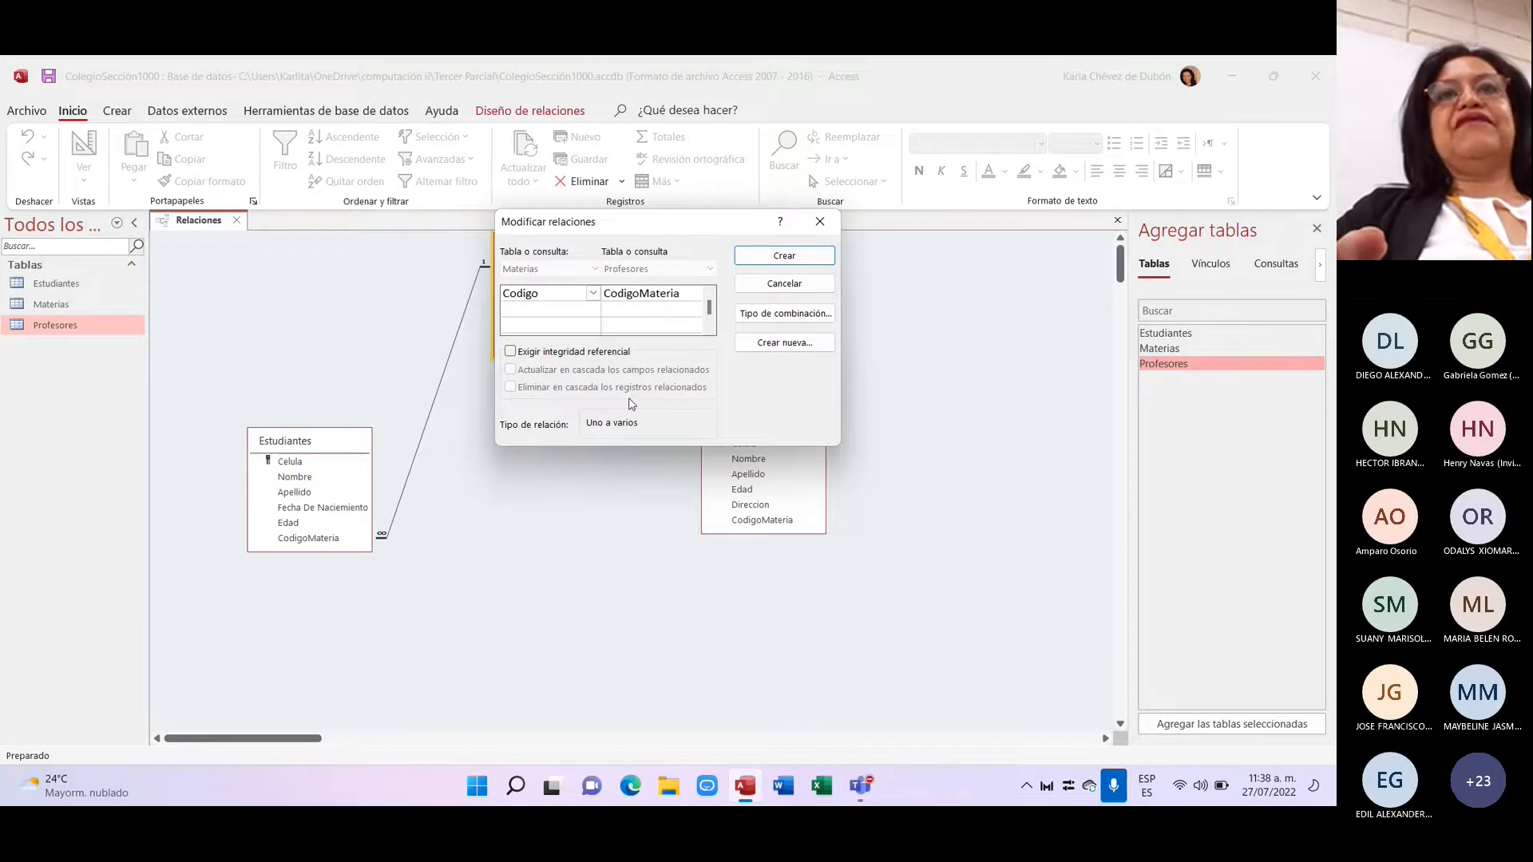
click(510, 352)
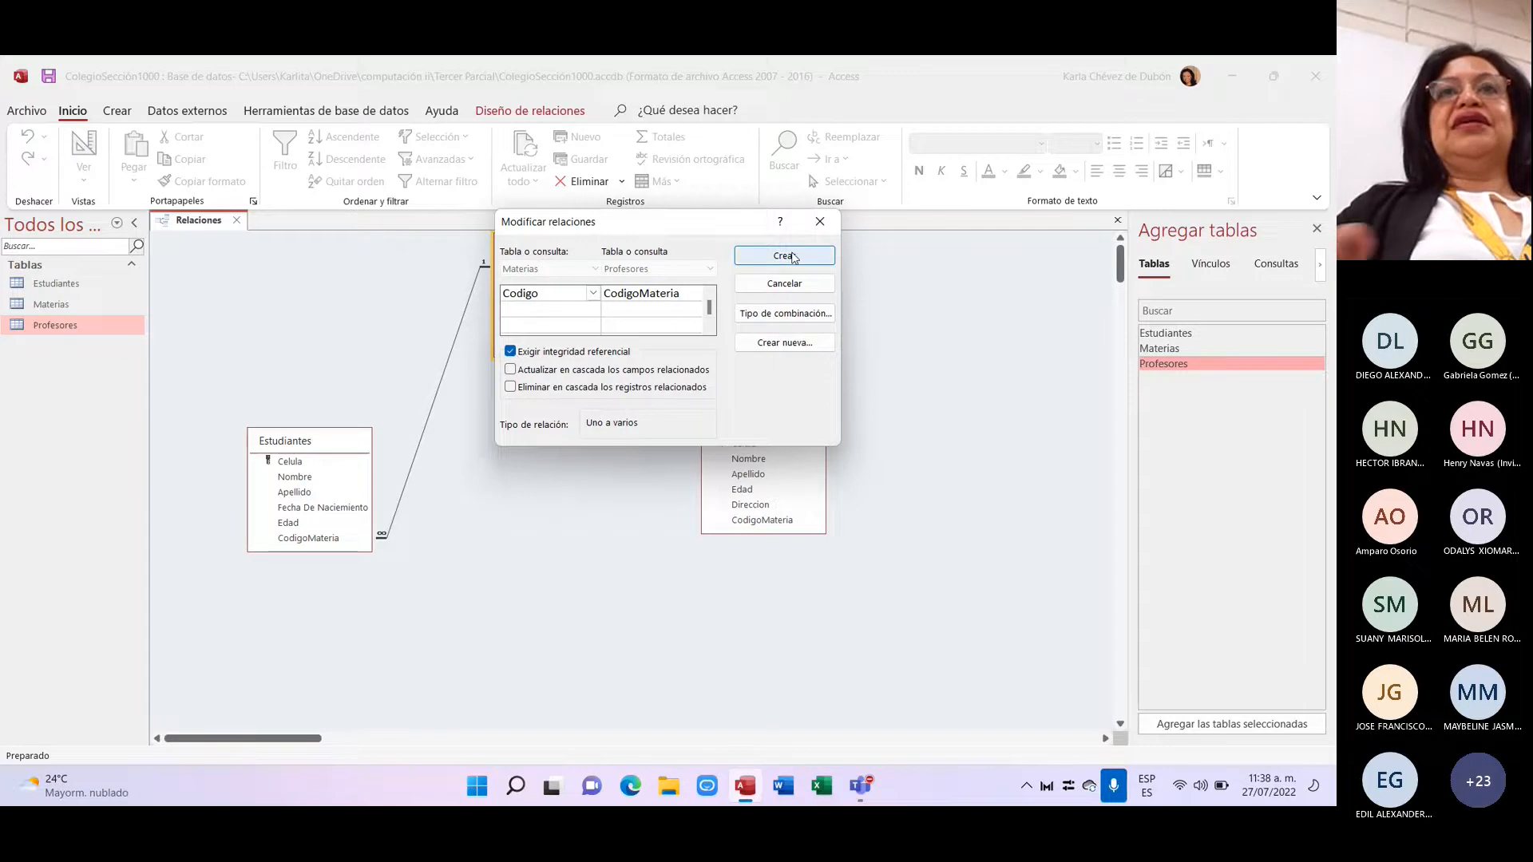
click(784, 255)
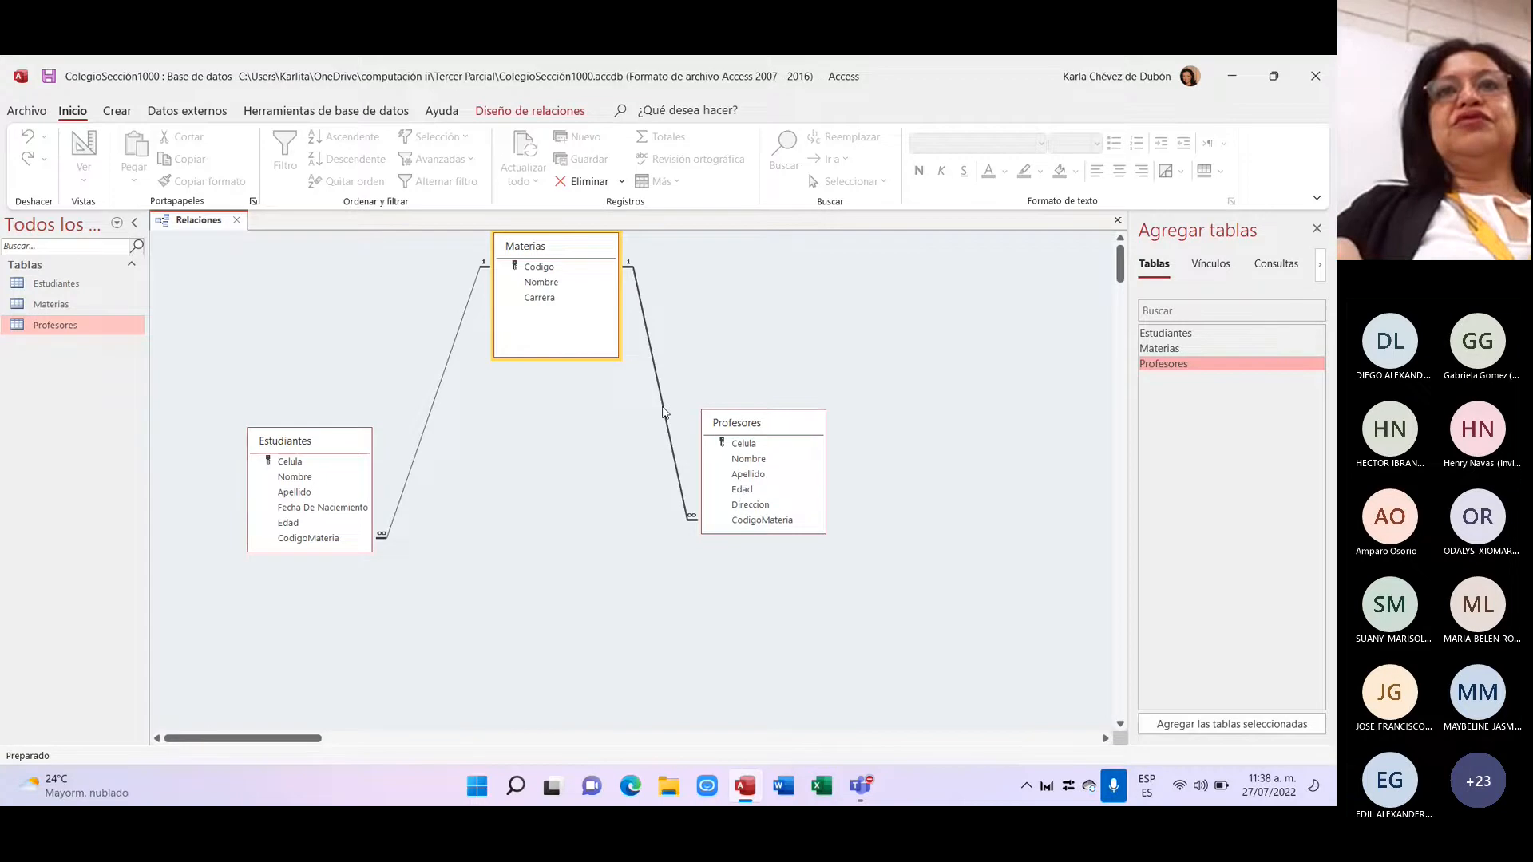
Step: Delete the relationship between Materias and Profesores permanently from the database
right_click(663, 413)
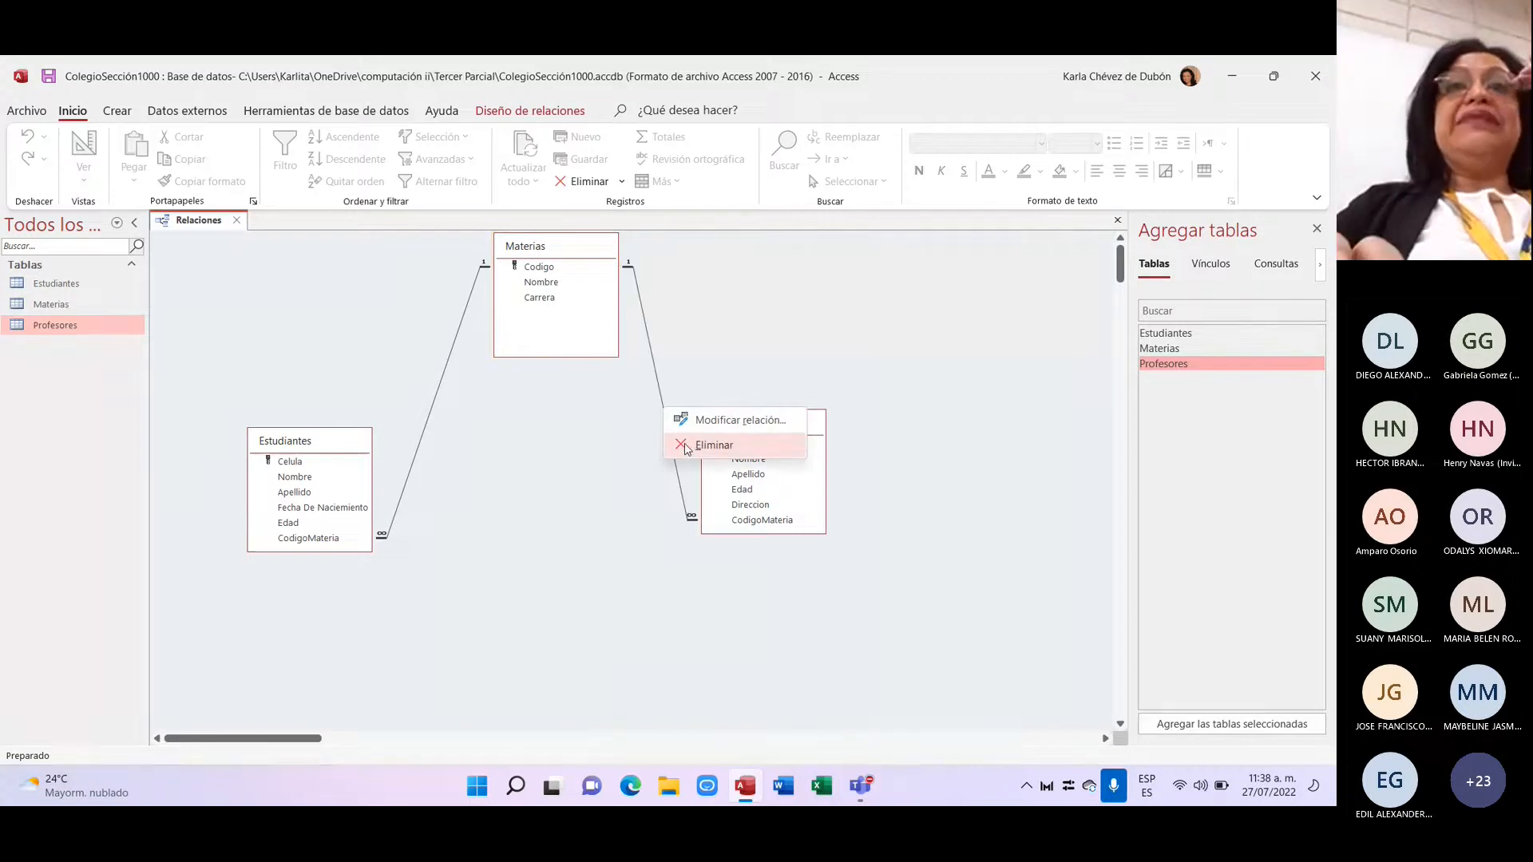
click(687, 446)
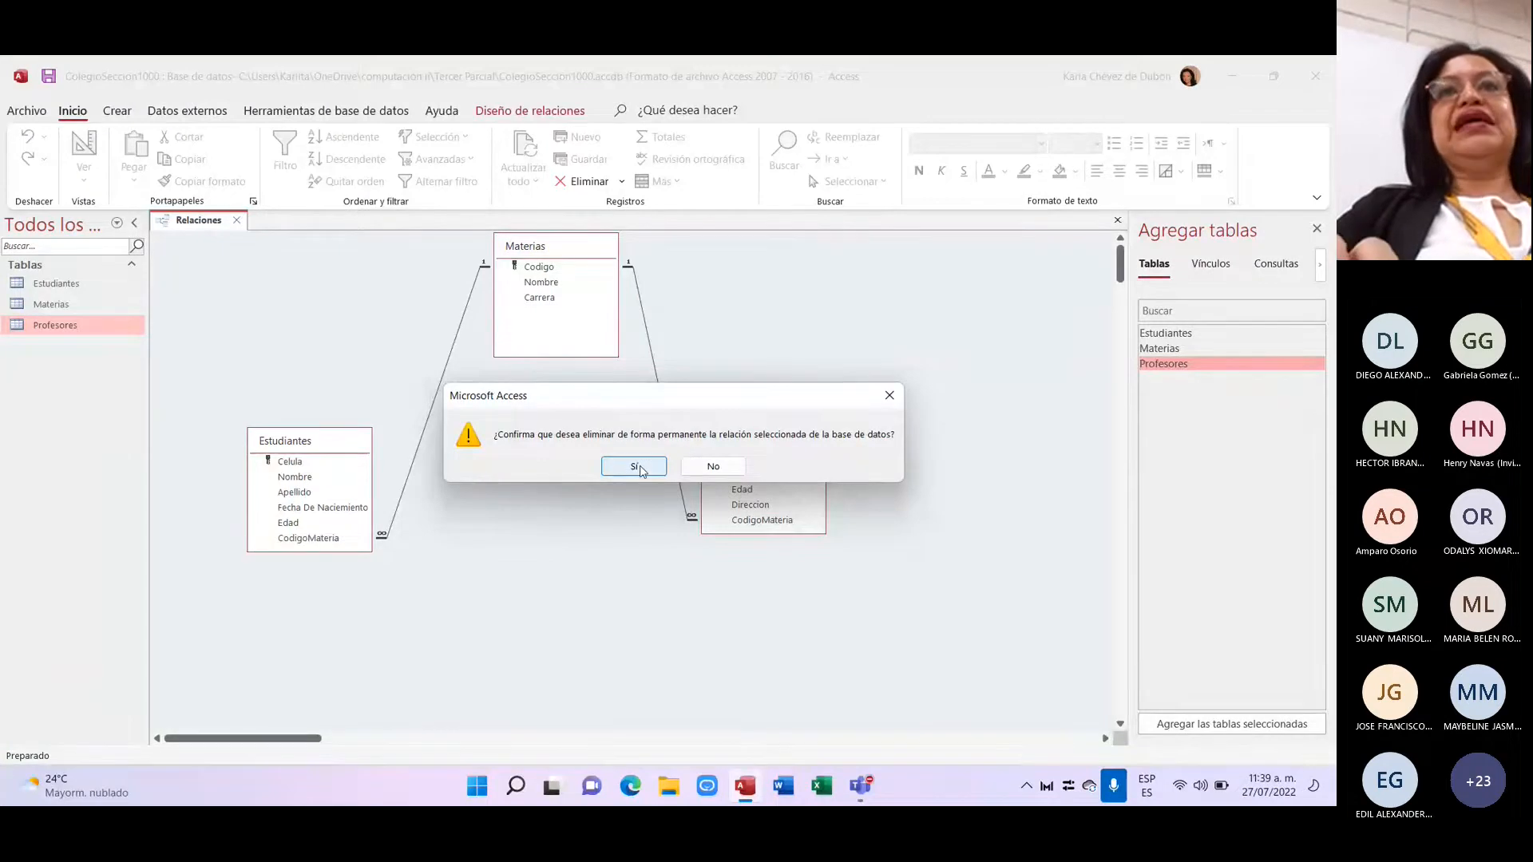
click(640, 468)
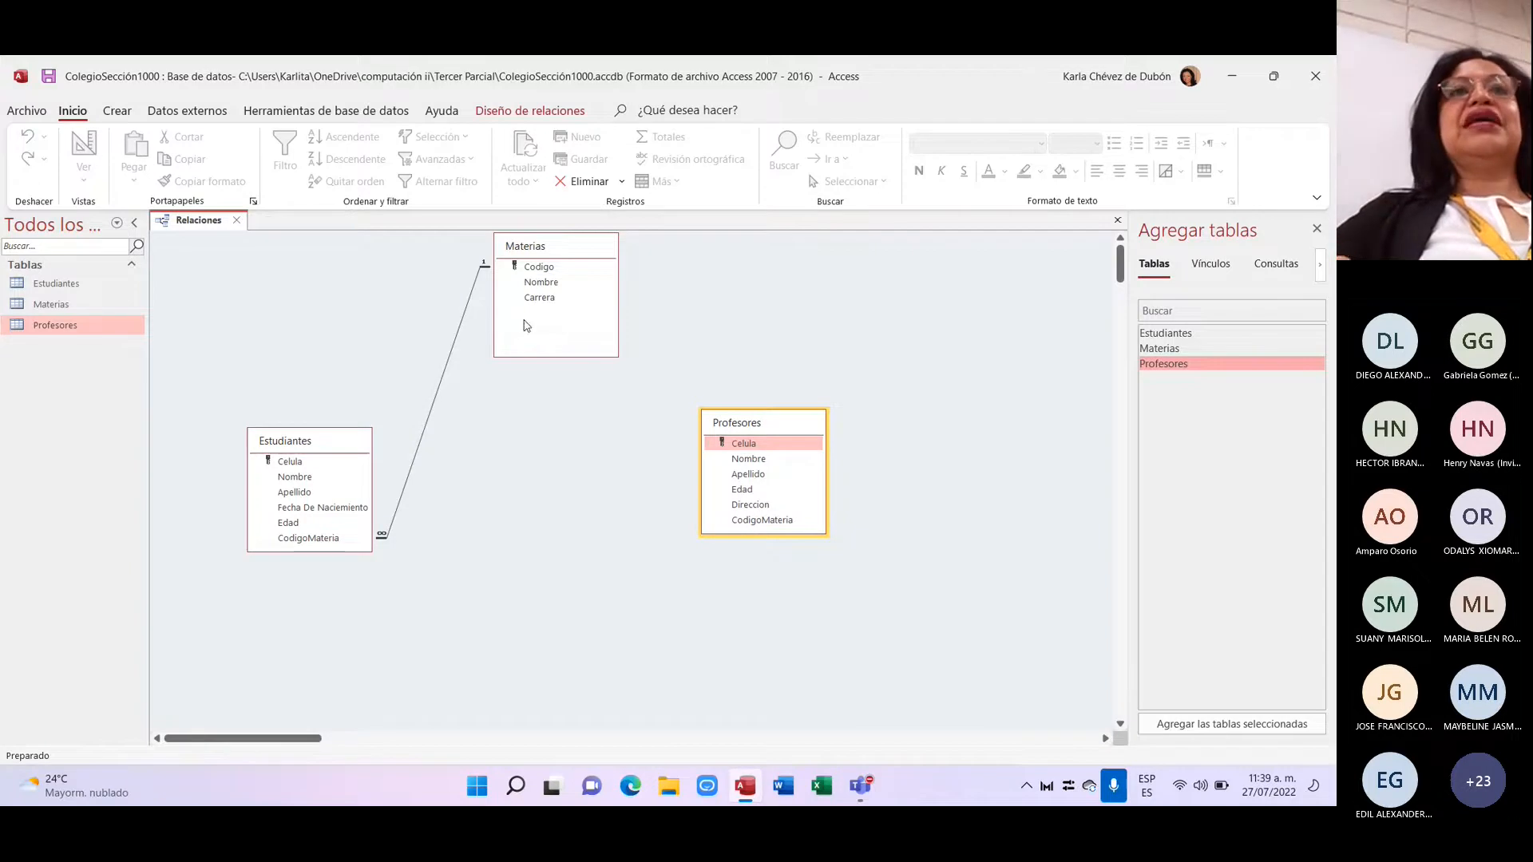
Step: Add a Texto corto field named CodigoProfesor after Carrera in the Datasheet view of the Materias table
click(80, 308)
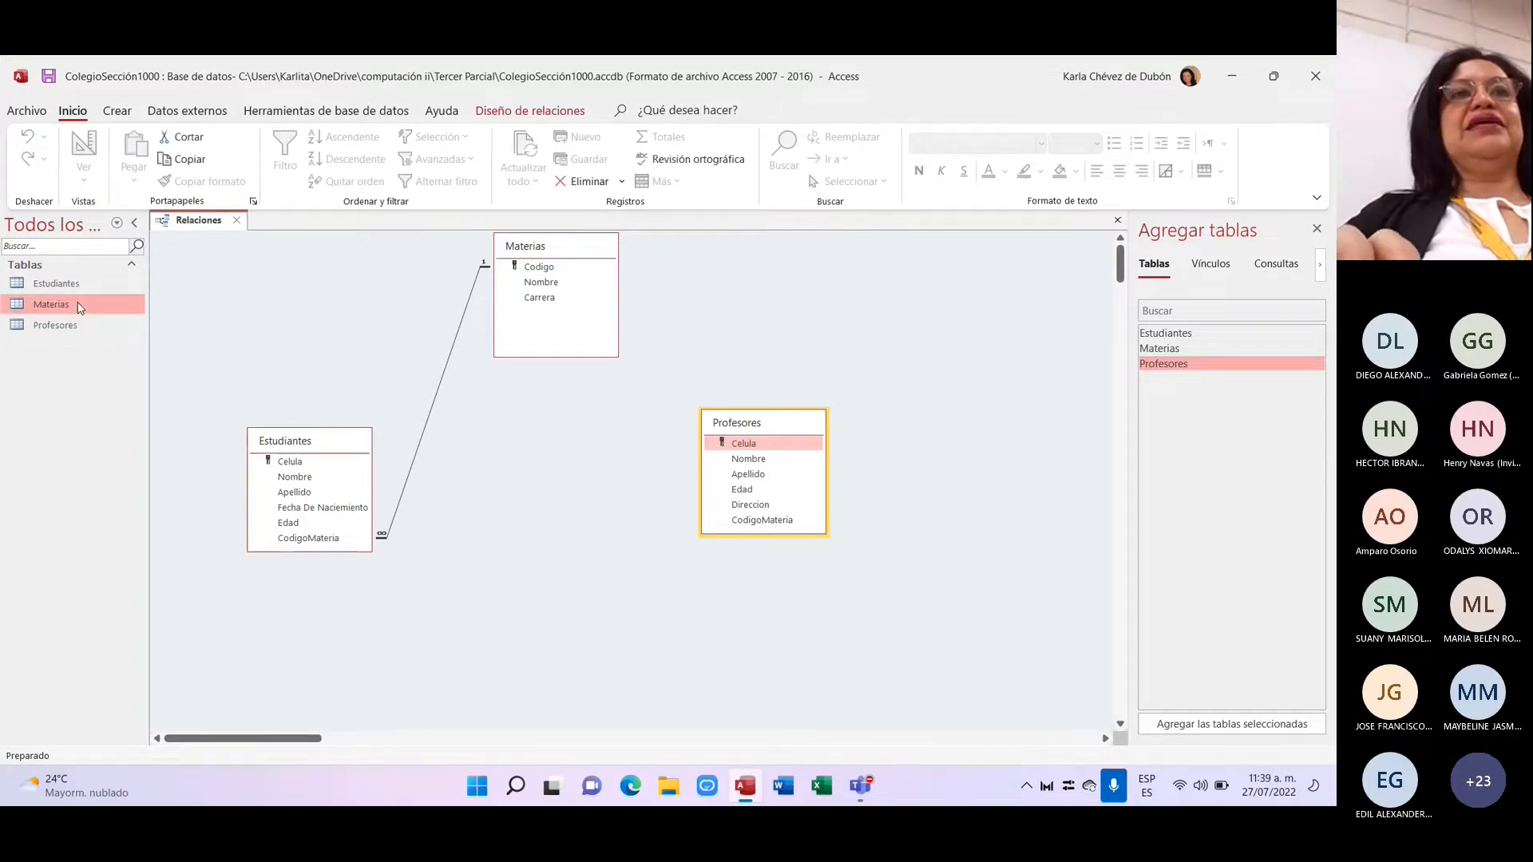
double_click(80, 307)
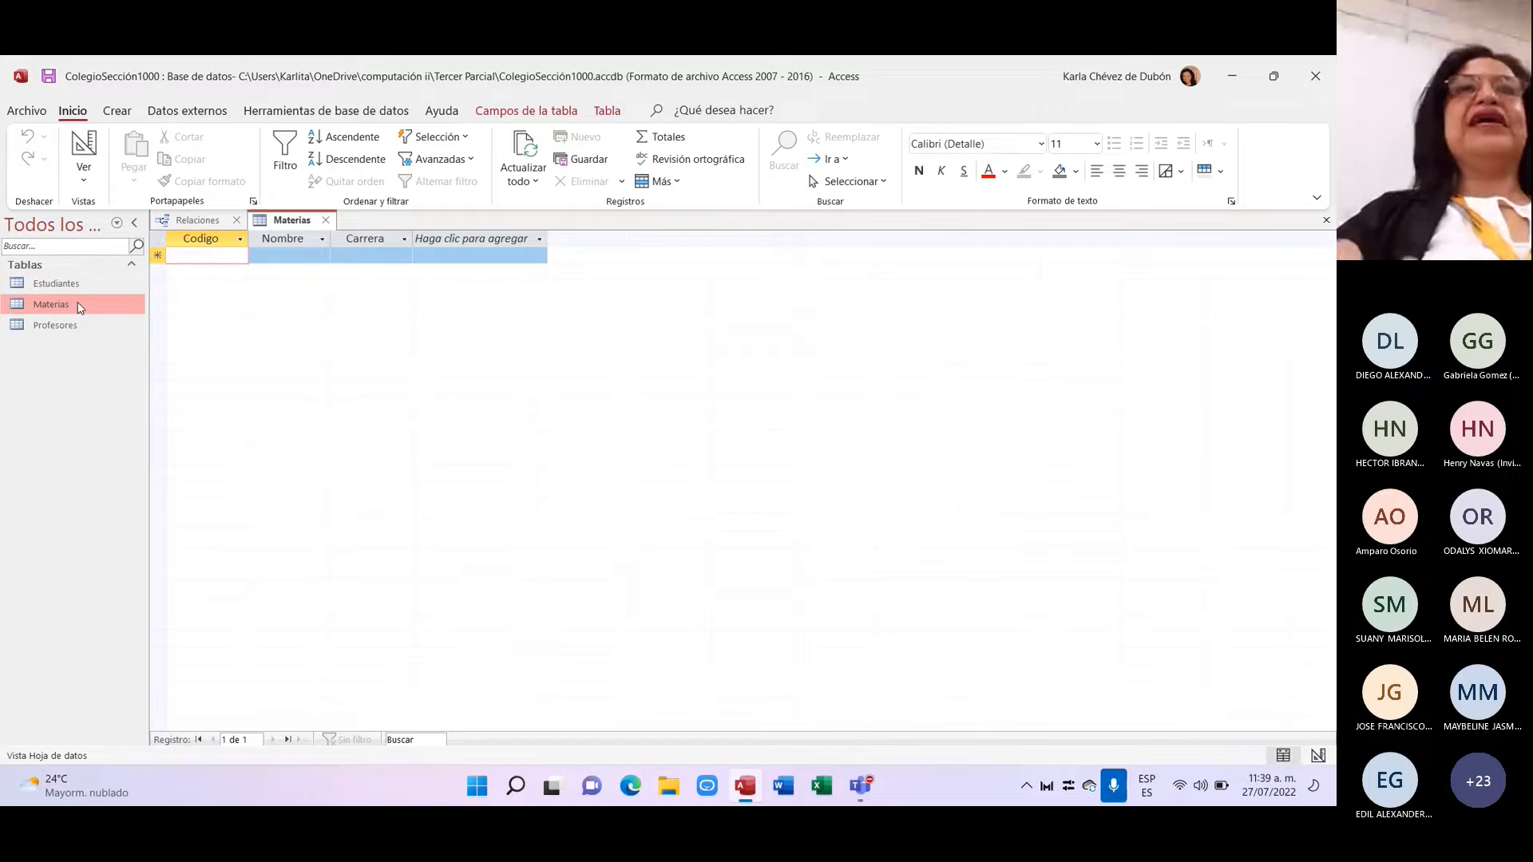
click(454, 240)
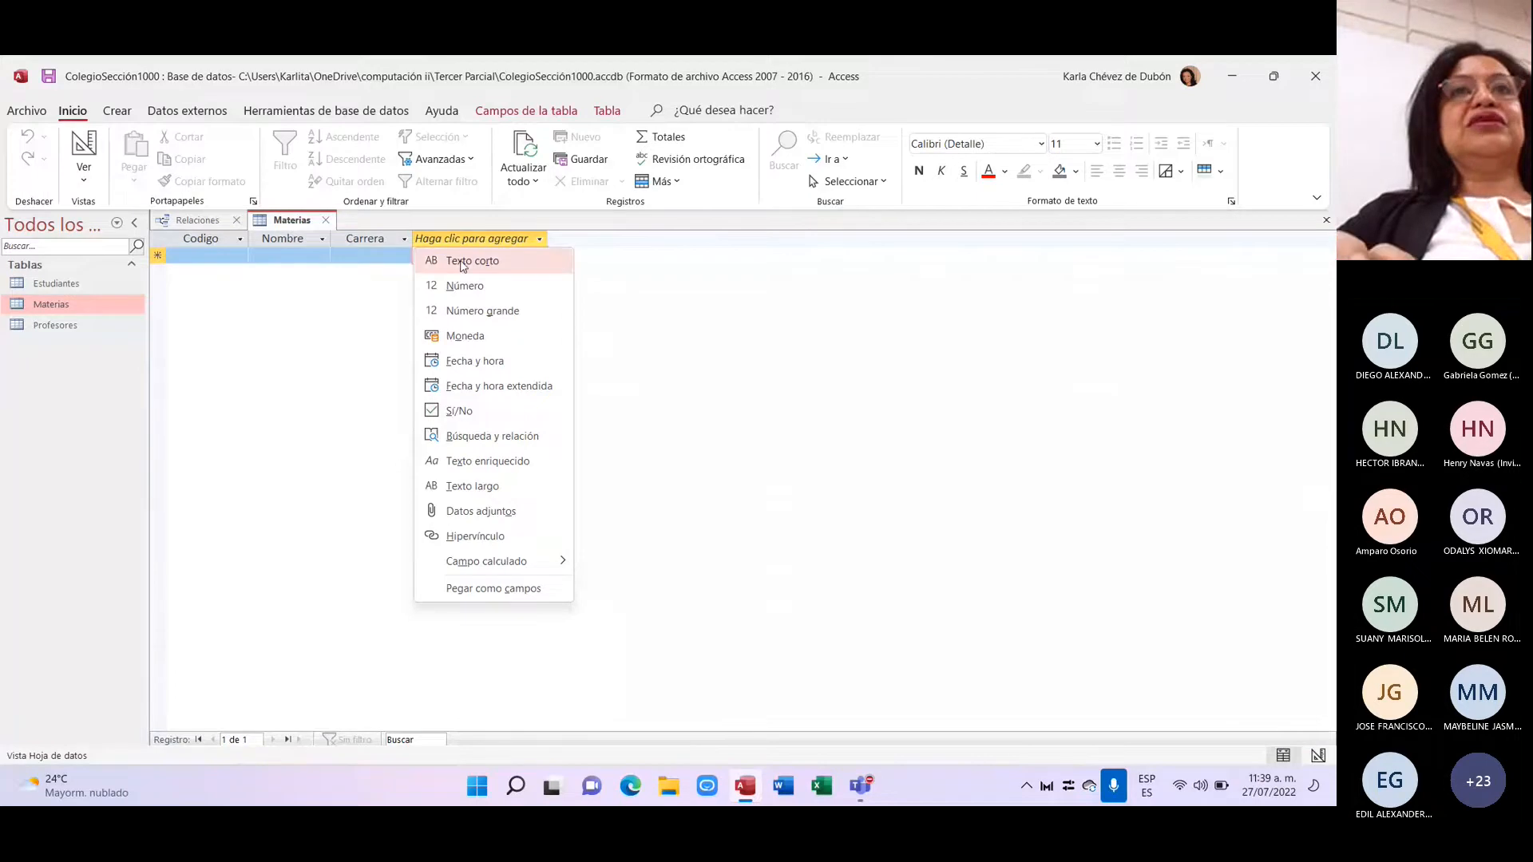
click(462, 260)
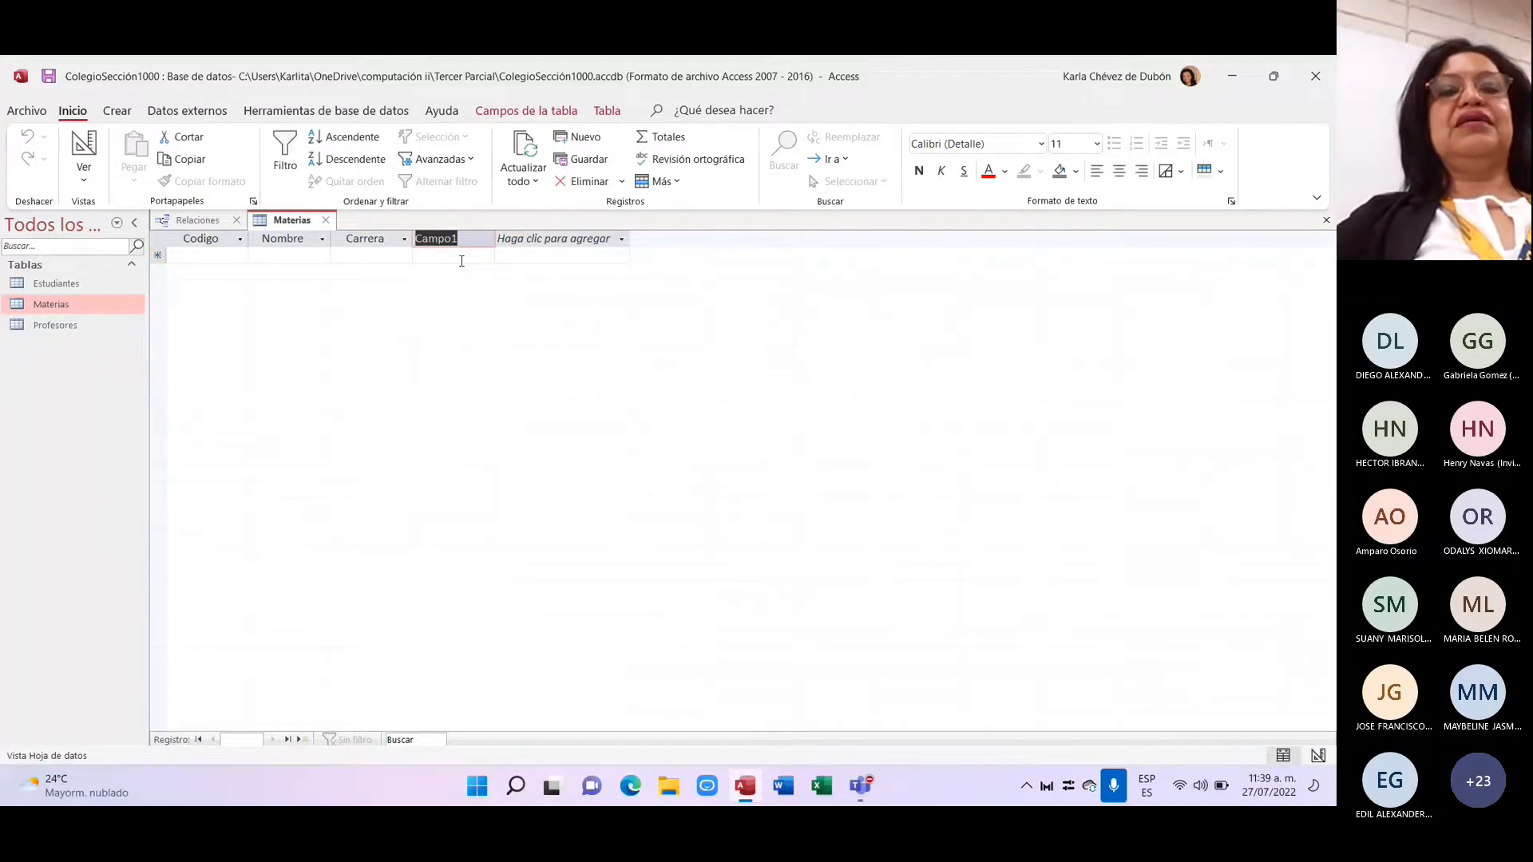
text(Cod)
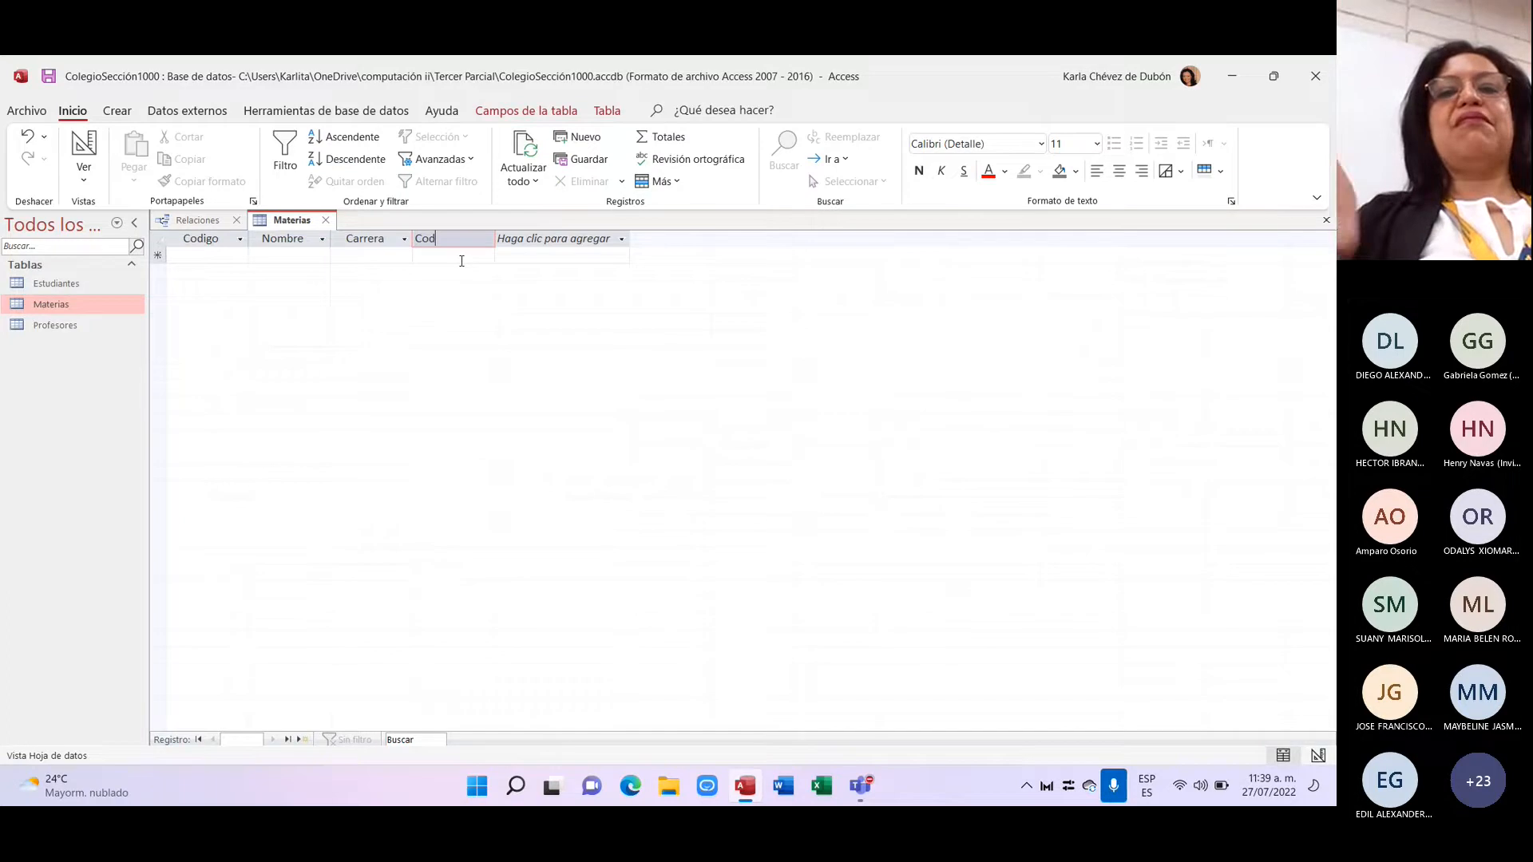
text(igo)
key(Caps_Lock)
text(P)
key(Caps_Lock)
text(r)
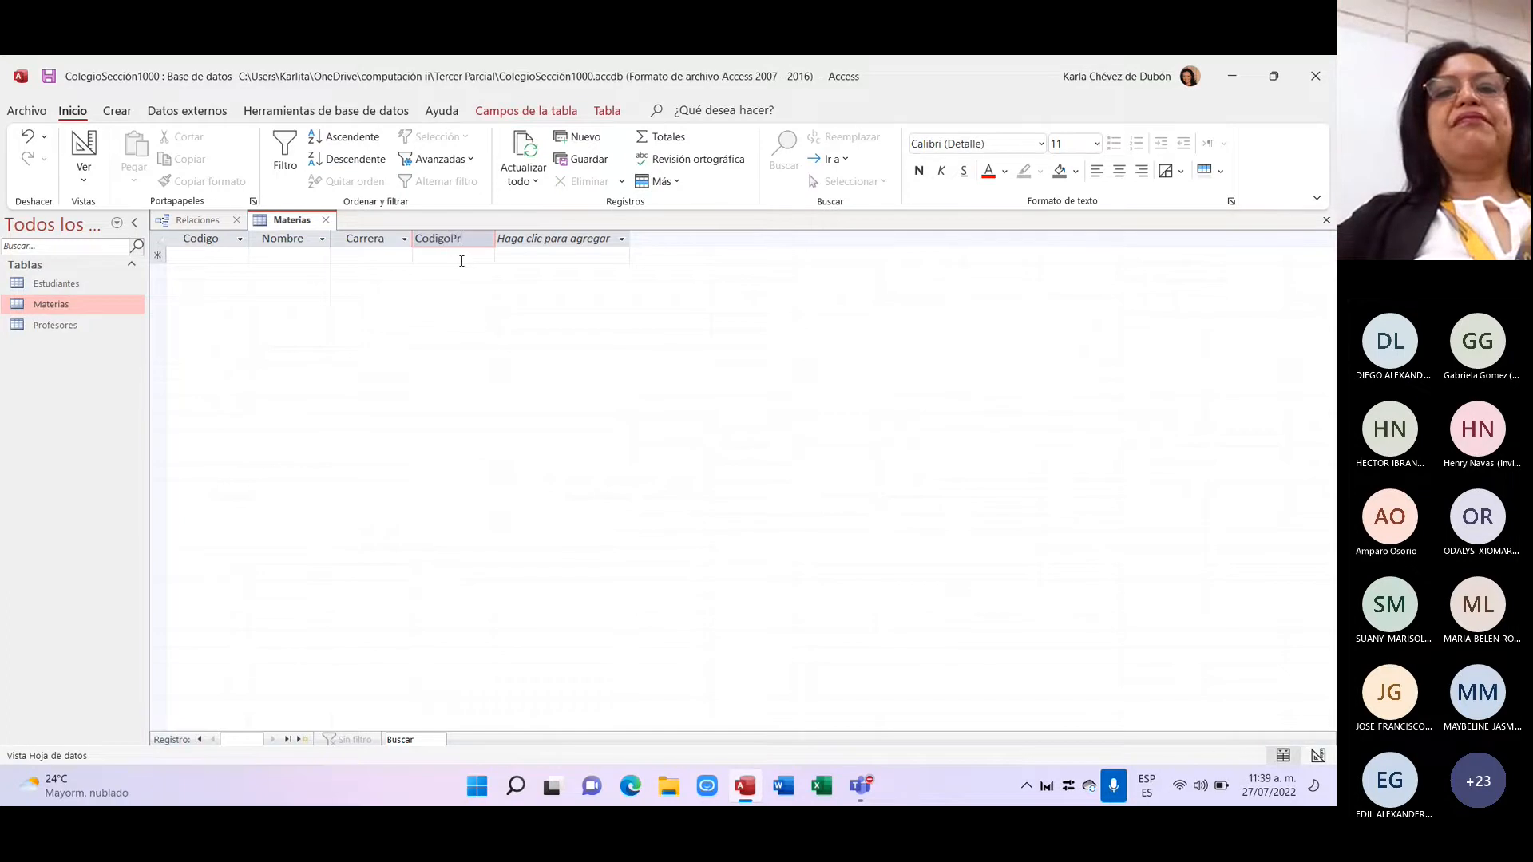
text(ofesor)
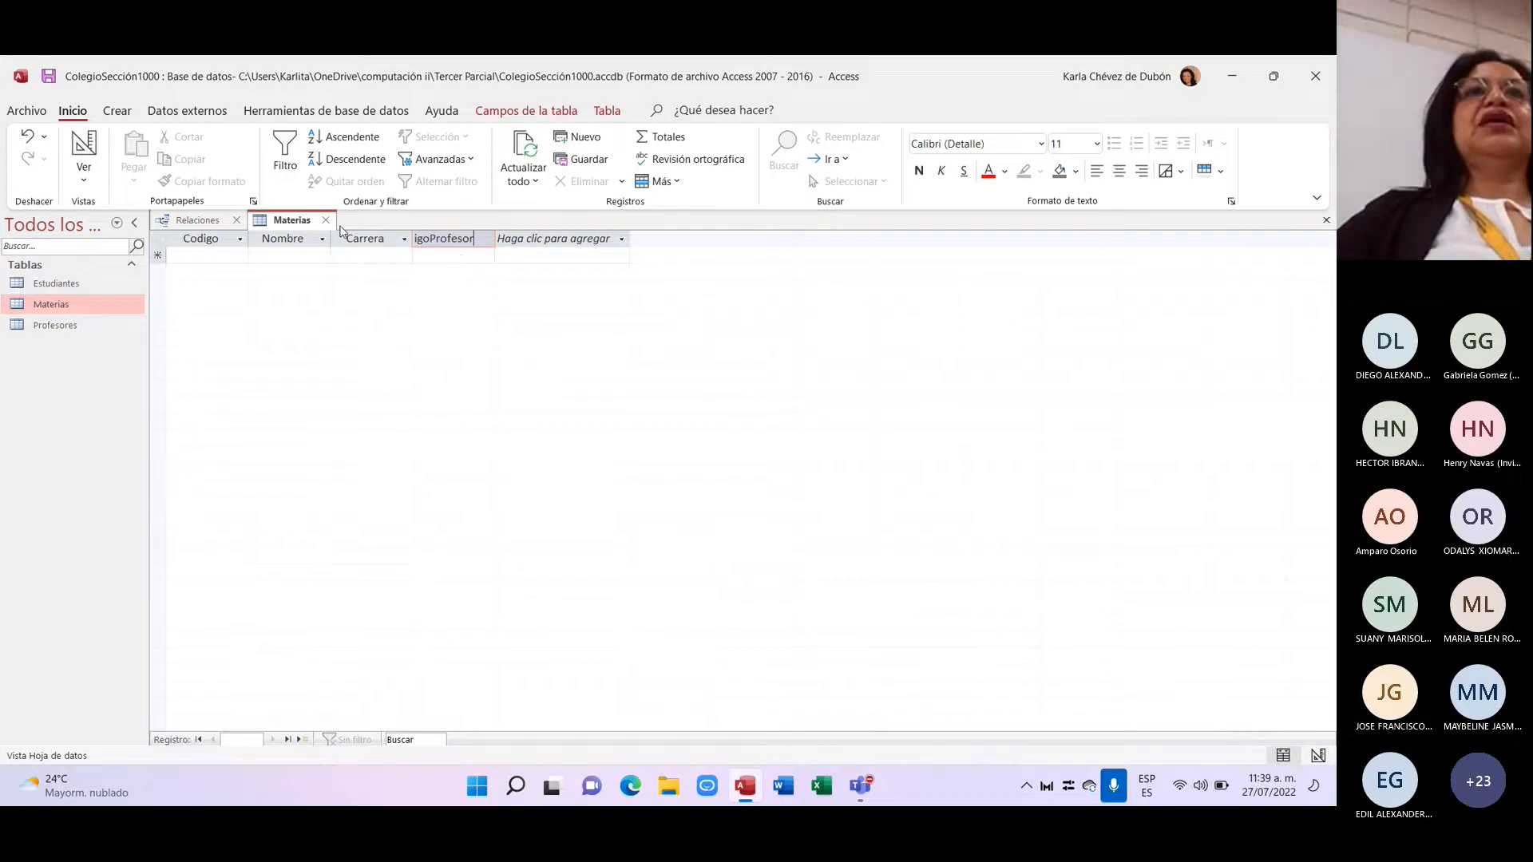
Step: Close the Materias table and relate Celula of Profesores to CodigoProfesor in Materias, with referential integrity enforced
click(323, 220)
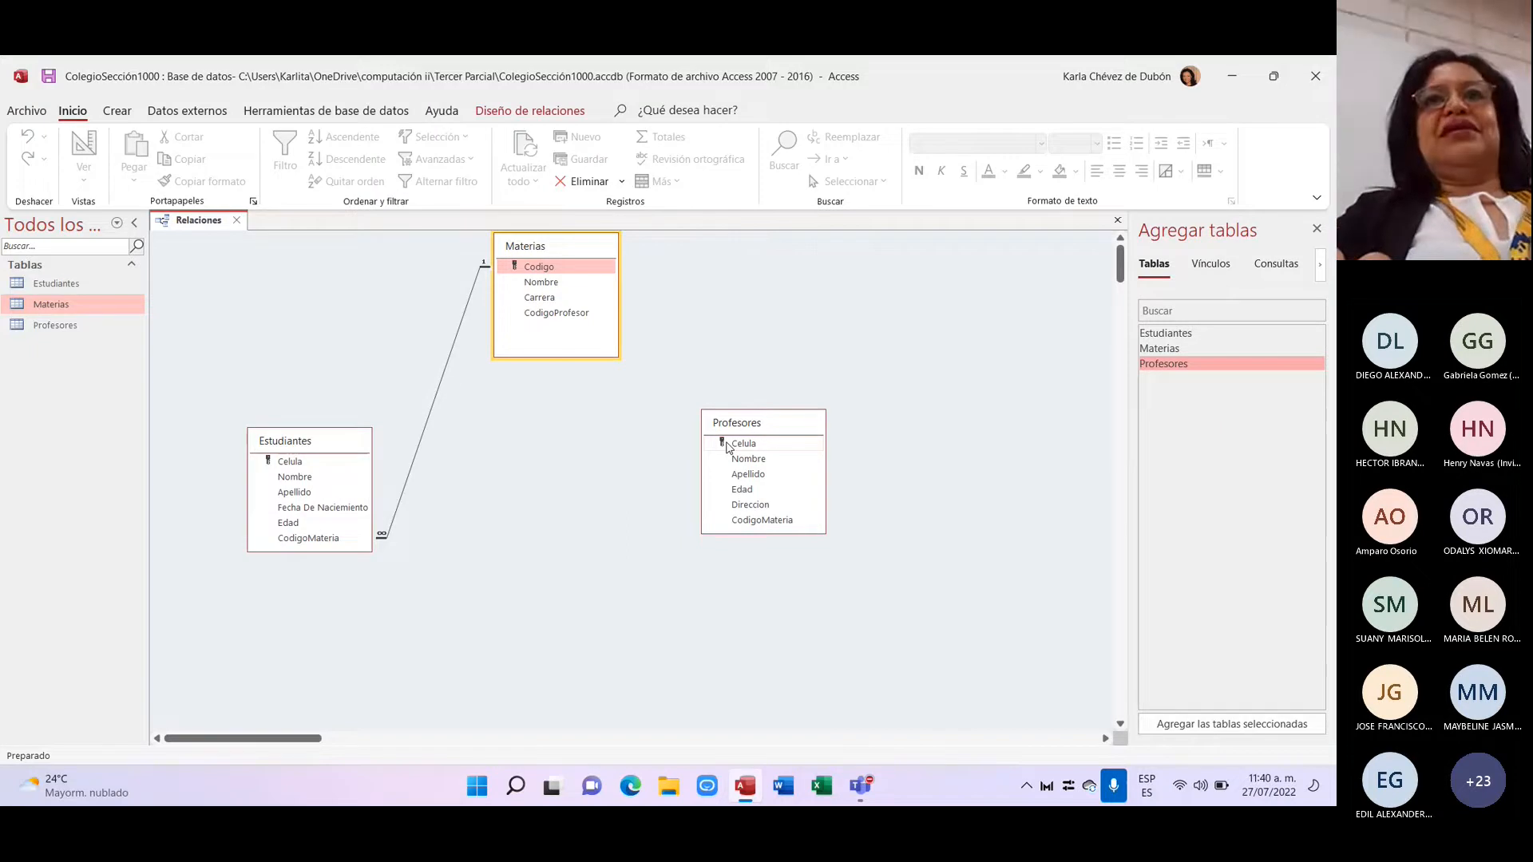
drag(727, 447, 579, 315)
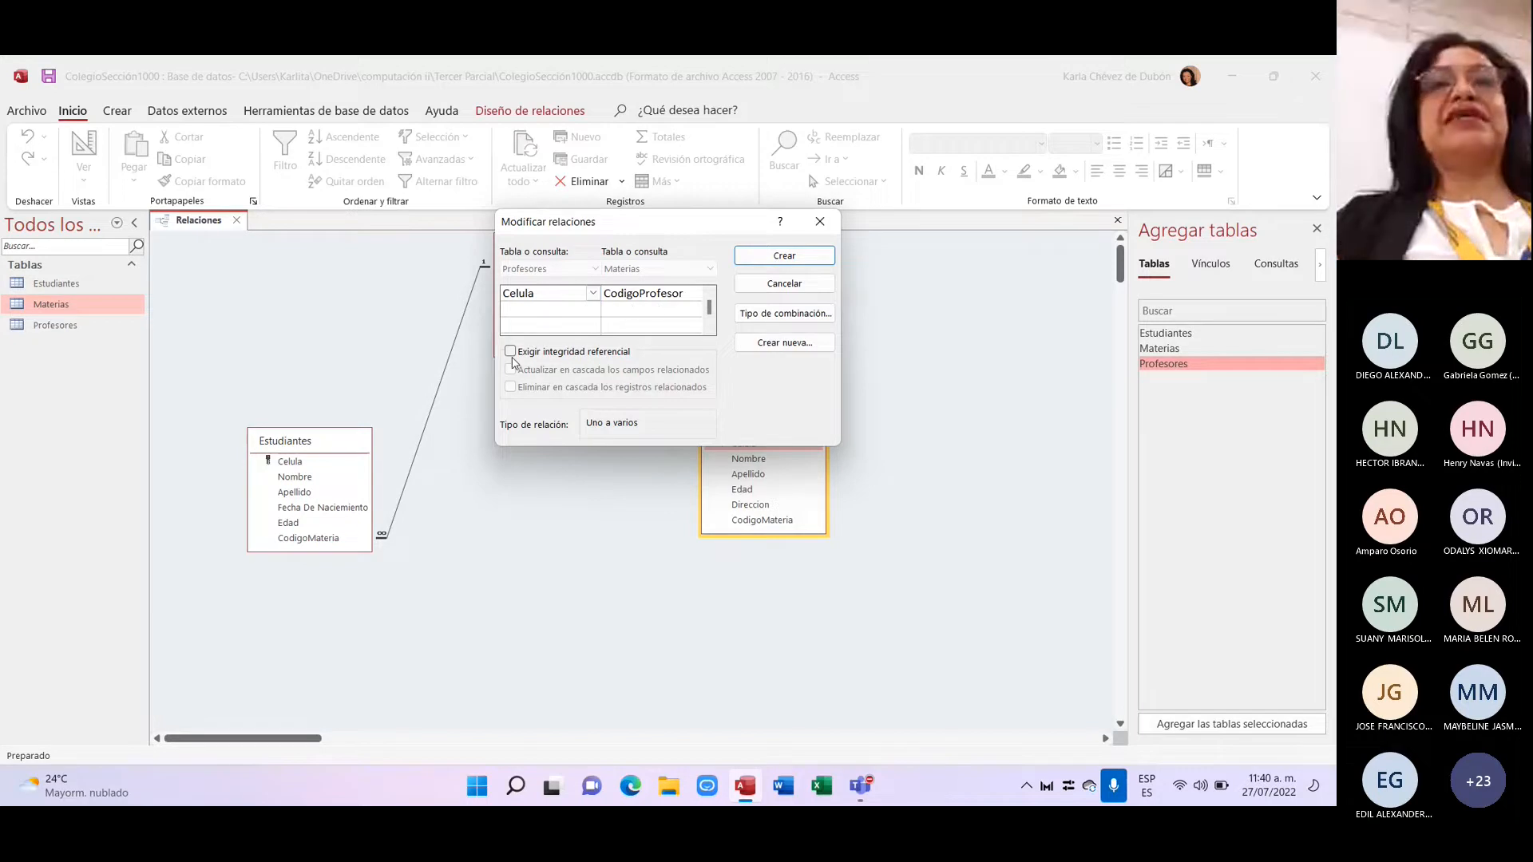
click(511, 352)
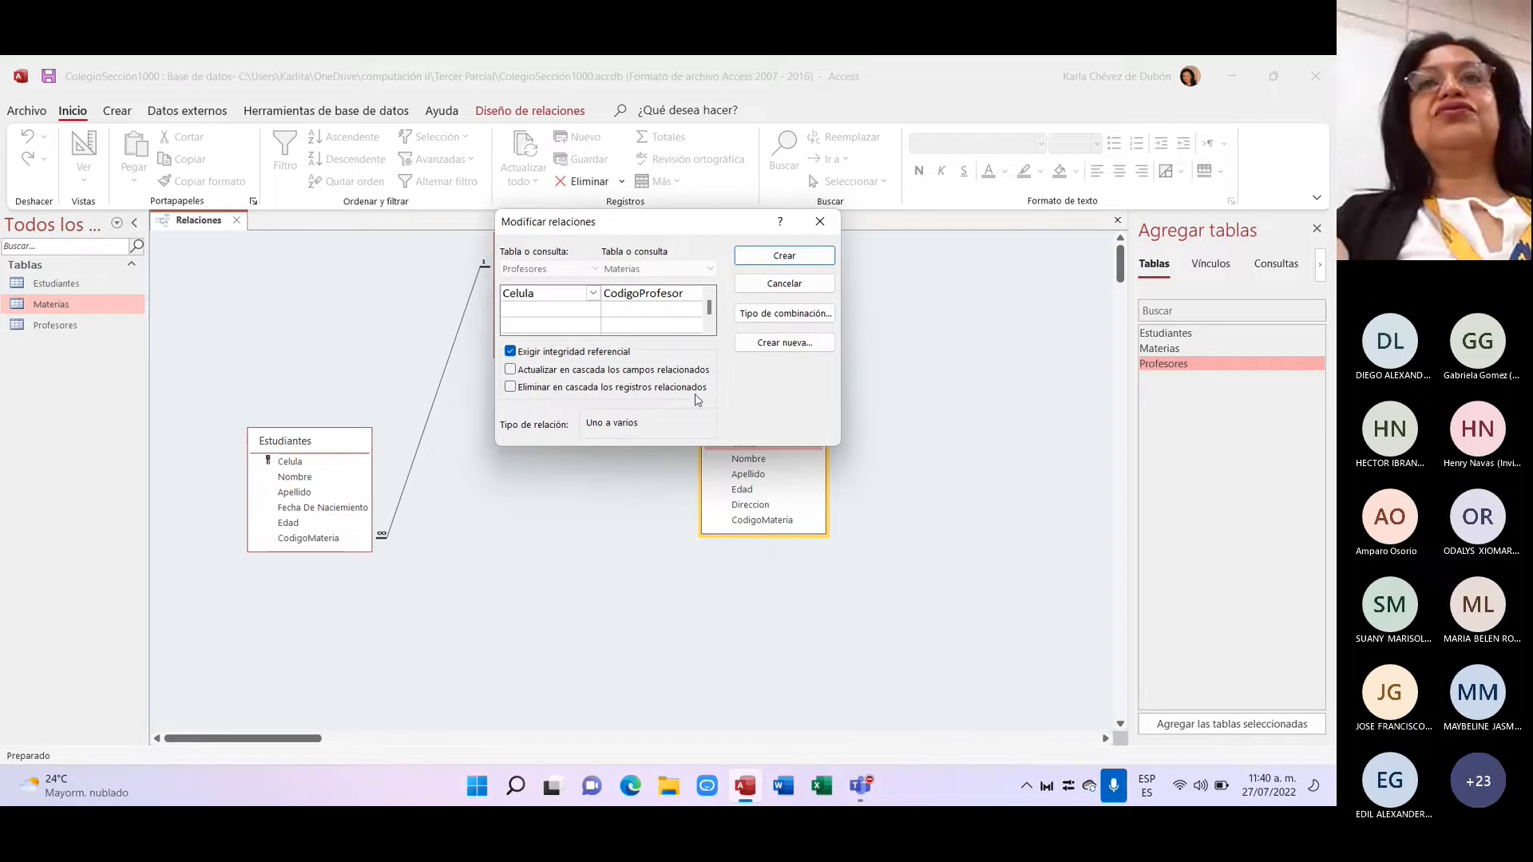
click(783, 256)
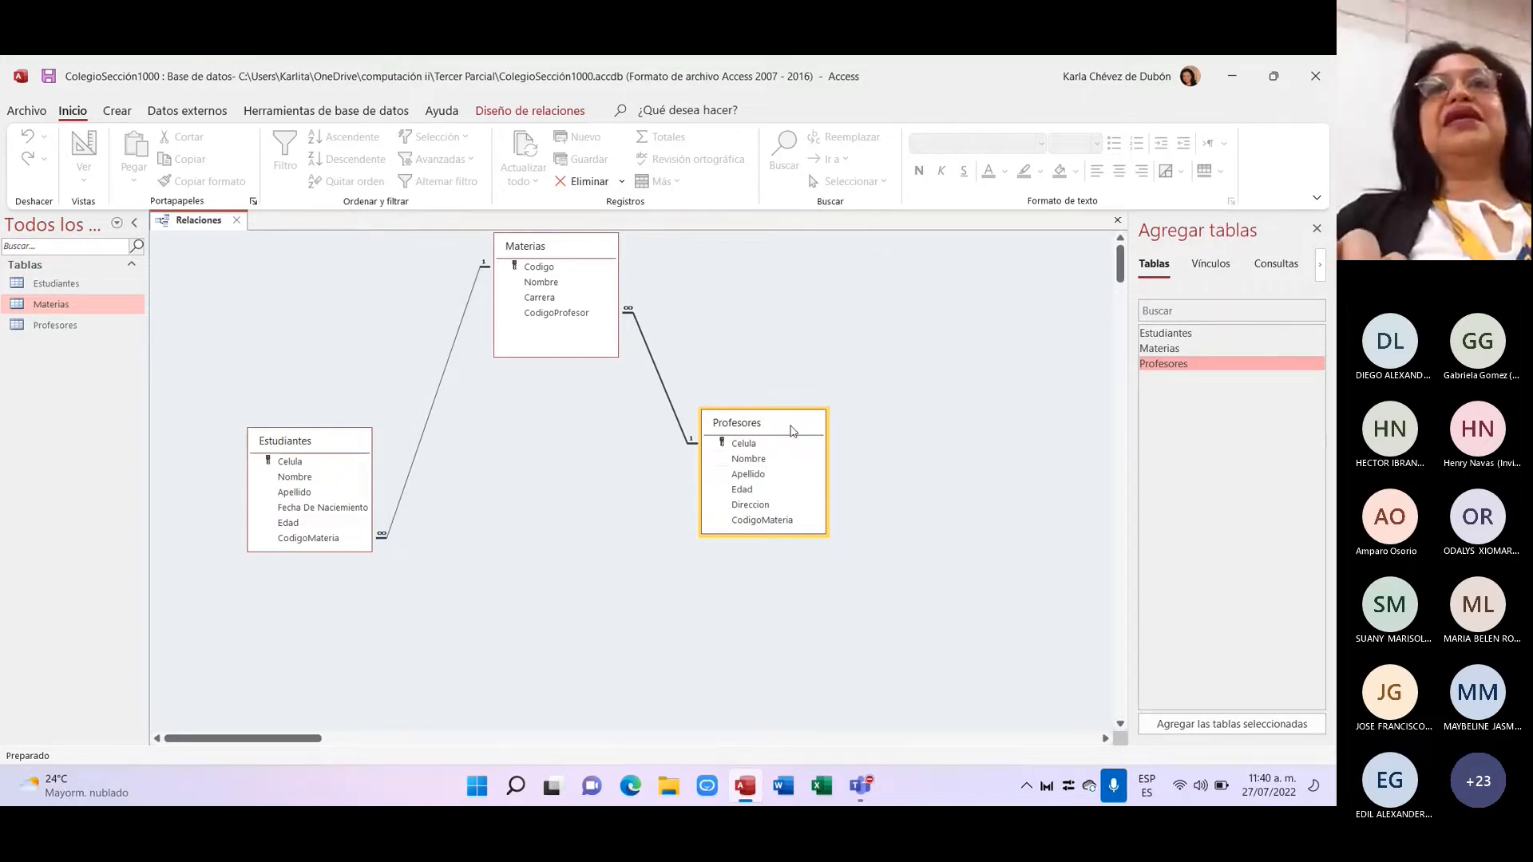
click(792, 431)
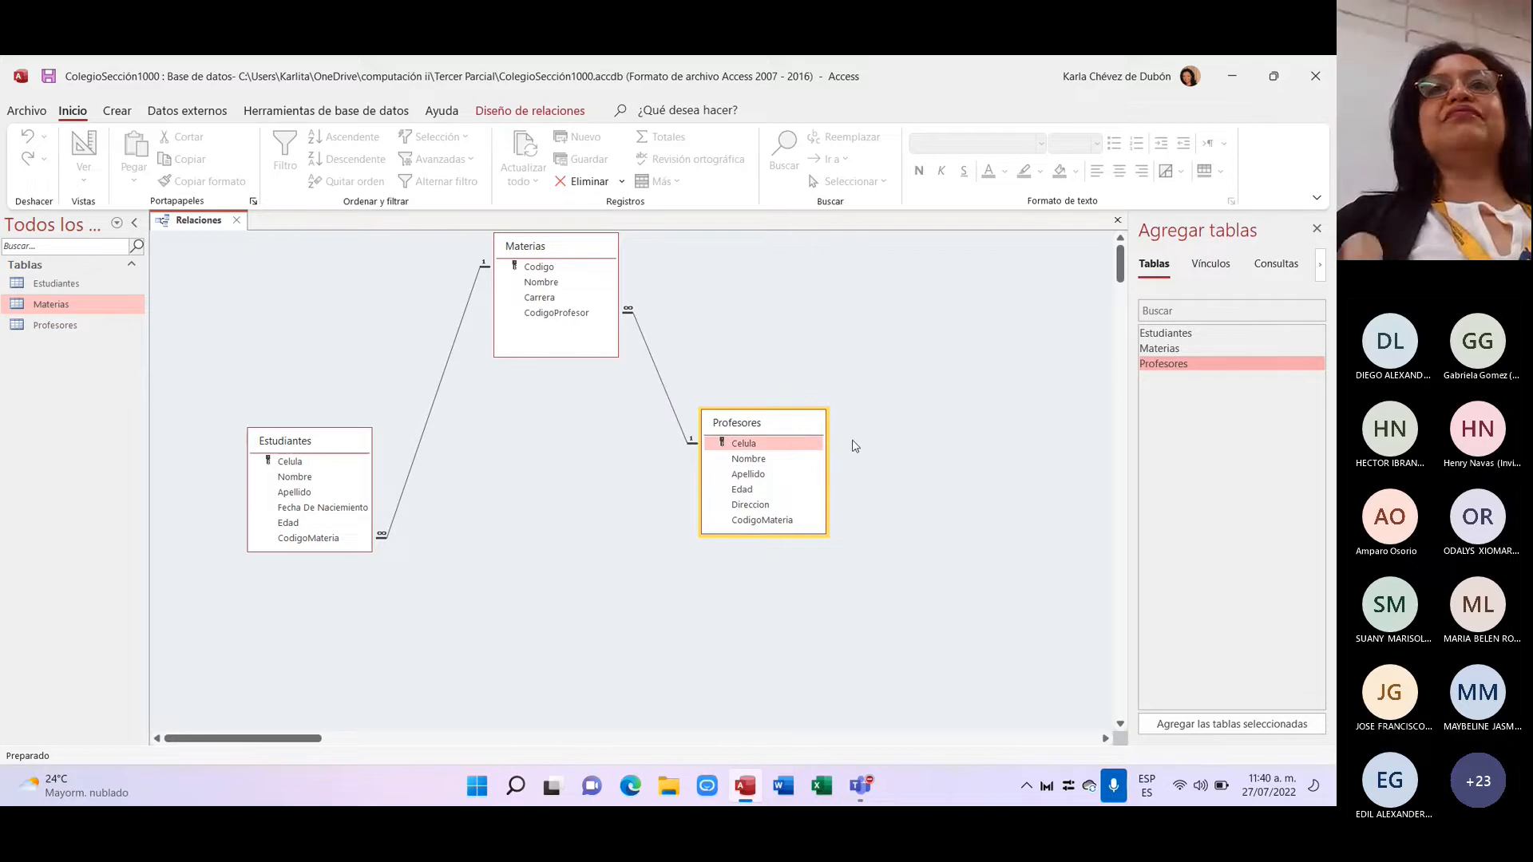
Step: Close the relationships diagram without saving its layout changes, and reopen it
right_click(853, 444)
click(894, 532)
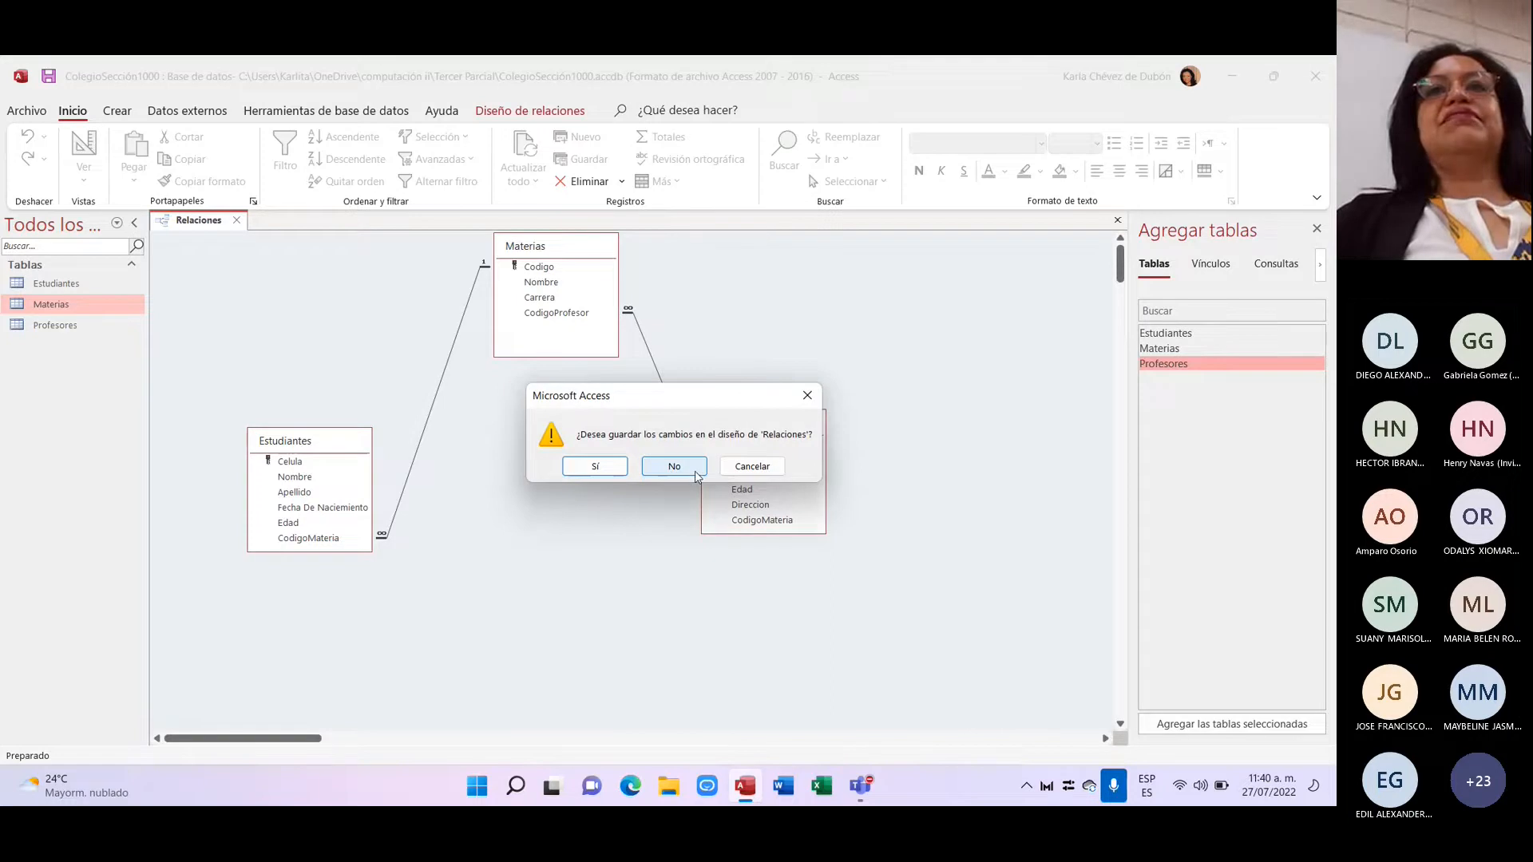
click(695, 473)
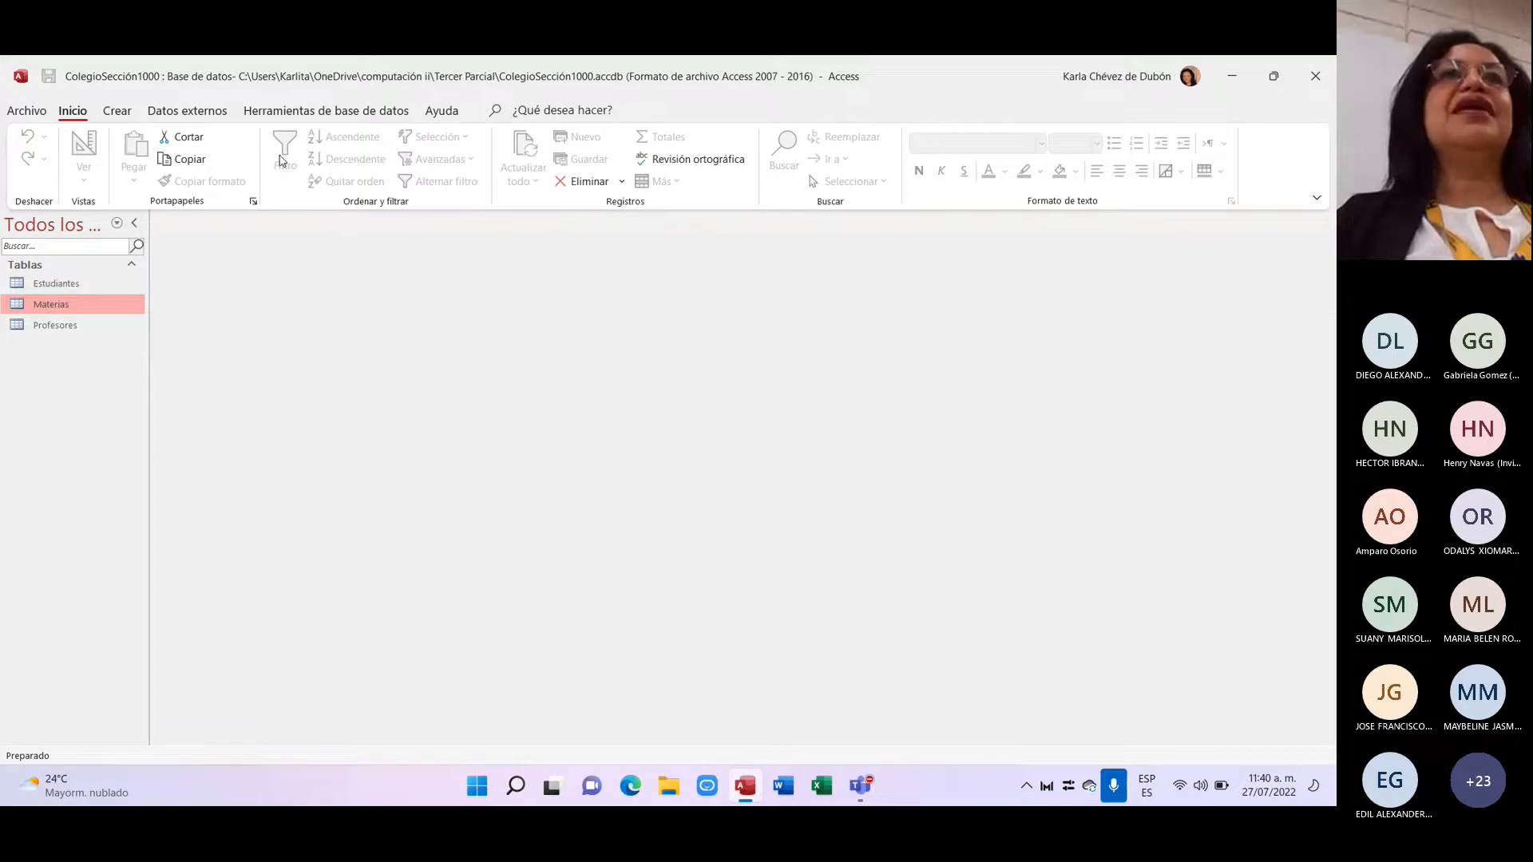
click(303, 116)
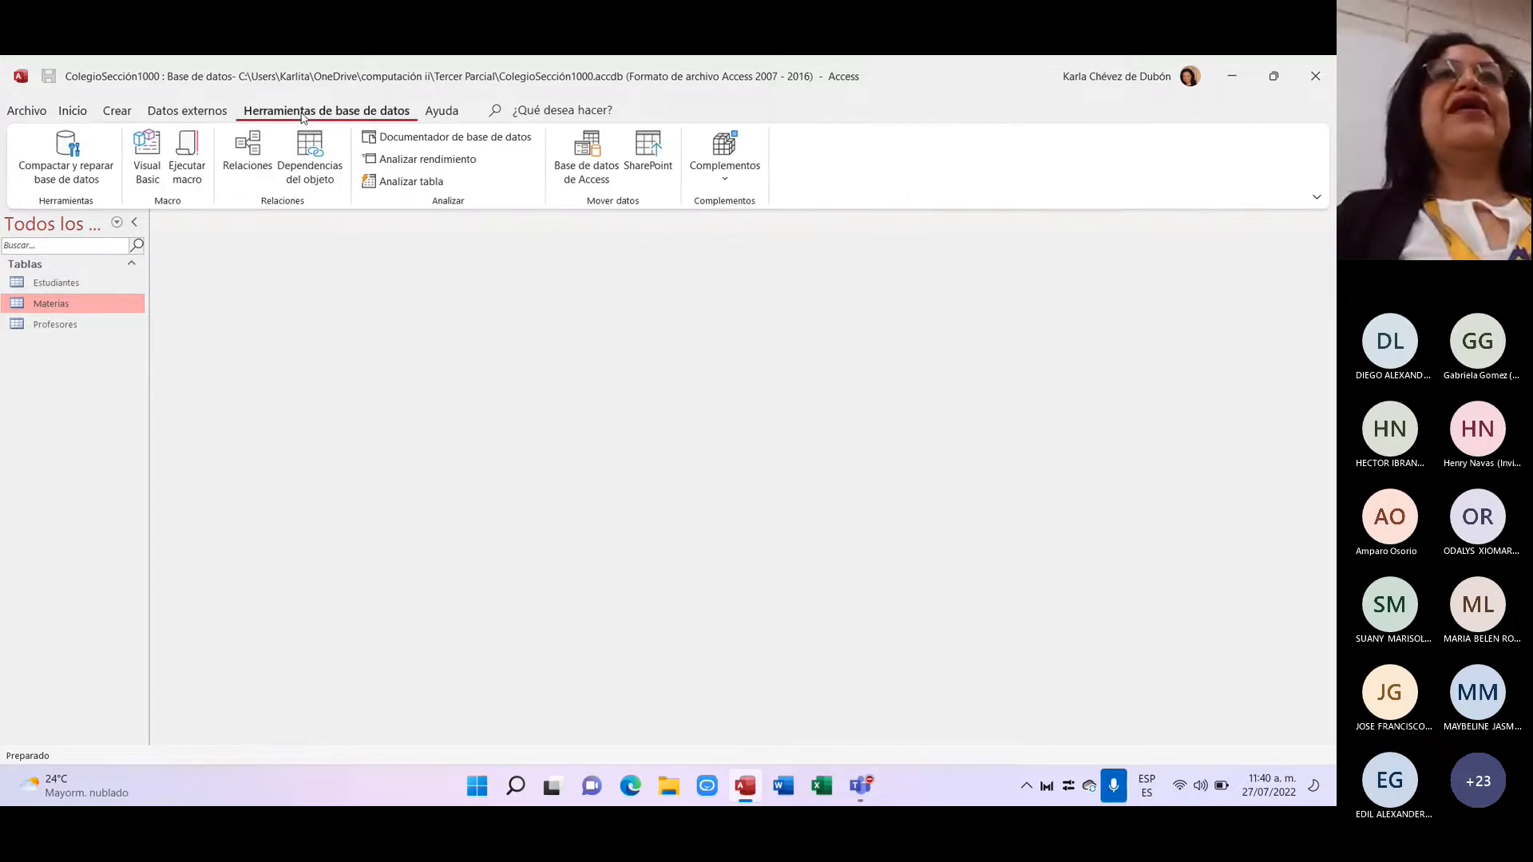
click(247, 154)
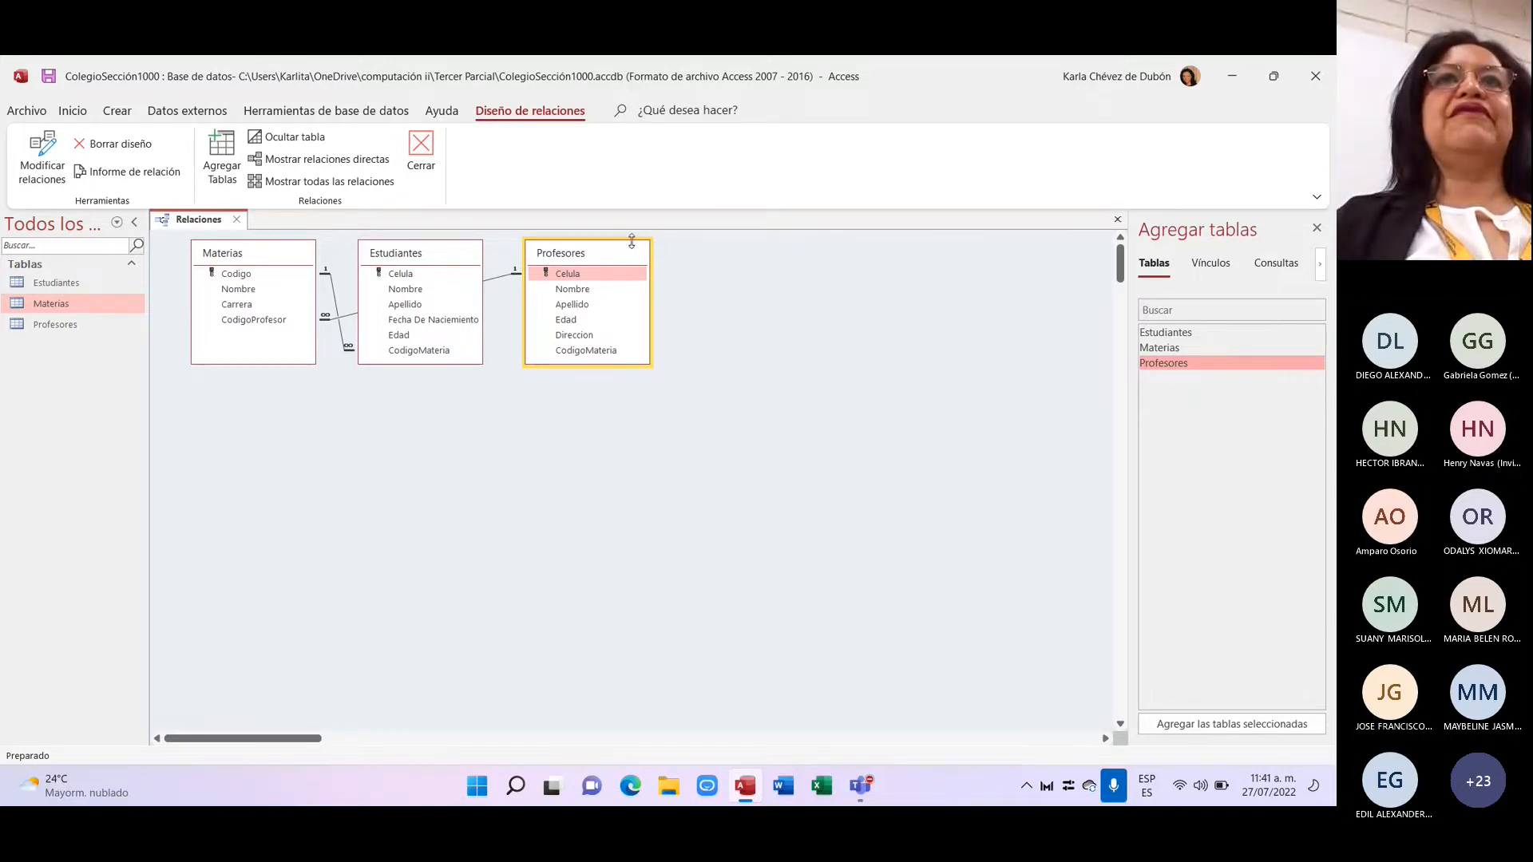
Step: Rearrange the relationships diagram with Estudiantes at the lower left, Profesores at the lower right and Materias above between them
drag(637, 252, 780, 451)
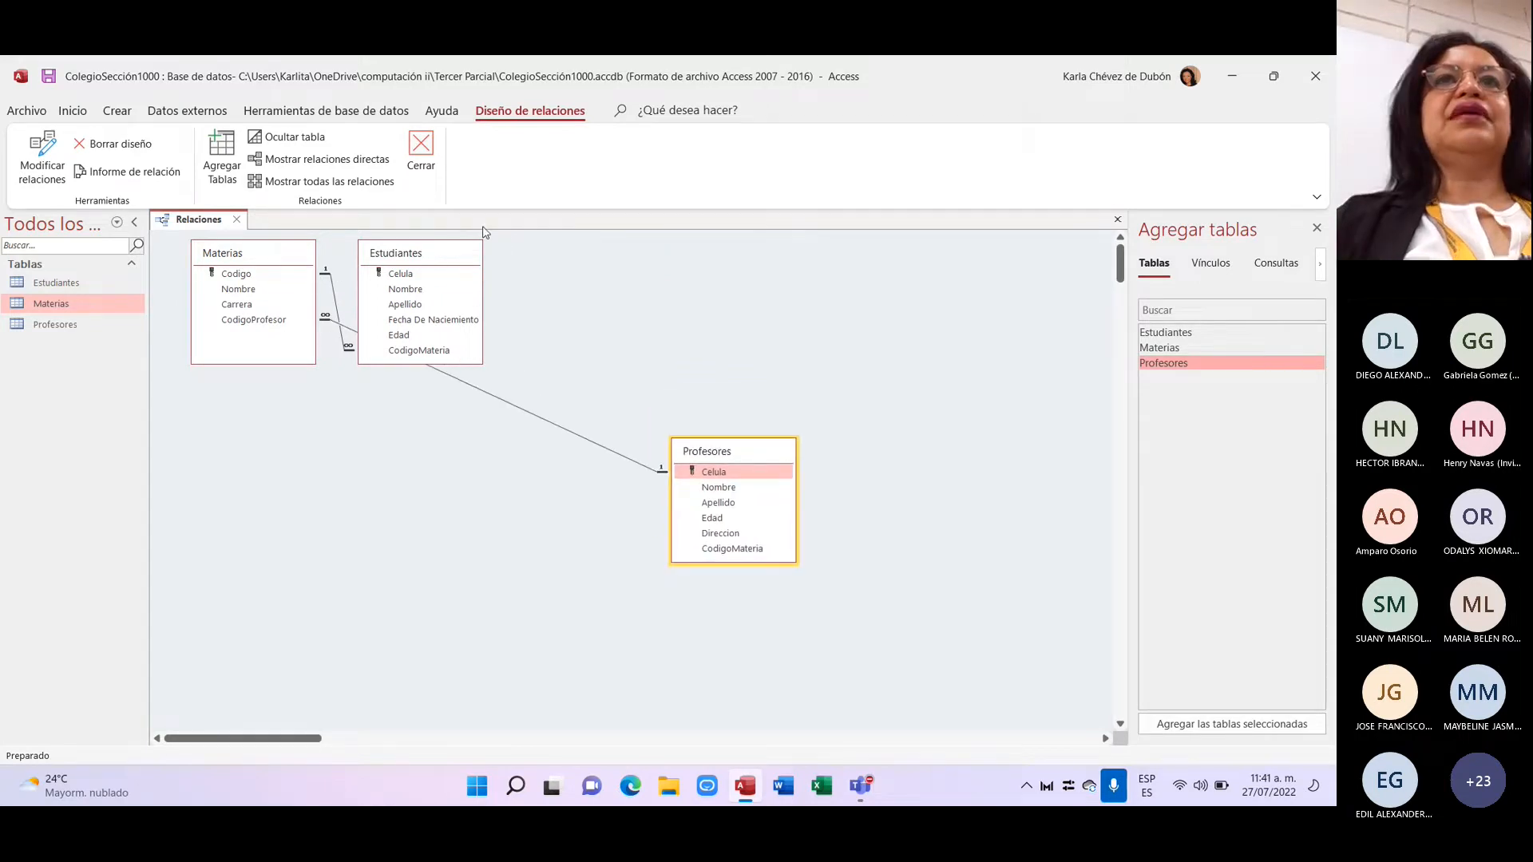
drag(464, 250, 307, 453)
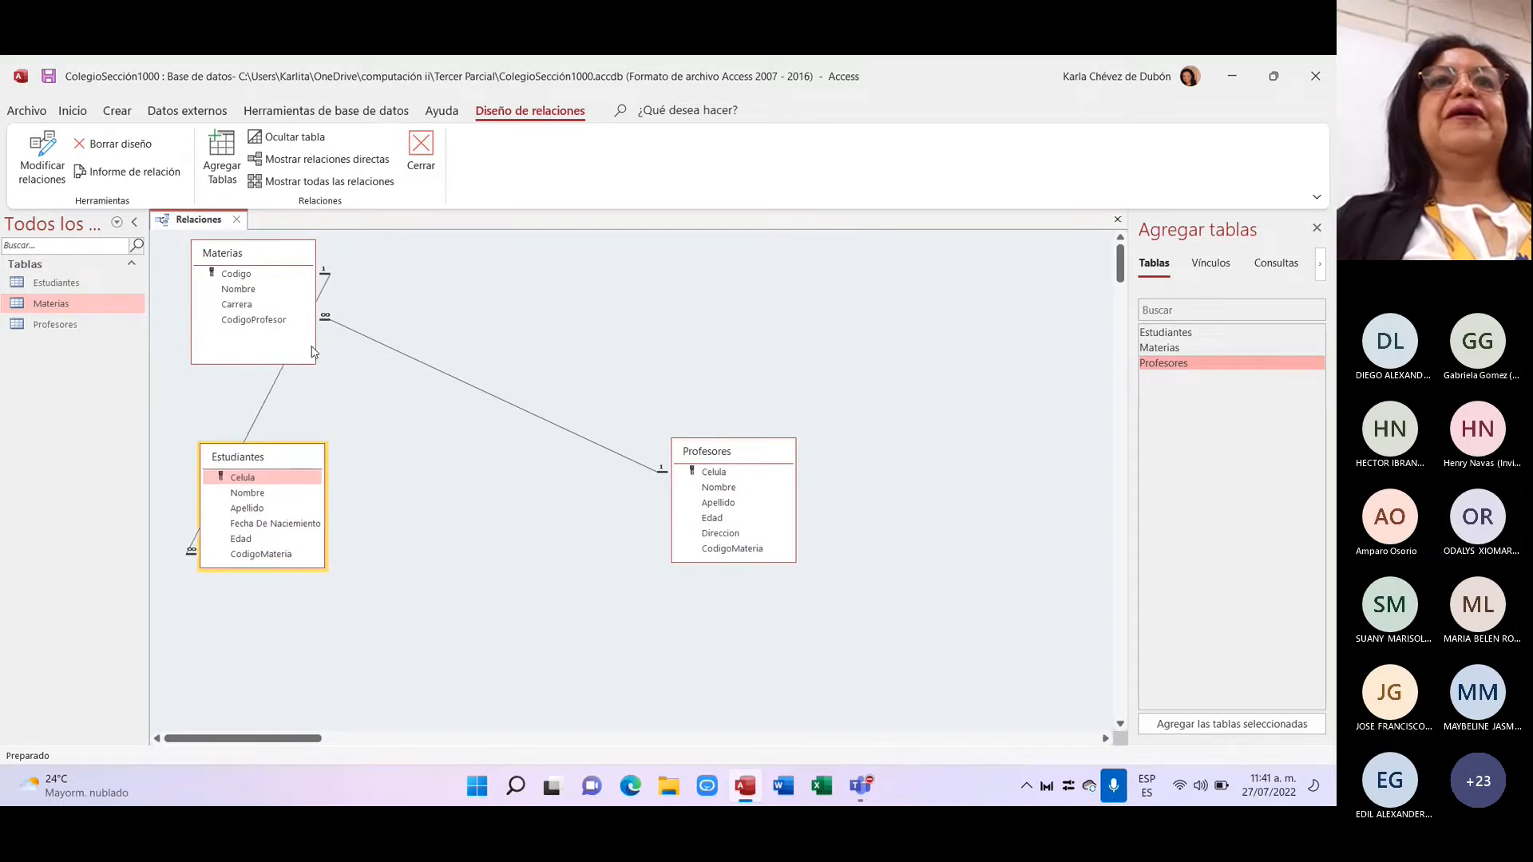
click(271, 257)
drag(271, 257, 522, 274)
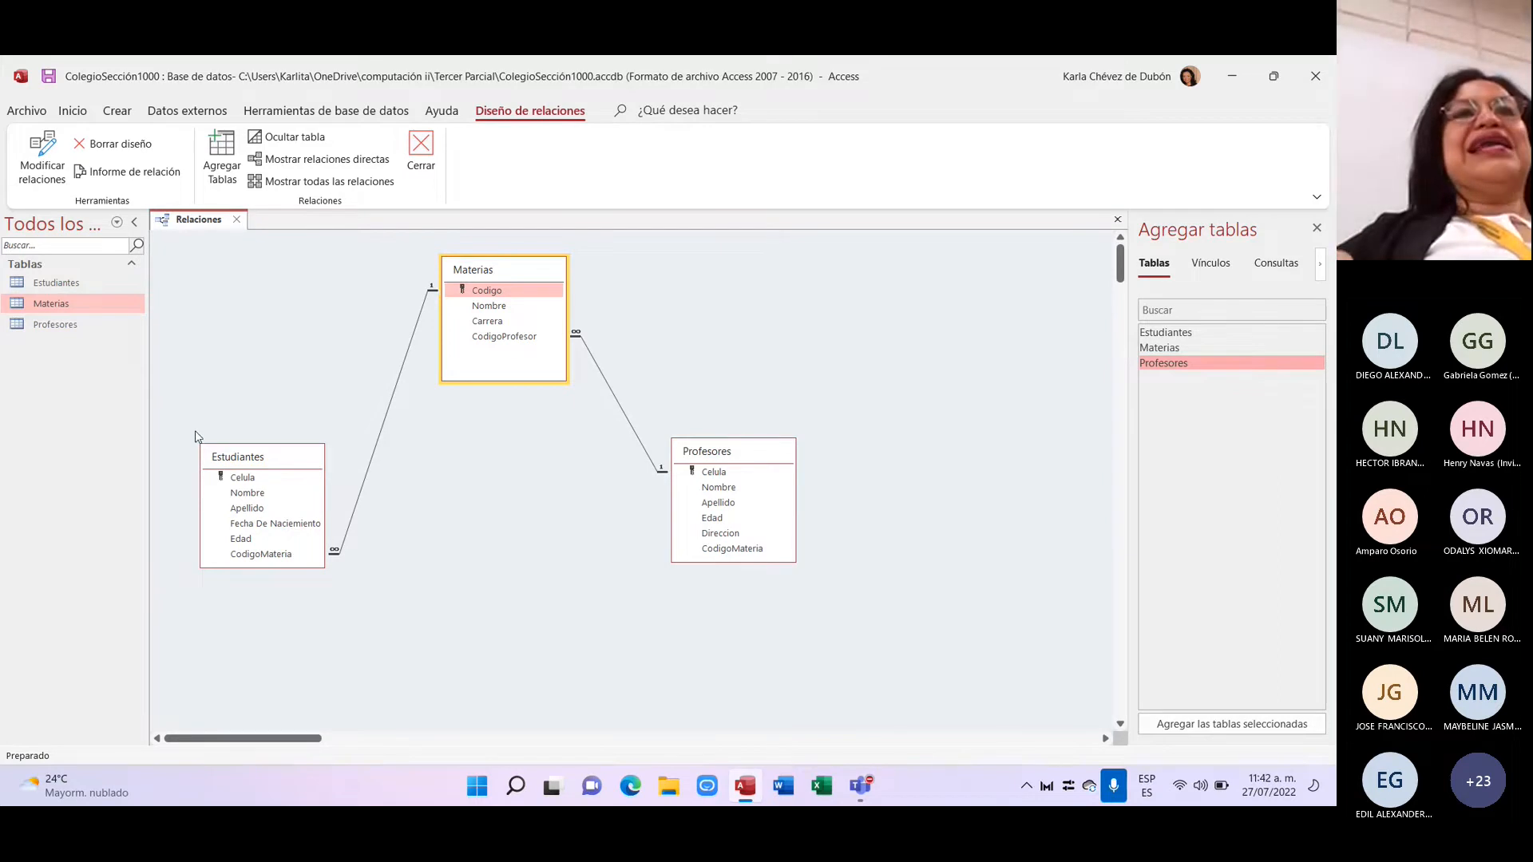
Step: Add a Texto corto field named CodigoProfesor after CodigoMateria in the Design view of Estudiantes, and close the table saving its design changes
double_click(86, 288)
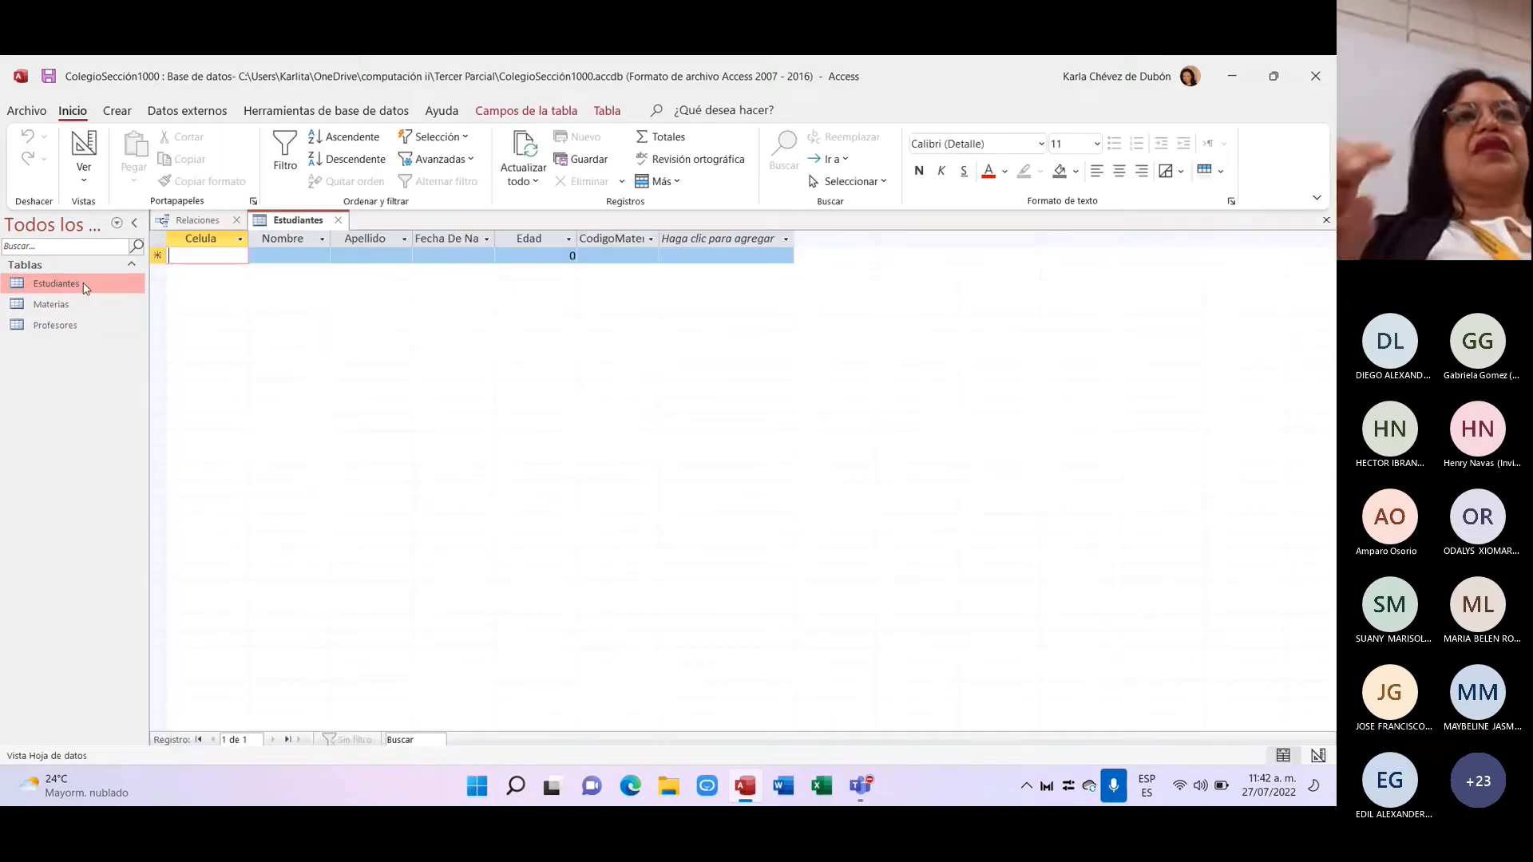
right_click(84, 287)
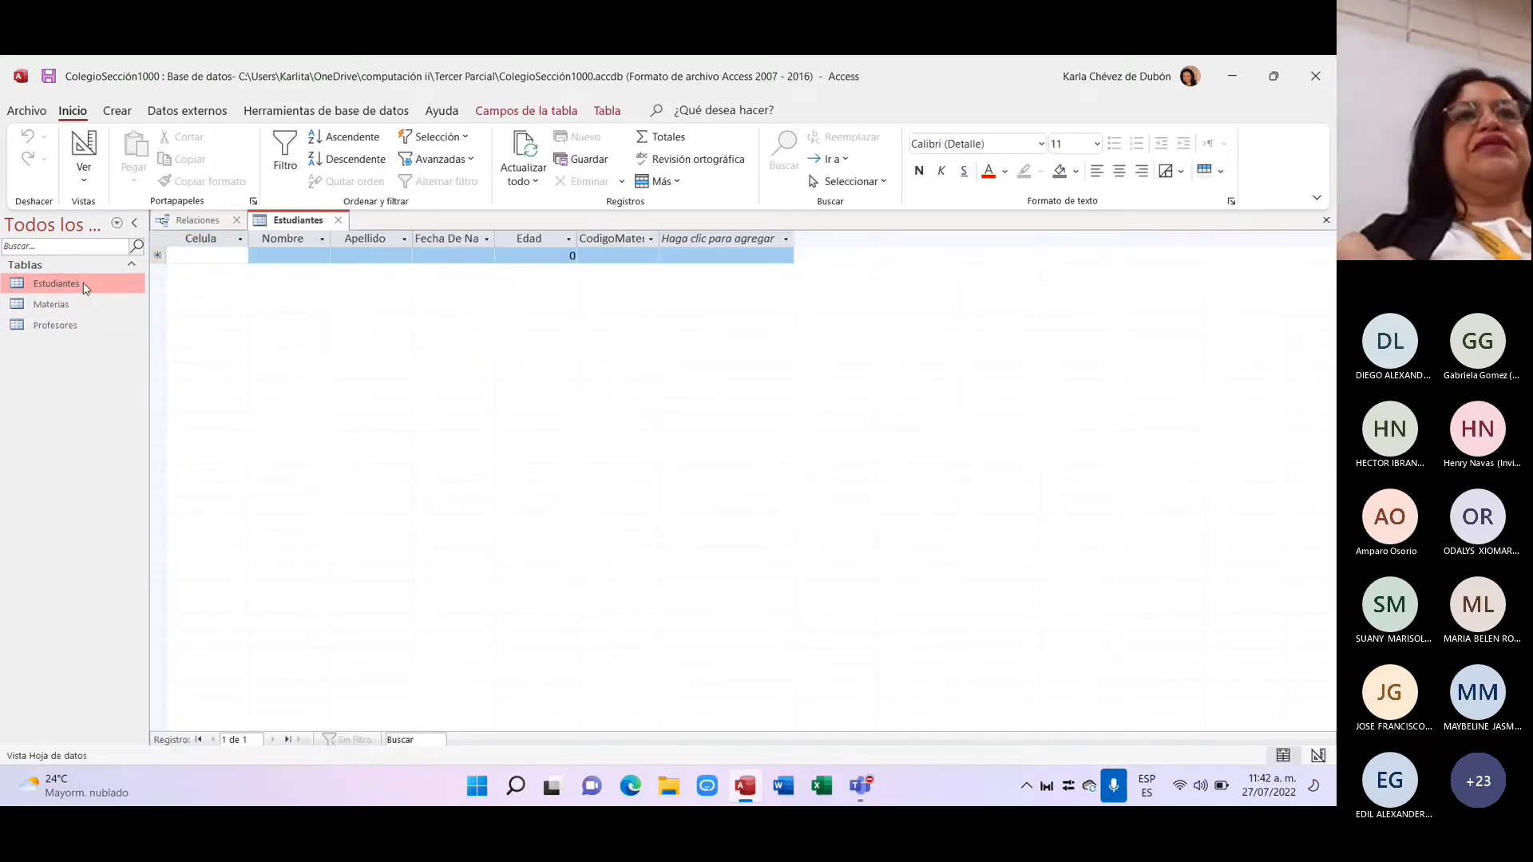
click(143, 321)
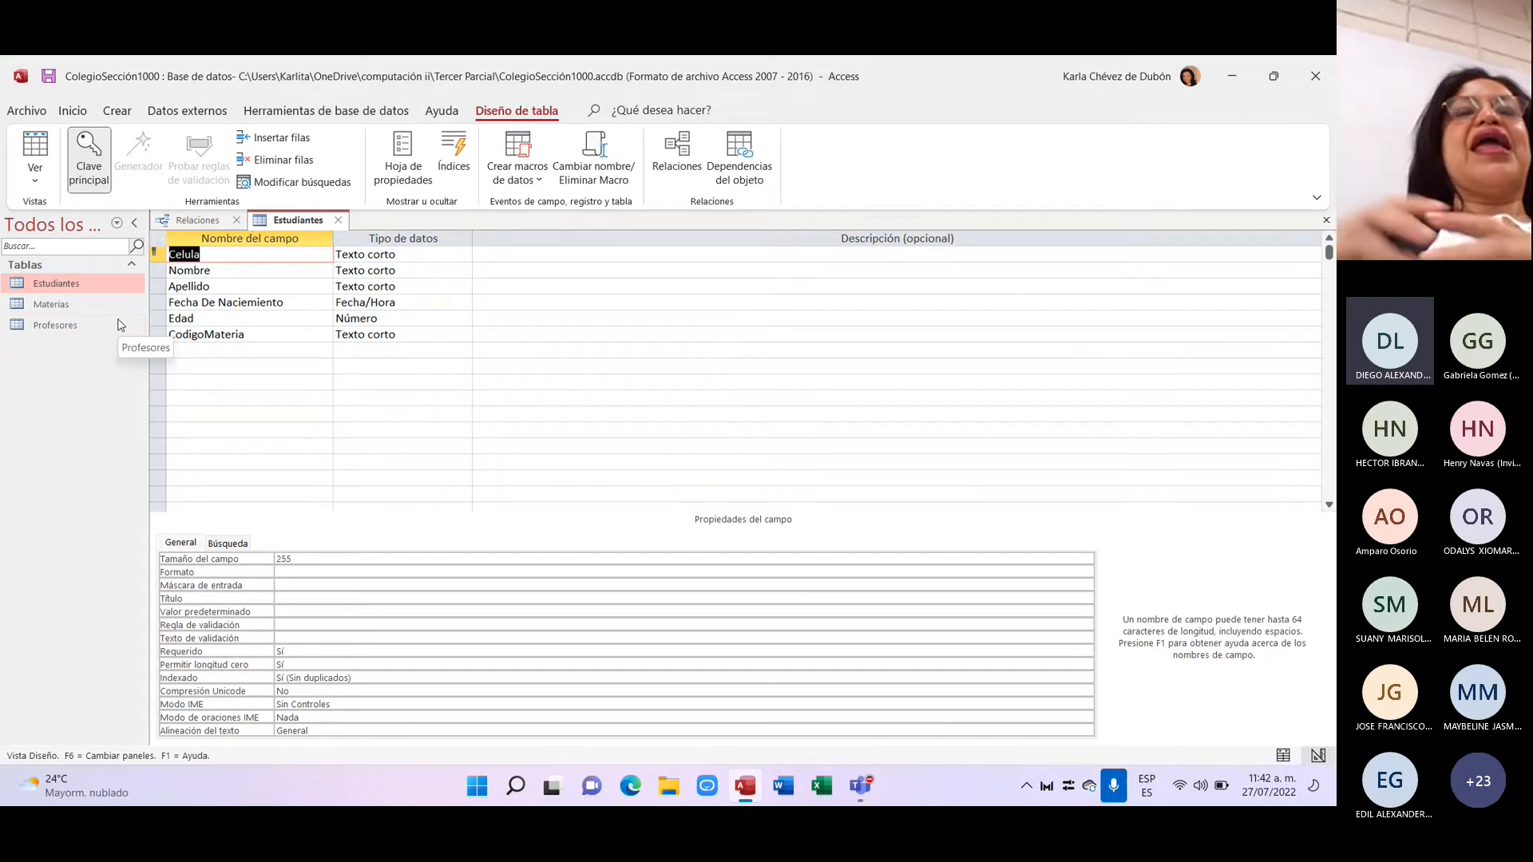
click(203, 351)
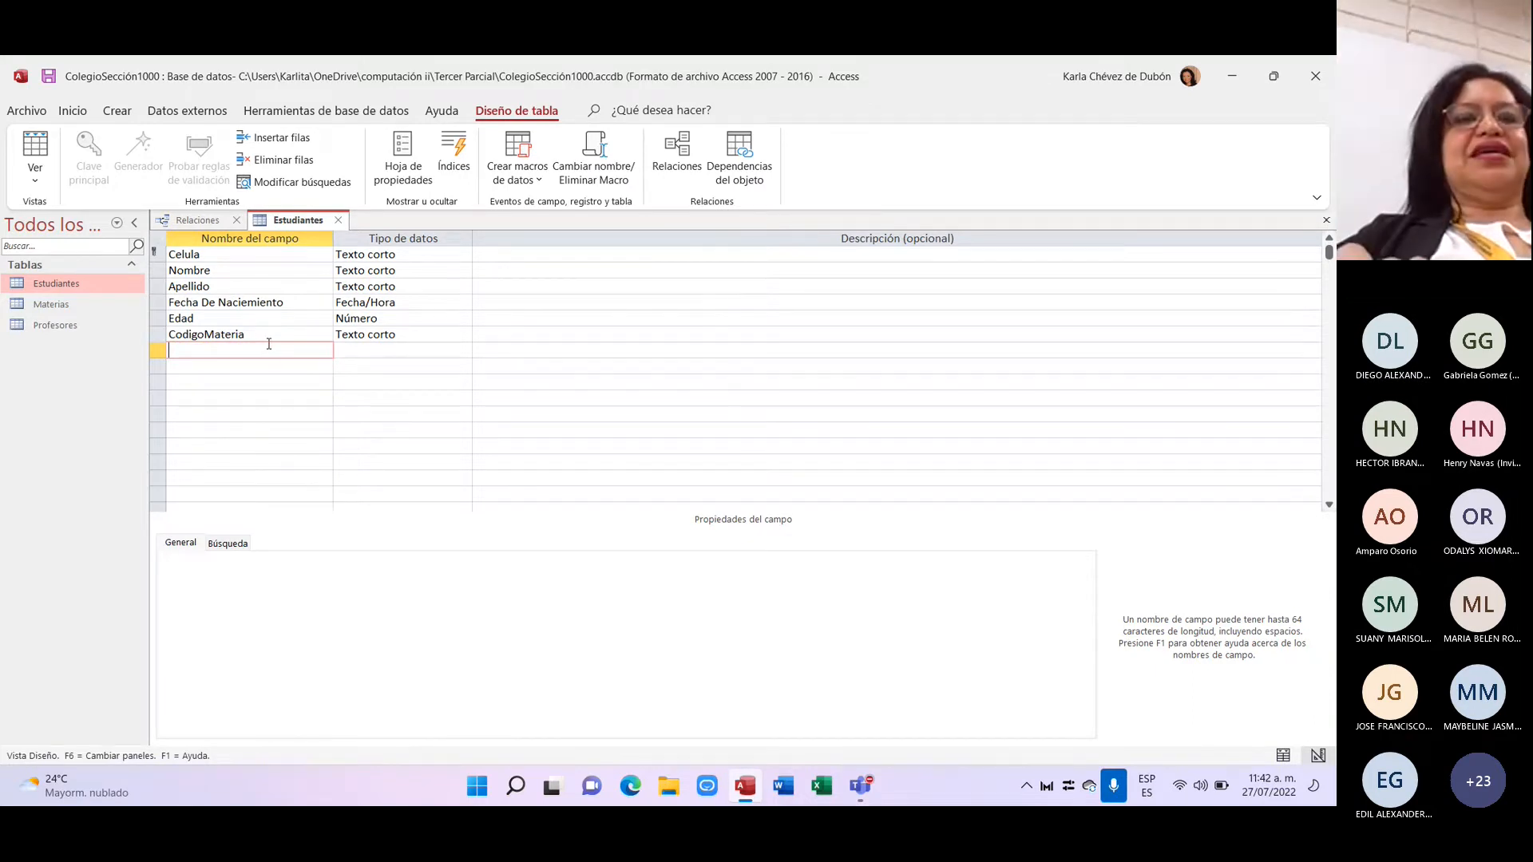
key(Caps_Lock)
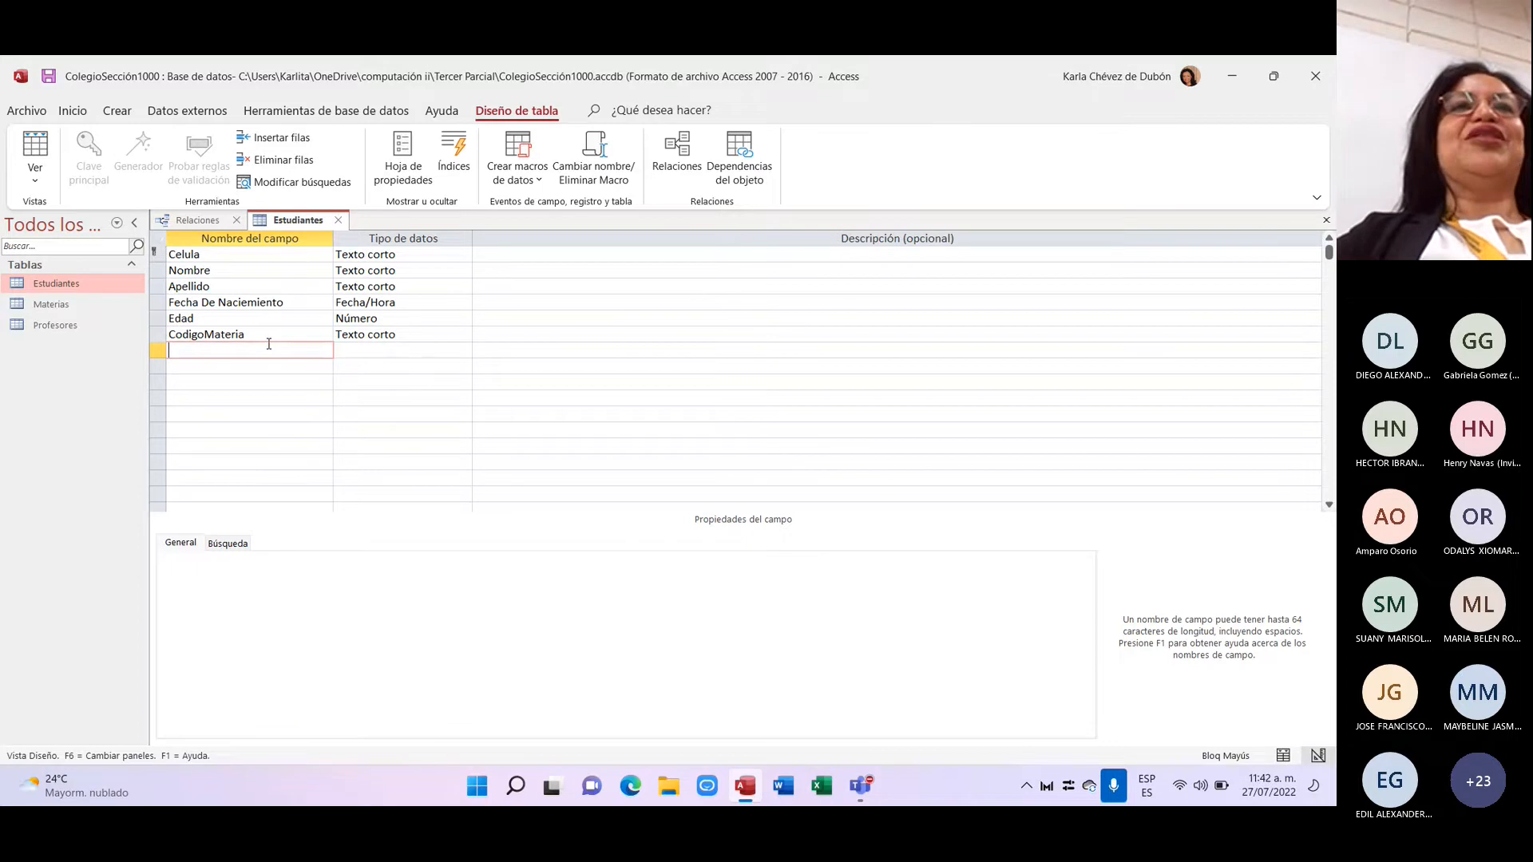
text(C)
key(Caps_Lock)
text(o)
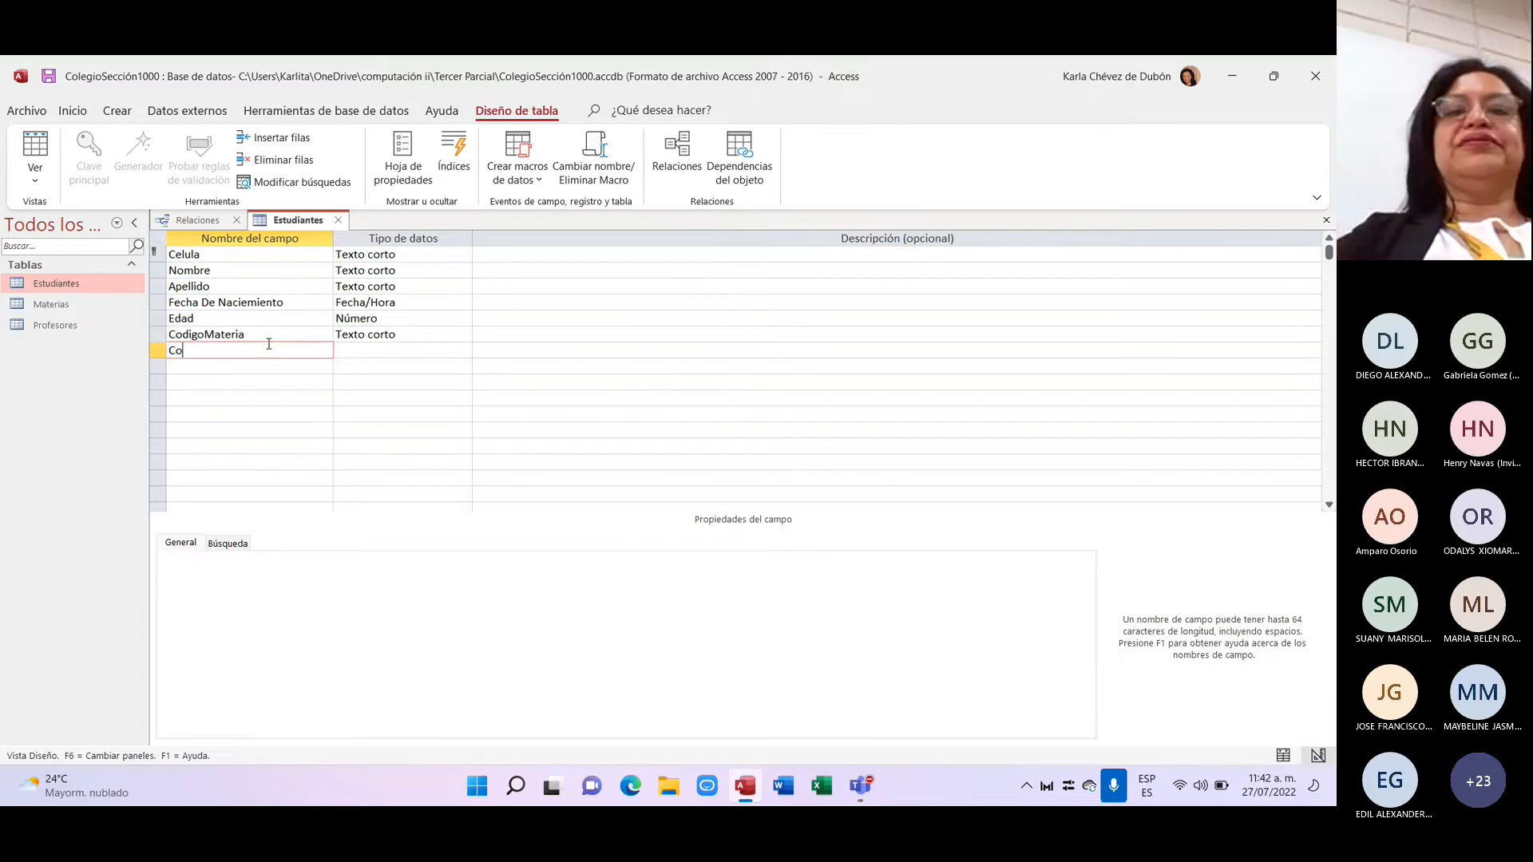
text(digo)
key(Caps_Lock)
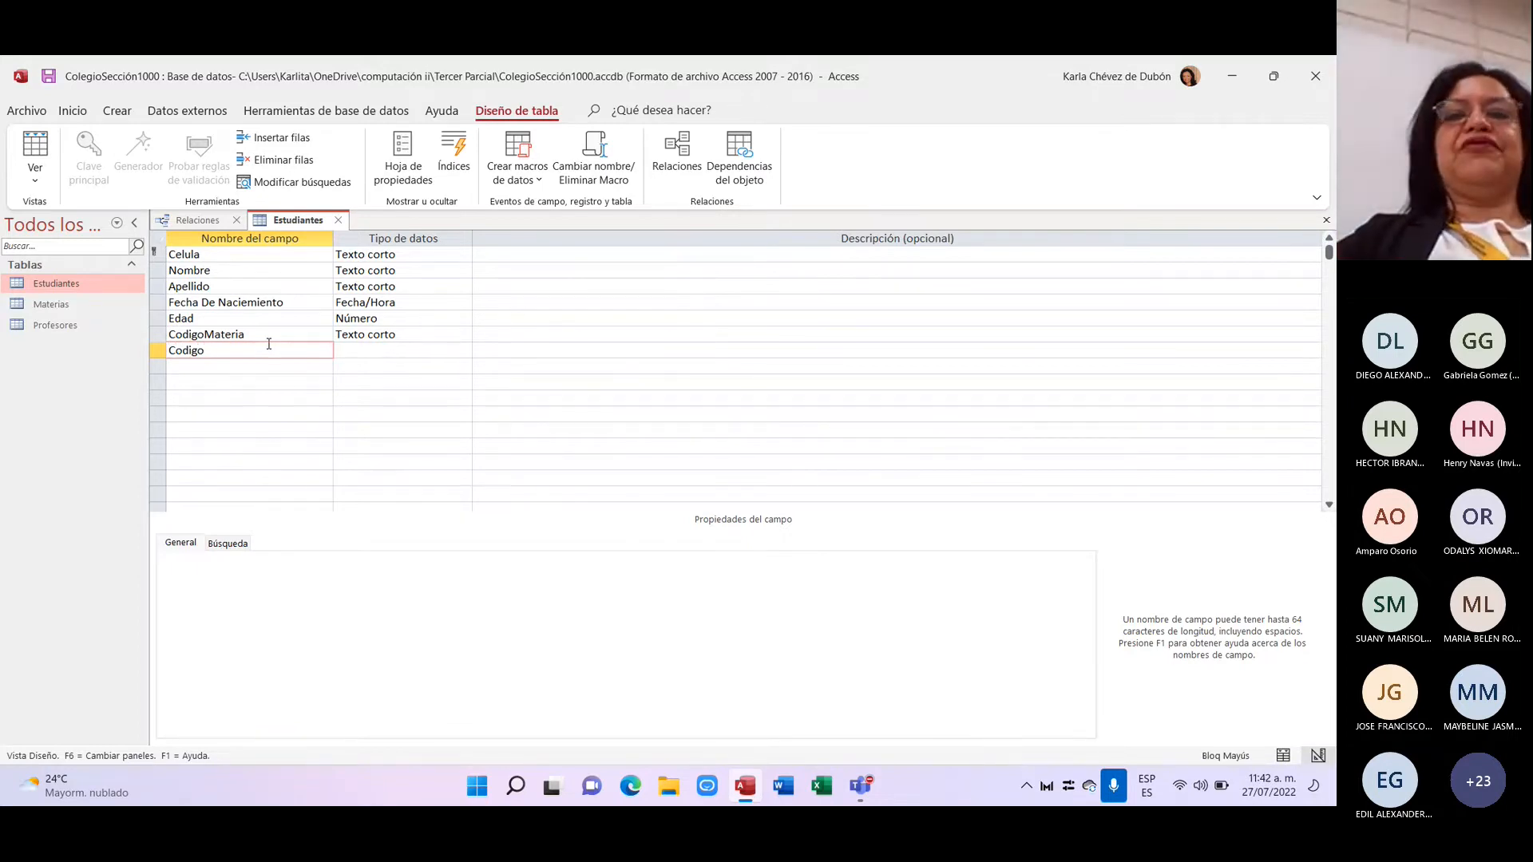
text(P)
key(Caps_Lock)
text(ro)
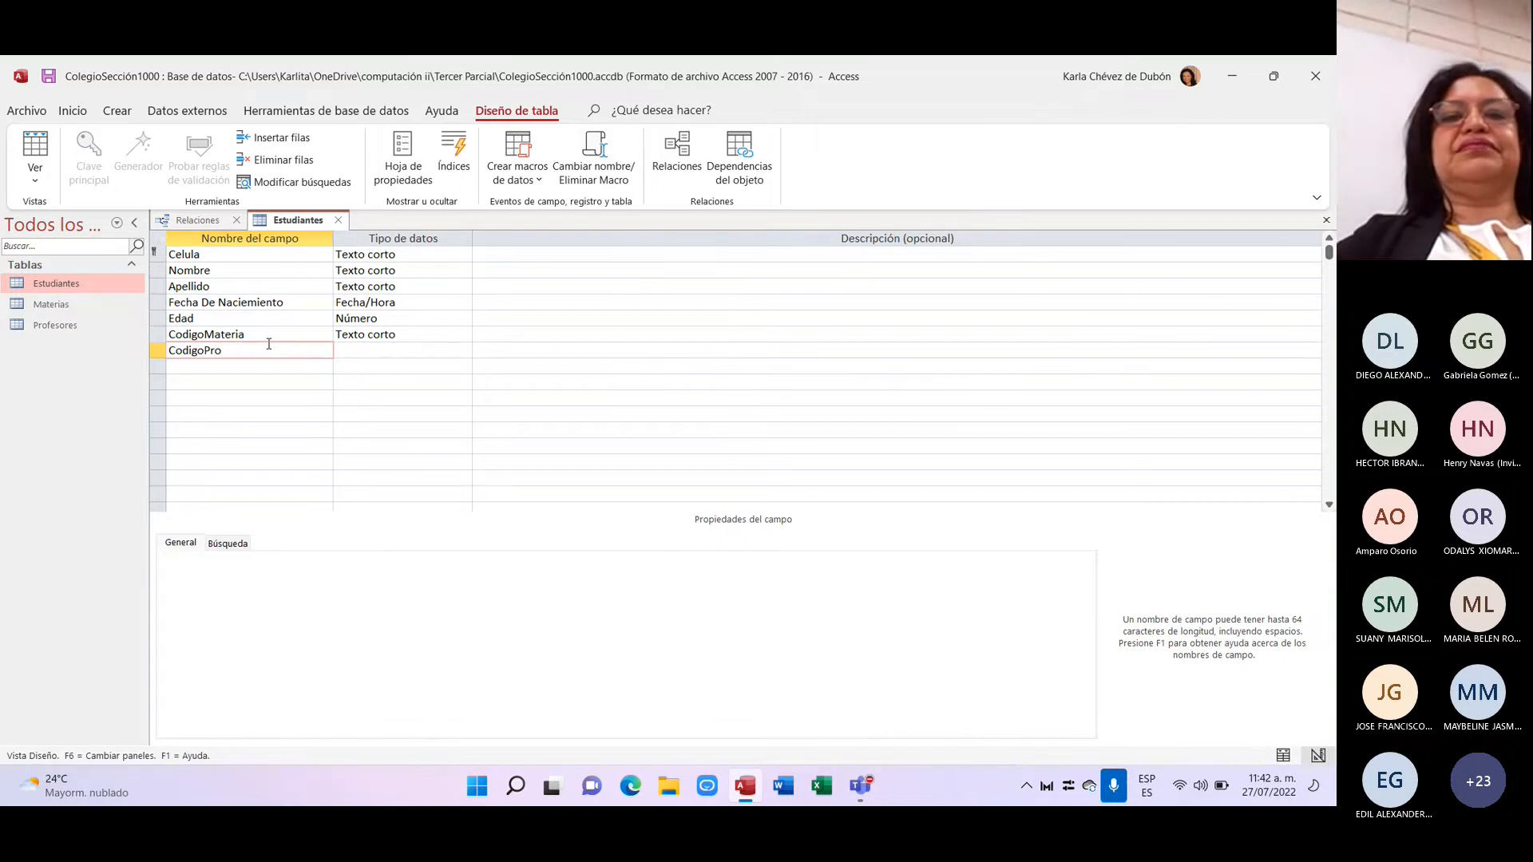
text(fesor)
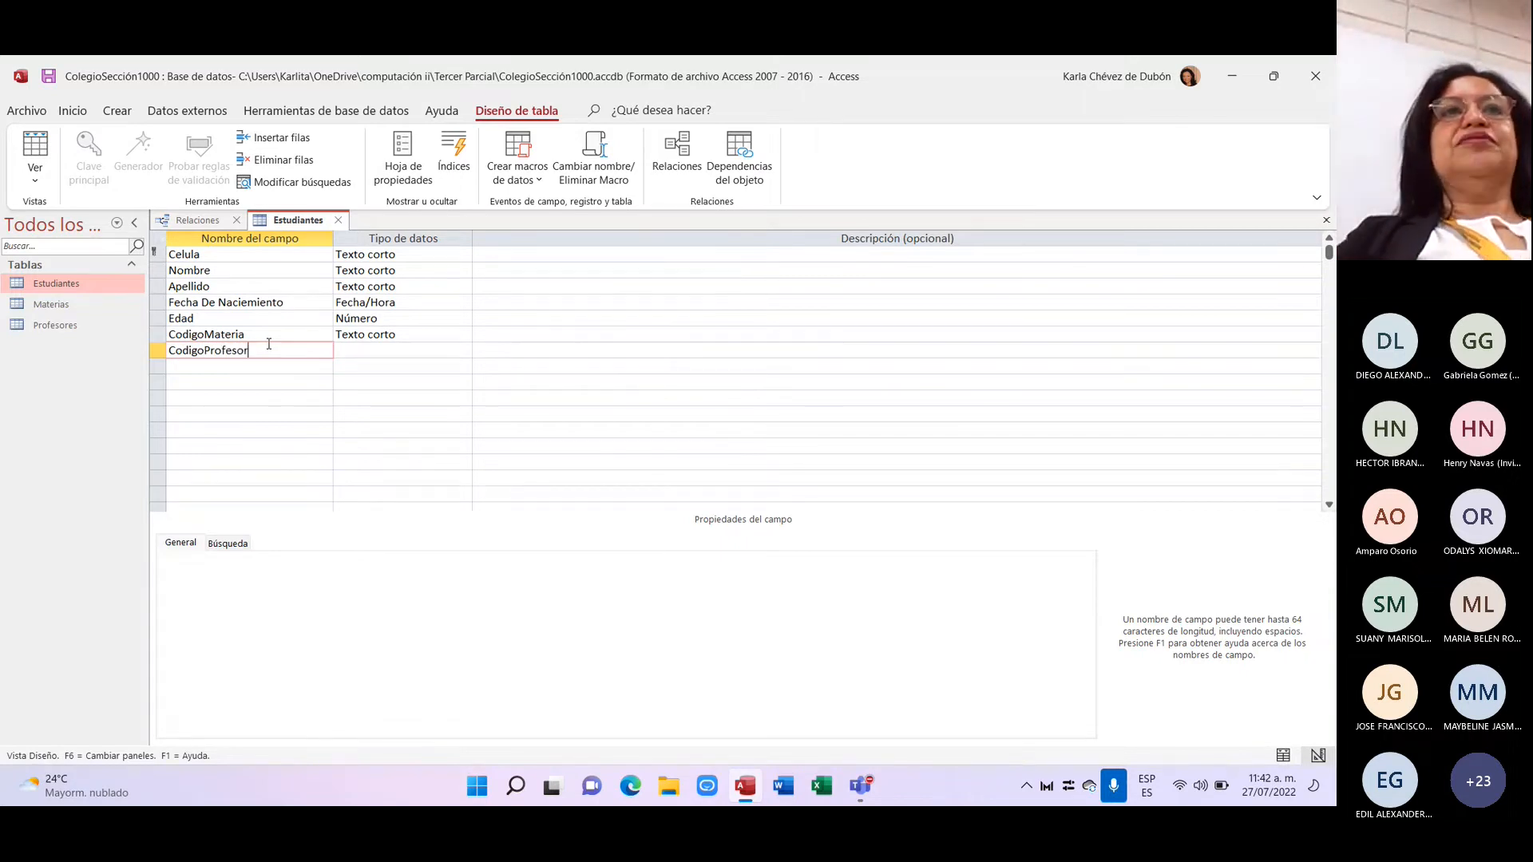
key(Tab)
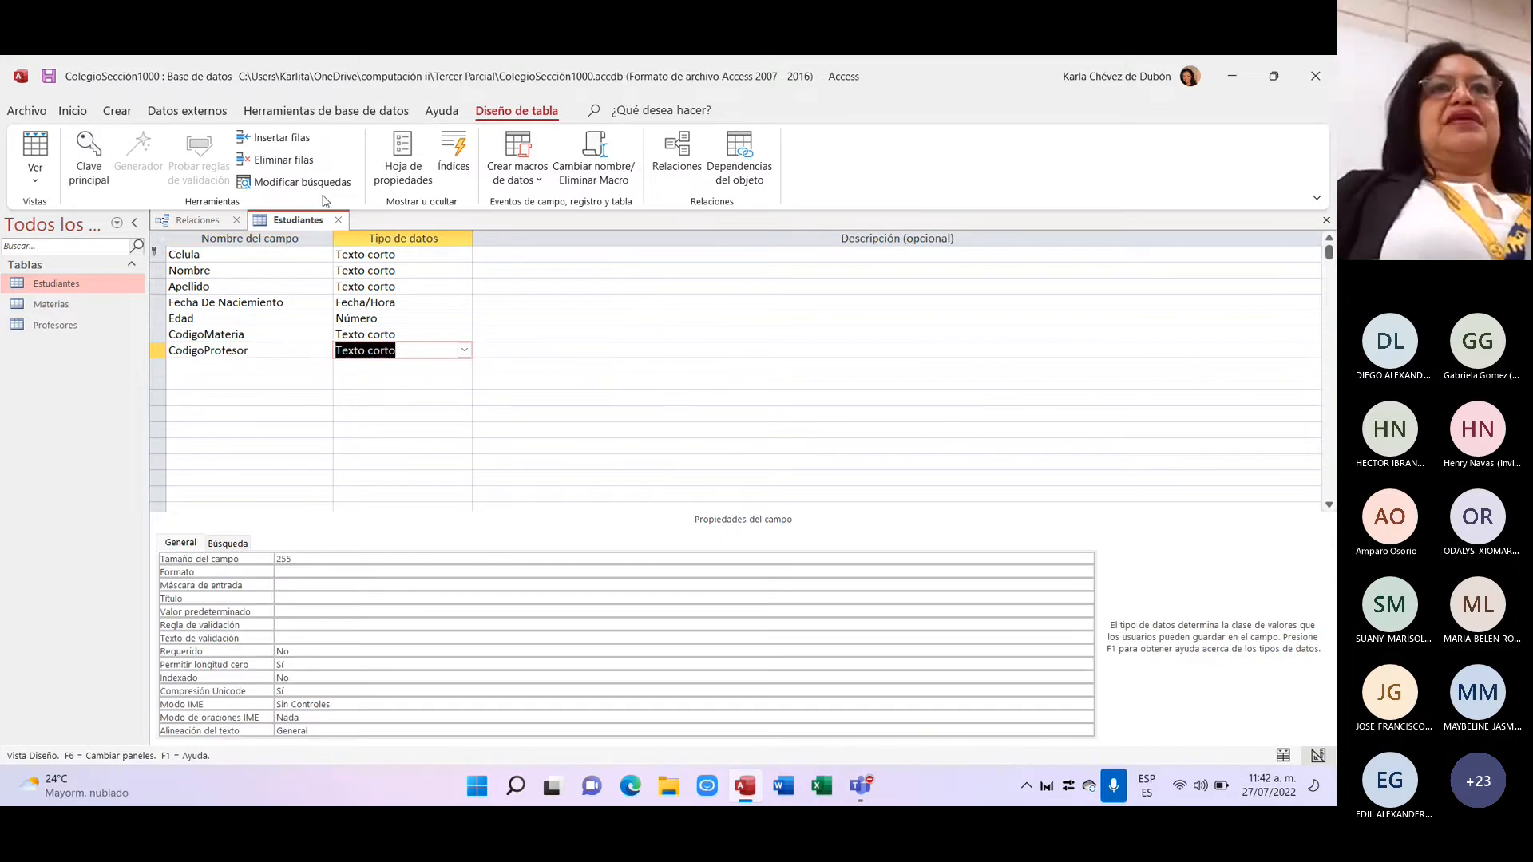
click(338, 220)
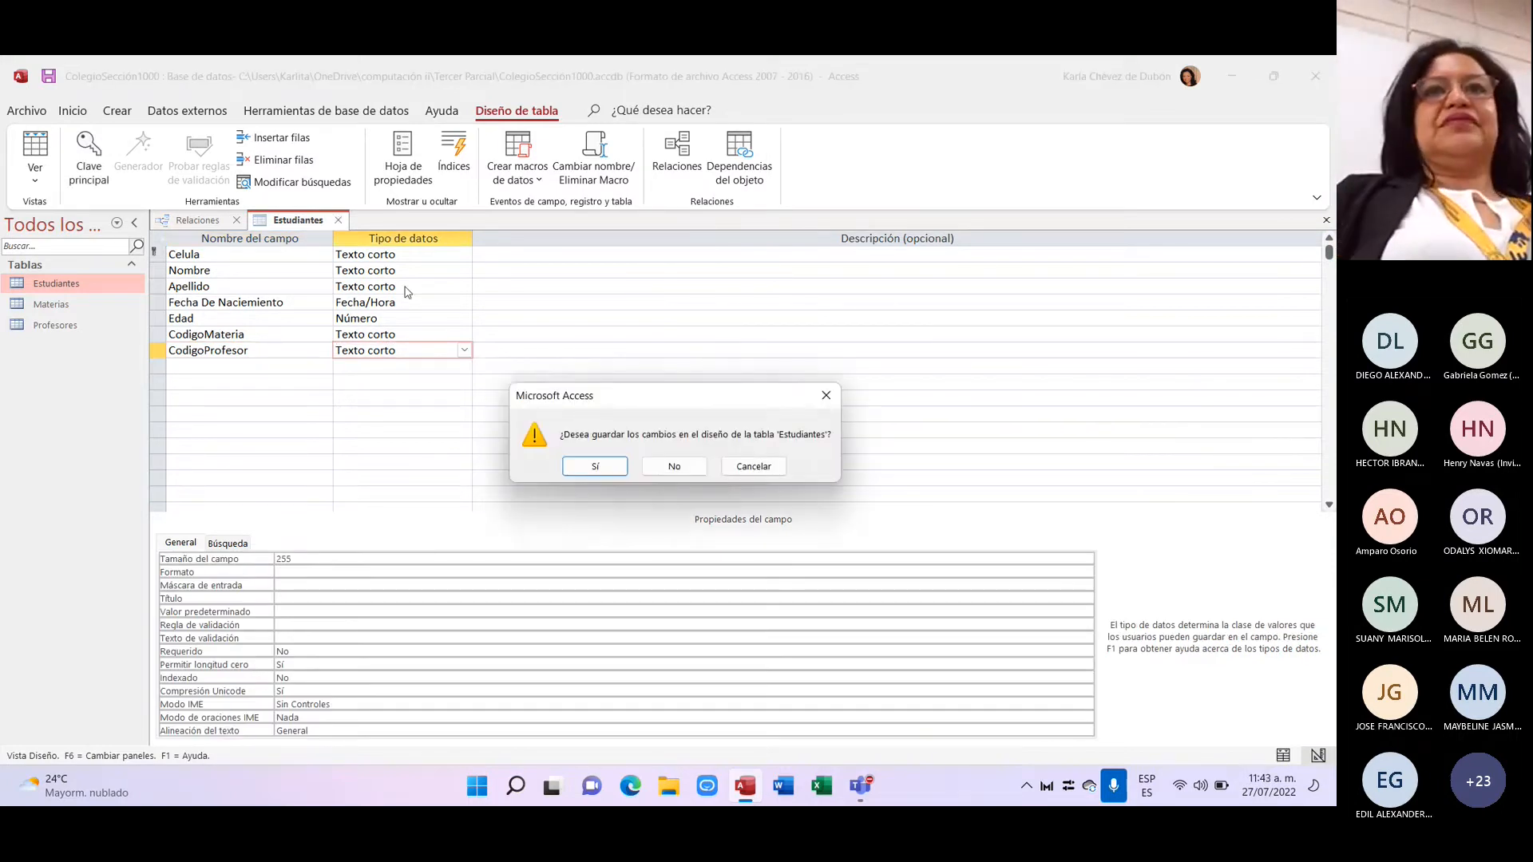
click(595, 467)
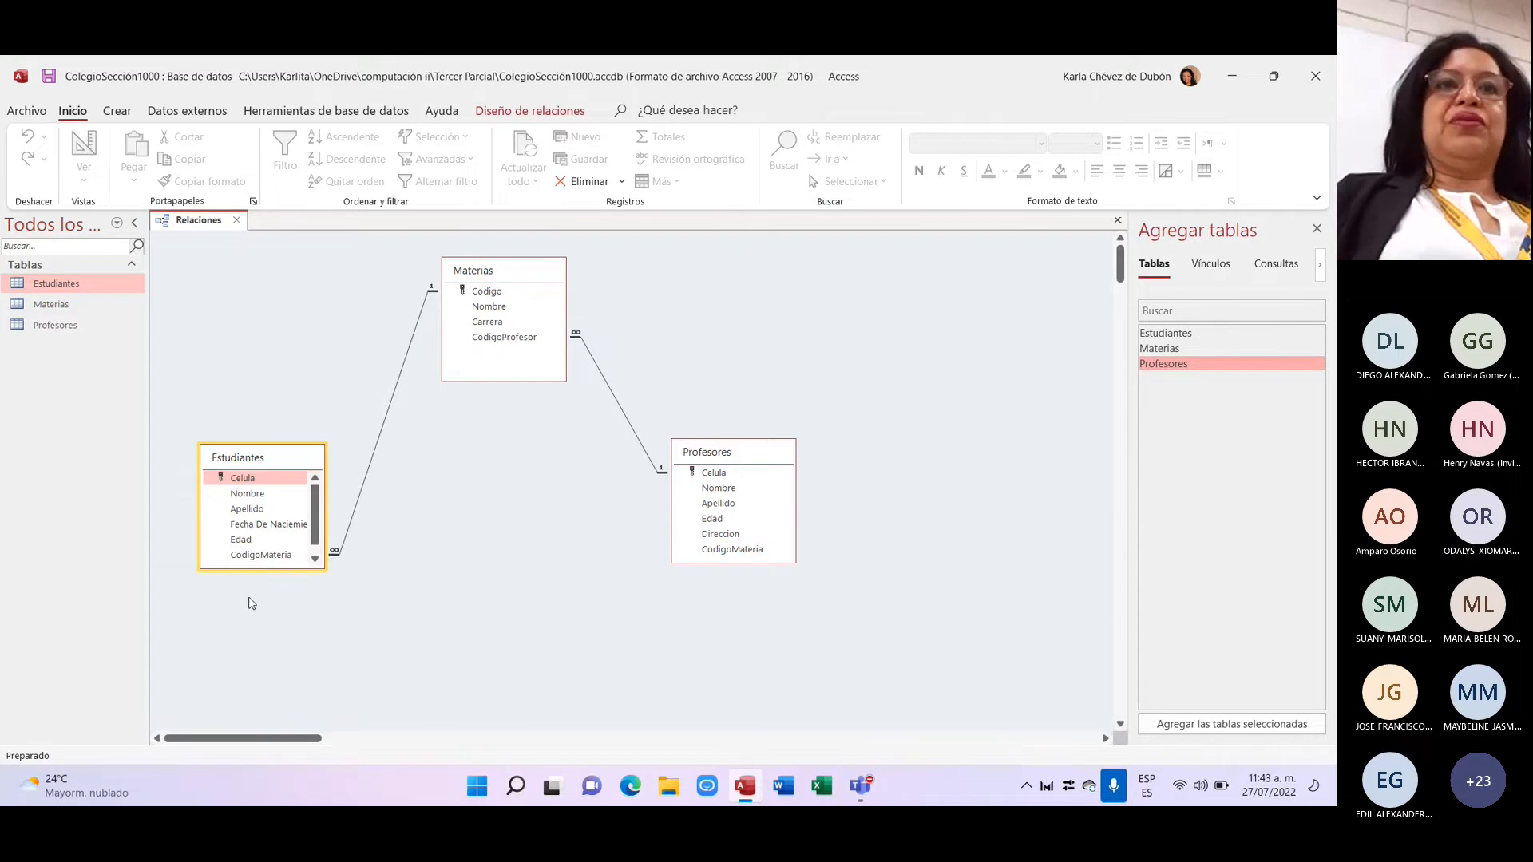
right_click(256, 633)
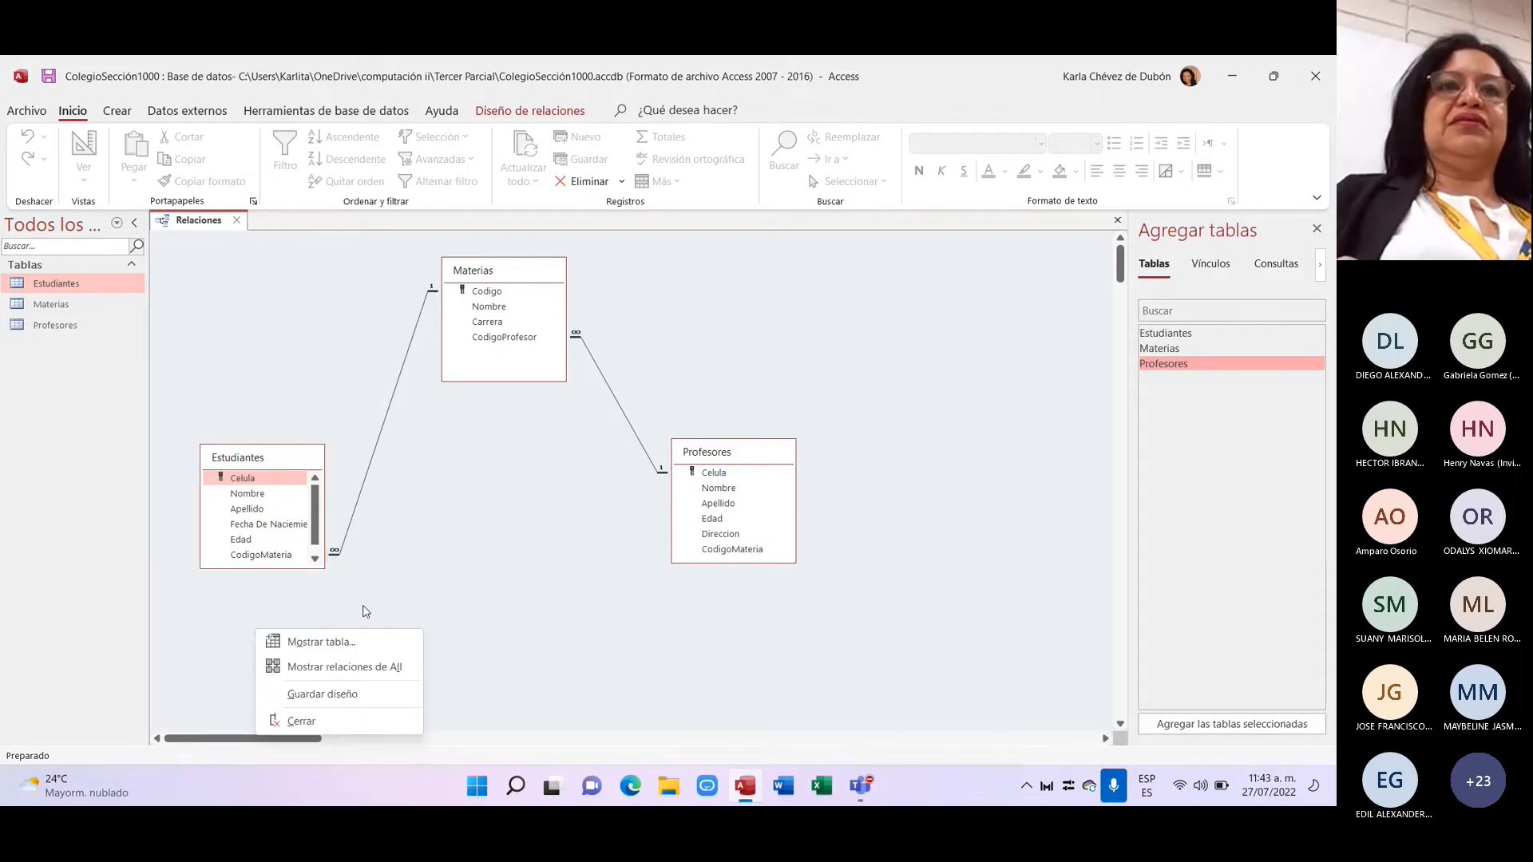
click(365, 611)
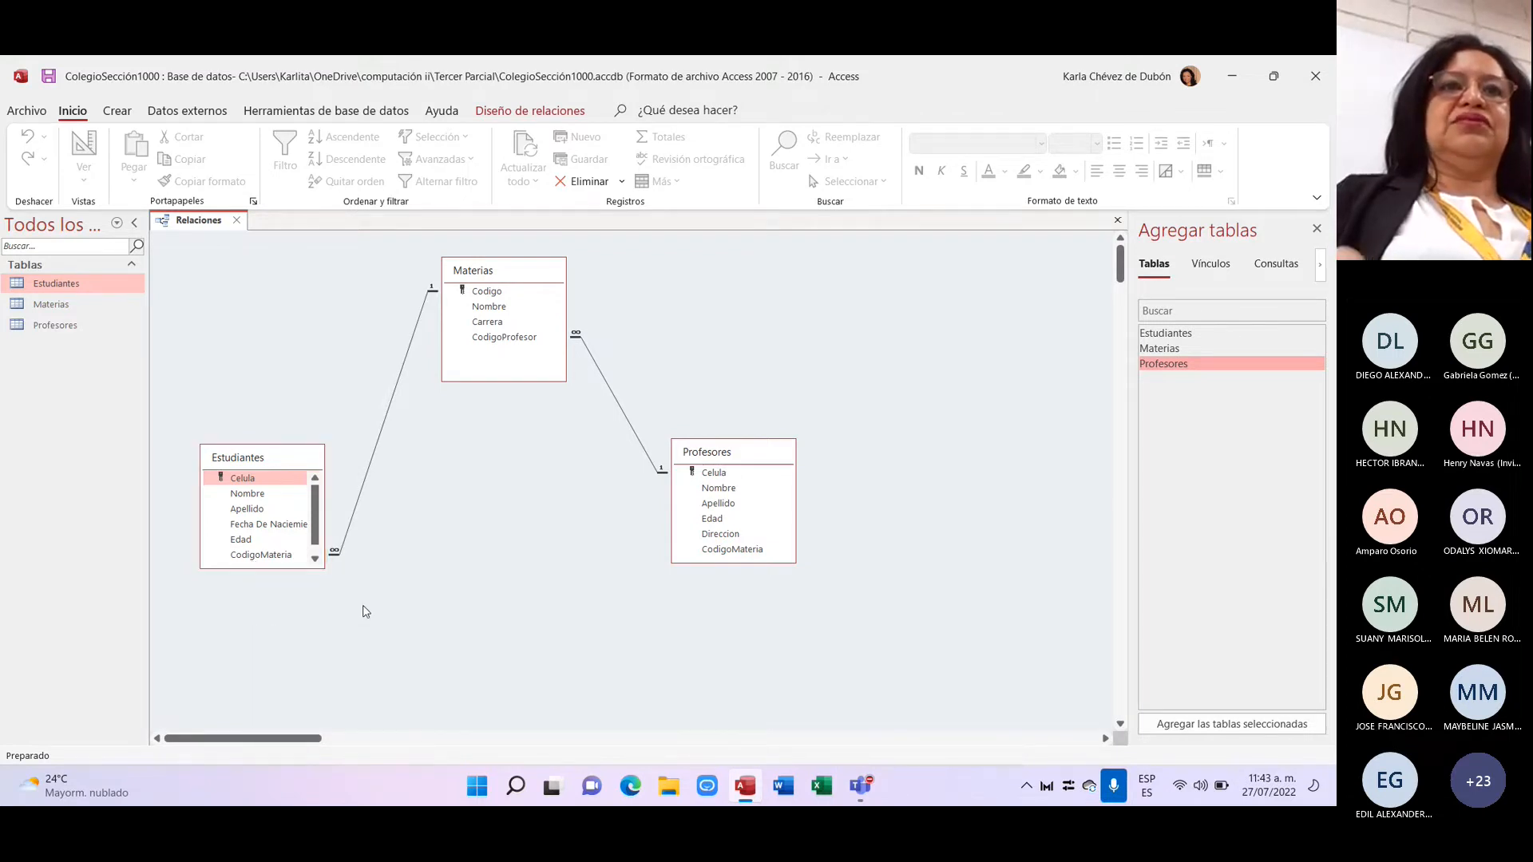
click(289, 567)
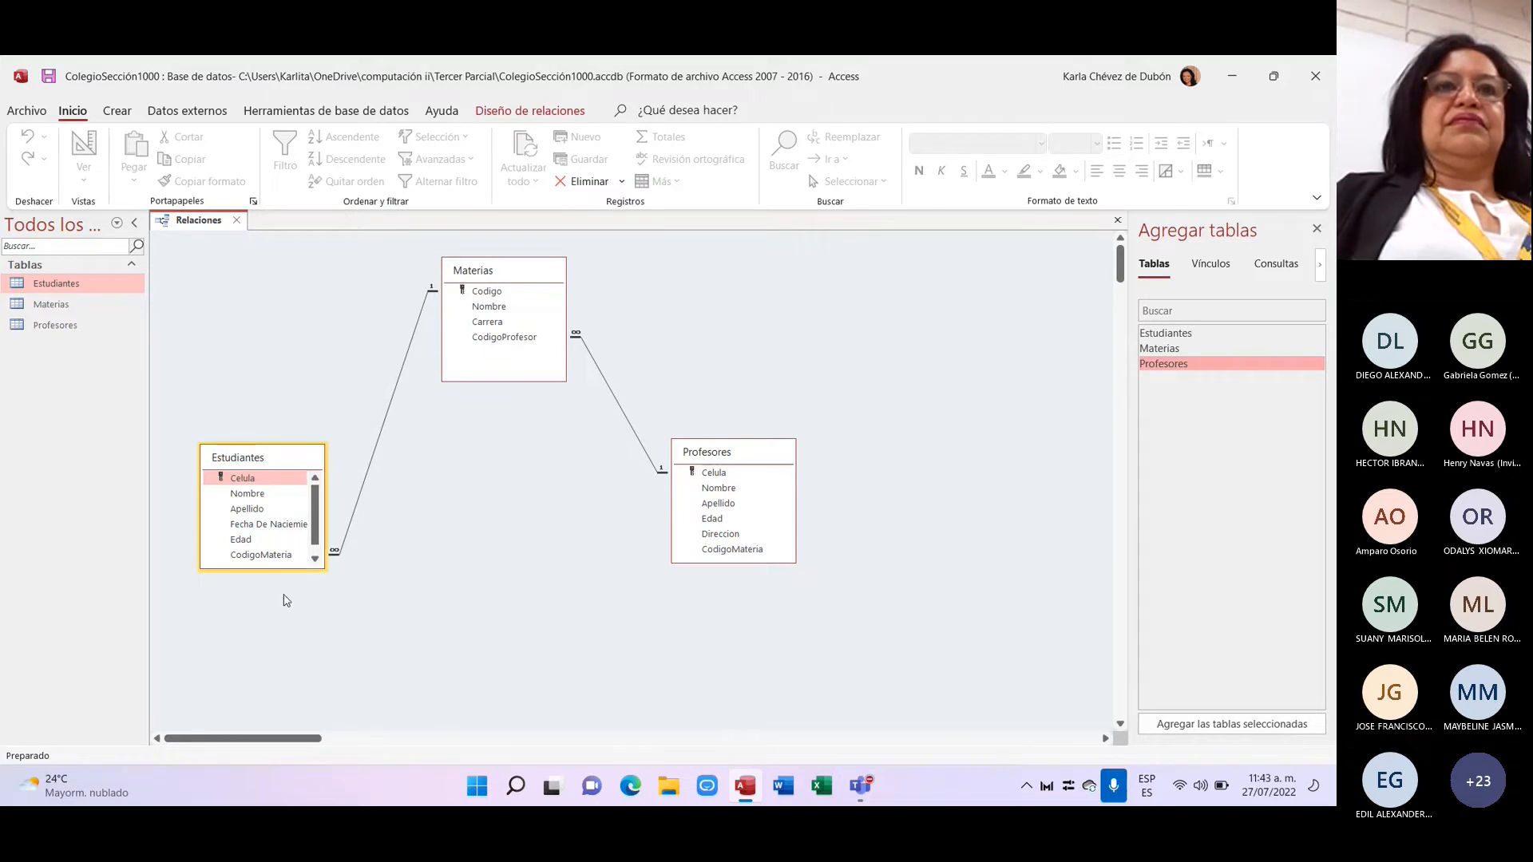
right_click(288, 597)
click(388, 582)
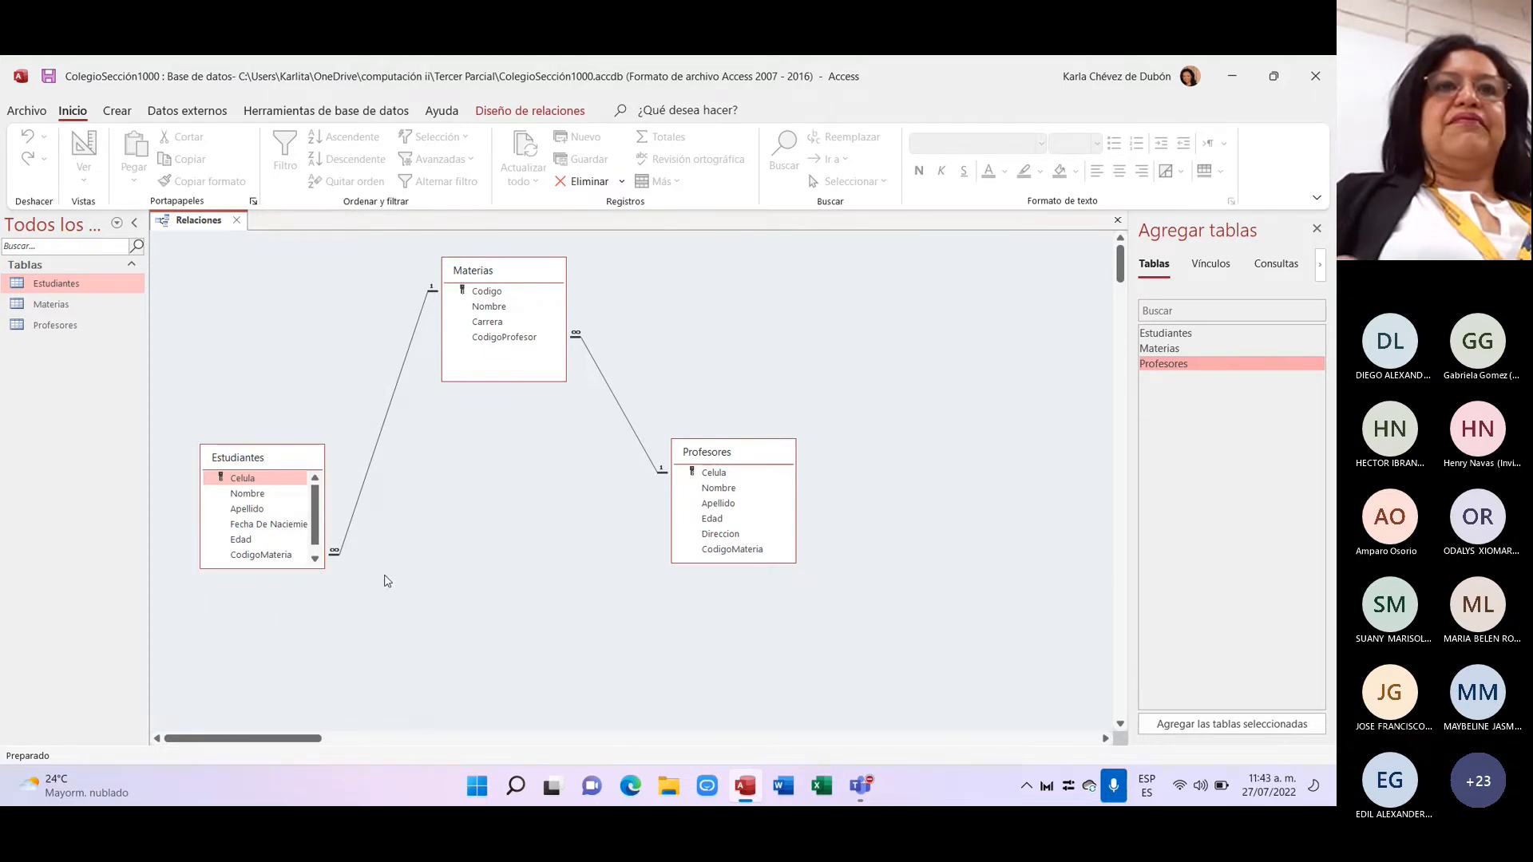
click(295, 568)
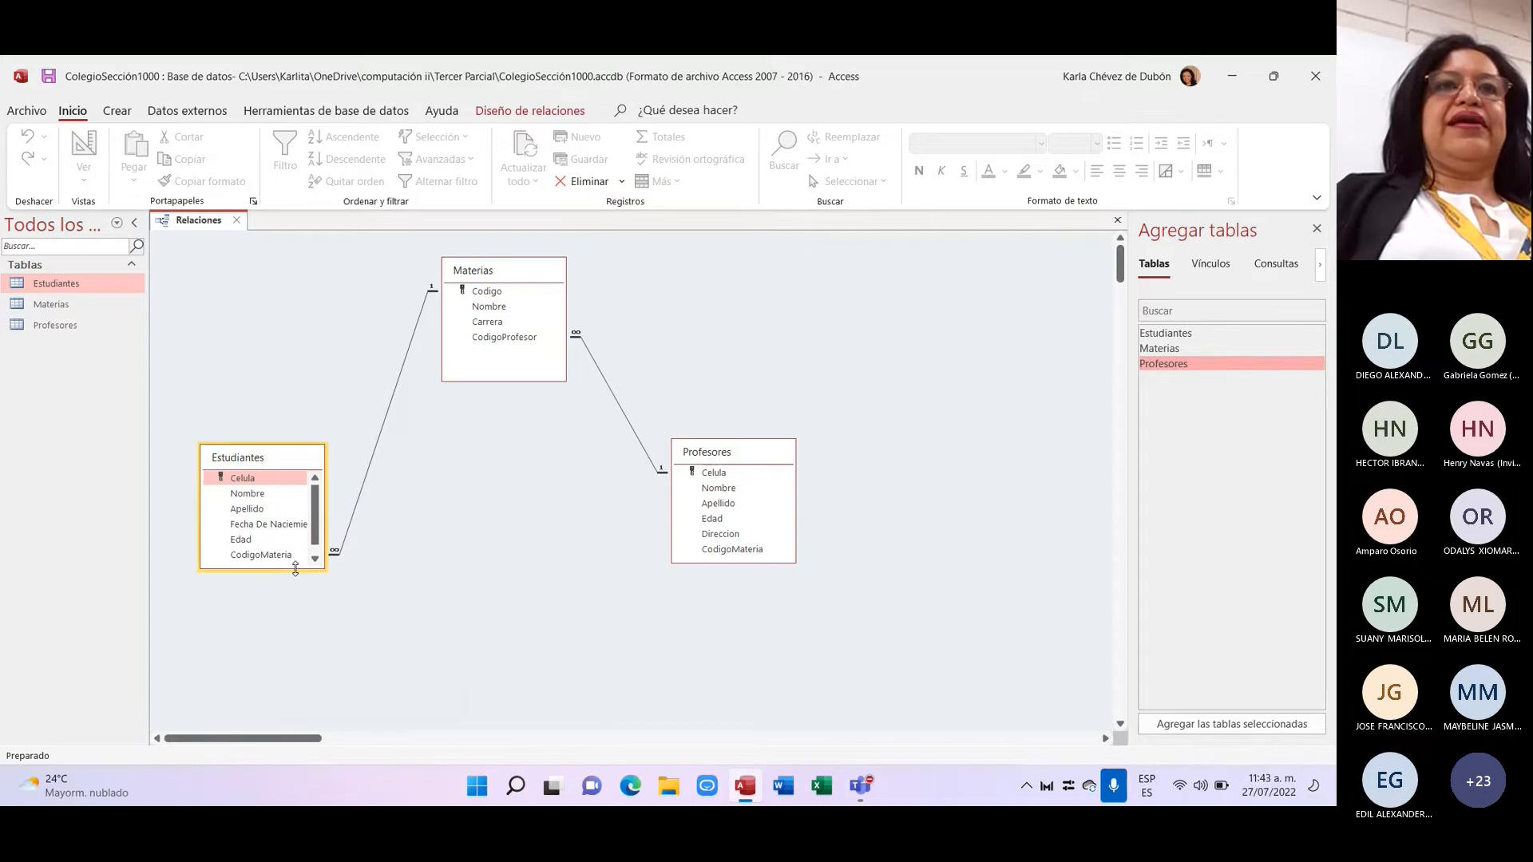
right_click(289, 619)
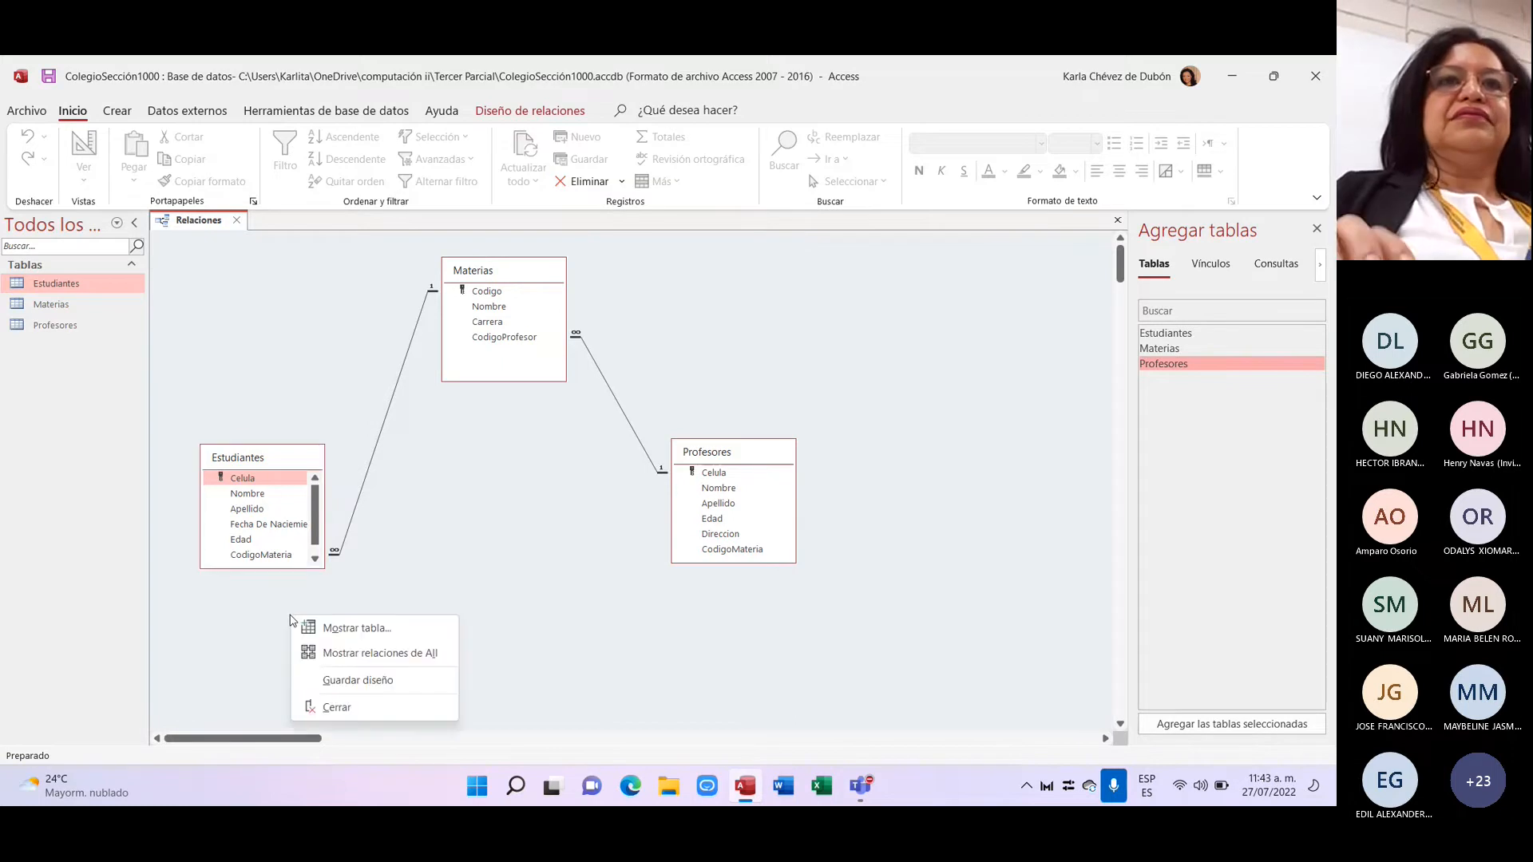
click(523, 504)
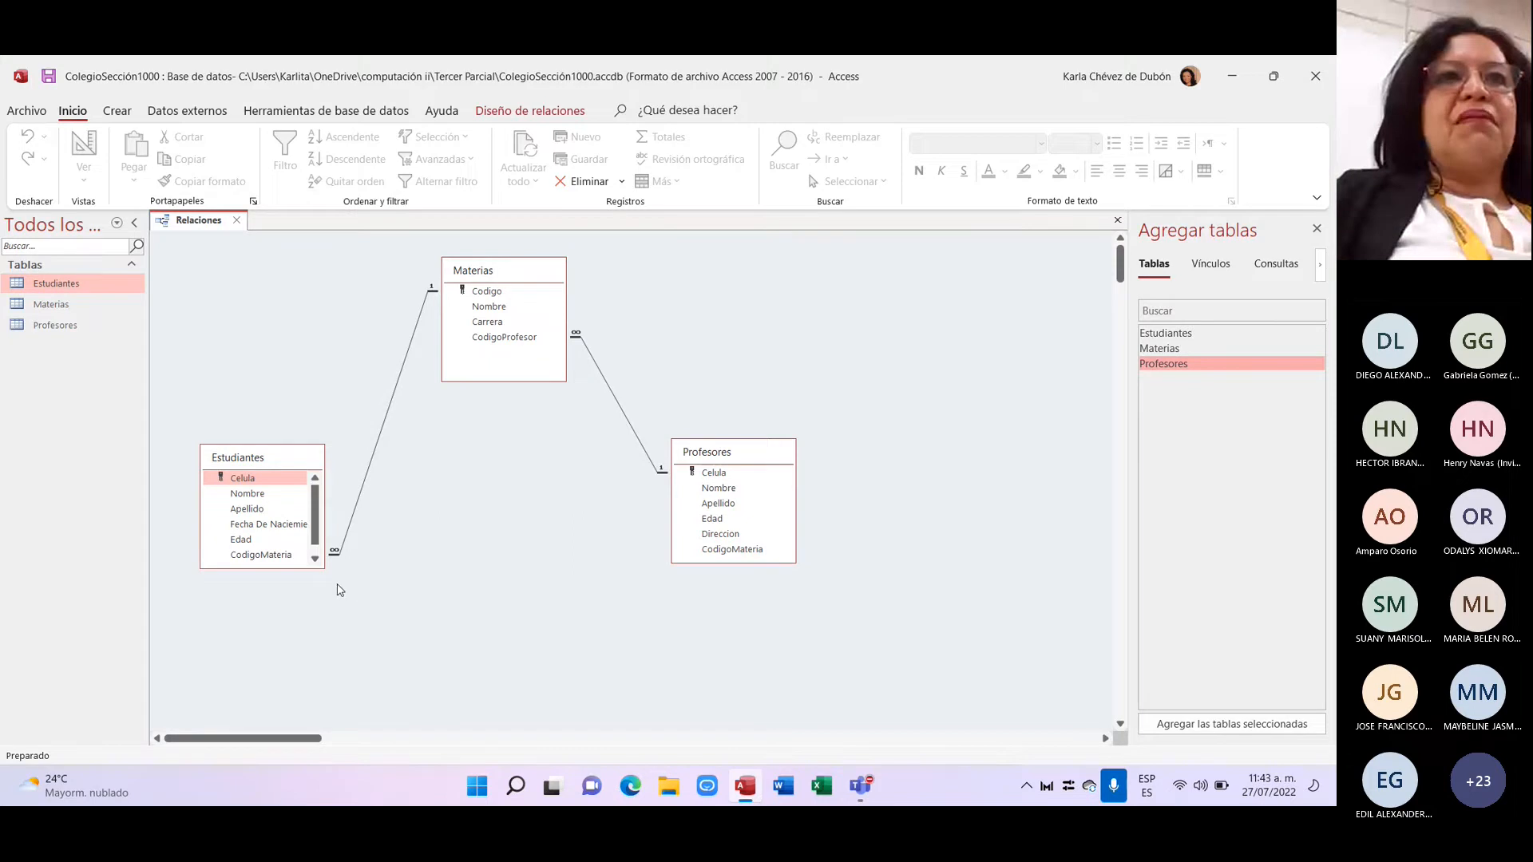
Step: Lengthen the Estudiantes and Profesores boxes in the relationships diagram to leave room for all their fields
click(287, 568)
drag(287, 567, 285, 623)
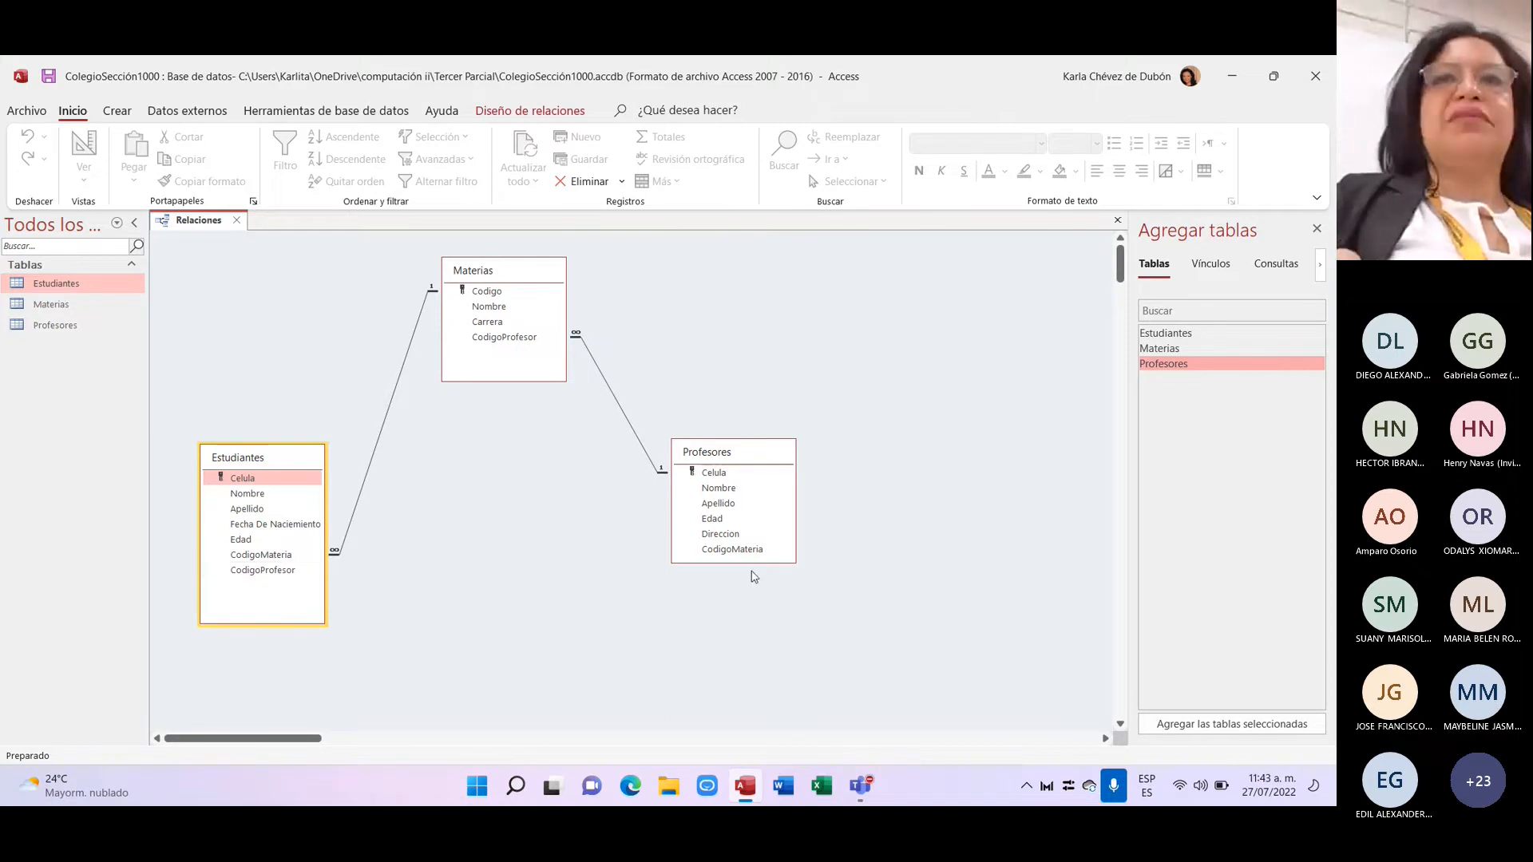
drag(748, 562, 744, 612)
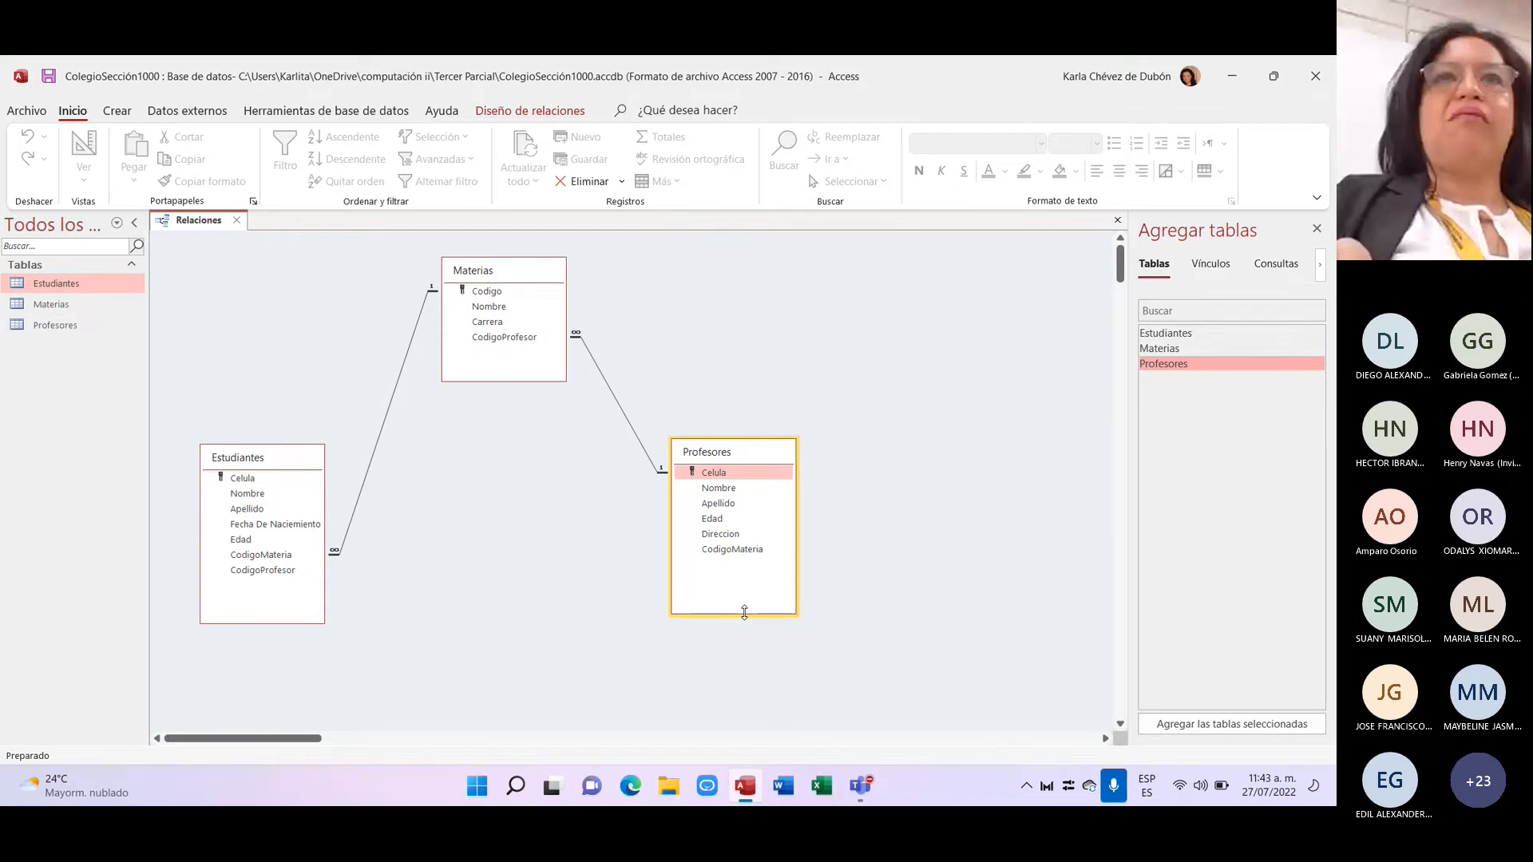
click(858, 562)
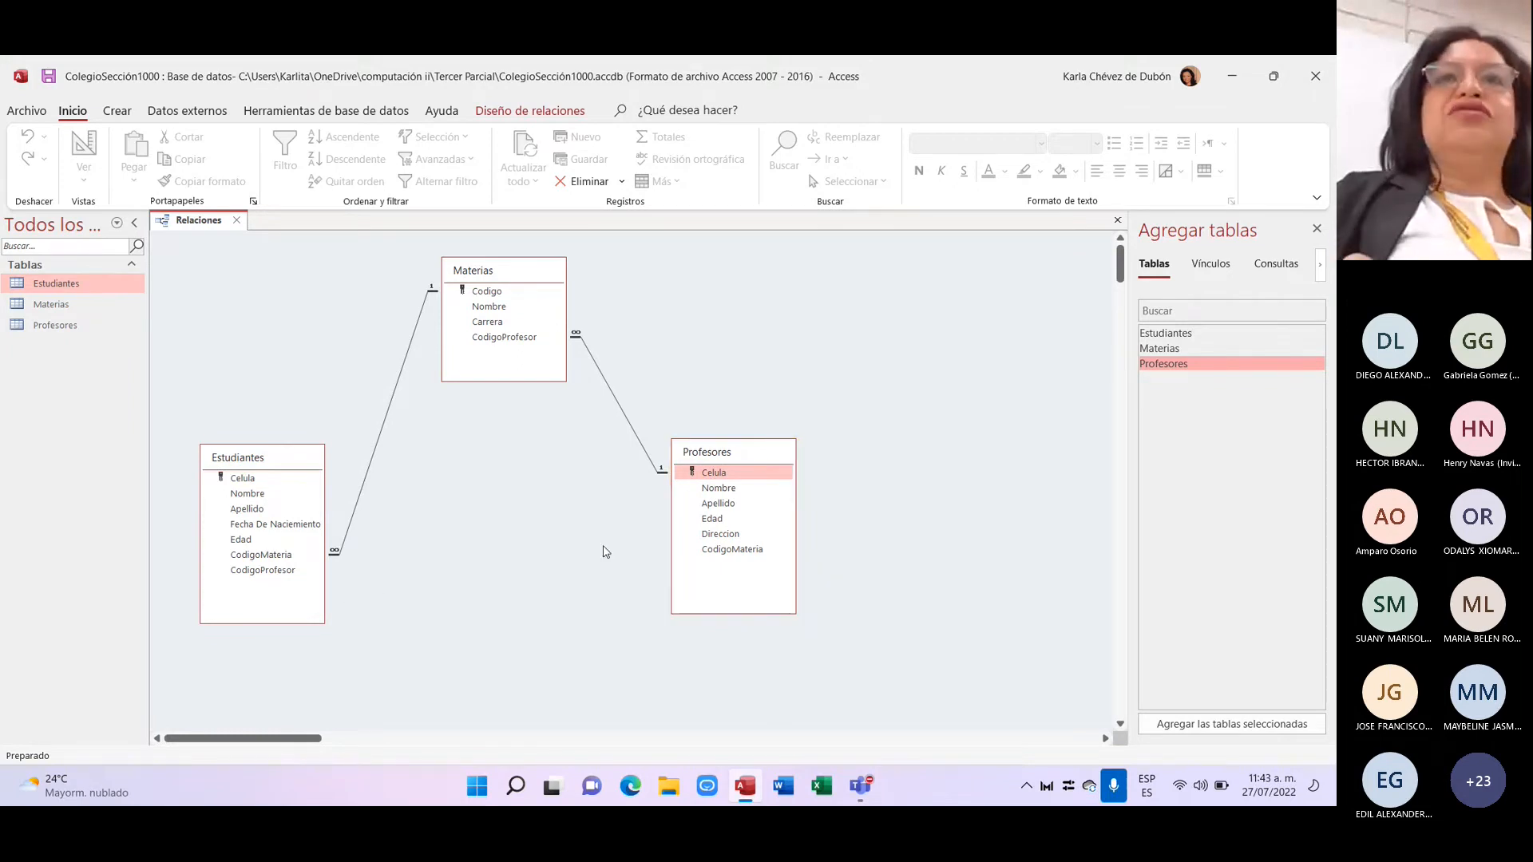
Step: Relate Celula in Profesores to CodigoProfesor in Estudiantes as a one-to-many relationship that enforces referential integrity
click(709, 476)
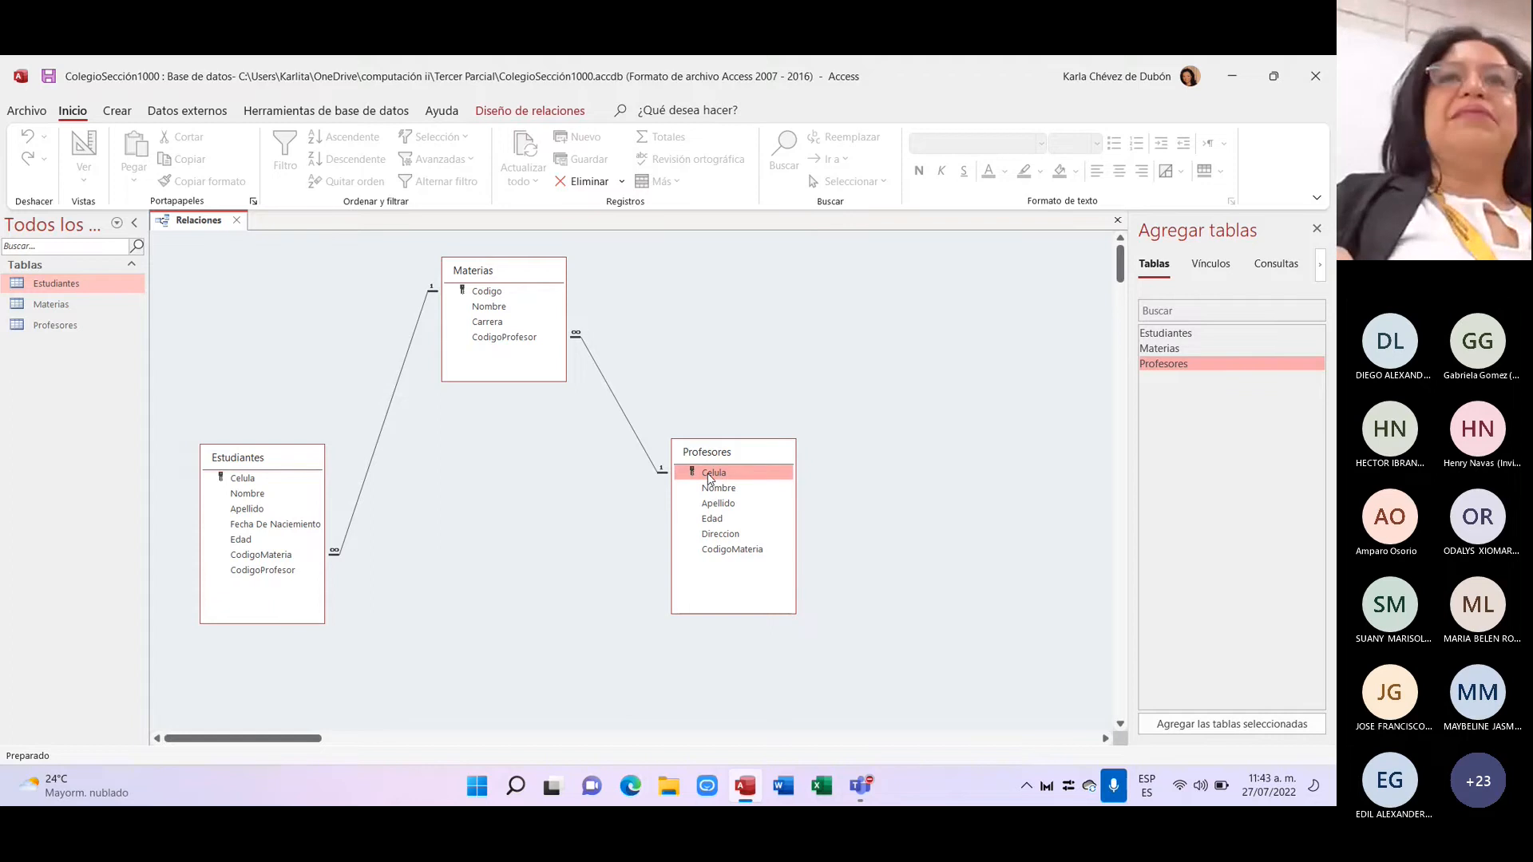
drag(708, 477, 288, 573)
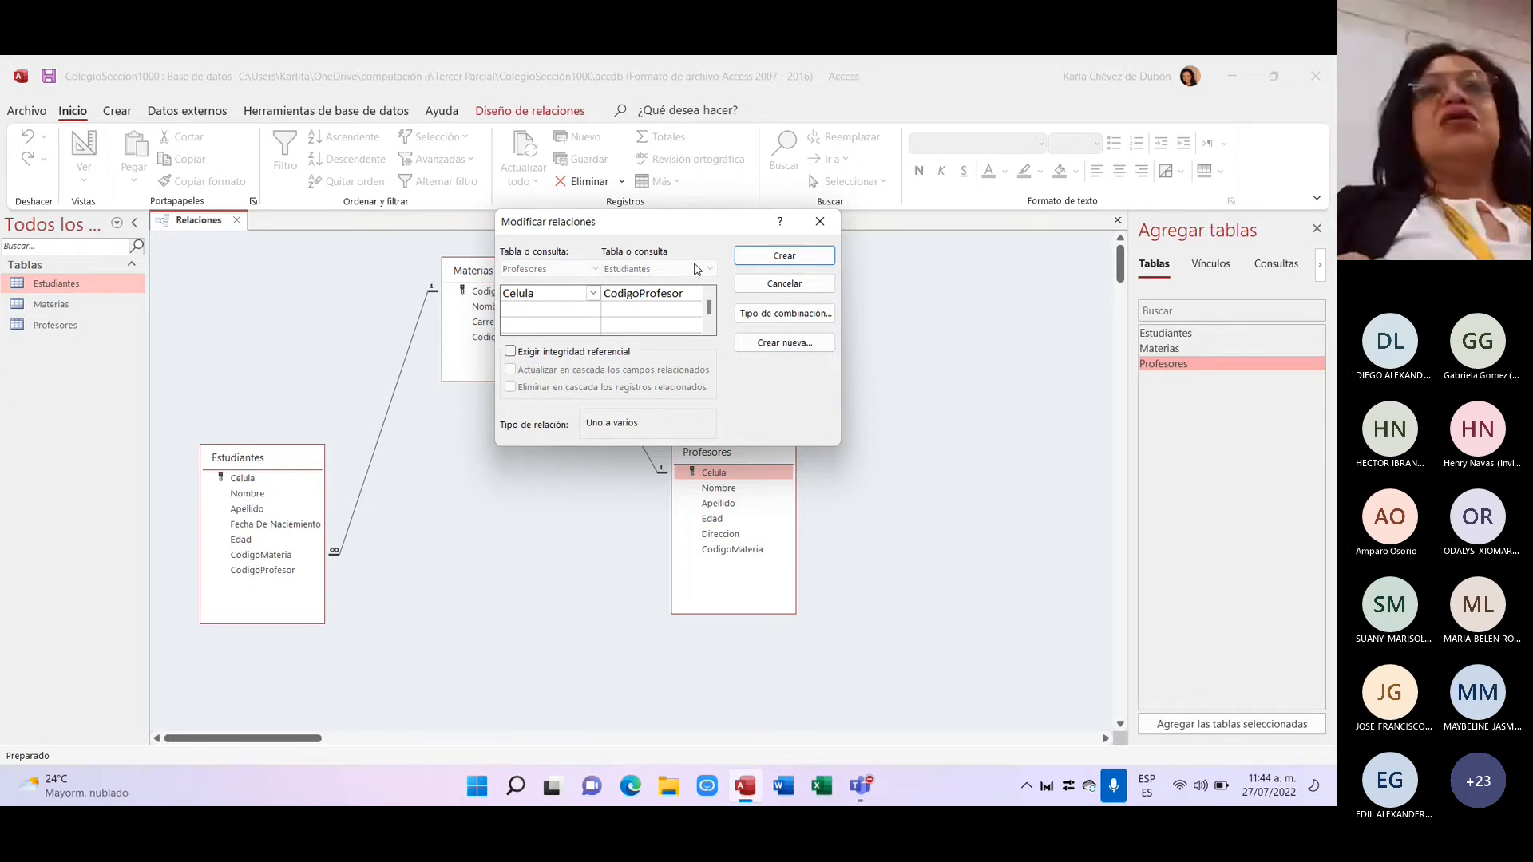
click(511, 355)
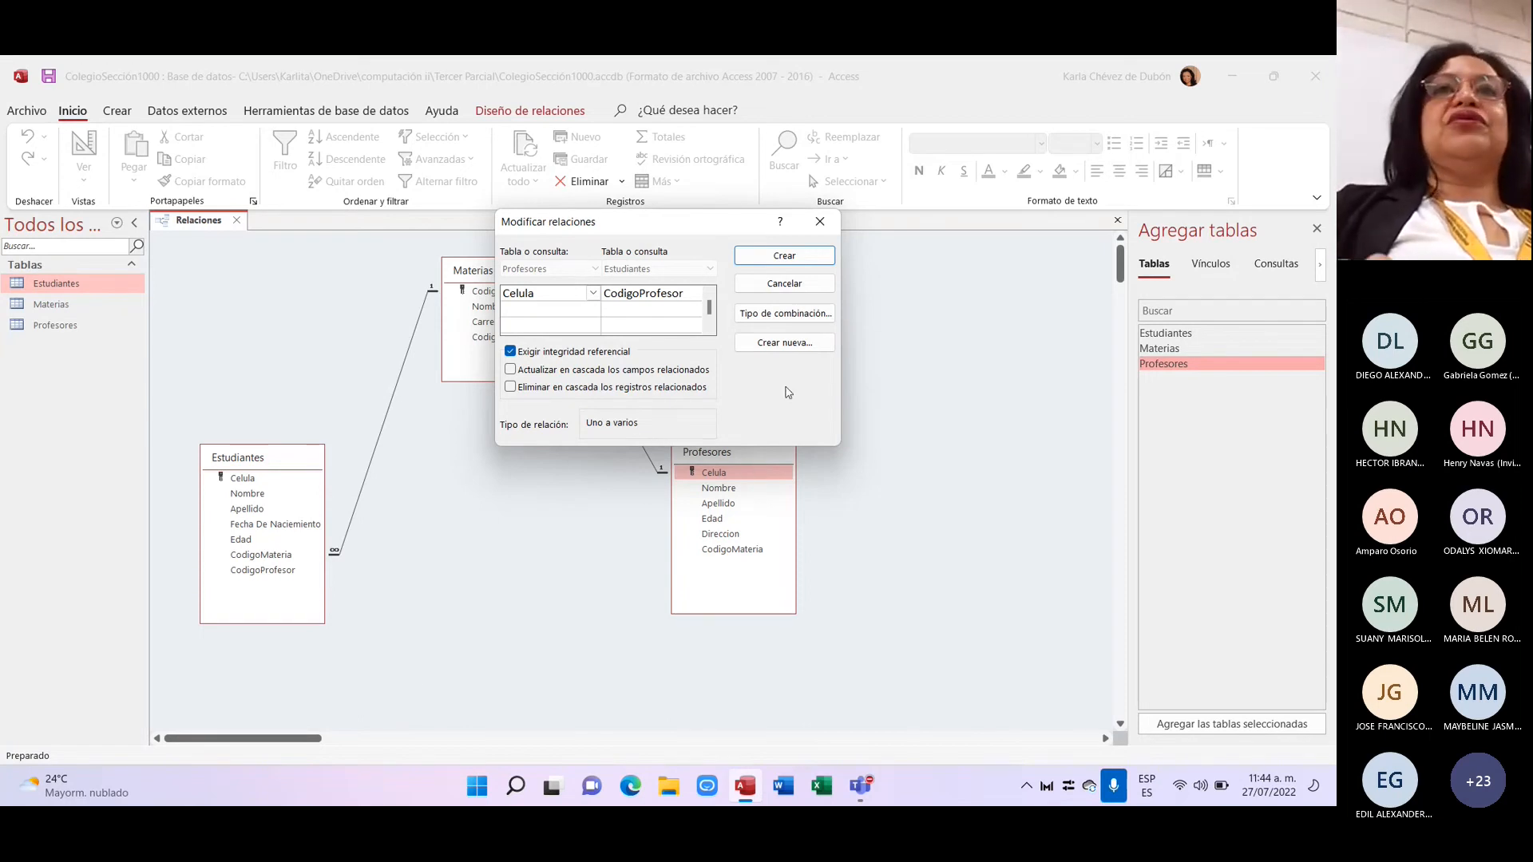
click(782, 256)
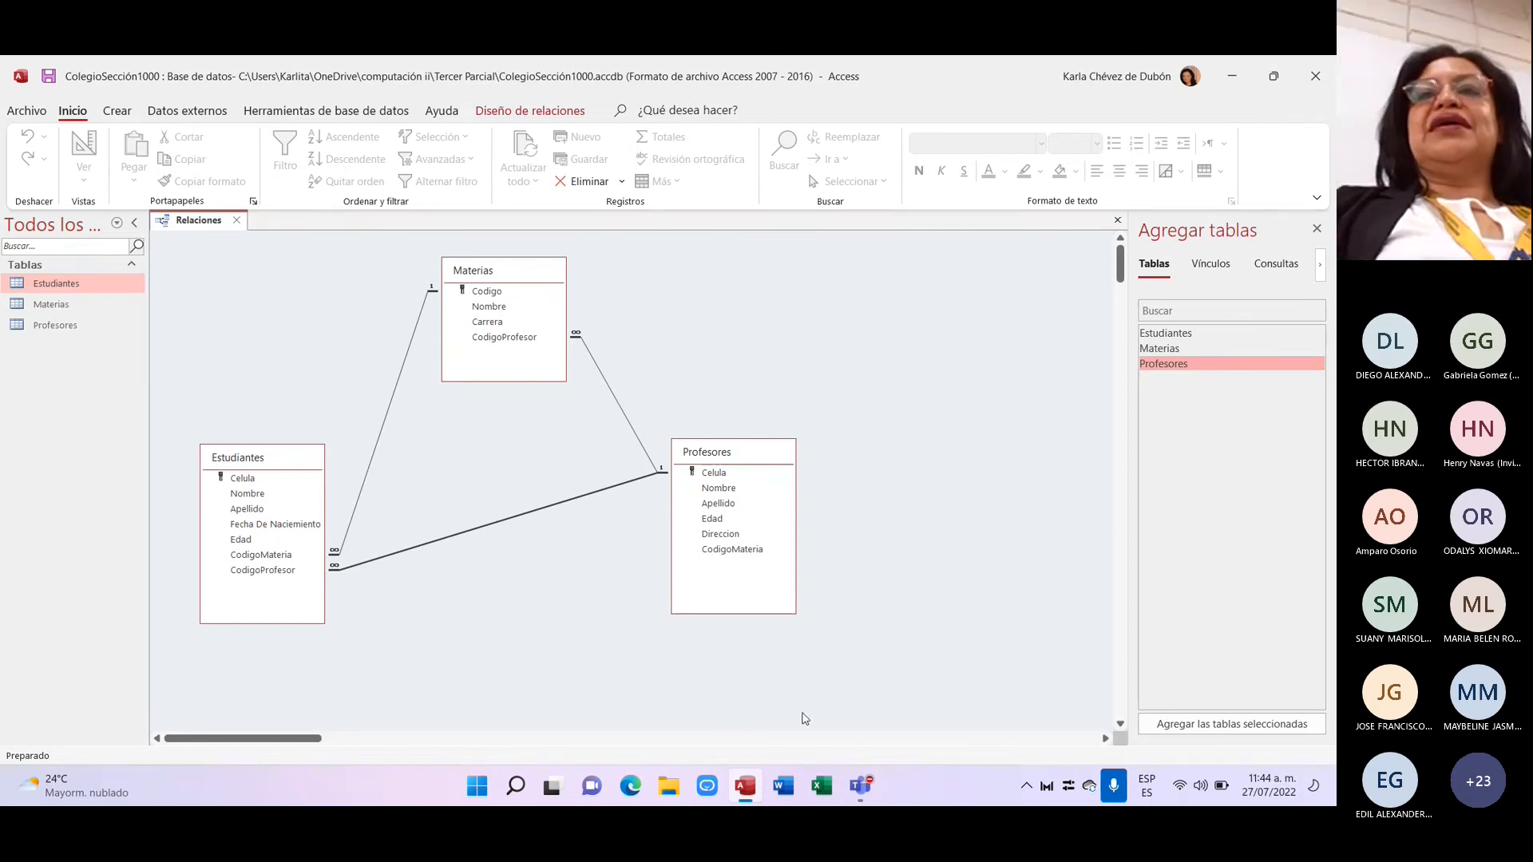
Step: Switch to the Computacion II 1000 meeting in Microsoft Teams and stop sharing the screen
click(861, 788)
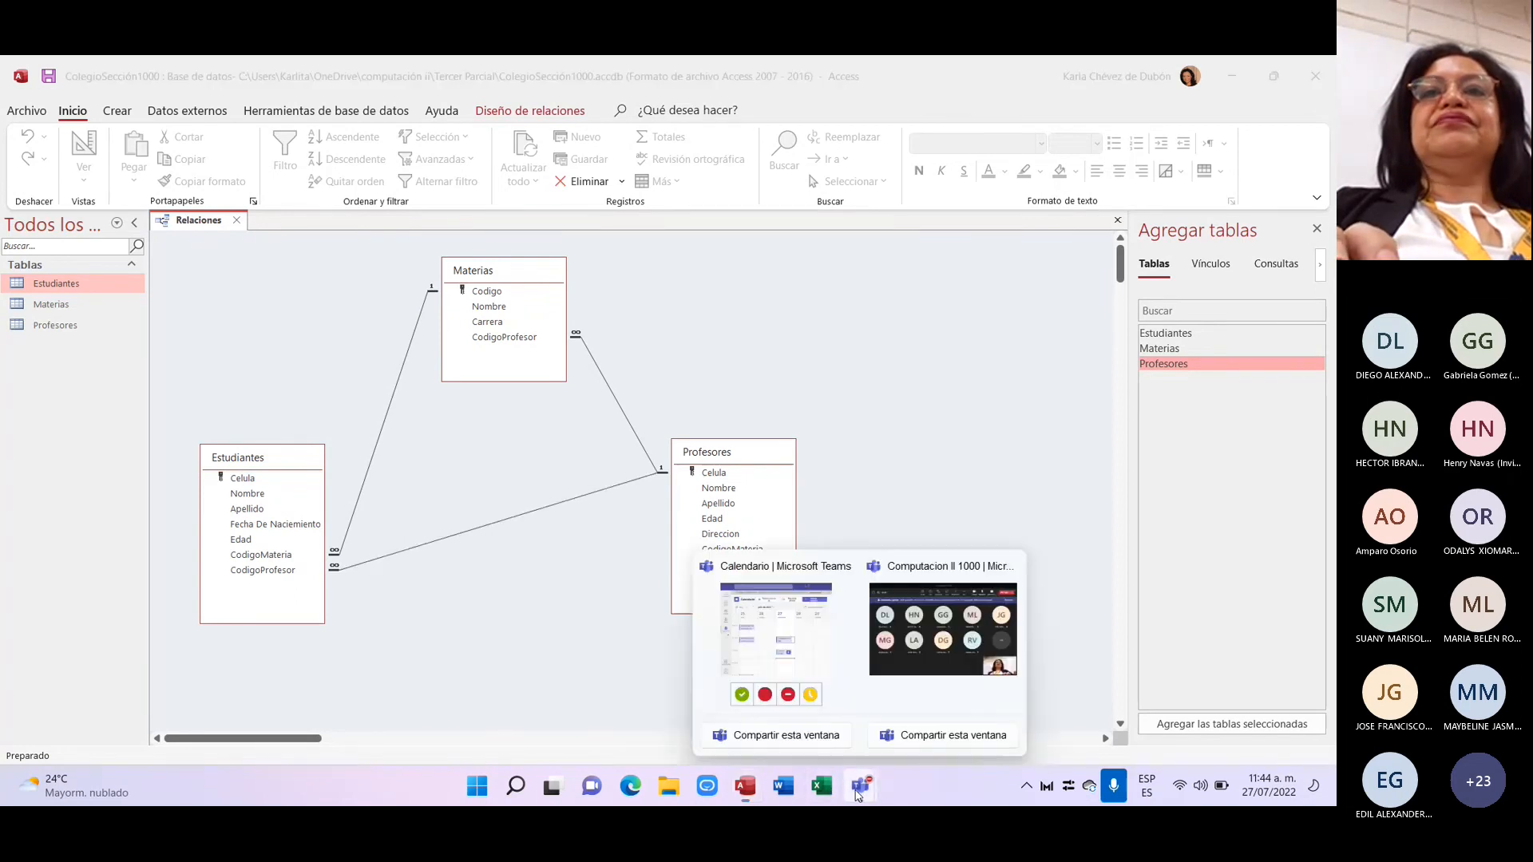
click(918, 652)
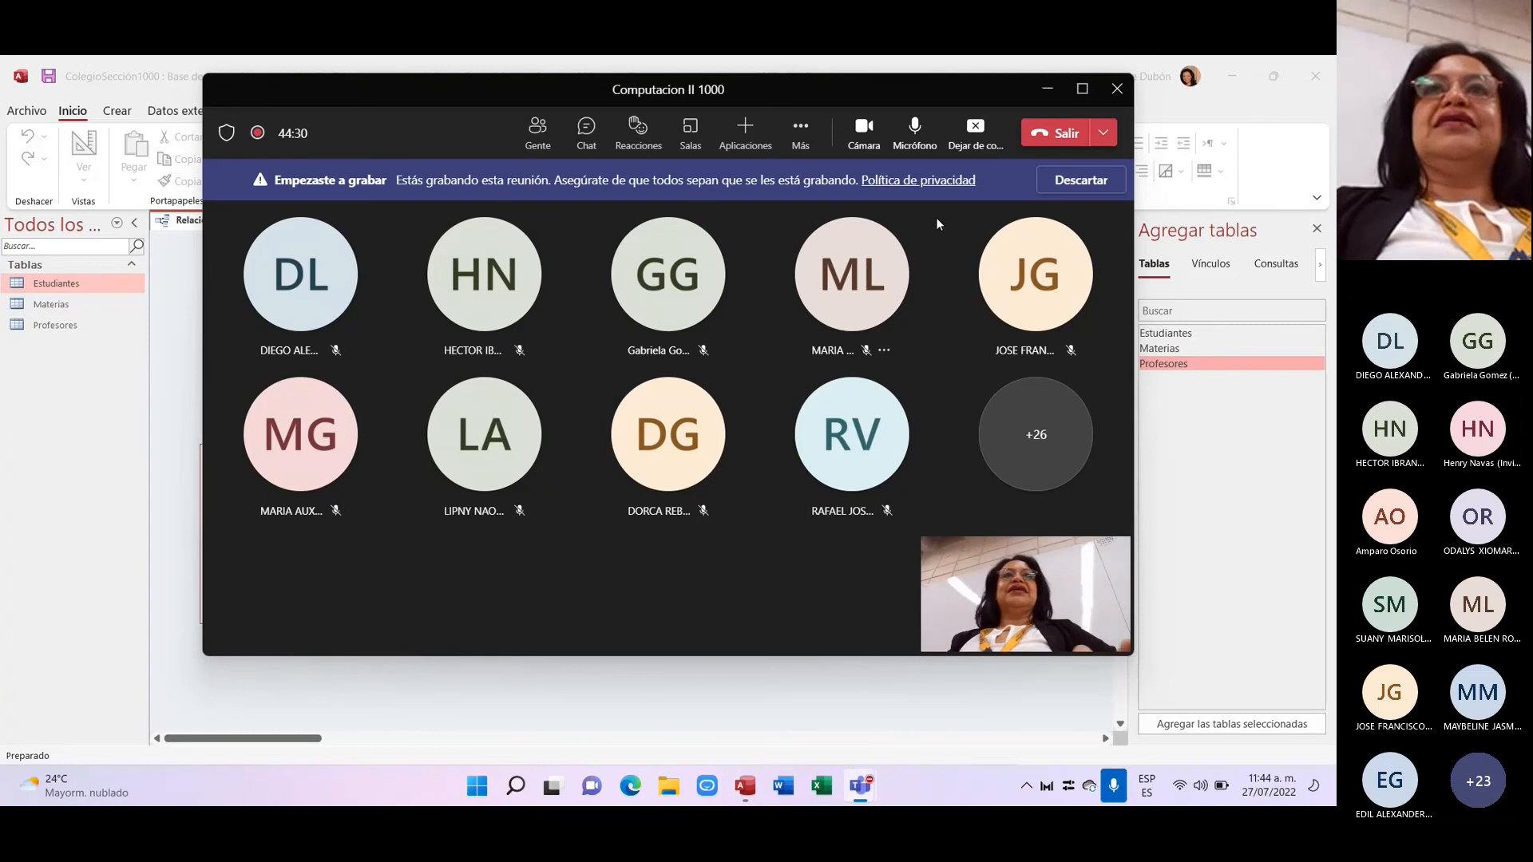
click(975, 133)
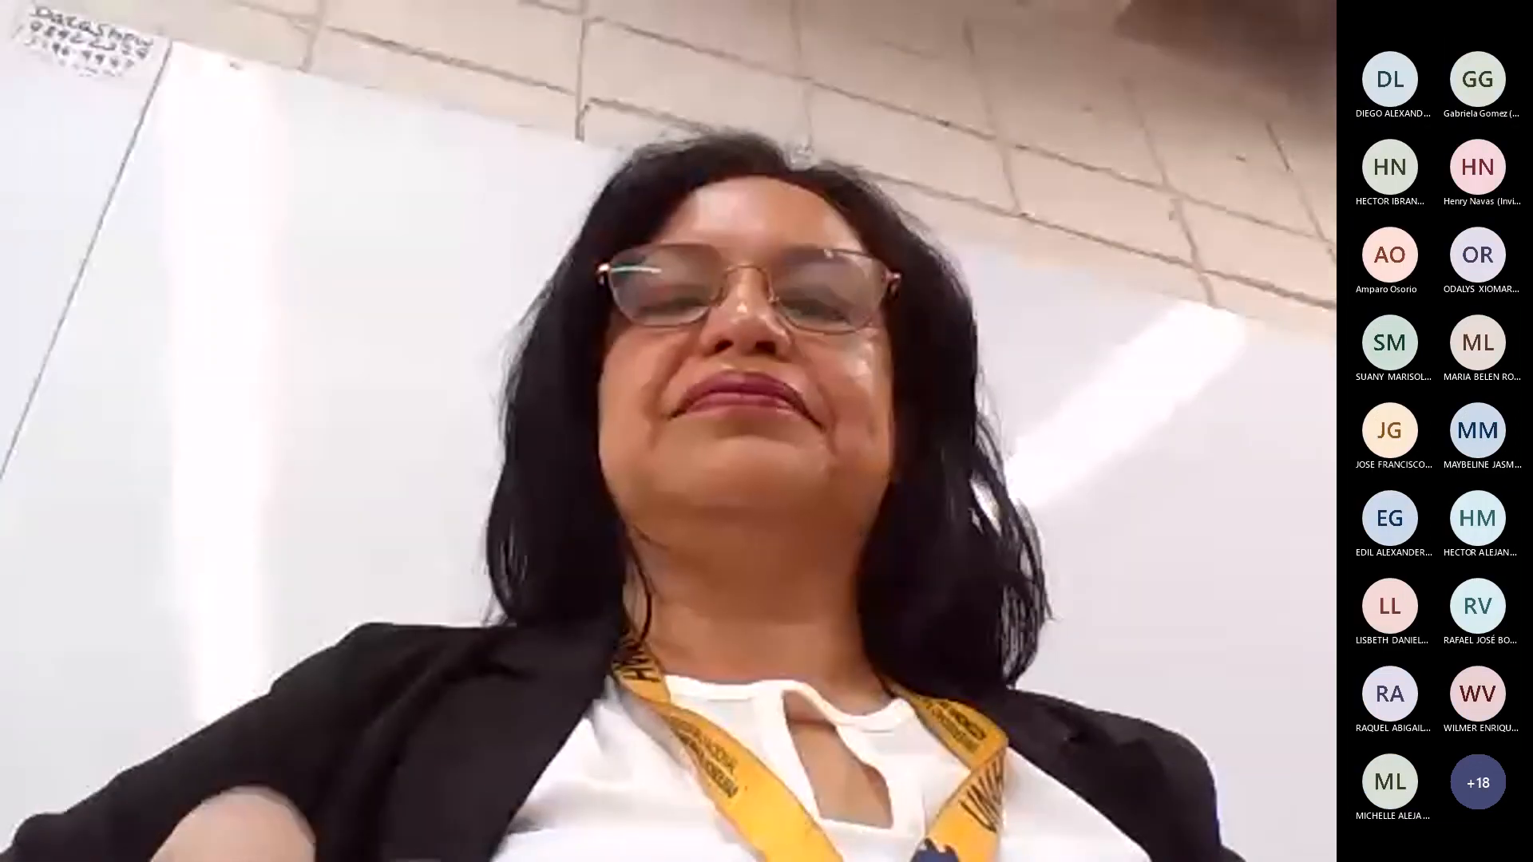